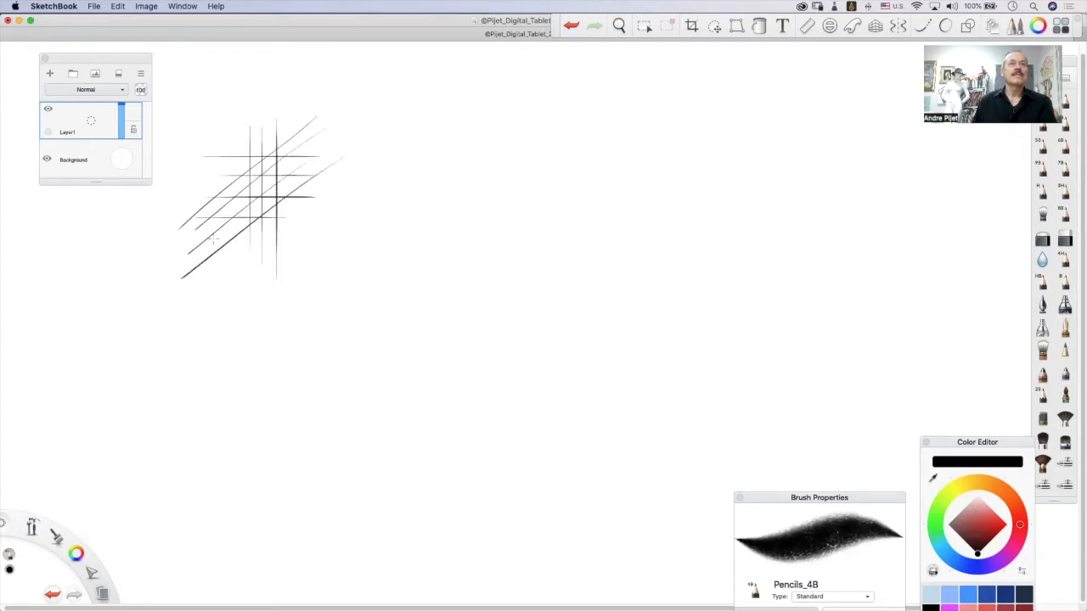
# Complete the cross-hatched patch with opposing diagonal pencil strokes and draw thin lines fanning out beside it.
pyautogui.moveTo(214, 149)
pyautogui.mouseDown()
pyautogui.moveTo(279, 225)
pyautogui.moveTo(319, 250)
pyautogui.mouseUp()
pyautogui.moveTo(241, 136)
pyautogui.mouseDown()
pyautogui.moveTo(327, 242)
pyautogui.moveTo(340, 242)
pyautogui.moveTo(381, 144)
pyautogui.mouseUp()
pyautogui.moveTo(330, 259); pyautogui.dragTo(375, 173)
pyautogui.moveTo(357, 296)
pyautogui.mouseDown()
pyautogui.moveTo(392, 170)
pyautogui.moveTo(469, 255)
pyautogui.mouseUp()
pyautogui.moveTo(321, 175)
pyautogui.mouseDown()
pyautogui.moveTo(511, 251)
pyautogui.moveTo(581, 170)
pyautogui.mouseUp()
pyautogui.moveTo(289, 163)
pyautogui.mouseDown()
pyautogui.moveTo(608, 131)
pyautogui.moveTo(548, 108)
pyautogui.mouseUp()
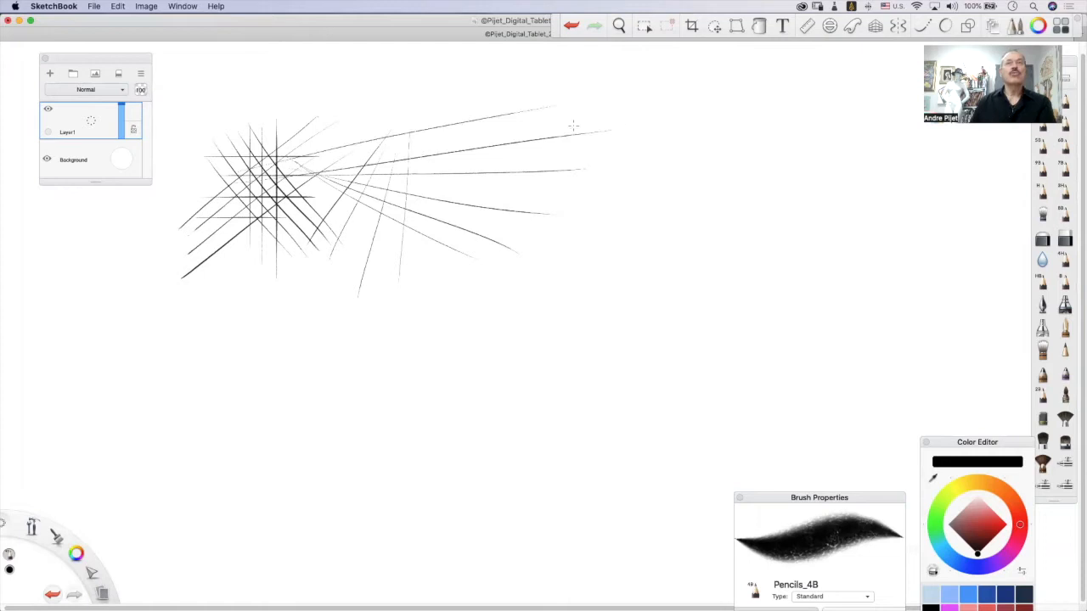
# Draw long straight pencil lines rising diagonally across the canvas, undoing one stray stroke along the way.
pyautogui.moveTo(467, 167); pyautogui.dragTo(321, 276)
pyautogui.moveTo(610, 99); pyautogui.dragTo(286, 323)
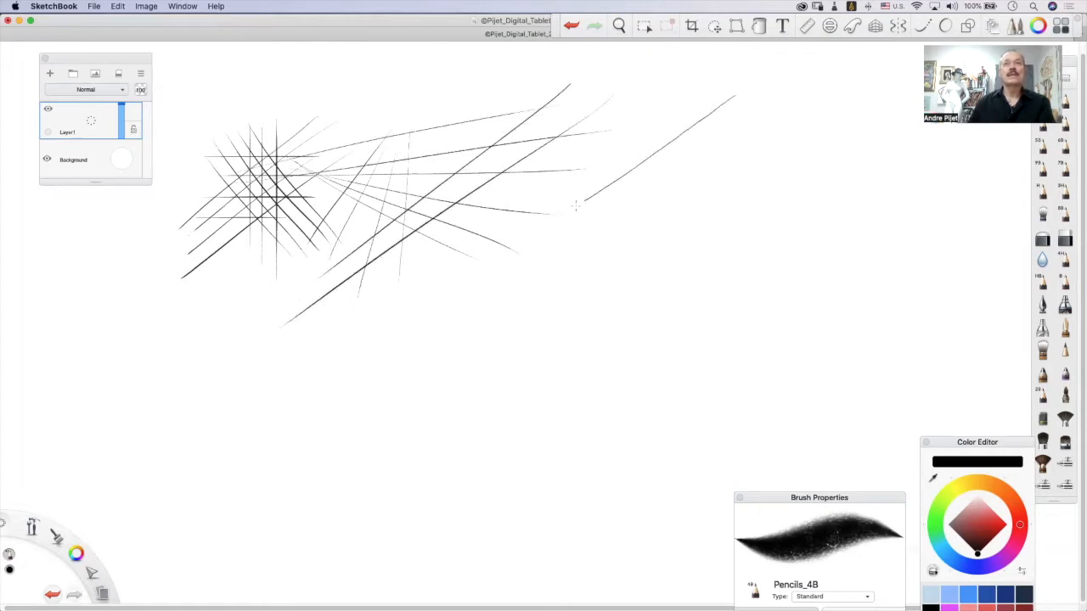
pyautogui.press('super+z')
pyautogui.moveTo(837, 110); pyautogui.dragTo(306, 365)
pyautogui.moveTo(898, 139); pyautogui.dragTo(174, 374)
pyautogui.moveTo(913, 200); pyautogui.dragTo(395, 330)
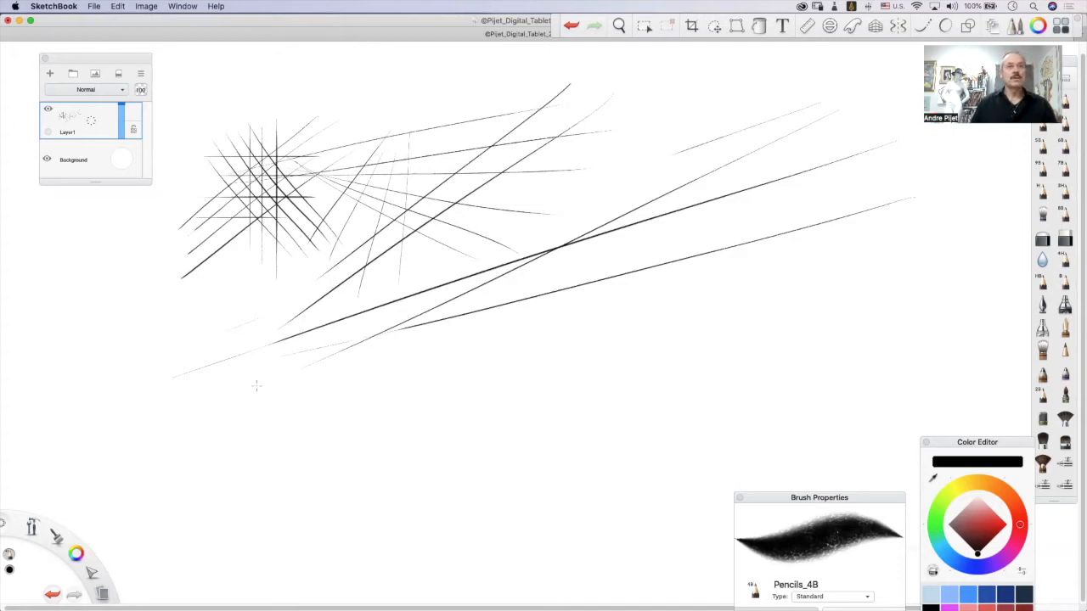
# Draw freehand circles of varied sizes below and over the long diagonal lines, going around each outline more than once.
pyautogui.moveTo(310, 465)
pyautogui.mouseDown()
pyautogui.moveTo(311, 385)
pyautogui.moveTo(246, 459)
pyautogui.mouseUp()
pyautogui.moveTo(432, 424)
pyautogui.mouseDown()
pyautogui.moveTo(379, 375)
pyautogui.moveTo(401, 355)
pyautogui.moveTo(409, 435)
pyautogui.mouseUp()
pyautogui.moveTo(489, 327)
pyautogui.mouseDown()
pyautogui.moveTo(514, 422)
pyautogui.moveTo(608, 365)
pyautogui.moveTo(486, 331)
pyautogui.mouseUp()
pyautogui.moveTo(675, 376)
pyautogui.mouseDown()
pyautogui.moveTo(679, 290)
pyautogui.moveTo(705, 396)
pyautogui.mouseUp()
pyautogui.moveTo(586, 220)
pyautogui.mouseDown()
pyautogui.moveTo(645, 144)
pyautogui.moveTo(676, 182)
pyautogui.mouseUp()
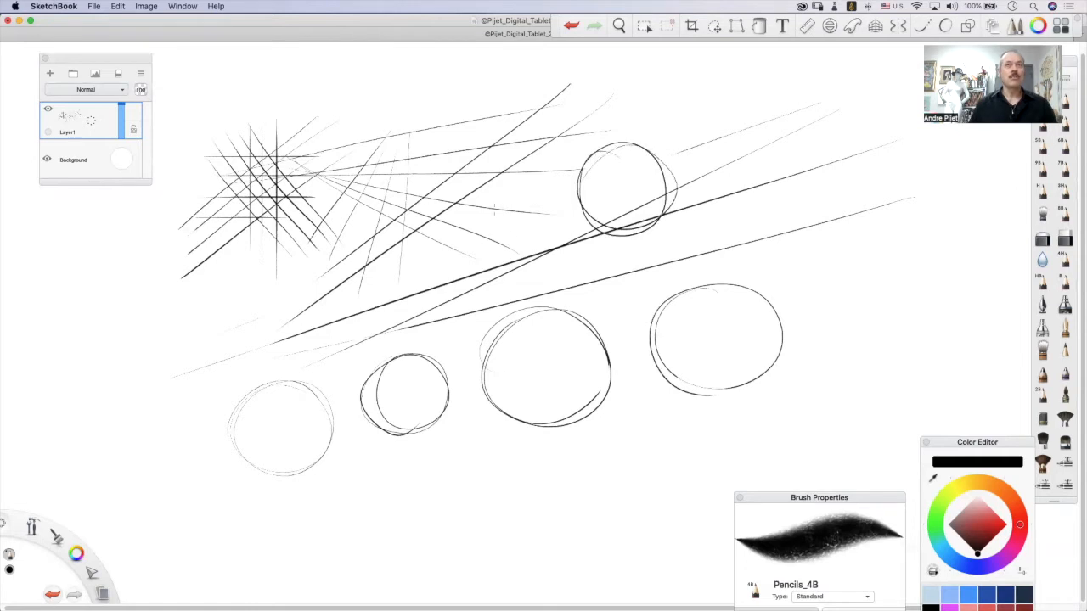
pyautogui.moveTo(500, 191)
pyautogui.mouseDown()
pyautogui.moveTo(477, 227)
pyautogui.moveTo(502, 244)
pyautogui.mouseUp()
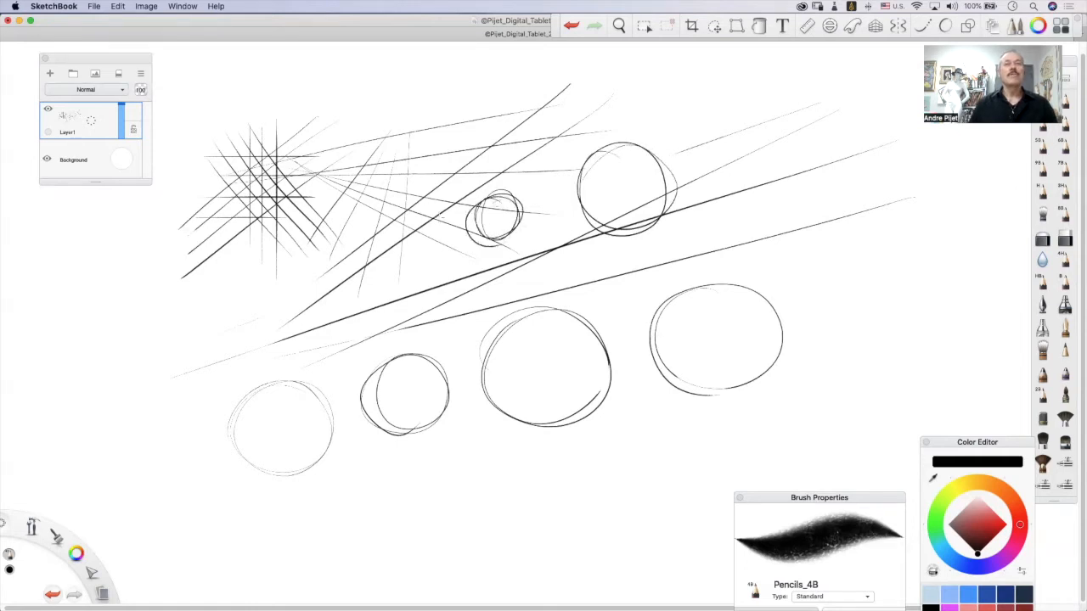
pyautogui.moveTo(423, 282)
pyautogui.mouseDown()
pyautogui.moveTo(446, 259)
pyautogui.moveTo(437, 236)
pyautogui.mouseUp()
pyautogui.moveTo(819, 172)
pyautogui.mouseDown()
pyautogui.moveTo(837, 272)
pyautogui.moveTo(854, 183)
pyautogui.moveTo(815, 170)
pyautogui.moveTo(789, 204)
pyautogui.mouseUp()
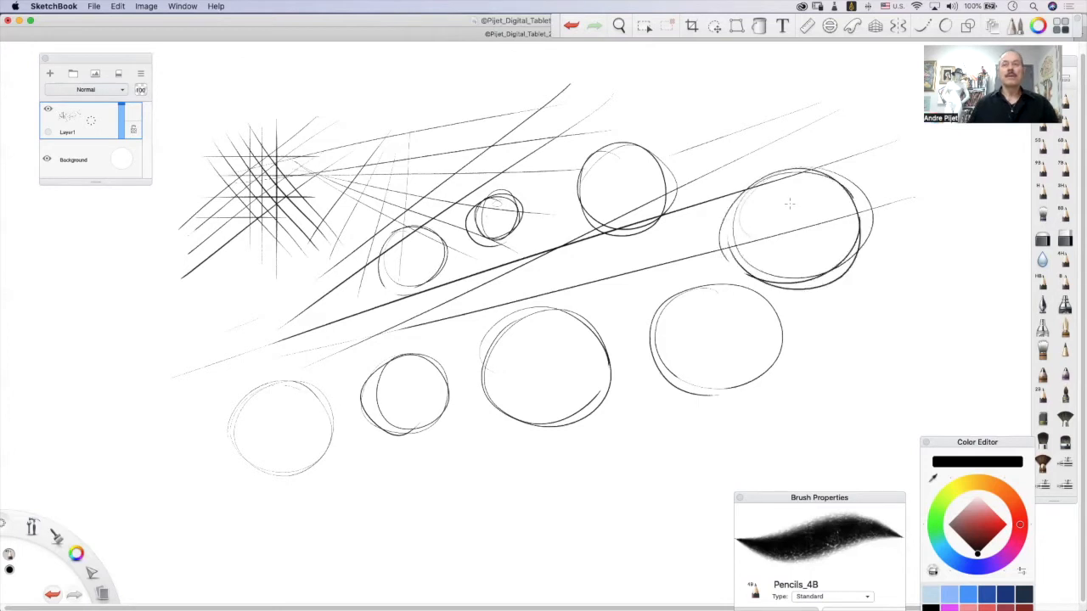
# Add two large circles and a set of flat, upright and tilted ellipses around the existing circles.
pyautogui.moveTo(509, 378)
pyautogui.mouseDown()
pyautogui.moveTo(517, 516)
pyautogui.moveTo(501, 382)
pyautogui.moveTo(484, 382)
pyautogui.moveTo(445, 474)
pyautogui.mouseUp()
pyautogui.moveTo(89, 371)
pyautogui.mouseDown()
pyautogui.moveTo(259, 327)
pyautogui.moveTo(274, 374)
pyautogui.moveTo(117, 435)
pyautogui.mouseUp()
pyautogui.moveTo(321, 478)
pyautogui.mouseDown()
pyautogui.moveTo(348, 453)
pyautogui.moveTo(333, 493)
pyautogui.moveTo(475, 508)
pyautogui.moveTo(373, 532)
pyautogui.mouseUp()
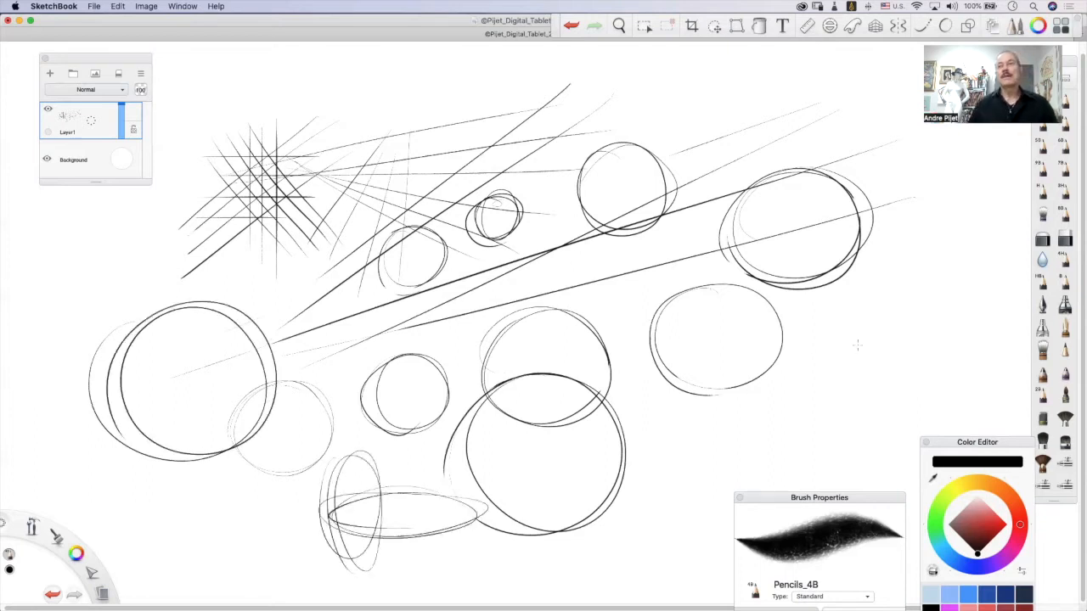
pyautogui.moveTo(847, 394)
pyautogui.mouseDown()
pyautogui.moveTo(857, 350)
pyautogui.moveTo(864, 391)
pyautogui.moveTo(883, 371)
pyautogui.mouseUp()
pyautogui.moveTo(857, 329)
pyautogui.mouseDown()
pyautogui.moveTo(891, 424)
pyautogui.moveTo(883, 306)
pyautogui.moveTo(870, 433)
pyautogui.mouseUp()
pyautogui.moveTo(909, 204)
pyautogui.mouseDown()
pyautogui.moveTo(773, 247)
pyautogui.moveTo(917, 206)
pyautogui.moveTo(958, 264)
pyautogui.moveTo(841, 342)
pyautogui.mouseUp()
pyautogui.moveTo(811, 127)
pyautogui.mouseDown()
pyautogui.moveTo(680, 146)
pyautogui.moveTo(820, 140)
pyautogui.moveTo(671, 136)
pyautogui.moveTo(731, 126)
pyautogui.mouseUp()
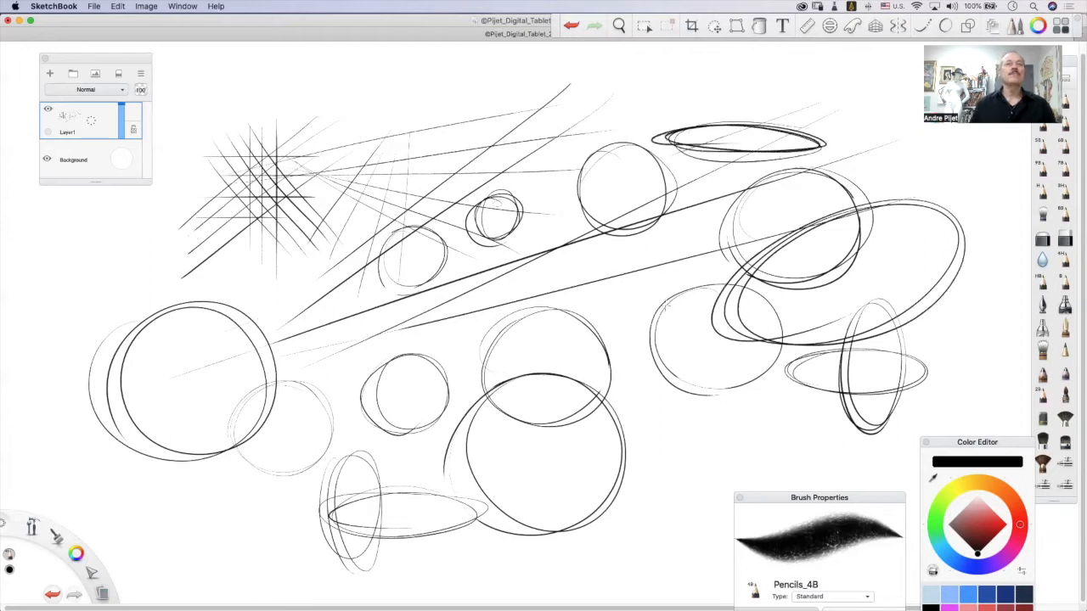
# Draw three freehand squares with overshooting corners over the central circles, two slightly tilted and one turned diagonally.
pyautogui.moveTo(528, 251)
pyautogui.mouseDown()
pyautogui.moveTo(541, 322)
pyautogui.moveTo(577, 254)
pyautogui.mouseUp()
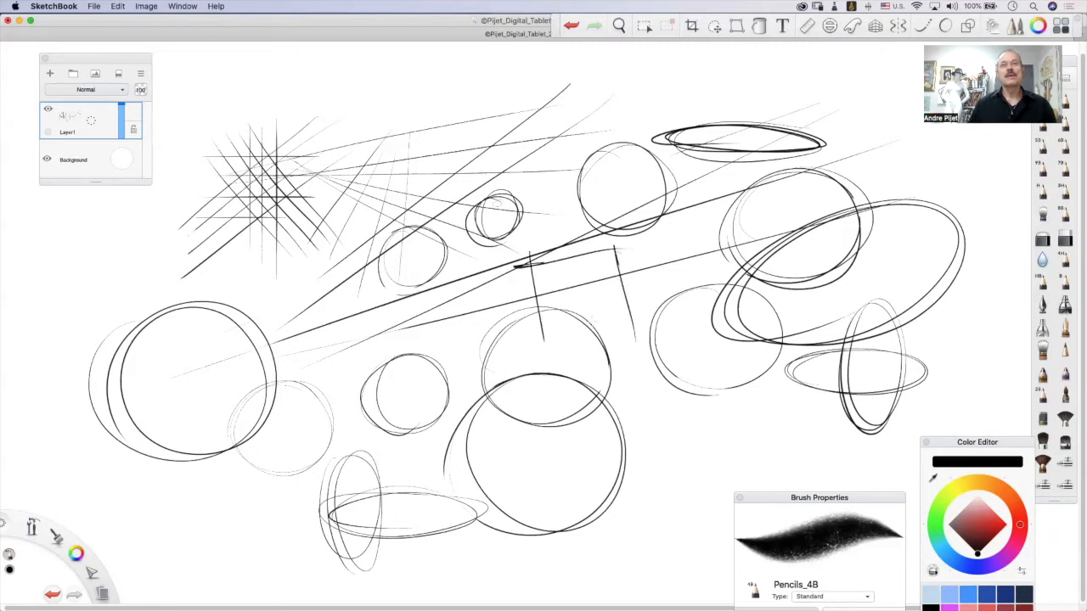
pyautogui.moveTo(560, 341); pyautogui.dragTo(642, 332)
pyautogui.moveTo(590, 303); pyautogui.dragTo(615, 432)
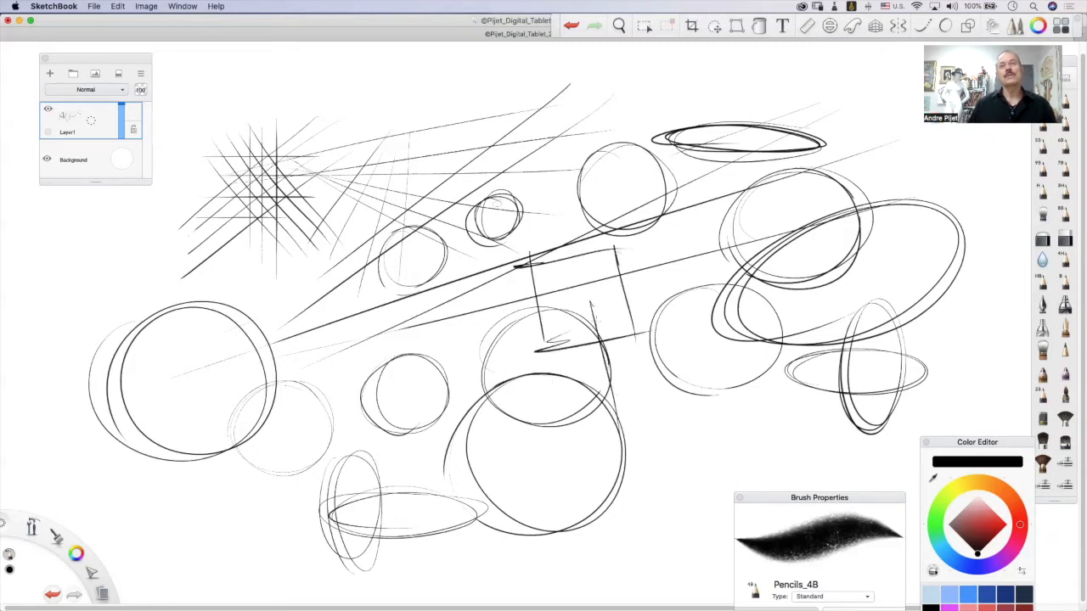
pyautogui.moveTo(577, 315)
pyautogui.mouseDown()
pyautogui.moveTo(685, 298)
pyautogui.moveTo(698, 454)
pyautogui.mouseUp()
pyautogui.moveTo(610, 437); pyautogui.dragTo(730, 416)
pyautogui.moveTo(448, 328)
pyautogui.mouseDown()
pyautogui.moveTo(318, 437)
pyautogui.moveTo(428, 522)
pyautogui.mouseUp()
pyautogui.moveTo(446, 333); pyautogui.dragTo(509, 402)
pyautogui.moveTo(532, 360); pyautogui.dragTo(367, 502)
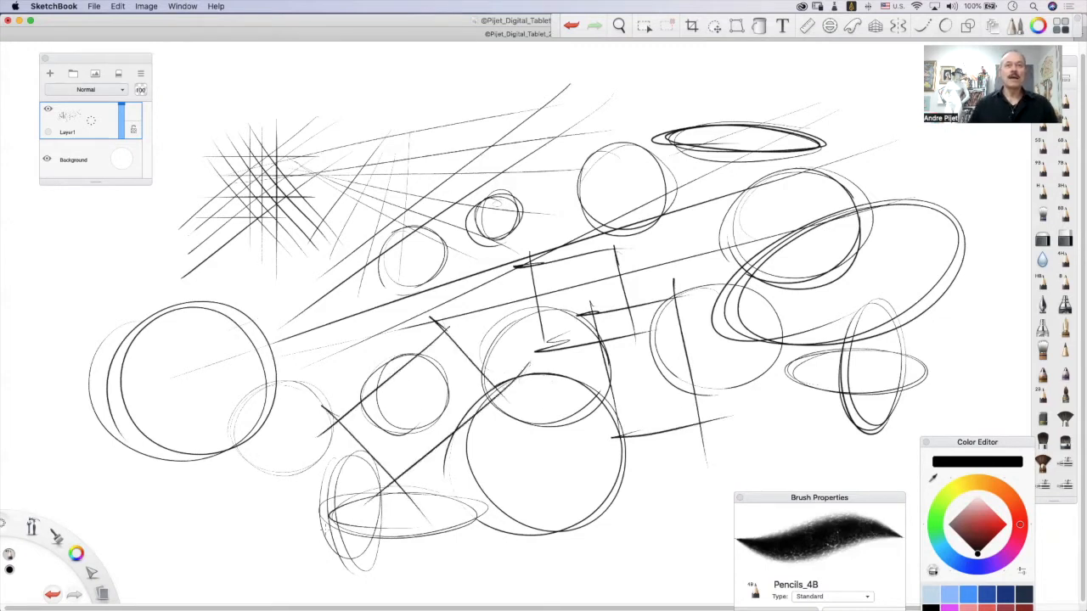
# Draw two more diagonally turned squares, a larger one below the hatched patch and a small one beside it.
pyautogui.moveTo(103, 247); pyautogui.dragTo(204, 349)
pyautogui.moveTo(104, 270)
pyautogui.mouseDown()
pyautogui.moveTo(199, 191)
pyautogui.moveTo(282, 314)
pyautogui.moveTo(172, 403)
pyautogui.mouseUp()
pyautogui.moveTo(289, 289); pyautogui.dragTo(306, 274)
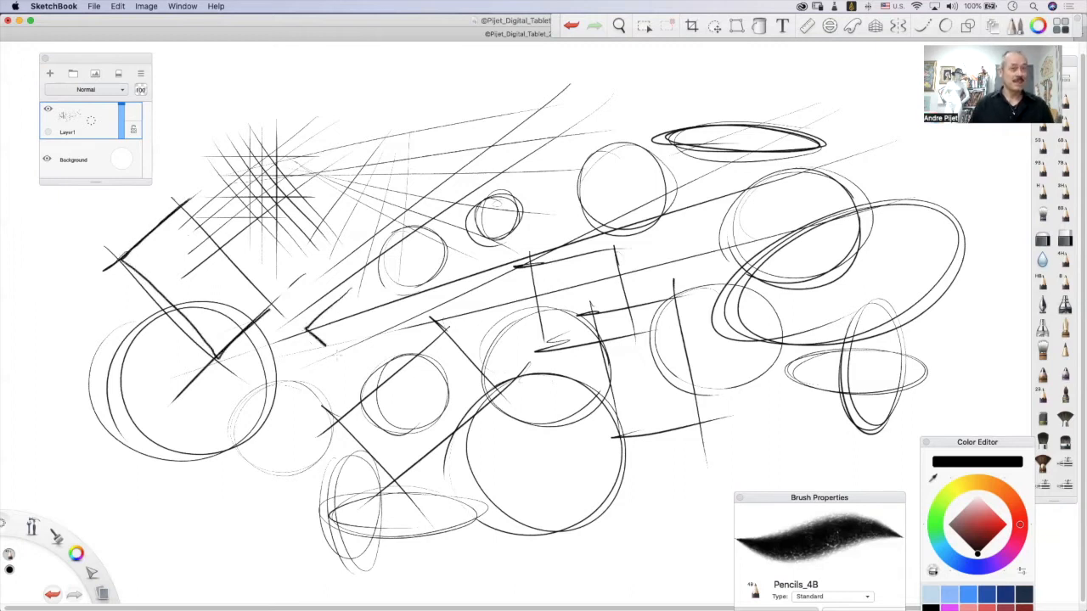
pyautogui.moveTo(343, 287)
pyautogui.mouseDown()
pyautogui.moveTo(387, 329)
pyautogui.moveTo(348, 367)
pyautogui.mouseUp()
pyautogui.moveTo(304, 328); pyautogui.dragTo(350, 364)
pyautogui.moveTo(333, 289); pyautogui.dragTo(392, 348)
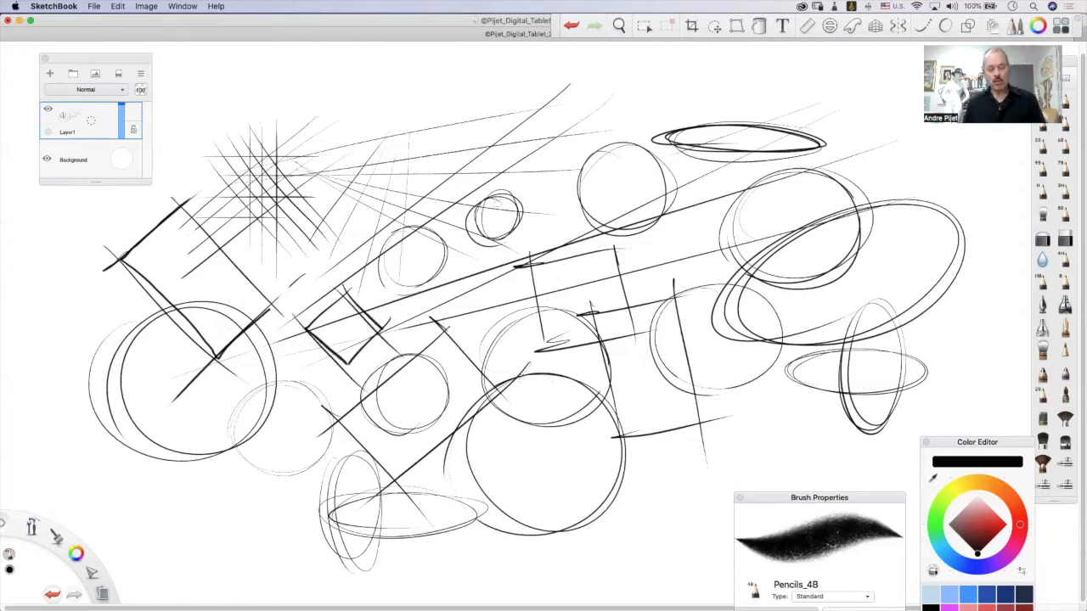
# Clear the layer and draw a horizontal chain of nine alternating small and large circles with continuous looping strokes.
pyautogui.press('Delete')
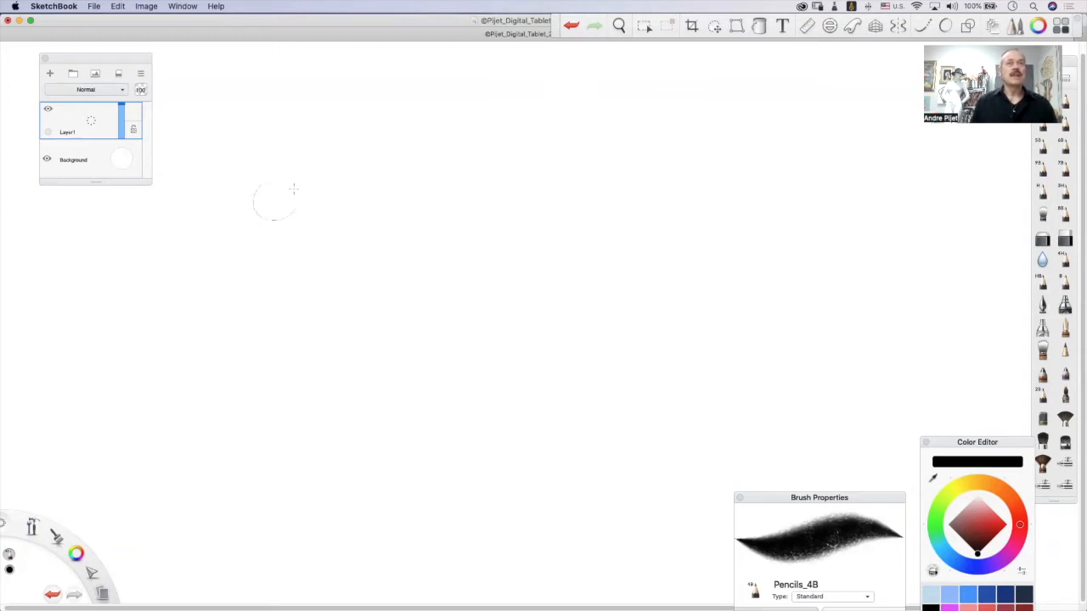
pyautogui.moveTo(297, 197)
pyautogui.mouseDown()
pyautogui.moveTo(270, 181)
pyautogui.moveTo(274, 212)
pyautogui.moveTo(261, 176)
pyautogui.moveTo(298, 197)
pyautogui.moveTo(255, 204)
pyautogui.moveTo(299, 188)
pyautogui.moveTo(288, 220)
pyautogui.moveTo(292, 197)
pyautogui.moveTo(250, 194)
pyautogui.mouseUp()
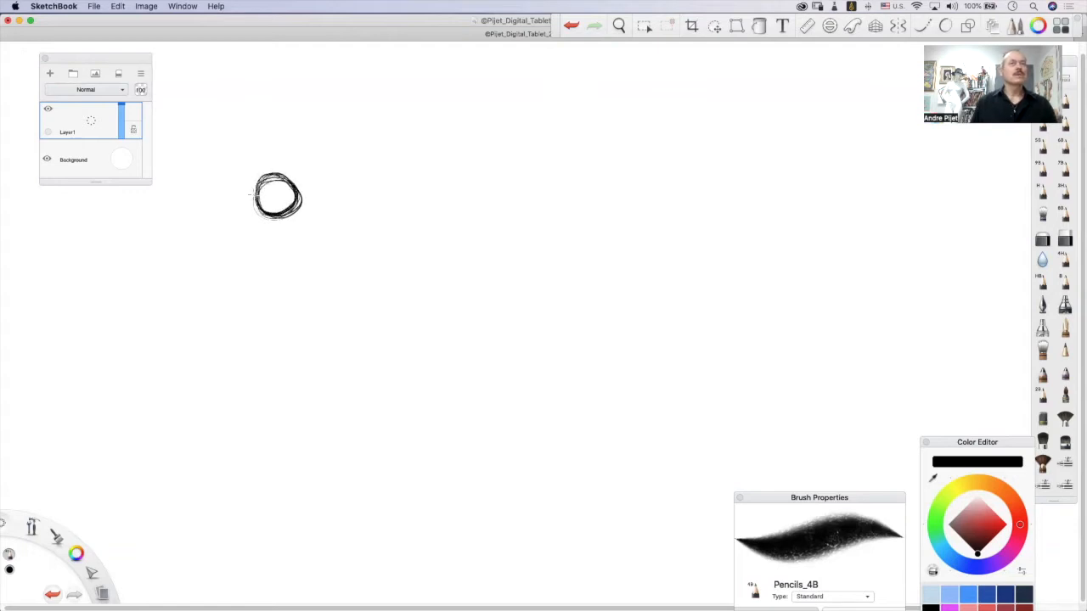
pyautogui.moveTo(298, 228)
pyautogui.mouseDown()
pyautogui.moveTo(313, 168)
pyautogui.moveTo(339, 146)
pyautogui.moveTo(348, 152)
pyautogui.moveTo(302, 193)
pyautogui.moveTo(373, 238)
pyautogui.moveTo(399, 199)
pyautogui.moveTo(374, 153)
pyautogui.moveTo(340, 146)
pyautogui.moveTo(310, 199)
pyautogui.moveTo(306, 191)
pyautogui.moveTo(382, 166)
pyautogui.mouseUp()
pyautogui.moveTo(335, 237)
pyautogui.mouseDown()
pyautogui.moveTo(436, 201)
pyautogui.moveTo(425, 174)
pyautogui.moveTo(399, 192)
pyautogui.moveTo(440, 210)
pyautogui.moveTo(423, 178)
pyautogui.moveTo(399, 204)
pyautogui.moveTo(429, 183)
pyautogui.moveTo(437, 212)
pyautogui.moveTo(424, 174)
pyautogui.moveTo(509, 222)
pyautogui.moveTo(476, 241)
pyautogui.moveTo(481, 148)
pyautogui.moveTo(527, 178)
pyautogui.moveTo(530, 170)
pyautogui.moveTo(544, 204)
pyautogui.moveTo(510, 153)
pyautogui.moveTo(458, 221)
pyautogui.moveTo(560, 213)
pyautogui.moveTo(578, 187)
pyautogui.moveTo(535, 212)
pyautogui.moveTo(578, 178)
pyautogui.moveTo(543, 221)
pyautogui.moveTo(569, 203)
pyautogui.moveTo(548, 180)
pyautogui.moveTo(578, 212)
pyautogui.moveTo(628, 149)
pyautogui.moveTo(671, 242)
pyautogui.mouseUp()
pyautogui.moveTo(591, 168)
pyautogui.mouseDown()
pyautogui.moveTo(668, 225)
pyautogui.moveTo(630, 136)
pyautogui.moveTo(629, 241)
pyautogui.moveTo(638, 145)
pyautogui.moveTo(658, 140)
pyautogui.moveTo(593, 193)
pyautogui.moveTo(678, 173)
pyautogui.moveTo(699, 202)
pyautogui.moveTo(678, 193)
pyautogui.moveTo(712, 197)
pyautogui.moveTo(729, 169)
pyautogui.moveTo(777, 155)
pyautogui.moveTo(788, 224)
pyautogui.moveTo(750, 160)
pyautogui.moveTo(834, 196)
pyautogui.moveTo(832, 170)
pyautogui.mouseUp()
pyautogui.moveTo(780, 244)
pyautogui.mouseDown()
pyautogui.moveTo(752, 204)
pyautogui.moveTo(764, 225)
pyautogui.moveTo(841, 195)
pyautogui.moveTo(848, 170)
pyautogui.moveTo(888, 212)
pyautogui.moveTo(892, 169)
pyautogui.moveTo(849, 195)
pyautogui.moveTo(875, 212)
pyautogui.moveTo(854, 211)
pyautogui.moveTo(891, 183)
pyautogui.moveTo(837, 217)
pyautogui.moveTo(743, 212)
pyautogui.mouseUp()
pyautogui.moveTo(760, 155)
pyautogui.mouseDown()
pyautogui.moveTo(700, 216)
pyautogui.moveTo(692, 186)
pyautogui.moveTo(706, 180)
pyautogui.moveTo(594, 195)
pyautogui.moveTo(607, 238)
pyautogui.moveTo(629, 242)
pyautogui.moveTo(577, 231)
pyautogui.moveTo(552, 204)
pyautogui.moveTo(582, 183)
pyautogui.moveTo(428, 204)
pyautogui.moveTo(476, 157)
pyautogui.moveTo(463, 225)
pyautogui.mouseUp()
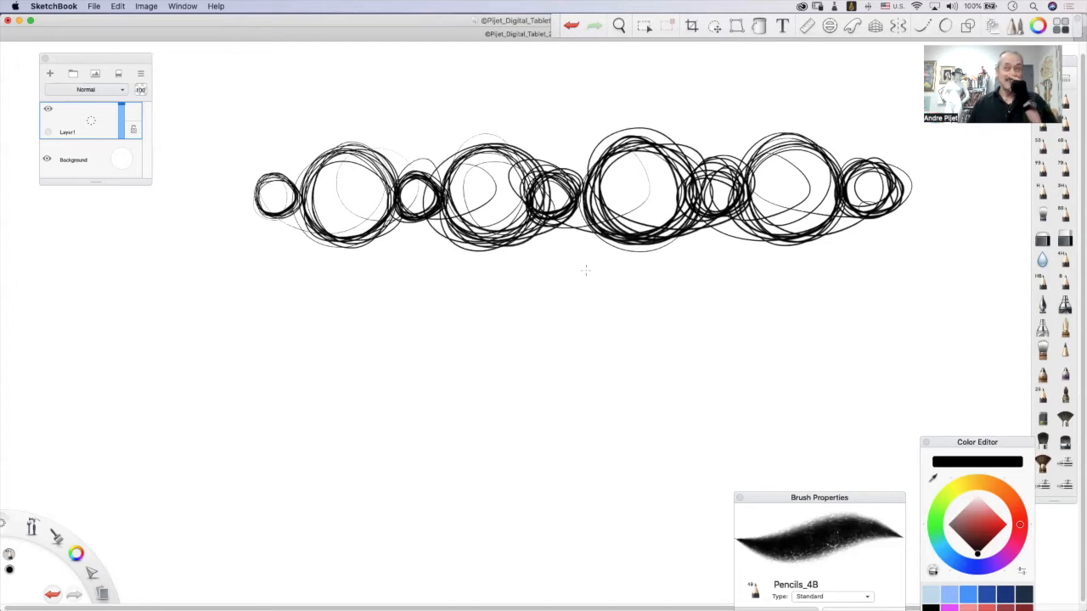
# Choose the orange-red swatch and retrace the chain of circles with looping strokes in that color.
pyautogui.click(1017, 510)
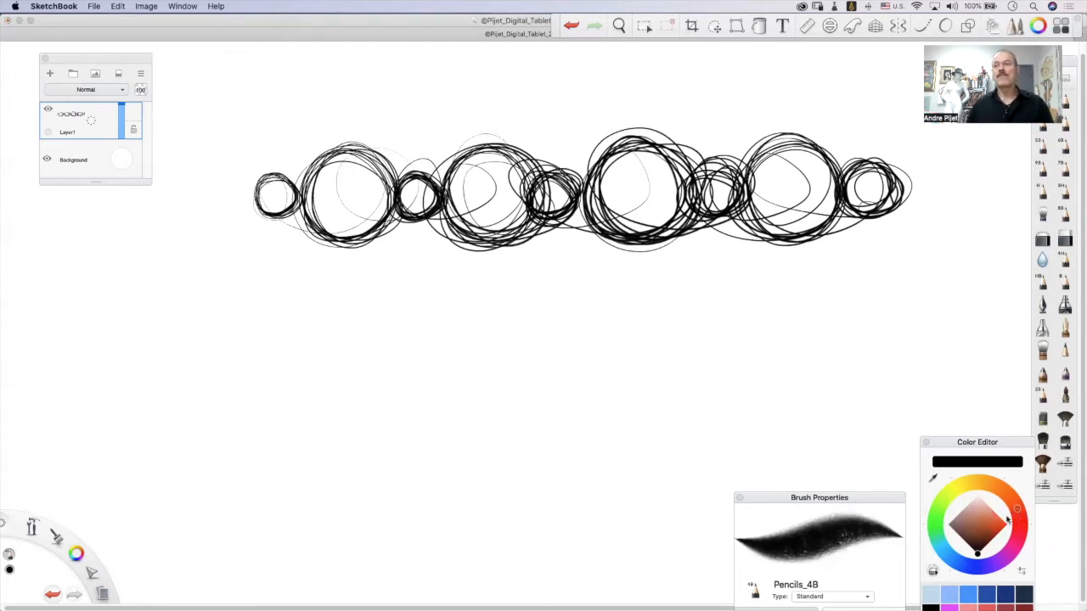
pyautogui.moveTo(991, 455); pyautogui.dragTo(989, 325)
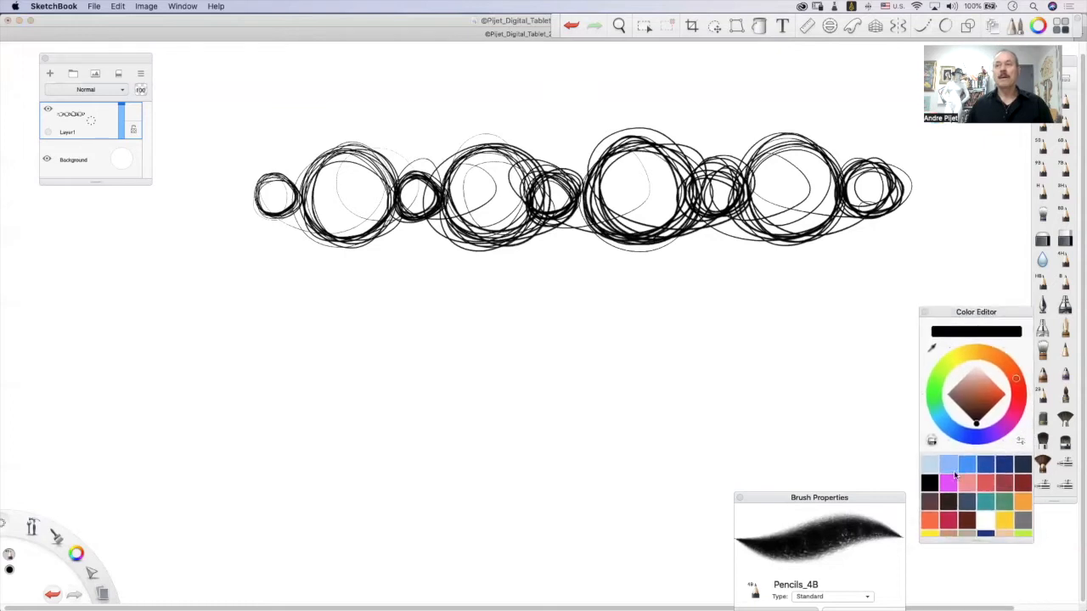
pyautogui.click(931, 522)
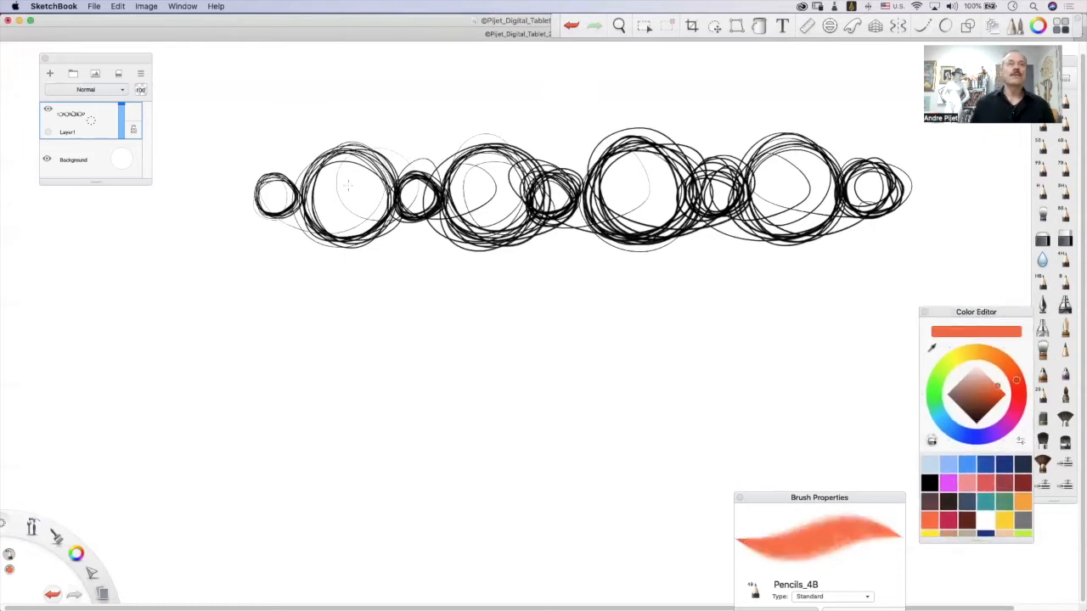
pyautogui.moveTo(873, 183)
pyautogui.mouseDown()
pyautogui.moveTo(883, 197)
pyautogui.moveTo(877, 170)
pyautogui.moveTo(845, 197)
pyautogui.moveTo(882, 182)
pyautogui.moveTo(767, 180)
pyautogui.moveTo(822, 174)
pyautogui.moveTo(812, 229)
pyautogui.moveTo(820, 166)
pyautogui.moveTo(755, 204)
pyautogui.moveTo(710, 178)
pyautogui.moveTo(698, 208)
pyautogui.moveTo(732, 180)
pyautogui.moveTo(646, 146)
pyautogui.moveTo(687, 178)
pyautogui.moveTo(565, 166)
pyautogui.moveTo(561, 223)
pyautogui.moveTo(544, 212)
pyautogui.moveTo(526, 234)
pyautogui.moveTo(454, 208)
pyautogui.moveTo(407, 213)
pyautogui.moveTo(425, 191)
pyautogui.moveTo(272, 213)
pyautogui.moveTo(293, 204)
pyautogui.moveTo(271, 192)
pyautogui.mouseUp()
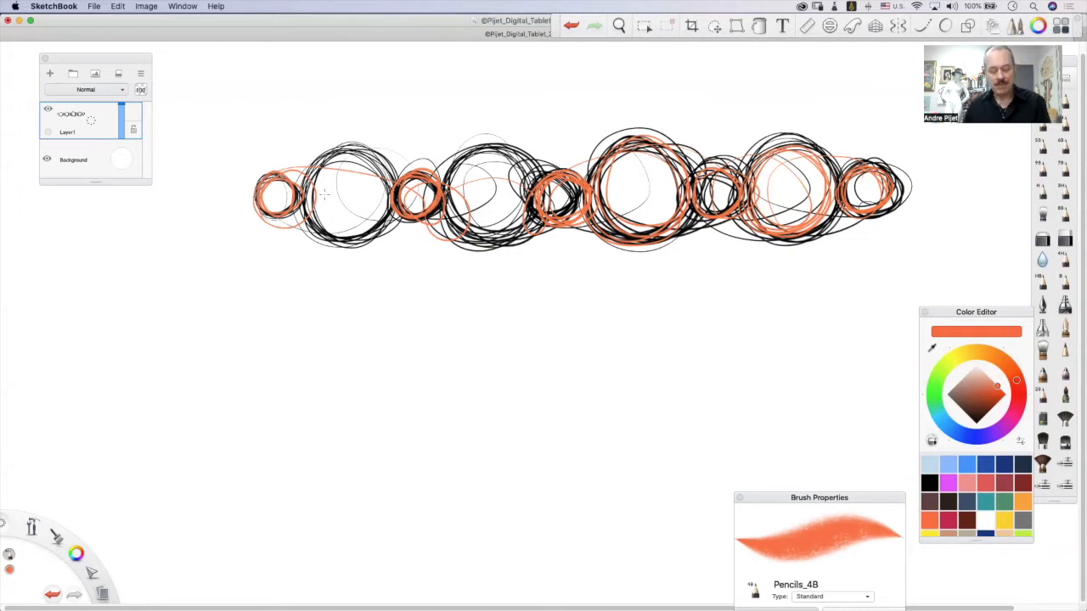
# Clear the layer, switch back to black and draw a horizontal chain of nine alternating upright and flat ellipses.
pyautogui.press('Delete')
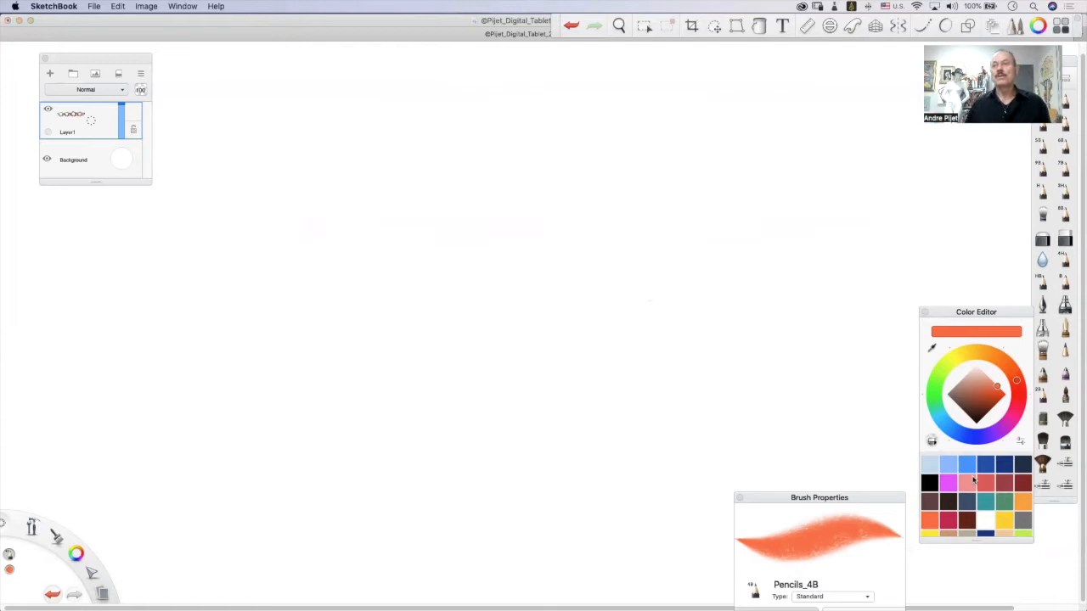
pyautogui.click(930, 484)
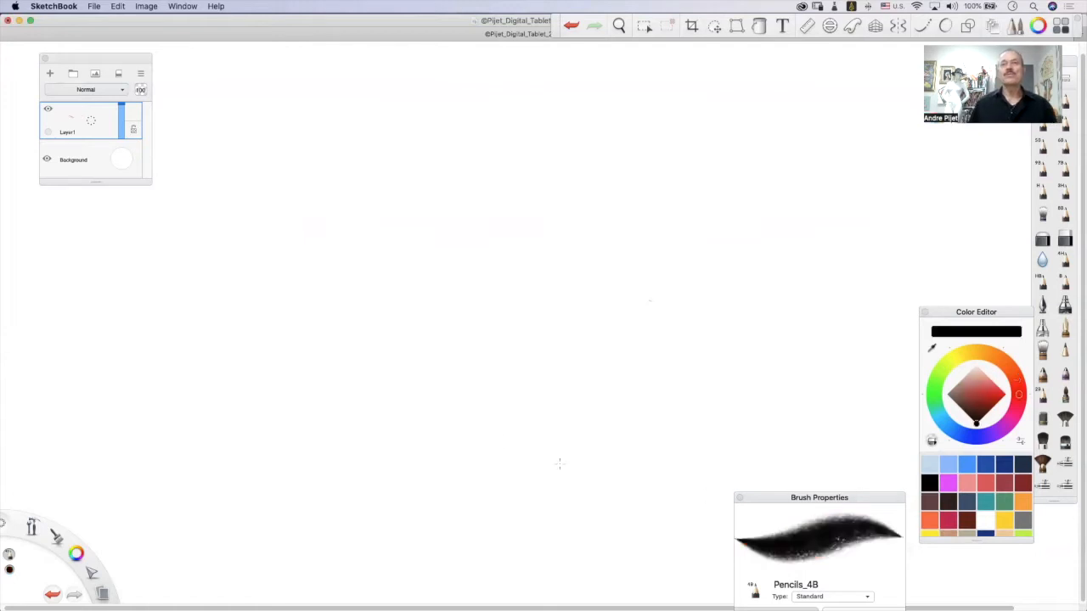
pyautogui.moveTo(268, 151)
pyautogui.mouseDown()
pyautogui.moveTo(291, 252)
pyautogui.moveTo(280, 263)
pyautogui.moveTo(273, 146)
pyautogui.moveTo(299, 161)
pyautogui.moveTo(255, 170)
pyautogui.mouseUp()
pyautogui.moveTo(278, 243)
pyautogui.mouseDown()
pyautogui.moveTo(391, 213)
pyautogui.moveTo(415, 190)
pyautogui.moveTo(411, 205)
pyautogui.moveTo(397, 186)
pyautogui.moveTo(340, 225)
pyautogui.moveTo(434, 213)
pyautogui.mouseUp()
pyautogui.moveTo(429, 174)
pyautogui.mouseDown()
pyautogui.moveTo(424, 254)
pyautogui.moveTo(410, 197)
pyautogui.moveTo(418, 162)
pyautogui.moveTo(552, 208)
pyautogui.moveTo(512, 184)
pyautogui.moveTo(530, 180)
pyautogui.mouseUp()
pyautogui.moveTo(493, 195)
pyautogui.mouseDown()
pyautogui.moveTo(503, 191)
pyautogui.moveTo(477, 198)
pyautogui.moveTo(501, 223)
pyautogui.moveTo(586, 194)
pyautogui.moveTo(599, 175)
pyautogui.moveTo(632, 255)
pyautogui.moveTo(630, 176)
pyautogui.moveTo(635, 246)
pyautogui.moveTo(591, 178)
pyautogui.moveTo(624, 255)
pyautogui.moveTo(632, 157)
pyautogui.moveTo(633, 259)
pyautogui.moveTo(752, 195)
pyautogui.moveTo(645, 191)
pyautogui.moveTo(764, 199)
pyautogui.moveTo(646, 204)
pyautogui.moveTo(751, 216)
pyautogui.moveTo(769, 162)
pyautogui.moveTo(777, 259)
pyautogui.moveTo(807, 212)
pyautogui.moveTo(790, 254)
pyautogui.moveTo(790, 153)
pyautogui.moveTo(798, 255)
pyautogui.moveTo(849, 174)
pyautogui.moveTo(816, 199)
pyautogui.moveTo(921, 200)
pyautogui.moveTo(811, 208)
pyautogui.moveTo(891, 180)
pyautogui.moveTo(901, 216)
pyautogui.moveTo(850, 212)
pyautogui.moveTo(951, 242)
pyautogui.moveTo(934, 149)
pyautogui.moveTo(955, 242)
pyautogui.mouseUp()
pyautogui.moveTo(950, 194)
pyautogui.mouseDown()
pyautogui.moveTo(956, 242)
pyautogui.moveTo(930, 204)
pyautogui.moveTo(883, 202)
pyautogui.moveTo(900, 181)
pyautogui.moveTo(850, 180)
pyautogui.moveTo(841, 194)
pyautogui.moveTo(917, 204)
pyautogui.moveTo(806, 153)
pyautogui.moveTo(794, 161)
pyautogui.moveTo(790, 147)
pyautogui.moveTo(697, 236)
pyautogui.moveTo(620, 175)
pyautogui.moveTo(747, 201)
pyautogui.moveTo(654, 234)
pyautogui.moveTo(620, 152)
pyautogui.moveTo(628, 162)
pyautogui.moveTo(594, 195)
pyautogui.moveTo(476, 221)
pyautogui.moveTo(586, 195)
pyautogui.moveTo(544, 212)
pyautogui.moveTo(423, 196)
pyautogui.moveTo(450, 144)
pyautogui.moveTo(442, 255)
pyautogui.moveTo(463, 255)
pyautogui.moveTo(340, 221)
pyautogui.moveTo(408, 213)
pyautogui.moveTo(382, 204)
pyautogui.moveTo(280, 204)
pyautogui.moveTo(280, 255)
pyautogui.mouseUp()
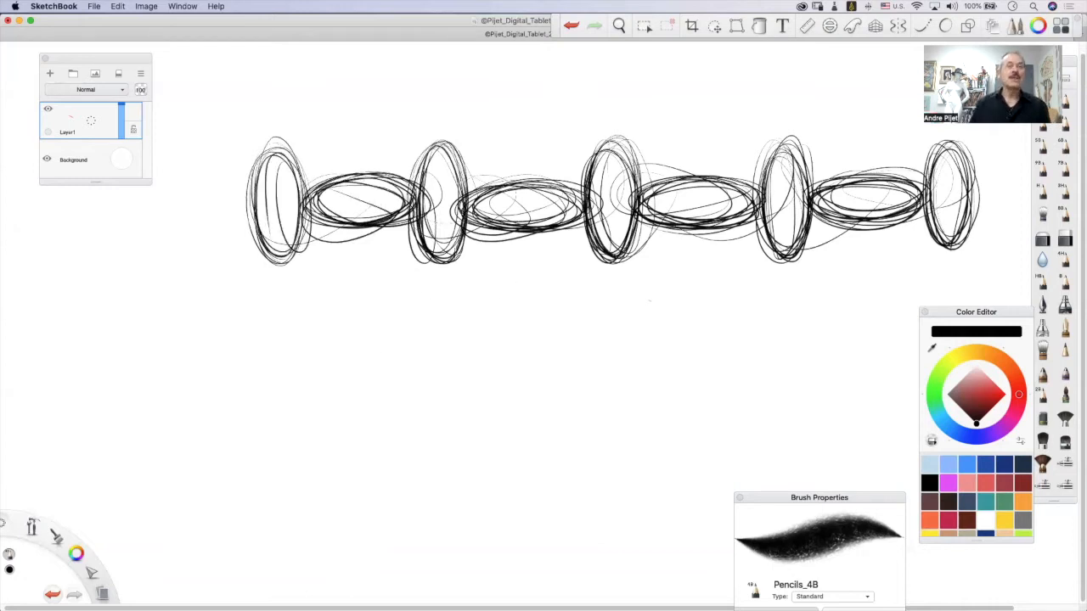
# Draw three horizontal guide lines through the ellipse chain and a vertical axis through each of the five upright ellipses.
pyautogui.moveTo(219, 181)
pyautogui.mouseDown()
pyautogui.moveTo(827, 163)
pyautogui.moveTo(937, 182)
pyautogui.mouseUp()
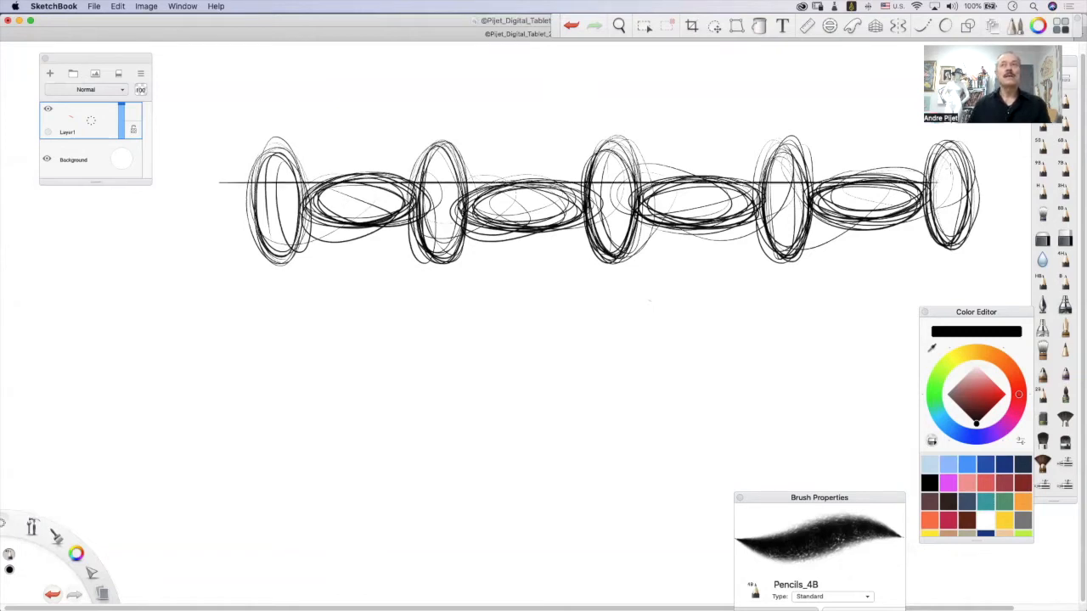
pyautogui.moveTo(216, 222)
pyautogui.mouseDown()
pyautogui.moveTo(331, 245)
pyautogui.moveTo(938, 224)
pyautogui.mouseUp()
pyautogui.moveTo(276, 150); pyautogui.dragTo(275, 180)
pyautogui.moveTo(276, 227); pyautogui.dragTo(276, 261)
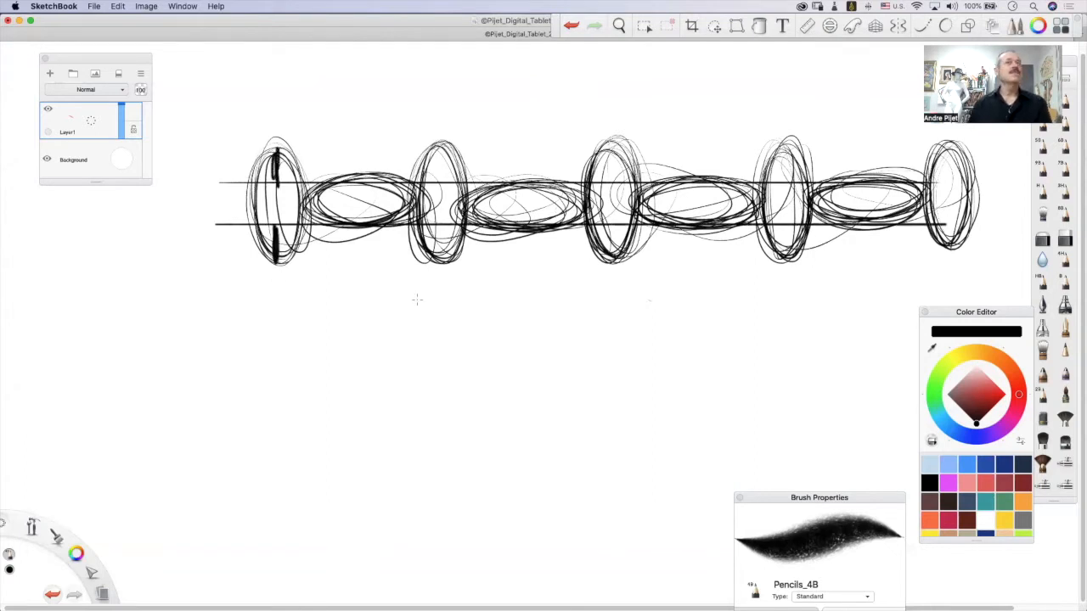
pyautogui.moveTo(438, 98); pyautogui.dragTo(439, 349)
pyautogui.moveTo(612, 90); pyautogui.dragTo(611, 360)
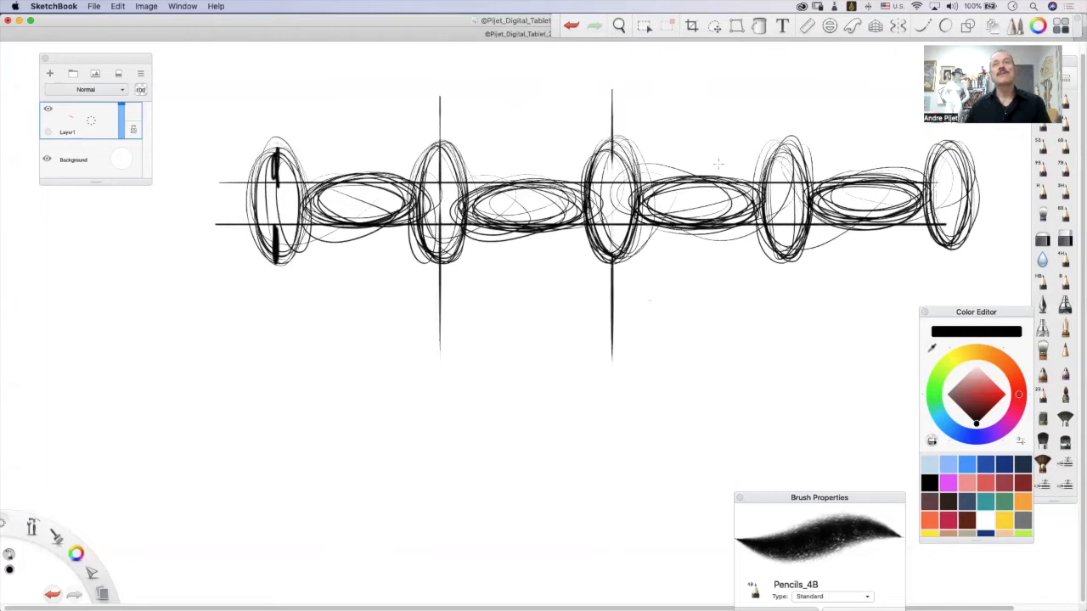
pyautogui.moveTo(787, 105); pyautogui.dragTo(789, 365)
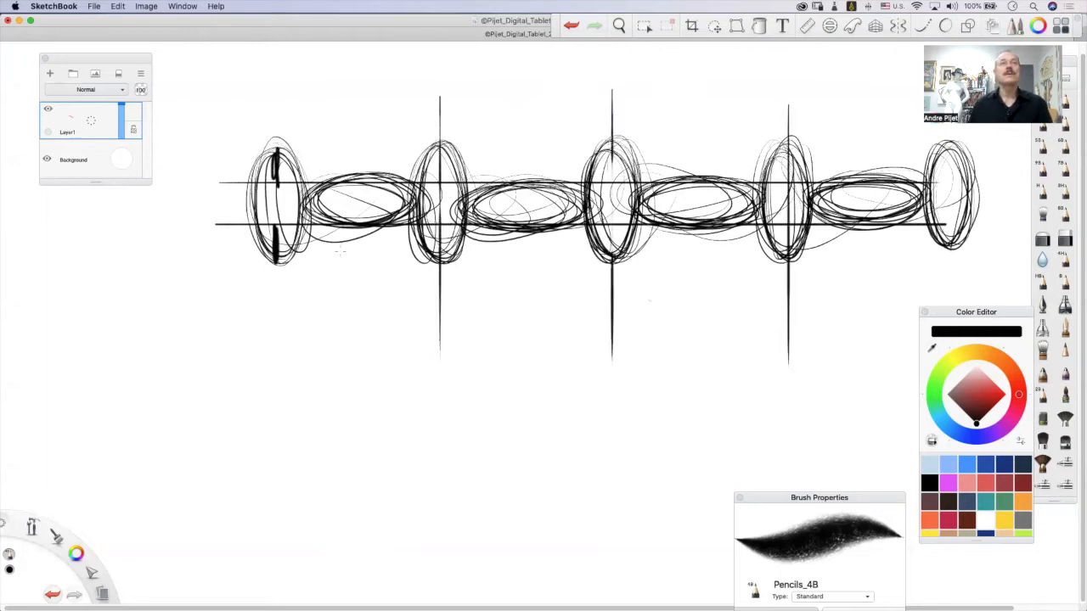
pyautogui.moveTo(279, 105); pyautogui.dragTo(280, 358)
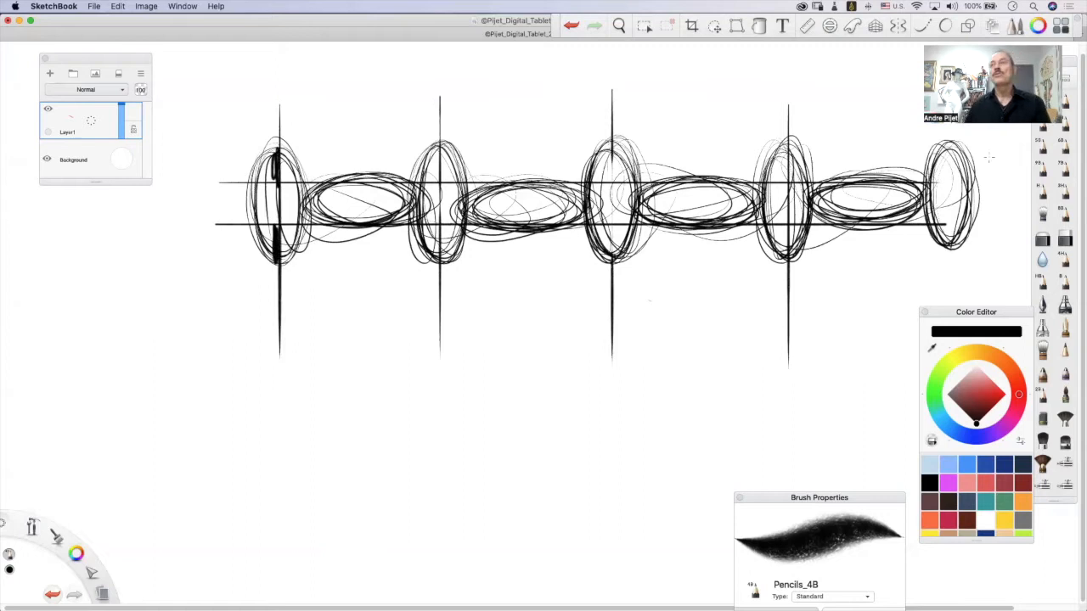
pyautogui.moveTo(948, 163); pyautogui.dragTo(948, 305)
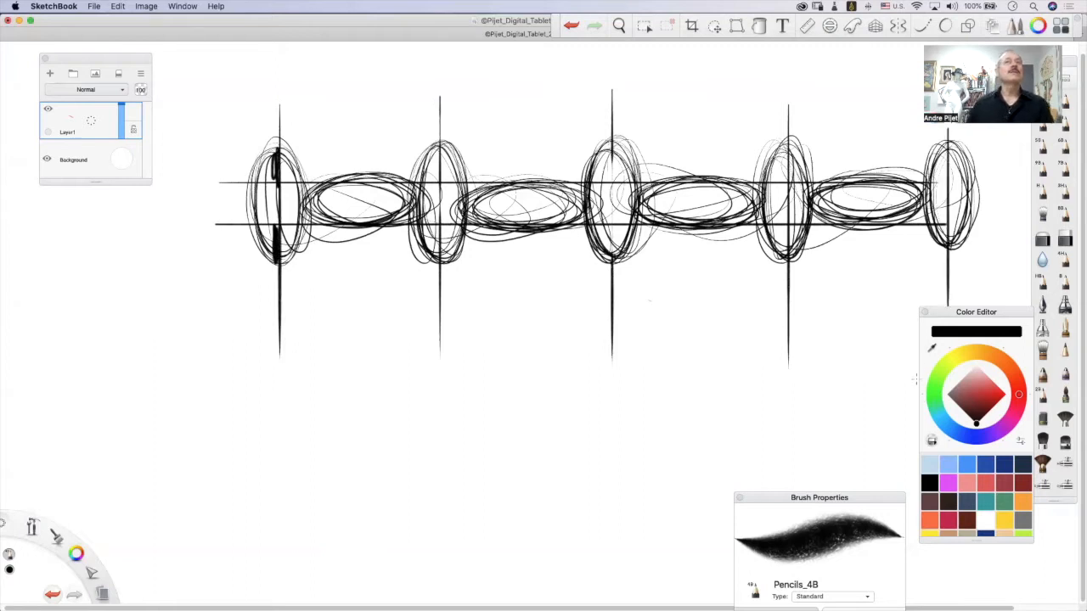
pyautogui.moveTo(215, 200); pyautogui.dragTo(1027, 201)
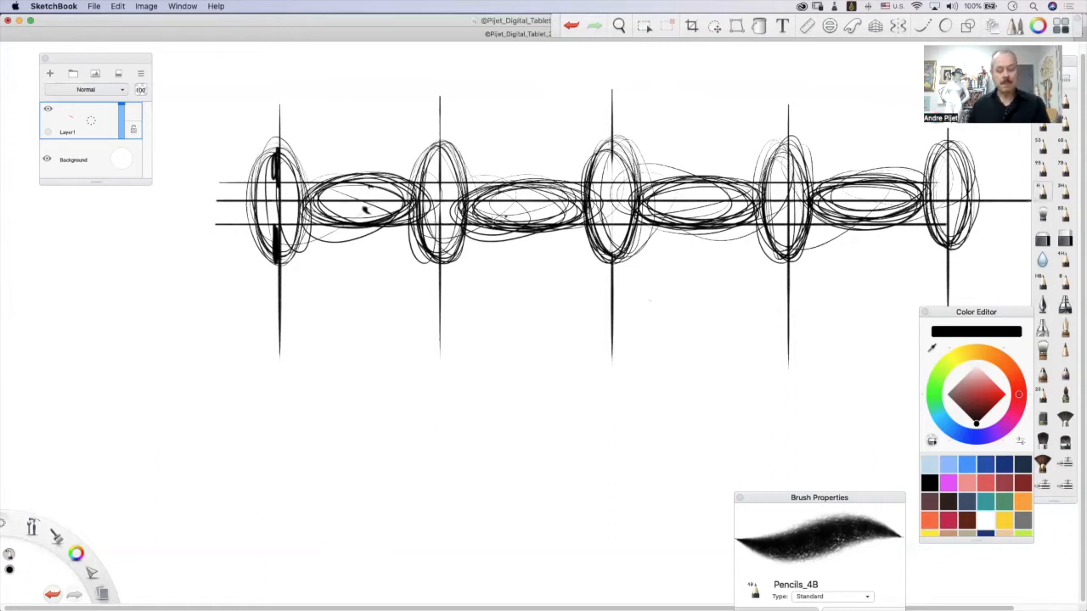
# Clear the layer and draw a row of eight equal touching circles, bounded above and below by straight horizontal lines.
pyautogui.press('Delete')
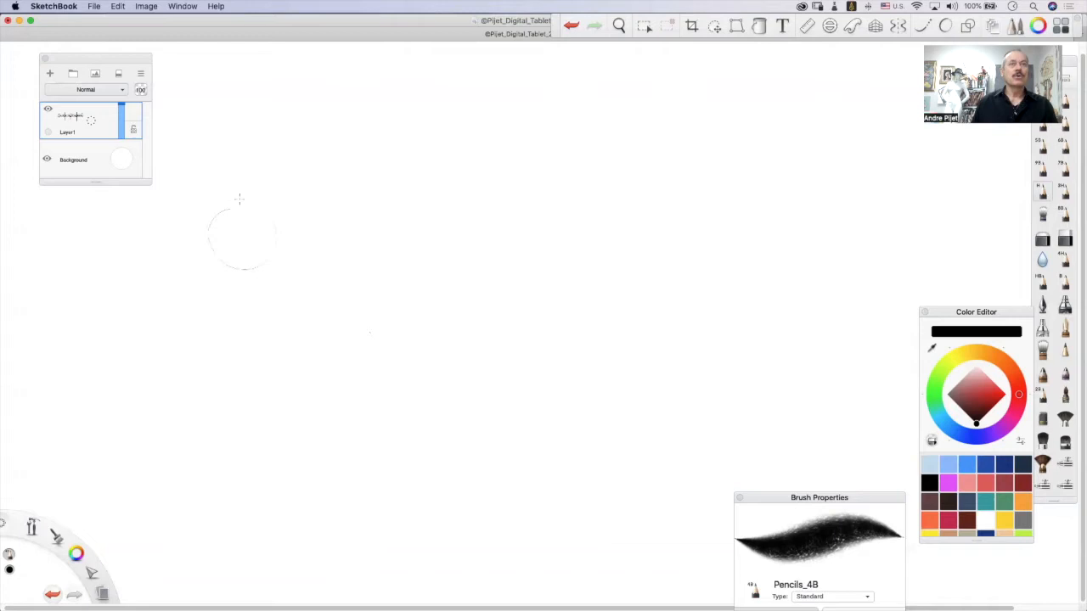
pyautogui.moveTo(215, 229)
pyautogui.mouseDown()
pyautogui.moveTo(257, 207)
pyautogui.moveTo(267, 252)
pyautogui.moveTo(208, 228)
pyautogui.moveTo(272, 231)
pyautogui.moveTo(247, 272)
pyautogui.moveTo(276, 206)
pyautogui.moveTo(280, 228)
pyautogui.moveTo(314, 200)
pyautogui.moveTo(339, 239)
pyautogui.moveTo(296, 274)
pyautogui.moveTo(306, 201)
pyautogui.moveTo(339, 223)
pyautogui.moveTo(331, 261)
pyautogui.moveTo(294, 222)
pyautogui.moveTo(358, 206)
pyautogui.moveTo(404, 211)
pyautogui.moveTo(398, 256)
pyautogui.moveTo(377, 273)
pyautogui.moveTo(349, 246)
pyautogui.moveTo(410, 241)
pyautogui.moveTo(449, 206)
pyautogui.moveTo(460, 236)
pyautogui.moveTo(424, 270)
pyautogui.mouseUp()
pyautogui.moveTo(410, 227)
pyautogui.mouseDown()
pyautogui.moveTo(472, 246)
pyautogui.moveTo(416, 254)
pyautogui.moveTo(475, 242)
pyautogui.moveTo(498, 253)
pyautogui.moveTo(543, 228)
pyautogui.moveTo(484, 212)
pyautogui.moveTo(510, 265)
pyautogui.moveTo(498, 255)
pyautogui.moveTo(535, 247)
pyautogui.moveTo(586, 209)
pyautogui.moveTo(613, 246)
pyautogui.moveTo(586, 262)
pyautogui.moveTo(608, 216)
pyautogui.moveTo(552, 247)
pyautogui.moveTo(645, 193)
pyautogui.moveTo(671, 255)
pyautogui.moveTo(624, 204)
pyautogui.moveTo(671, 250)
pyautogui.moveTo(680, 221)
pyautogui.moveTo(747, 242)
pyautogui.moveTo(722, 256)
pyautogui.moveTo(749, 204)
pyautogui.moveTo(705, 260)
pyautogui.moveTo(712, 240)
pyautogui.moveTo(698, 257)
pyautogui.moveTo(676, 258)
pyautogui.moveTo(643, 199)
pyautogui.moveTo(677, 240)
pyautogui.moveTo(608, 265)
pyautogui.moveTo(548, 255)
pyautogui.moveTo(565, 263)
pyautogui.moveTo(598, 208)
pyautogui.moveTo(596, 255)
pyautogui.moveTo(474, 212)
pyautogui.moveTo(489, 255)
pyautogui.moveTo(520, 248)
pyautogui.mouseUp()
pyautogui.moveTo(430, 253)
pyautogui.mouseDown()
pyautogui.moveTo(454, 208)
pyautogui.moveTo(446, 255)
pyautogui.moveTo(344, 255)
pyautogui.moveTo(349, 220)
pyautogui.moveTo(390, 212)
pyautogui.moveTo(297, 255)
pyautogui.moveTo(336, 254)
pyautogui.moveTo(280, 229)
pyautogui.moveTo(255, 267)
pyautogui.moveTo(223, 212)
pyautogui.moveTo(271, 255)
pyautogui.moveTo(255, 221)
pyautogui.mouseUp()
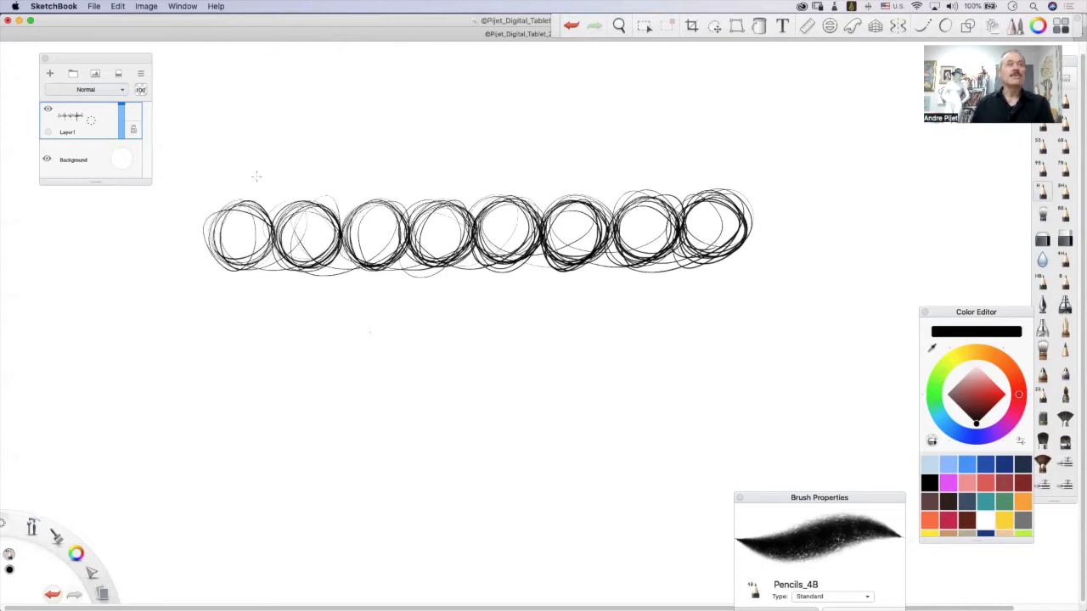
pyautogui.moveTo(194, 204); pyautogui.dragTo(816, 204)
pyautogui.moveTo(205, 262); pyautogui.dragTo(814, 263)
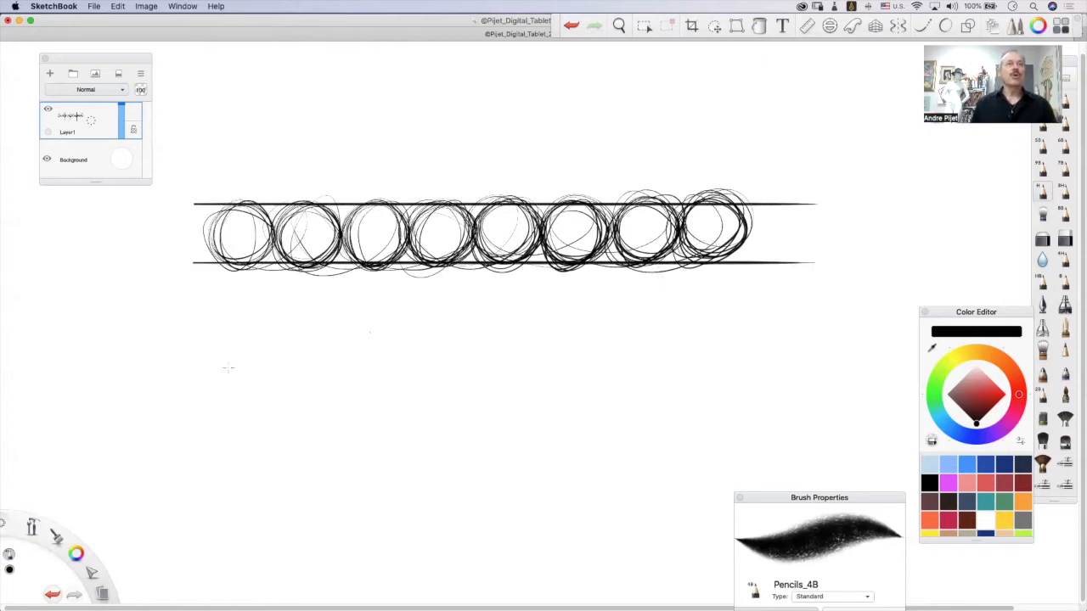
# Draw two diagonal chains of four equal circles beneath the row, one descending and one ascending to the right.
pyautogui.moveTo(158, 342)
pyautogui.mouseDown()
pyautogui.moveTo(195, 360)
pyautogui.moveTo(216, 313)
pyautogui.moveTo(188, 370)
pyautogui.moveTo(249, 383)
pyautogui.moveTo(201, 388)
pyautogui.moveTo(259, 348)
pyautogui.moveTo(253, 393)
pyautogui.moveTo(240, 389)
pyautogui.moveTo(264, 372)
pyautogui.moveTo(308, 417)
pyautogui.moveTo(287, 378)
pyautogui.moveTo(316, 412)
pyautogui.moveTo(273, 448)
pyautogui.moveTo(337, 426)
pyautogui.moveTo(355, 435)
pyautogui.moveTo(309, 475)
pyautogui.moveTo(369, 446)
pyautogui.mouseUp()
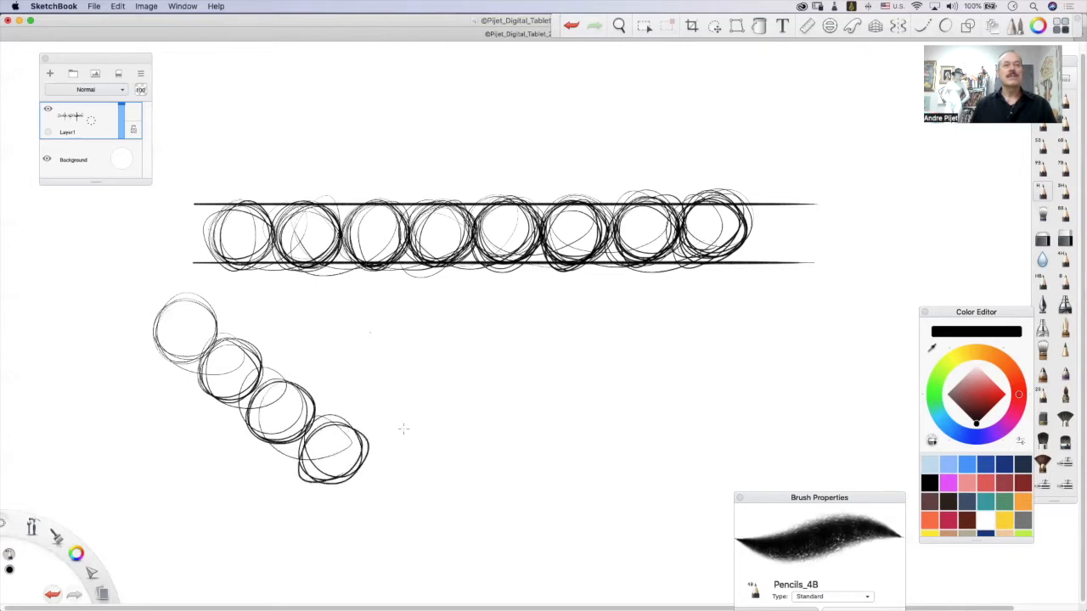
pyautogui.moveTo(433, 425)
pyautogui.mouseDown()
pyautogui.moveTo(463, 458)
pyautogui.moveTo(407, 442)
pyautogui.moveTo(467, 424)
pyautogui.moveTo(442, 475)
pyautogui.moveTo(509, 399)
pyautogui.moveTo(476, 442)
pyautogui.moveTo(544, 390)
pyautogui.moveTo(584, 407)
pyautogui.moveTo(544, 373)
pyautogui.moveTo(526, 399)
pyautogui.moveTo(595, 339)
pyautogui.moveTo(645, 361)
pyautogui.moveTo(586, 382)
pyautogui.moveTo(641, 336)
pyautogui.mouseUp()
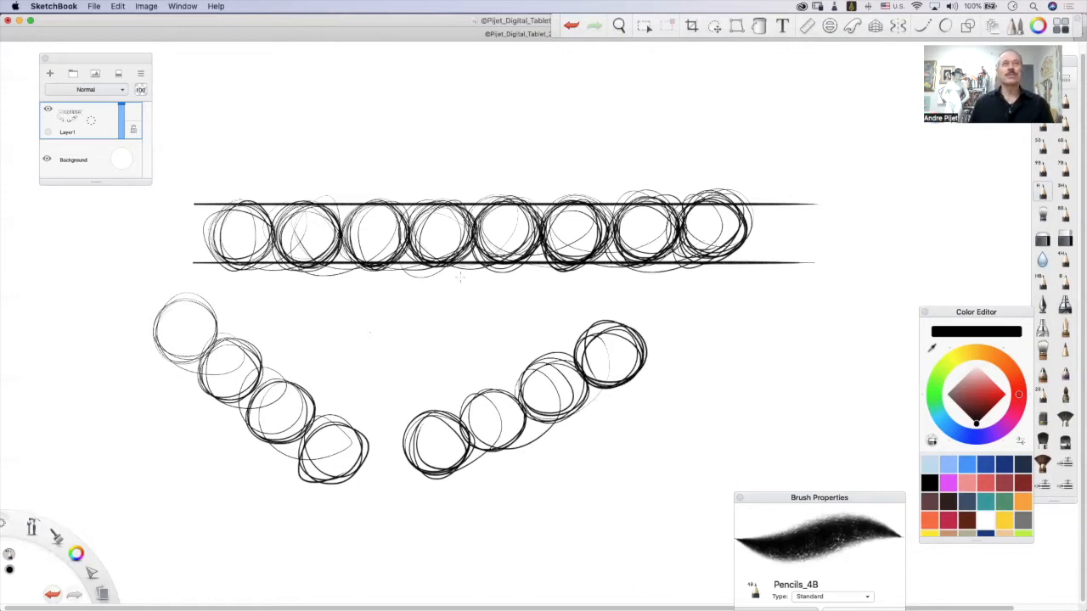
# Draw a chain of five alternating small and large circles above the row, with four horizontal guide lines marking the two circle heights.
pyautogui.moveTo(356, 139)
pyautogui.mouseDown()
pyautogui.moveTo(365, 158)
pyautogui.moveTo(349, 133)
pyautogui.moveTo(380, 117)
pyautogui.moveTo(399, 170)
pyautogui.mouseUp()
pyautogui.moveTo(413, 117)
pyautogui.mouseDown()
pyautogui.moveTo(382, 123)
pyautogui.moveTo(451, 156)
pyautogui.moveTo(474, 146)
pyautogui.moveTo(442, 158)
pyautogui.moveTo(480, 127)
pyautogui.moveTo(537, 153)
pyautogui.moveTo(489, 165)
pyautogui.moveTo(475, 119)
pyautogui.moveTo(531, 161)
pyautogui.moveTo(574, 126)
pyautogui.moveTo(574, 151)
pyautogui.moveTo(311, 129)
pyautogui.mouseUp()
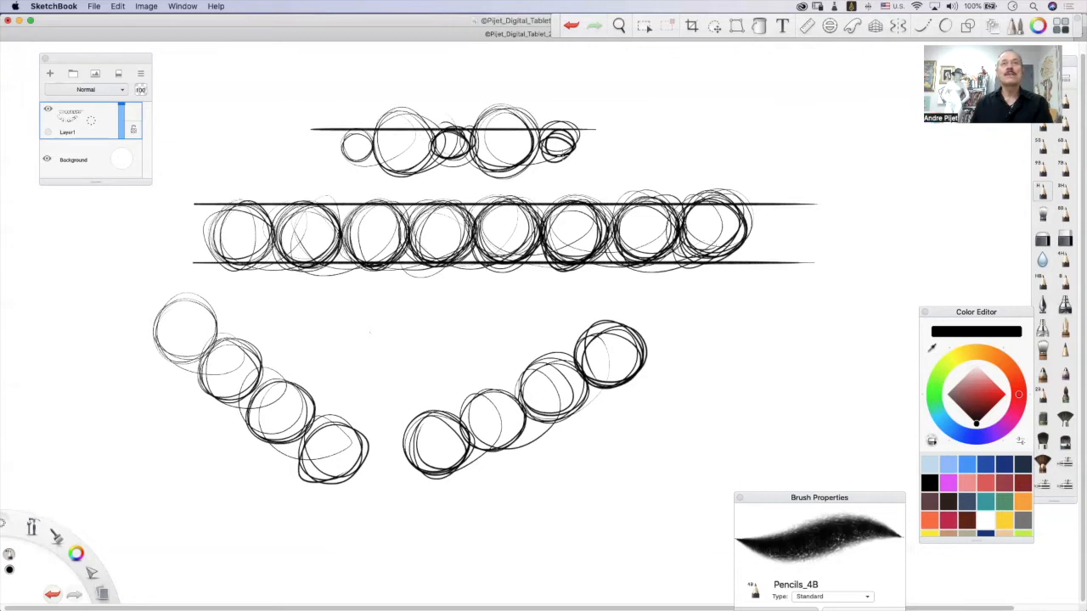
pyautogui.moveTo(579, 157); pyautogui.dragTo(294, 156)
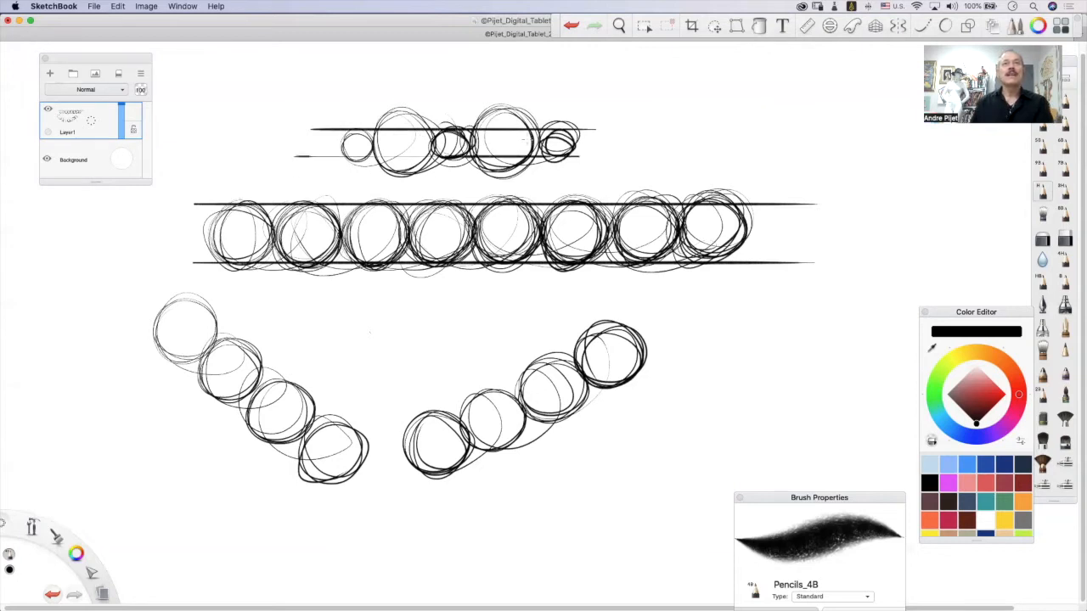
pyautogui.moveTo(547, 107); pyautogui.dragTo(333, 108)
pyautogui.moveTo(480, 178); pyautogui.dragTo(321, 174)
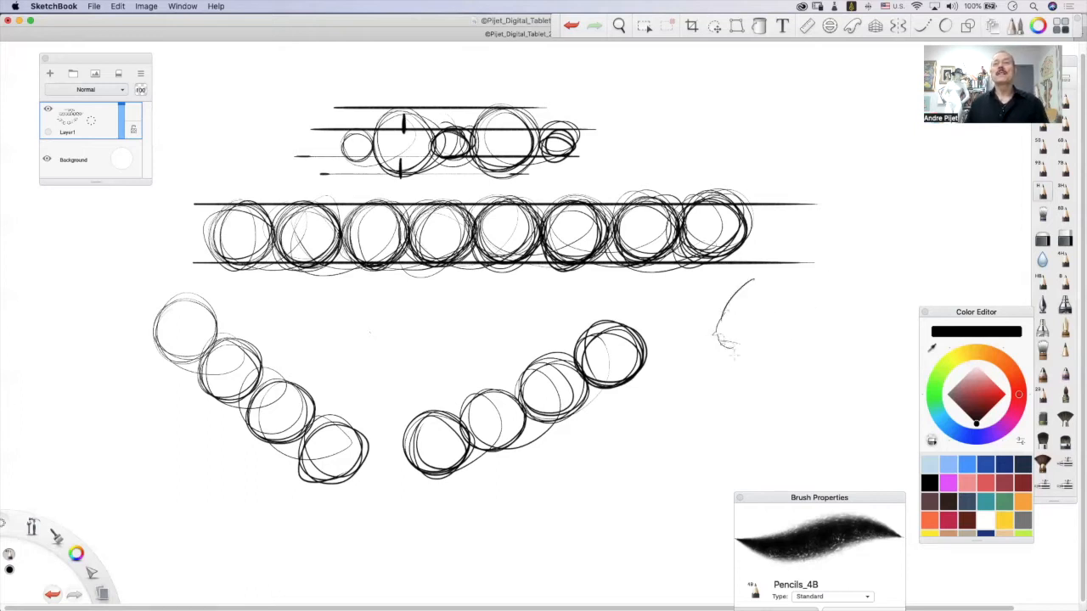
# Sketch a bald head in three-quarter view below the row, with the brow, nose and eye placement, skull outline and ear.
pyautogui.moveTo(736, 345); pyautogui.dragTo(705, 395)
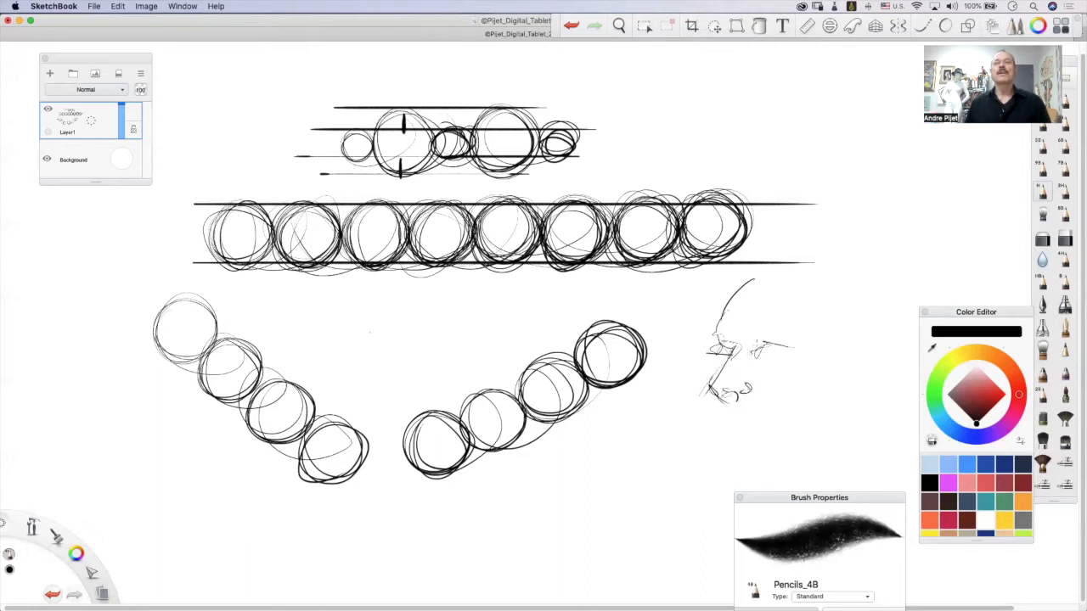
pyautogui.moveTo(764, 358); pyautogui.dragTo(799, 361)
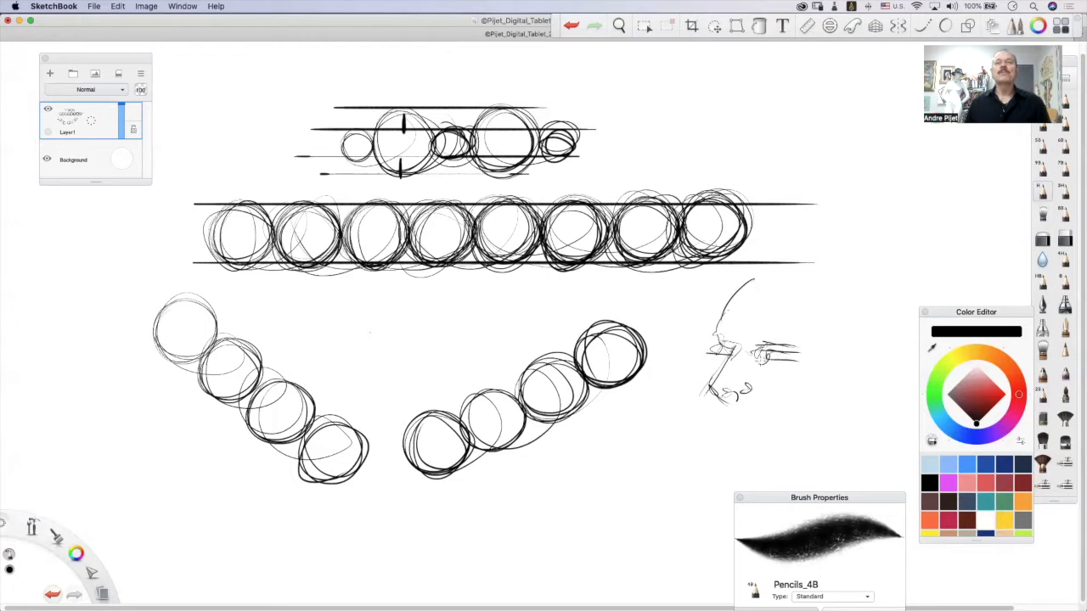
pyautogui.moveTo(754, 278); pyautogui.dragTo(900, 299)
pyautogui.moveTo(799, 270)
pyautogui.mouseDown()
pyautogui.moveTo(890, 308)
pyautogui.moveTo(892, 392)
pyautogui.mouseUp()
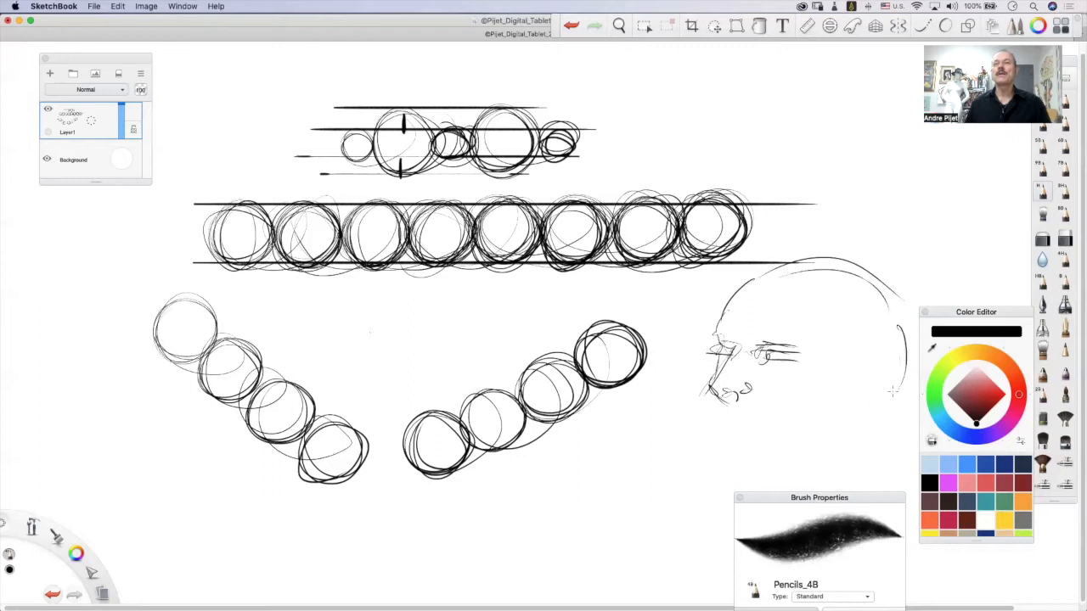
pyautogui.moveTo(878, 354)
pyautogui.mouseDown()
pyautogui.moveTo(880, 406)
pyautogui.moveTo(865, 415)
pyautogui.moveTo(853, 393)
pyautogui.mouseUp()
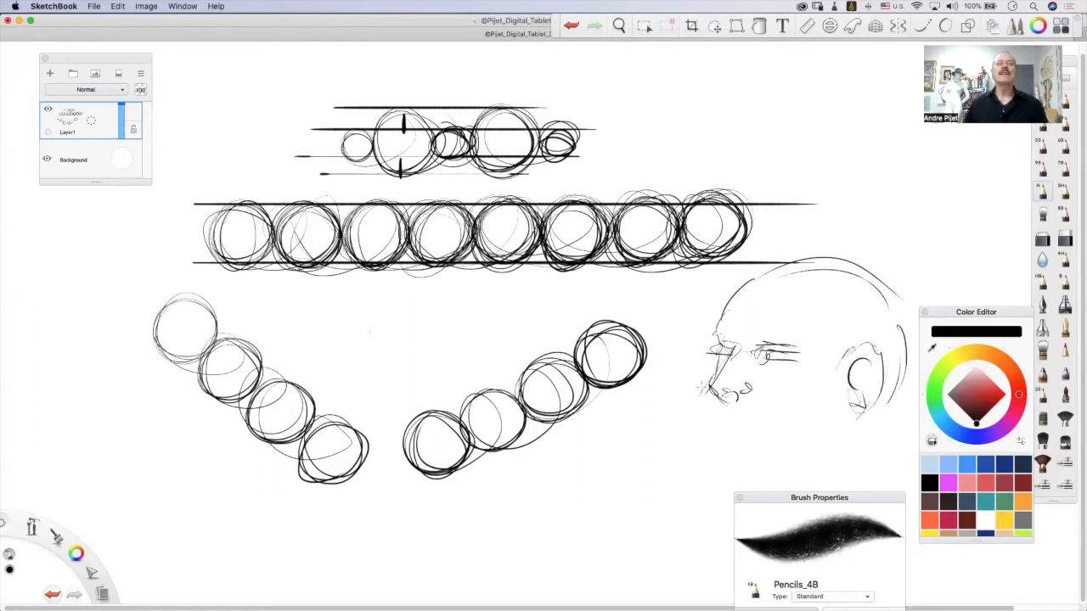
# Add the mouth, chin, eyebrows and jawline to the head sketch, and darken both eyes.
pyautogui.moveTo(717, 384); pyautogui.dragTo(737, 452)
pyautogui.moveTo(718, 424)
pyautogui.mouseDown()
pyautogui.moveTo(758, 423)
pyautogui.moveTo(734, 442)
pyautogui.moveTo(769, 428)
pyautogui.mouseUp()
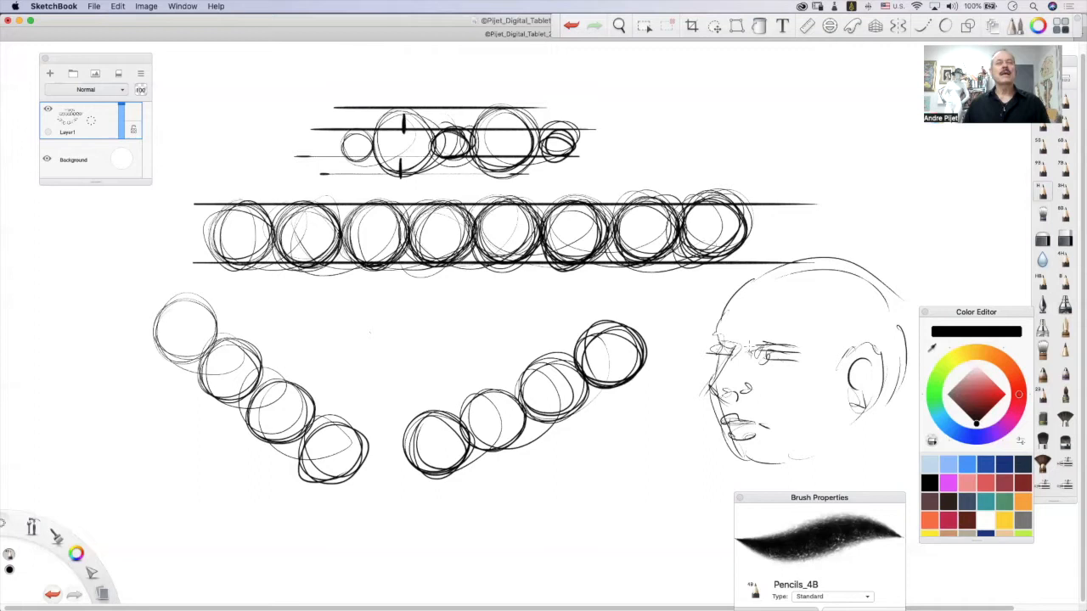
pyautogui.moveTo(714, 330)
pyautogui.mouseDown()
pyautogui.moveTo(735, 347)
pyautogui.moveTo(806, 328)
pyautogui.mouseUp()
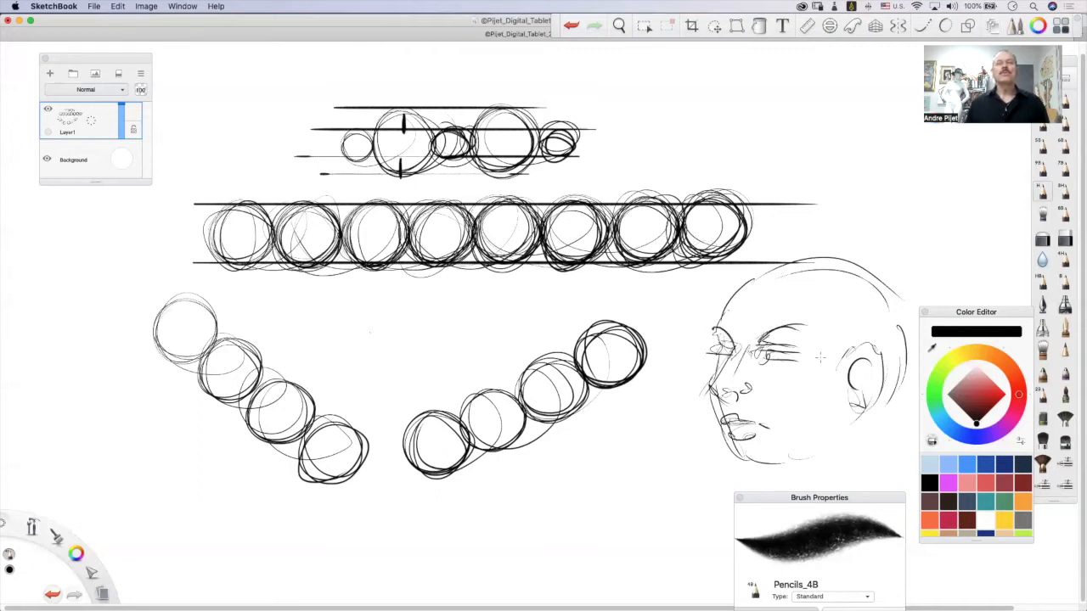
pyautogui.moveTo(848, 366)
pyautogui.mouseDown()
pyautogui.moveTo(883, 340)
pyautogui.moveTo(874, 402)
pyautogui.moveTo(826, 459)
pyautogui.moveTo(814, 455)
pyautogui.mouseUp()
pyautogui.moveTo(766, 464)
pyautogui.mouseDown()
pyautogui.moveTo(742, 474)
pyautogui.moveTo(728, 464)
pyautogui.mouseUp()
pyautogui.moveTo(722, 444); pyautogui.dragTo(744, 460)
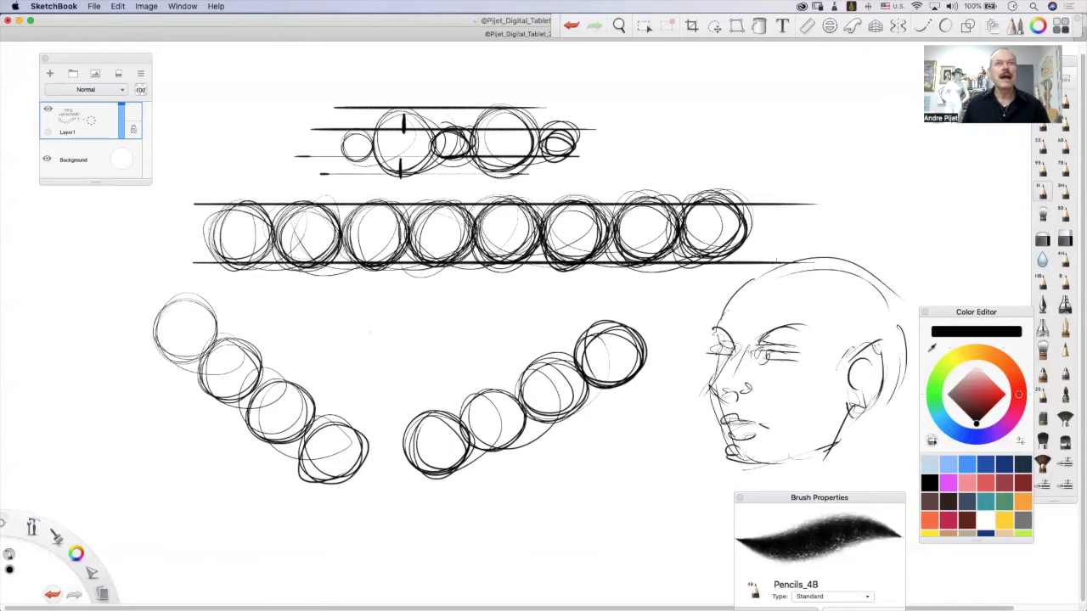
pyautogui.moveTo(778, 345)
pyautogui.mouseDown()
pyautogui.moveTo(766, 360)
pyautogui.moveTo(805, 361)
pyautogui.mouseUp()
pyautogui.moveTo(710, 348); pyautogui.dragTo(735, 355)
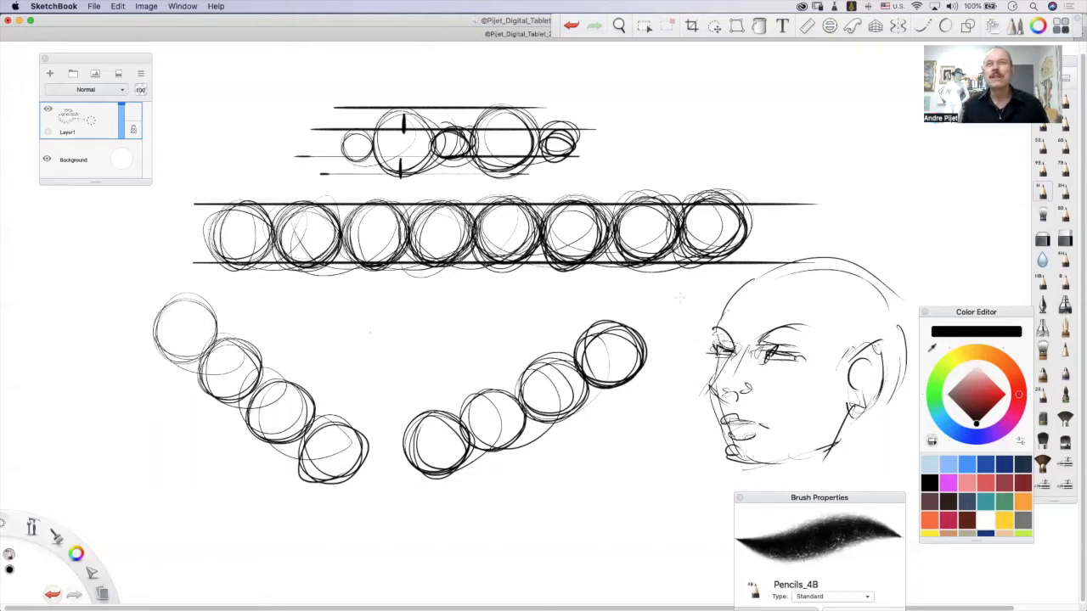
# Sketch a separate brow and nose detail in front of the face and undo its strokes.
pyautogui.moveTo(682, 289)
pyautogui.mouseDown()
pyautogui.moveTo(668, 316)
pyautogui.moveTo(678, 345)
pyautogui.moveTo(659, 377)
pyautogui.moveTo(697, 393)
pyautogui.moveTo(681, 352)
pyautogui.mouseUp()
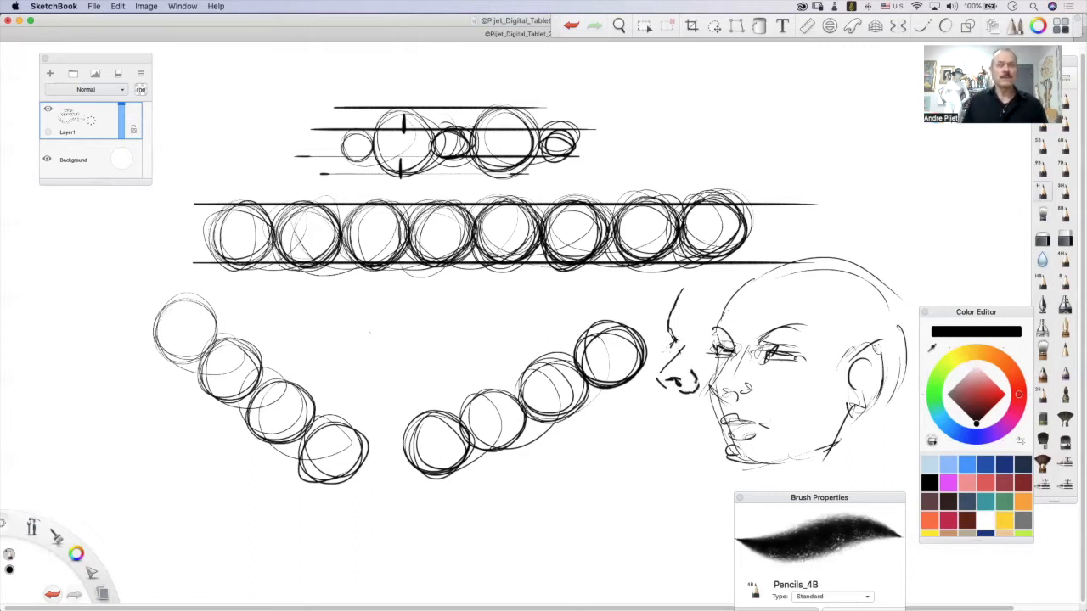
pyautogui.press('super+z')
pyautogui.press('super+z')
pyautogui.press('super+z')
pyautogui.press('super+z')
pyautogui.press('super+z')
pyautogui.press('super+z')
pyautogui.press('super+z')
pyautogui.press('super+z')
pyautogui.press('super+z')
pyautogui.press('super+z')
pyautogui.press('super+z')
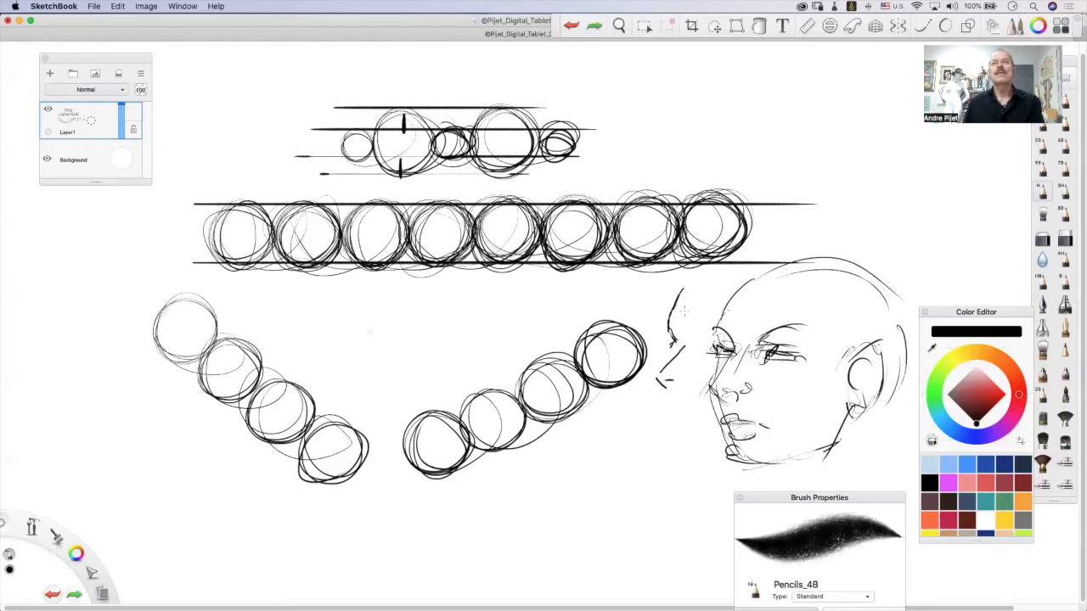
pyautogui.press('super+z')
pyautogui.press('super+z')
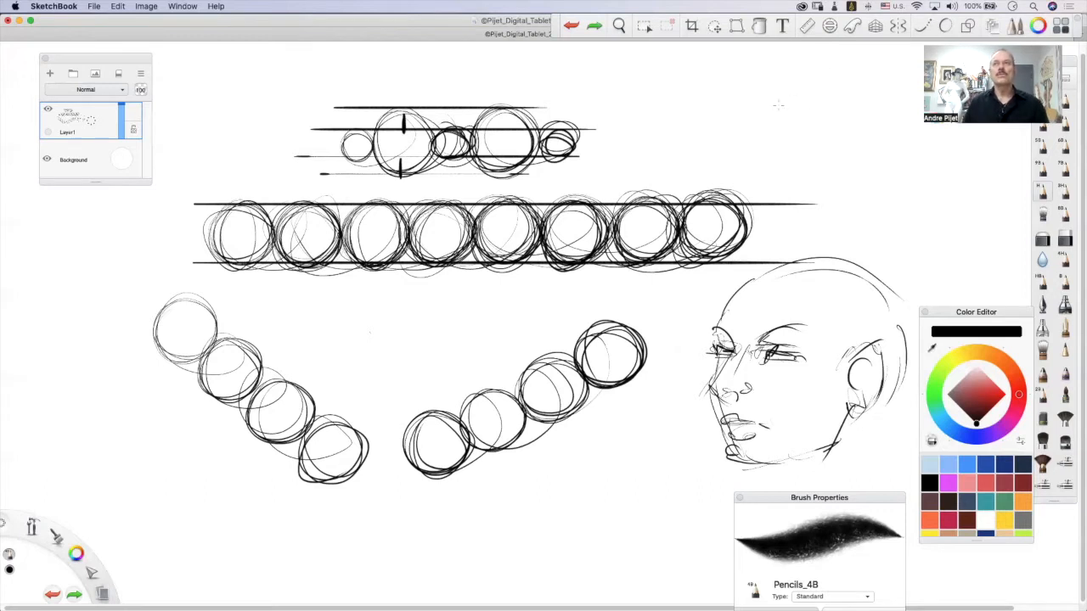
# Draw a large eye above the head, with upper and lower lids, iris and pupil, inner corner and lashes.
pyautogui.moveTo(758, 152)
pyautogui.mouseDown()
pyautogui.moveTo(769, 124)
pyautogui.moveTo(825, 153)
pyautogui.mouseUp()
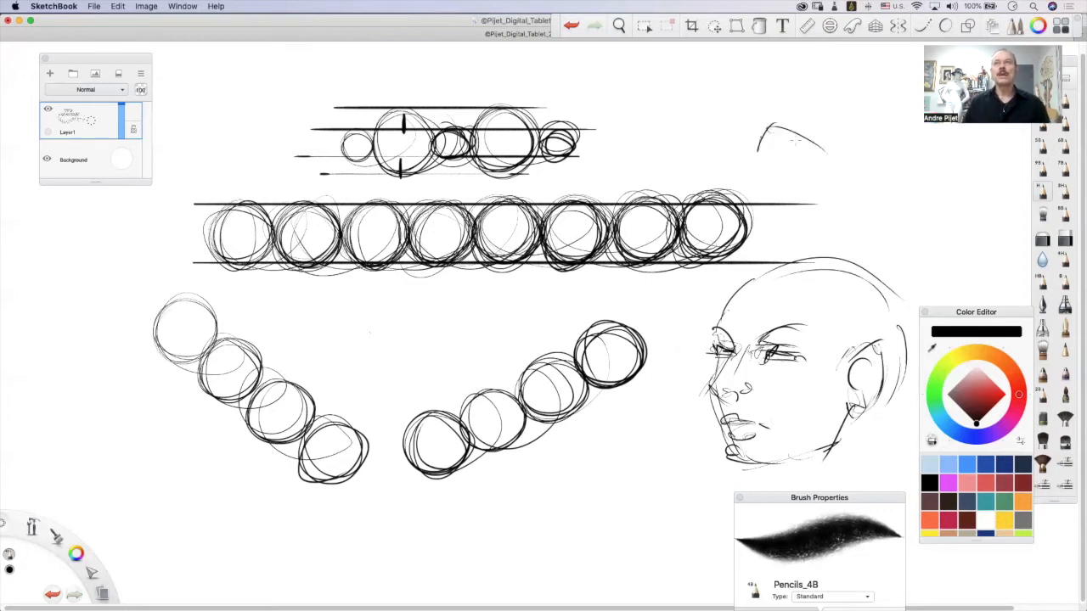
pyautogui.moveTo(760, 146)
pyautogui.mouseDown()
pyautogui.moveTo(751, 157)
pyautogui.moveTo(822, 158)
pyautogui.moveTo(812, 162)
pyautogui.mouseUp()
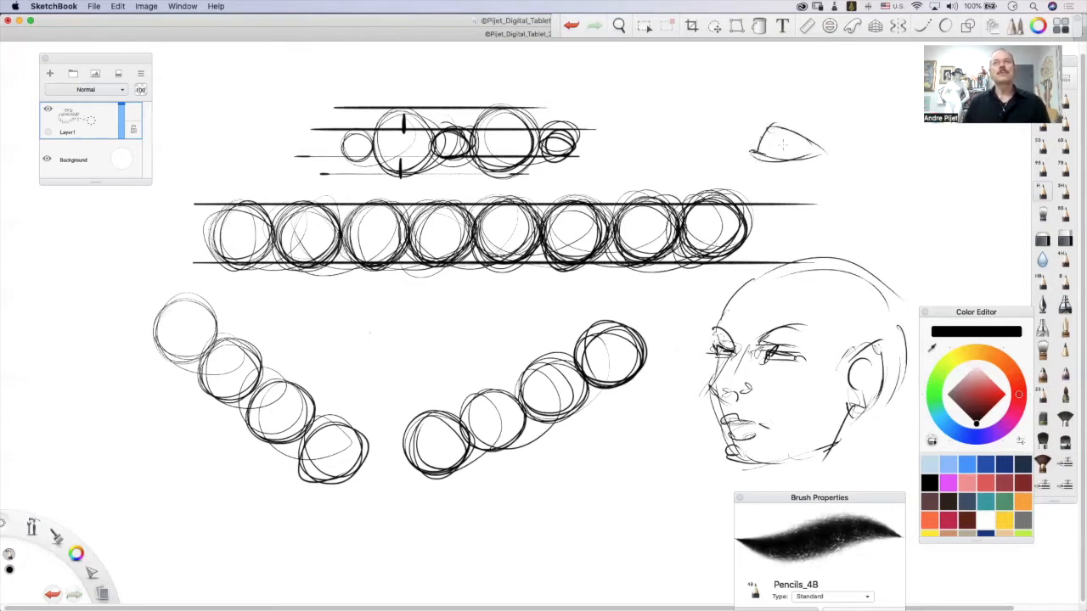
pyautogui.moveTo(782, 126)
pyautogui.mouseDown()
pyautogui.moveTo(799, 155)
pyautogui.moveTo(797, 133)
pyautogui.moveTo(783, 147)
pyautogui.moveTo(800, 144)
pyautogui.moveTo(783, 146)
pyautogui.moveTo(793, 155)
pyautogui.moveTo(738, 153)
pyautogui.mouseUp()
pyautogui.moveTo(790, 122); pyautogui.dragTo(851, 153)
pyautogui.moveTo(790, 128)
pyautogui.mouseDown()
pyautogui.moveTo(830, 155)
pyautogui.moveTo(756, 146)
pyautogui.moveTo(789, 125)
pyautogui.moveTo(832, 122)
pyautogui.mouseUp()
pyautogui.moveTo(812, 144)
pyautogui.mouseDown()
pyautogui.moveTo(842, 126)
pyautogui.moveTo(853, 134)
pyautogui.mouseUp()
pyautogui.moveTo(780, 127)
pyautogui.mouseDown()
pyautogui.moveTo(783, 110)
pyautogui.moveTo(758, 117)
pyautogui.moveTo(776, 168)
pyautogui.moveTo(819, 170)
pyautogui.mouseUp()
pyautogui.moveTo(736, 154); pyautogui.dragTo(754, 151)
# Draw an arched eyebrow over the eye with short hair strokes and a long curved contour beneath it.
pyautogui.moveTo(754, 83)
pyautogui.mouseDown()
pyautogui.moveTo(707, 158)
pyautogui.moveTo(754, 82)
pyautogui.moveTo(807, 68)
pyautogui.mouseUp()
pyautogui.moveTo(720, 103)
pyautogui.mouseDown()
pyautogui.moveTo(811, 74)
pyautogui.moveTo(820, 78)
pyautogui.moveTo(764, 81)
pyautogui.moveTo(828, 93)
pyautogui.mouseUp()
pyautogui.moveTo(857, 91); pyautogui.dragTo(841, 103)
pyautogui.moveTo(856, 104); pyautogui.dragTo(889, 124)
pyautogui.moveTo(741, 92); pyautogui.dragTo(893, 148)
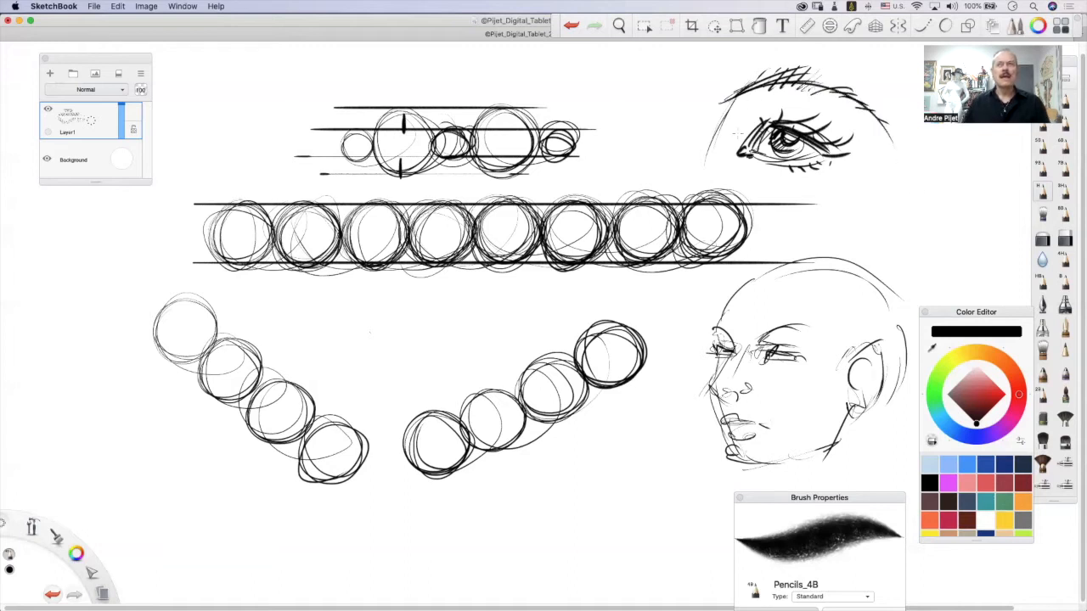
# Hatch around the eye with short curved strokes at the inner corner, across the upper lid, beneath the eye and at the outer side.
pyautogui.moveTo(736, 107); pyautogui.dragTo(718, 119)
pyautogui.moveTo(758, 95); pyautogui.dragTo(719, 143)
pyautogui.moveTo(747, 113); pyautogui.dragTo(725, 159)
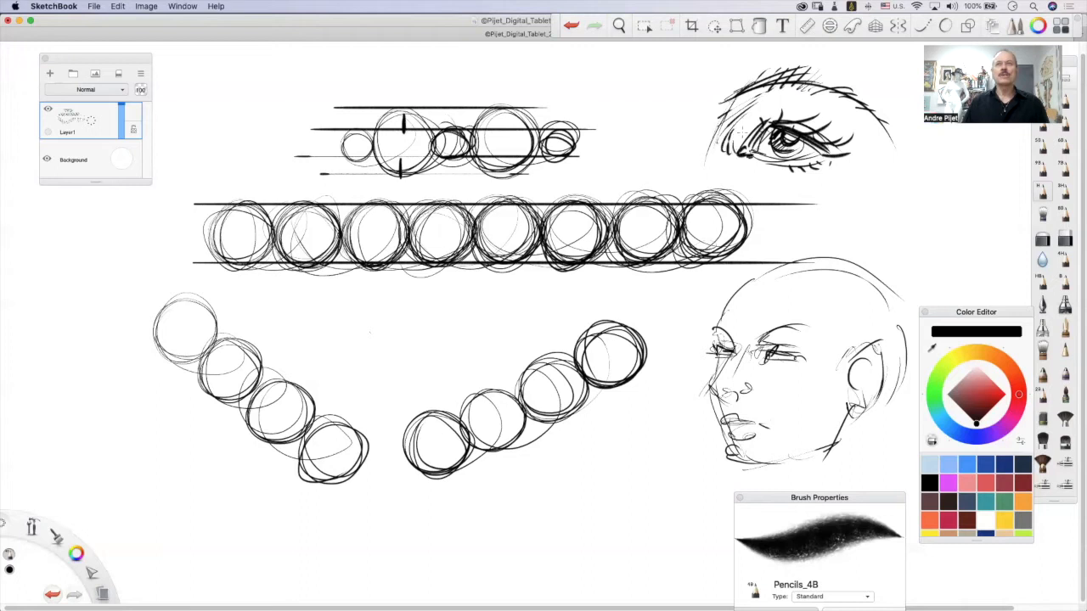
pyautogui.moveTo(762, 118)
pyautogui.mouseDown()
pyautogui.moveTo(732, 132)
pyautogui.moveTo(749, 121)
pyautogui.mouseUp()
pyautogui.moveTo(775, 98); pyautogui.dragTo(772, 124)
pyautogui.moveTo(794, 94); pyautogui.dragTo(788, 125)
pyautogui.moveTo(803, 98); pyautogui.dragTo(797, 116)
pyautogui.moveTo(744, 163)
pyautogui.mouseDown()
pyautogui.moveTo(739, 189)
pyautogui.moveTo(757, 201)
pyautogui.mouseUp()
pyautogui.moveTo(778, 181)
pyautogui.mouseDown()
pyautogui.moveTo(769, 201)
pyautogui.moveTo(783, 196)
pyautogui.mouseUp()
pyautogui.moveTo(845, 112); pyautogui.dragTo(836, 146)
pyautogui.moveTo(857, 117); pyautogui.dragTo(841, 145)
pyautogui.moveTo(873, 128); pyautogui.dragTo(852, 150)
pyautogui.moveTo(877, 140); pyautogui.dragTo(859, 159)
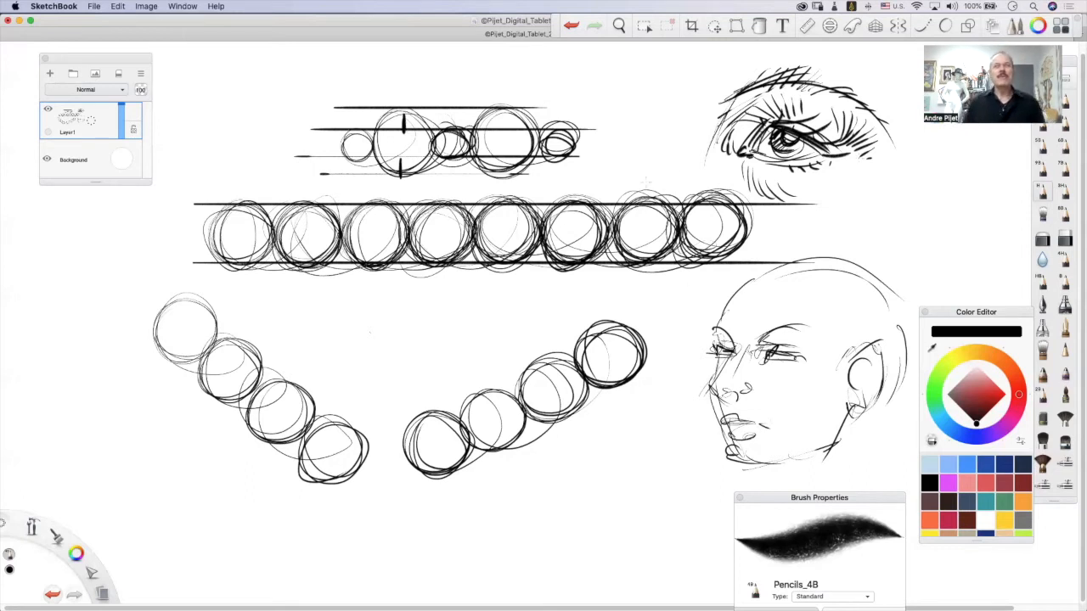
pyautogui.moveTo(777, 99)
pyautogui.mouseDown()
pyautogui.moveTo(721, 119)
pyautogui.moveTo(711, 160)
pyautogui.moveTo(733, 167)
pyautogui.mouseUp()
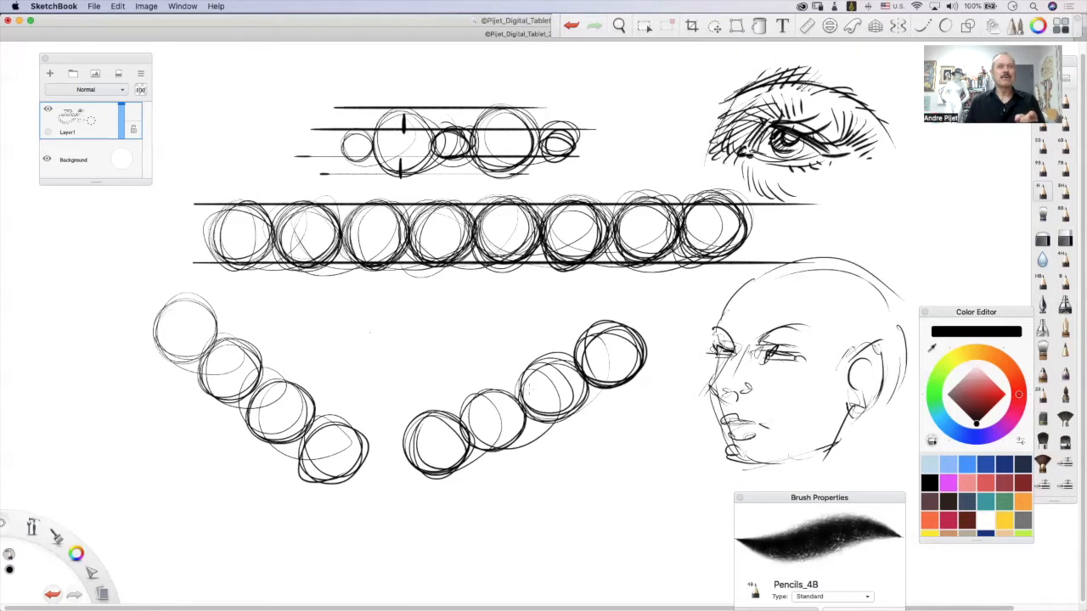
# Draw a single circle between the two diagonal circle chains and two long crossing diagonal lines beneath the ascending chain.
pyautogui.moveTo(428, 309)
pyautogui.mouseDown()
pyautogui.moveTo(406, 349)
pyautogui.moveTo(465, 332)
pyautogui.moveTo(402, 340)
pyautogui.moveTo(467, 349)
pyautogui.mouseUp()
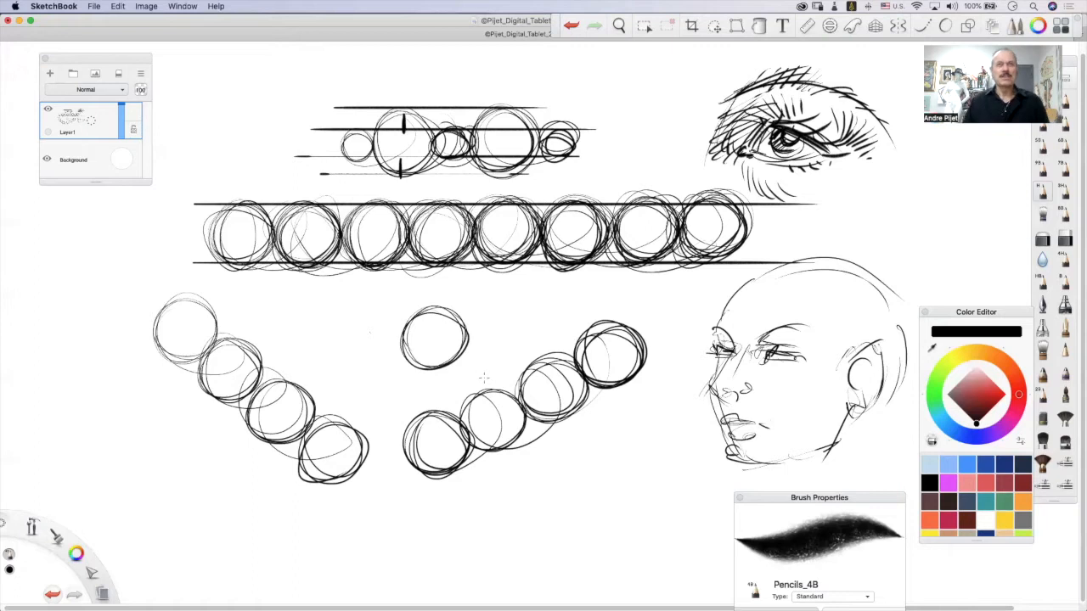
pyautogui.moveTo(403, 557); pyautogui.dragTo(671, 407)
pyautogui.moveTo(344, 526); pyautogui.dragTo(705, 430)
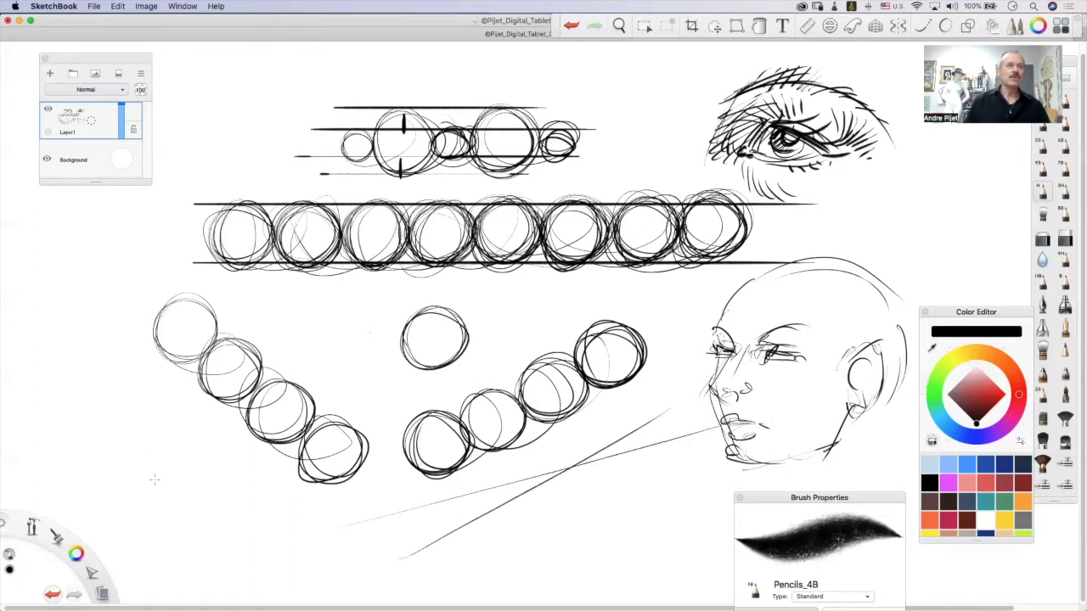
# Draw three touching ellipses strung on a rising diagonal axis, and a row of four upright ellipses alternating small and large.
pyautogui.moveTo(81, 442)
pyautogui.mouseDown()
pyautogui.moveTo(108, 495)
pyautogui.moveTo(80, 452)
pyautogui.moveTo(128, 475)
pyautogui.moveTo(163, 425)
pyautogui.moveTo(119, 452)
pyautogui.moveTo(170, 416)
pyautogui.moveTo(187, 435)
pyautogui.moveTo(151, 387)
pyautogui.moveTo(194, 433)
pyautogui.mouseUp()
pyautogui.moveTo(67, 491); pyautogui.dragTo(315, 307)
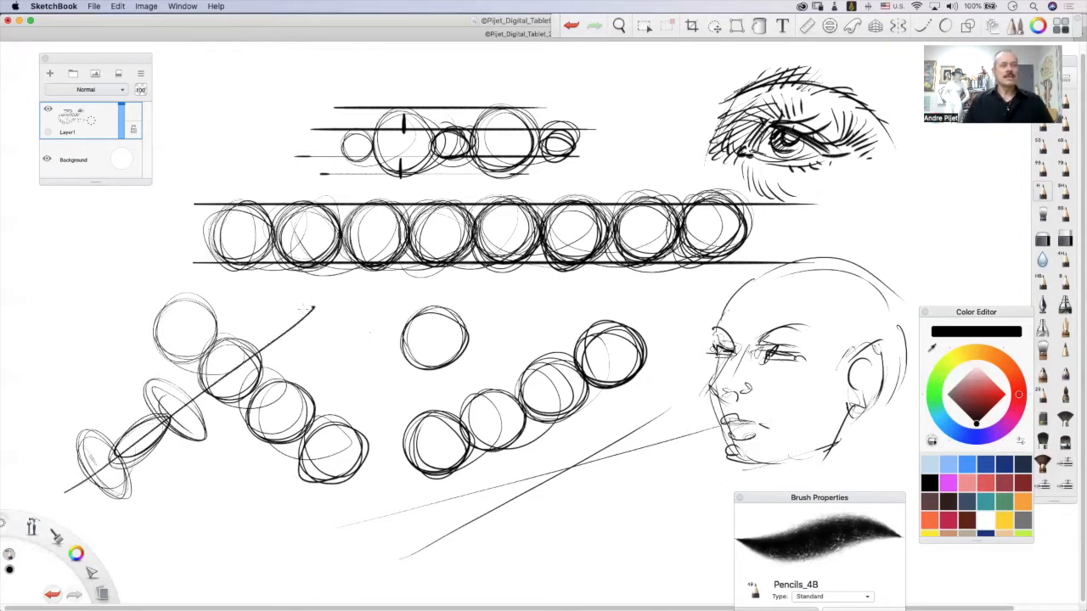
pyautogui.moveTo(557, 520)
pyautogui.mouseDown()
pyautogui.moveTo(550, 503)
pyautogui.moveTo(559, 532)
pyautogui.moveTo(570, 510)
pyautogui.mouseUp()
pyautogui.moveTo(575, 549)
pyautogui.mouseDown()
pyautogui.moveTo(587, 486)
pyautogui.moveTo(566, 520)
pyautogui.moveTo(591, 543)
pyautogui.mouseUp()
pyautogui.moveTo(608, 499)
pyautogui.mouseDown()
pyautogui.moveTo(615, 528)
pyautogui.moveTo(604, 535)
pyautogui.moveTo(624, 513)
pyautogui.mouseUp()
pyautogui.moveTo(640, 552)
pyautogui.mouseDown()
pyautogui.moveTo(628, 484)
pyautogui.moveTo(661, 510)
pyautogui.moveTo(634, 544)
pyautogui.mouseUp()
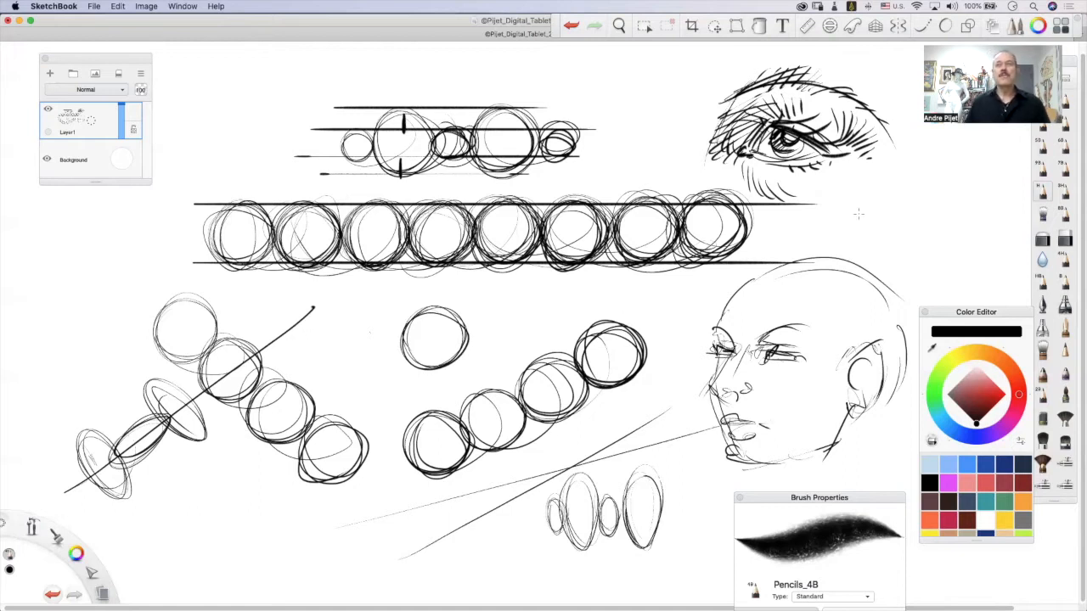
# Draw a chain of four slanted ellipses below the eye, and an arrow pointing down toward the row of eight circles.
pyautogui.moveTo(875, 183)
pyautogui.mouseDown()
pyautogui.moveTo(820, 231)
pyautogui.moveTo(880, 190)
pyautogui.moveTo(854, 223)
pyautogui.moveTo(880, 219)
pyautogui.moveTo(866, 230)
pyautogui.moveTo(892, 208)
pyautogui.moveTo(898, 233)
pyautogui.moveTo(942, 189)
pyautogui.moveTo(900, 237)
pyautogui.moveTo(943, 212)
pyautogui.moveTo(965, 219)
pyautogui.moveTo(941, 234)
pyautogui.moveTo(978, 201)
pyautogui.mouseUp()
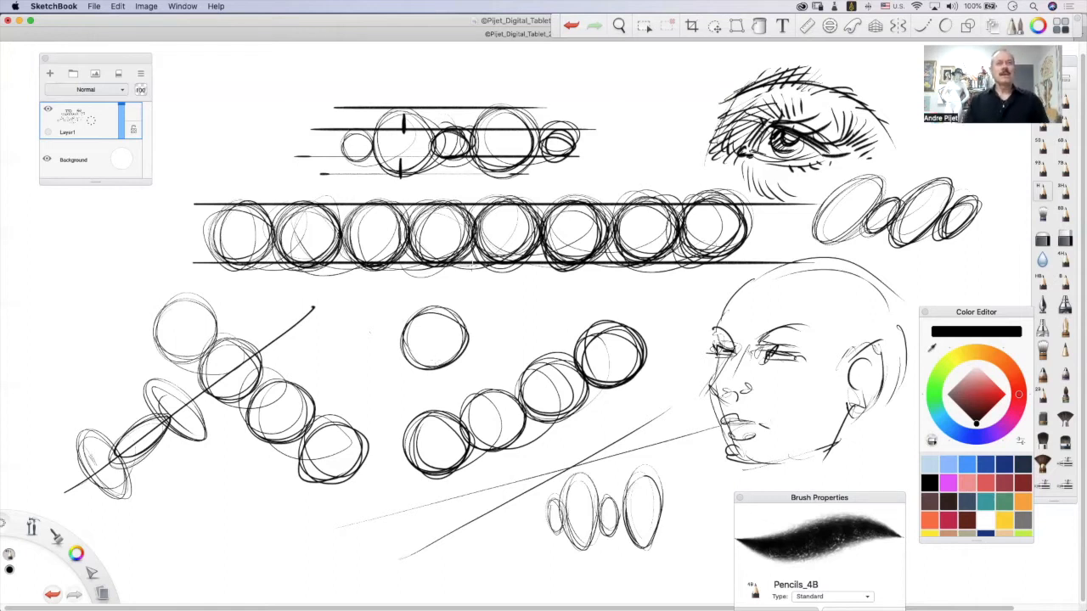
pyautogui.moveTo(674, 59); pyautogui.dragTo(639, 123)
pyautogui.moveTo(636, 83)
pyautogui.mouseDown()
pyautogui.moveTo(637, 123)
pyautogui.moveTo(668, 98)
pyautogui.mouseUp()
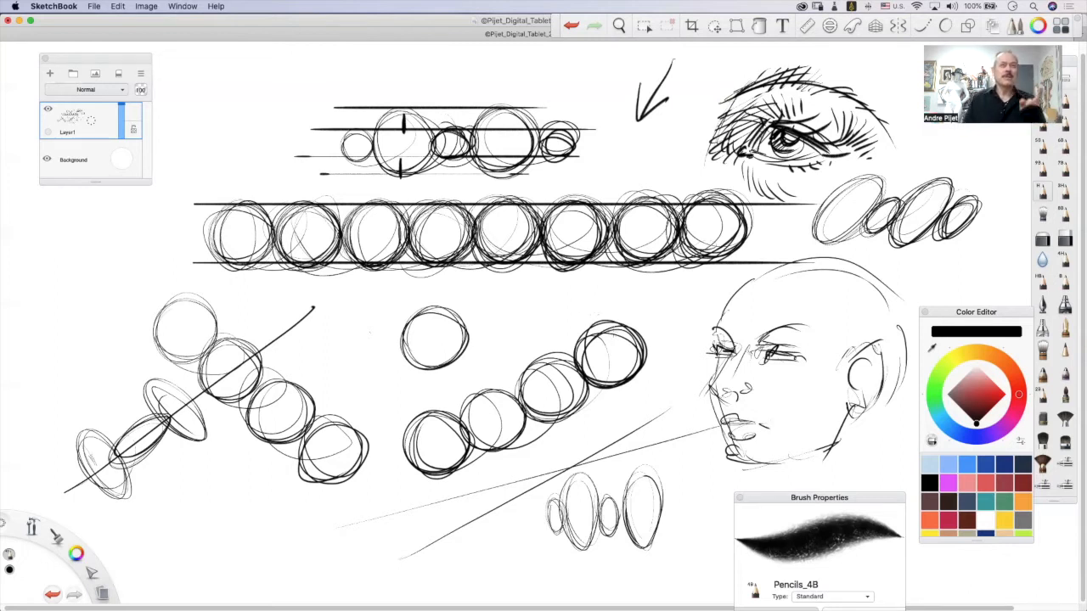
# Clear the layer and draw a pair of parallel horizontal lines and a pair of parallel vertical lines above their starting end.
pyautogui.press('super+a')
pyautogui.press('Delete')
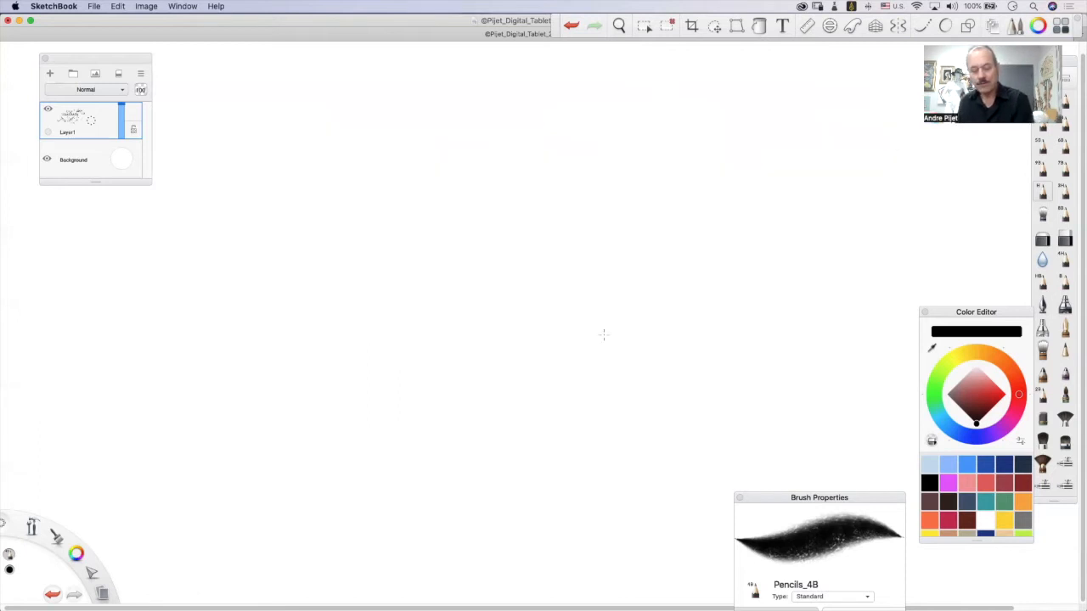
pyautogui.press('super+d')
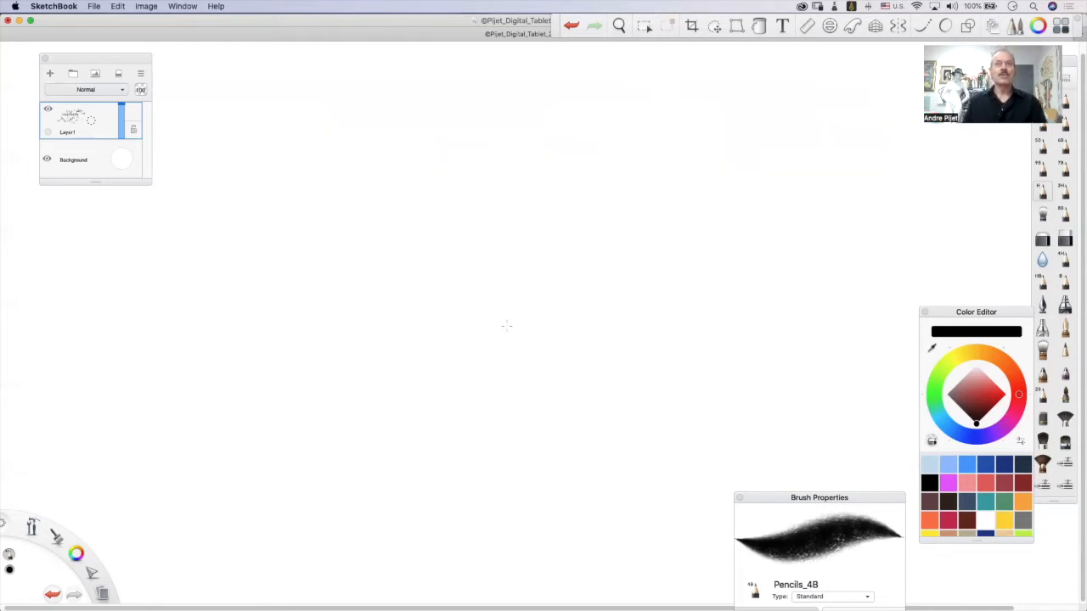
pyautogui.moveTo(408, 347); pyautogui.dragTo(651, 350)
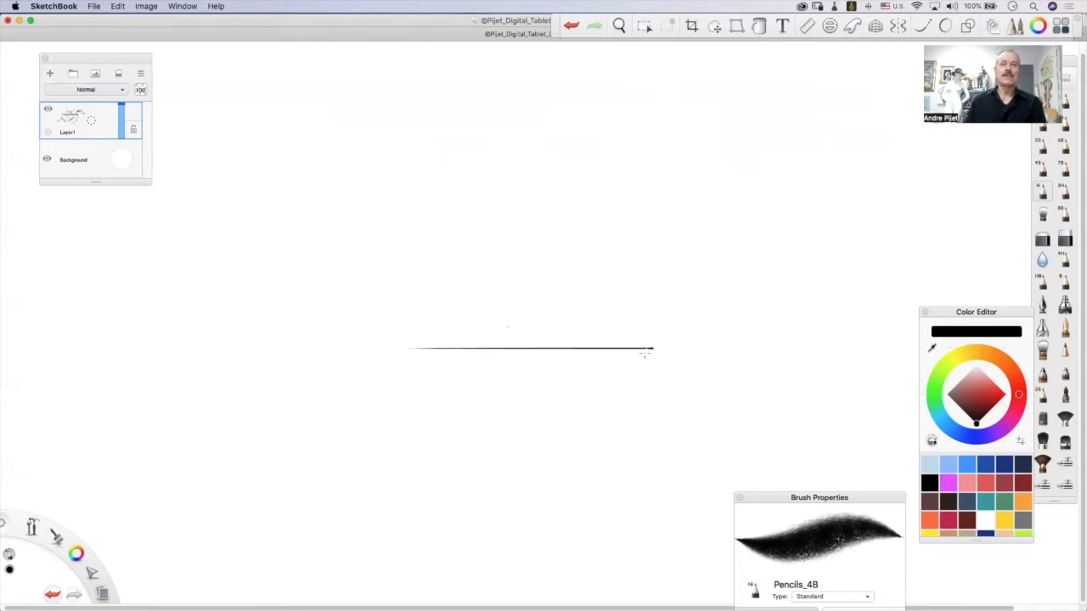
pyautogui.moveTo(430, 352)
pyautogui.mouseDown()
pyautogui.moveTo(643, 355)
pyautogui.moveTo(647, 344)
pyautogui.mouseUp()
pyautogui.moveTo(389, 129)
pyautogui.mouseDown()
pyautogui.moveTo(388, 278)
pyautogui.moveTo(402, 121)
pyautogui.moveTo(396, 281)
pyautogui.mouseUp()
# Draw a quarter-circle arc between the vertical and horizontal line pairs and label it 90°.
pyautogui.moveTo(413, 160)
pyautogui.mouseDown()
pyautogui.moveTo(551, 270)
pyautogui.moveTo(557, 323)
pyautogui.mouseUp()
pyautogui.moveTo(458, 285)
pyautogui.mouseDown()
pyautogui.moveTo(451, 273)
pyautogui.moveTo(465, 319)
pyautogui.mouseUp()
pyautogui.moveTo(477, 287)
pyautogui.mouseDown()
pyautogui.moveTo(477, 312)
pyautogui.moveTo(482, 304)
pyautogui.mouseUp()
pyautogui.moveTo(507, 273)
pyautogui.mouseDown()
pyautogui.moveTo(525, 270)
pyautogui.moveTo(504, 279)
pyautogui.mouseUp()
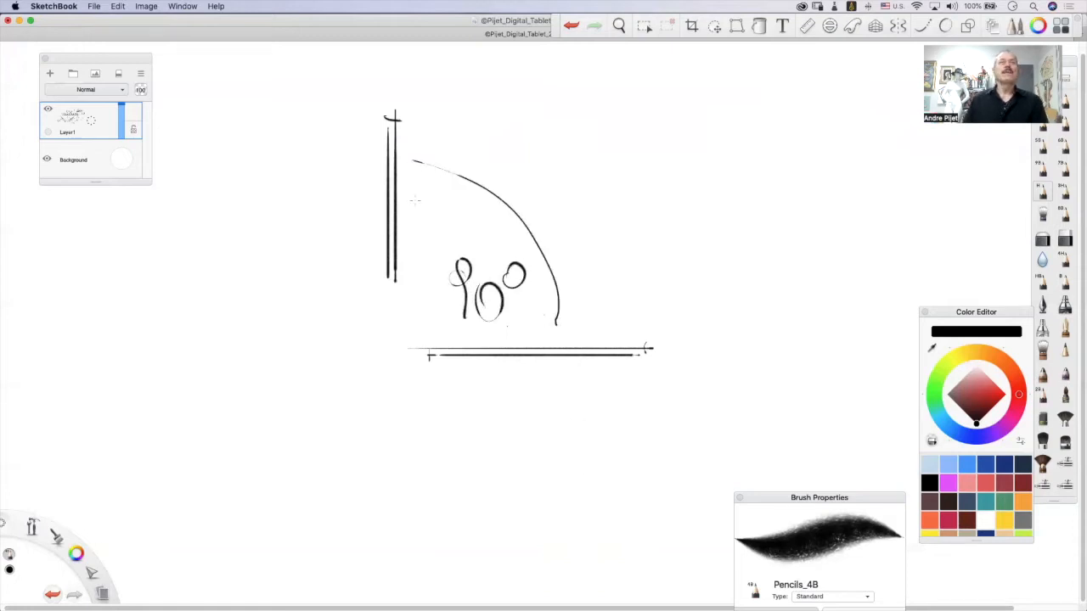
# Draw a tilted stroke over the vertical pair, an oblique double line with a perpendicular arrow meeting it at a dot, and a wider arc.
pyautogui.moveTo(393, 93); pyautogui.dragTo(380, 316)
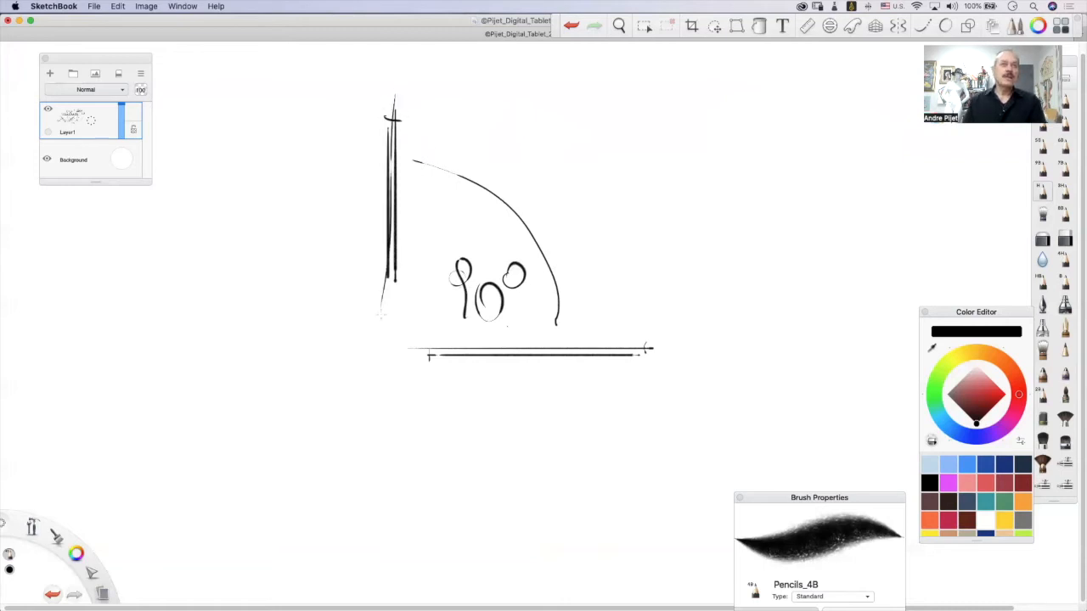
pyautogui.moveTo(521, 287)
pyautogui.mouseDown()
pyautogui.moveTo(570, 315)
pyautogui.moveTo(717, 355)
pyautogui.moveTo(521, 282)
pyautogui.moveTo(720, 354)
pyautogui.mouseUp()
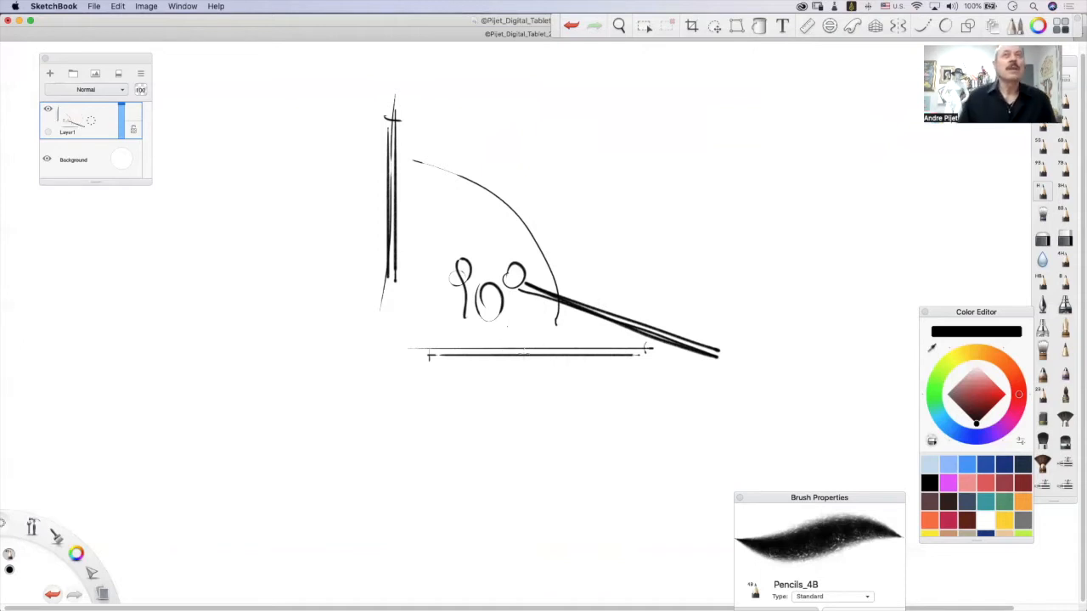
pyautogui.moveTo(710, 88)
pyautogui.mouseDown()
pyautogui.moveTo(617, 316)
pyautogui.moveTo(708, 68)
pyautogui.moveTo(599, 321)
pyautogui.mouseUp()
pyautogui.moveTo(597, 263)
pyautogui.mouseDown()
pyautogui.moveTo(610, 317)
pyautogui.moveTo(647, 291)
pyautogui.moveTo(608, 311)
pyautogui.mouseUp()
pyautogui.moveTo(670, 334)
pyautogui.mouseDown()
pyautogui.moveTo(636, 228)
pyautogui.moveTo(491, 150)
pyautogui.moveTo(430, 142)
pyautogui.mouseUp()
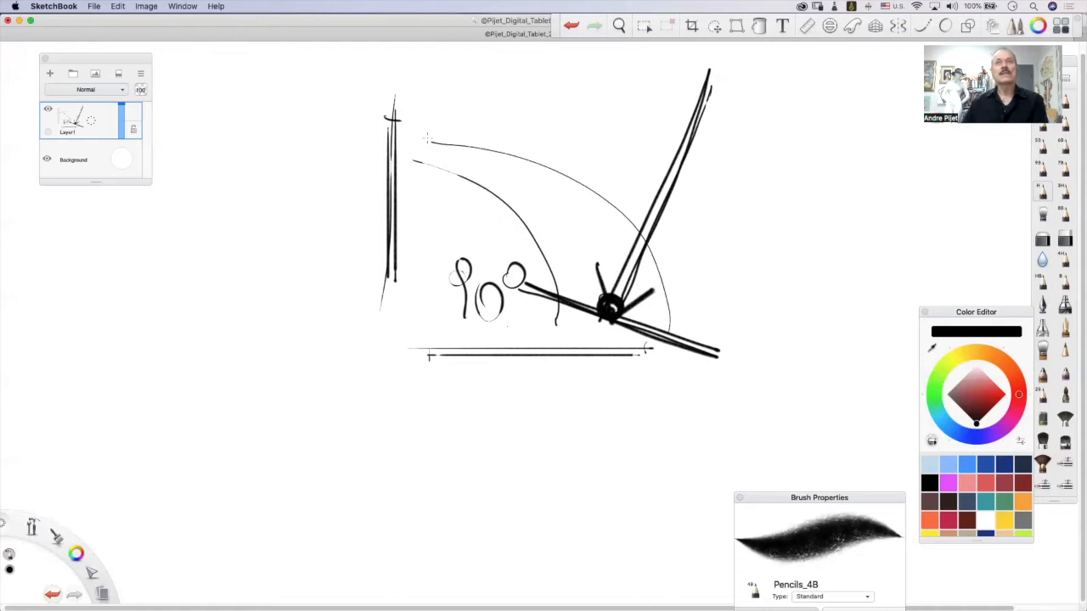
# Undo the arrow, oblique lines, tilted stroke, arcs and 90° label back to the vertical and horizontal line pairs.
pyautogui.press('super+z')
pyautogui.press('super+z')
pyautogui.press('super+z')
pyautogui.press('super+z')
pyautogui.press('super+z')
pyautogui.press('super+z')
pyautogui.press('super+z')
pyautogui.press('super+z')
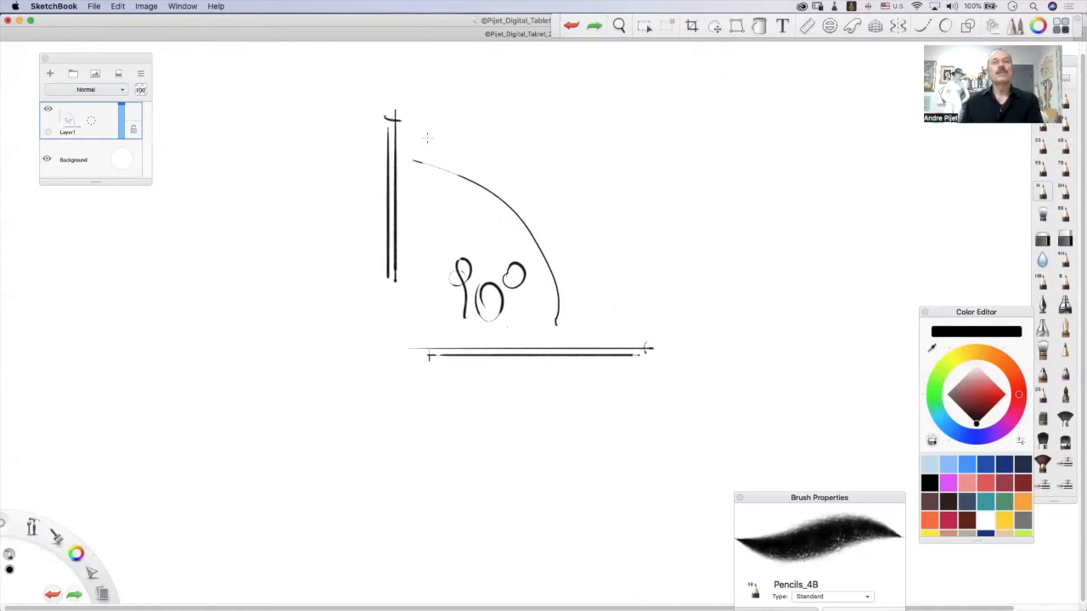
pyautogui.press('super+z')
pyautogui.press('super+z')
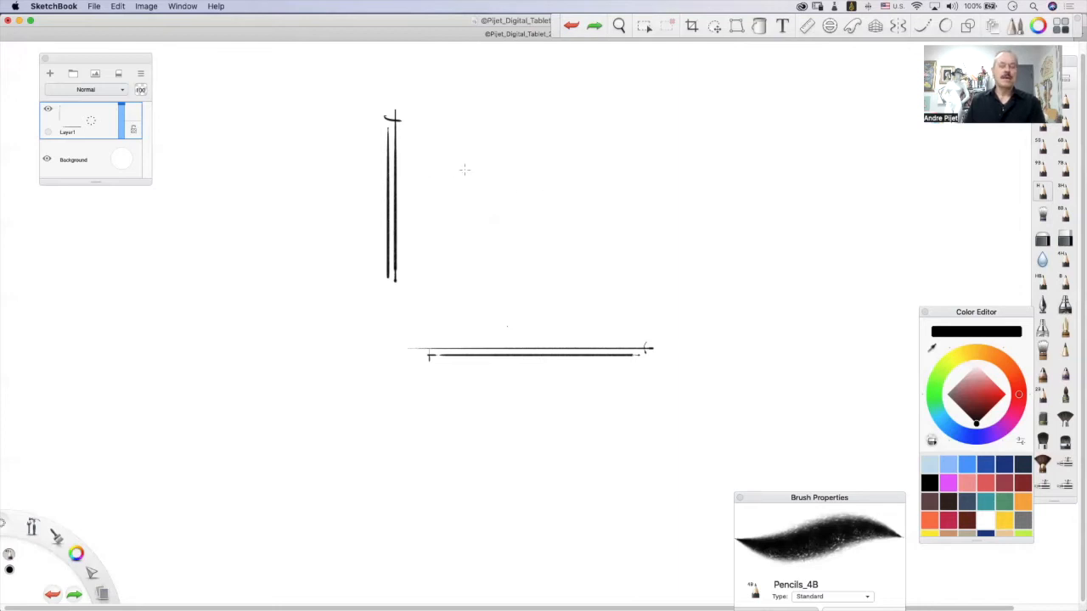
# Draw a long horizontal line beside the vertical pair and cross it with one long and one short near-vertical stroke.
pyautogui.moveTo(409, 171); pyautogui.dragTo(736, 170)
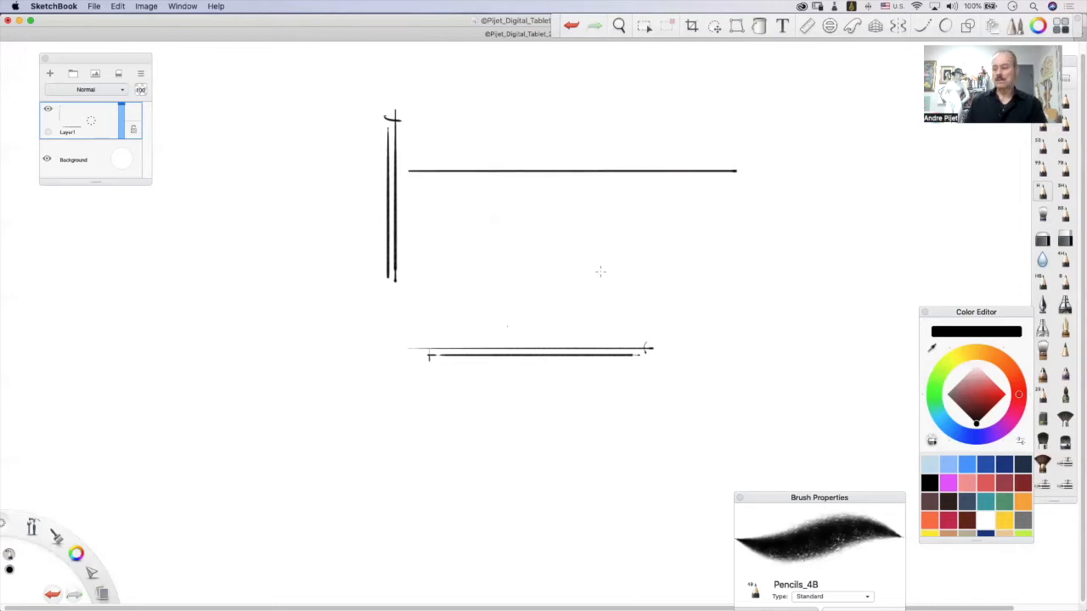
pyautogui.moveTo(563, 142)
pyautogui.mouseDown()
pyautogui.moveTo(571, 345)
pyautogui.moveTo(588, 315)
pyautogui.mouseUp()
pyautogui.moveTo(438, 141)
pyautogui.mouseDown()
pyautogui.moveTo(408, 172)
pyautogui.moveTo(434, 187)
pyautogui.mouseUp()
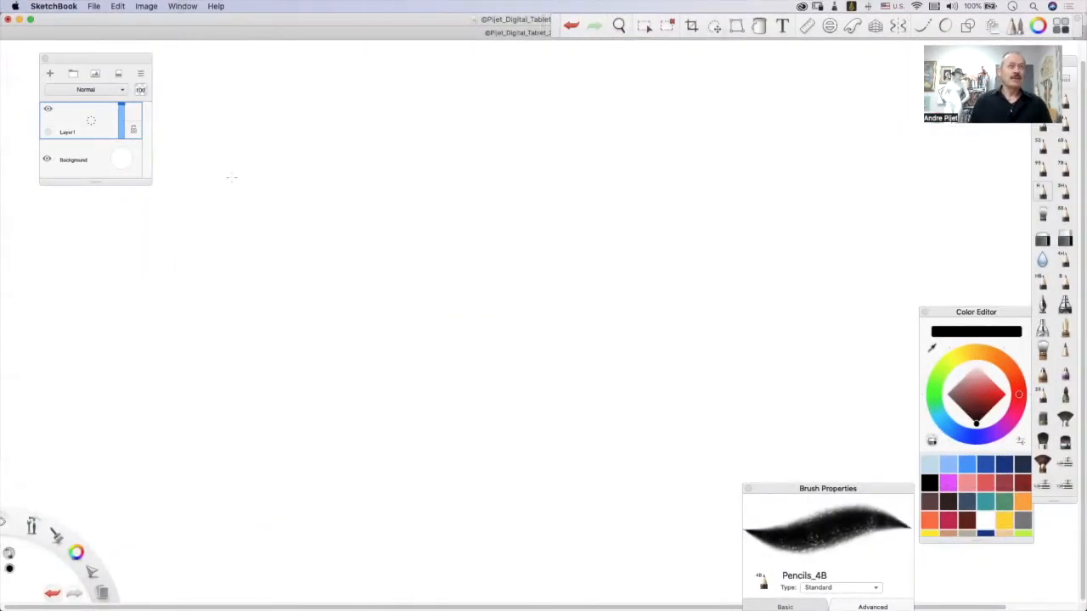
# Draw a row of overlapping, repeatedly traced ellipses and circles in the upper part of the blank canvas.
pyautogui.moveTo(217, 171)
pyautogui.mouseDown()
pyautogui.moveTo(197, 222)
pyautogui.moveTo(253, 159)
pyautogui.moveTo(217, 174)
pyautogui.moveTo(208, 199)
pyautogui.moveTo(247, 144)
pyautogui.moveTo(204, 212)
pyautogui.mouseUp()
pyautogui.moveTo(306, 154)
pyautogui.mouseDown()
pyautogui.moveTo(269, 157)
pyautogui.moveTo(314, 162)
pyautogui.moveTo(280, 208)
pyautogui.moveTo(335, 154)
pyautogui.mouseUp()
pyautogui.moveTo(290, 196)
pyautogui.mouseDown()
pyautogui.moveTo(357, 145)
pyautogui.moveTo(297, 204)
pyautogui.moveTo(339, 219)
pyautogui.moveTo(293, 201)
pyautogui.mouseUp()
# Draw sets of parallel lines in both oblique directions, vertically and horizontally, crossing each other through and below the circles.
pyautogui.moveTo(352, 110)
pyautogui.mouseDown()
pyautogui.moveTo(303, 150)
pyautogui.moveTo(201, 291)
pyautogui.mouseUp()
pyautogui.moveTo(348, 127); pyautogui.dragTo(216, 310)
pyautogui.moveTo(361, 136); pyautogui.dragTo(223, 323)
pyautogui.moveTo(204, 229)
pyautogui.mouseDown()
pyautogui.moveTo(310, 318)
pyautogui.moveTo(340, 303)
pyautogui.mouseUp()
pyautogui.moveTo(236, 205)
pyautogui.mouseDown()
pyautogui.moveTo(368, 287)
pyautogui.moveTo(359, 267)
pyautogui.mouseUp()
pyautogui.moveTo(280, 294); pyautogui.dragTo(277, 156)
pyautogui.moveTo(297, 120); pyautogui.dragTo(306, 307)
pyautogui.moveTo(314, 144); pyautogui.dragTo(316, 318)
pyautogui.moveTo(200, 253); pyautogui.dragTo(353, 250)
pyautogui.moveTo(181, 243); pyautogui.dragTo(367, 236)
pyautogui.moveTo(180, 238); pyautogui.dragTo(353, 232)
# Draw an upright quadrilateral and several tilted ones with overshooting corners below the crossing lines.
pyautogui.moveTo(274, 292)
pyautogui.mouseDown()
pyautogui.moveTo(221, 342)
pyautogui.moveTo(293, 383)
pyautogui.moveTo(288, 327)
pyautogui.moveTo(316, 326)
pyautogui.moveTo(253, 393)
pyautogui.mouseUp()
pyautogui.moveTo(169, 338); pyautogui.dragTo(246, 411)
pyautogui.moveTo(229, 294); pyautogui.dragTo(149, 367)
pyautogui.moveTo(197, 294)
pyautogui.mouseDown()
pyautogui.moveTo(319, 408)
pyautogui.moveTo(211, 423)
pyautogui.mouseUp()
pyautogui.moveTo(194, 364)
pyautogui.mouseDown()
pyautogui.moveTo(200, 471)
pyautogui.moveTo(317, 364)
pyautogui.moveTo(295, 489)
pyautogui.mouseUp()
pyautogui.moveTo(187, 462); pyautogui.dragTo(319, 450)
pyautogui.moveTo(378, 326)
pyautogui.mouseDown()
pyautogui.moveTo(313, 415)
pyautogui.moveTo(377, 433)
pyautogui.mouseUp()
pyautogui.moveTo(362, 326)
pyautogui.mouseDown()
pyautogui.moveTo(430, 349)
pyautogui.moveTo(363, 464)
pyautogui.mouseUp()
pyautogui.moveTo(328, 339)
pyautogui.mouseDown()
pyautogui.moveTo(374, 405)
pyautogui.moveTo(392, 309)
pyautogui.moveTo(370, 321)
pyautogui.moveTo(408, 371)
pyautogui.mouseUp()
pyautogui.moveTo(359, 400); pyautogui.dragTo(411, 370)
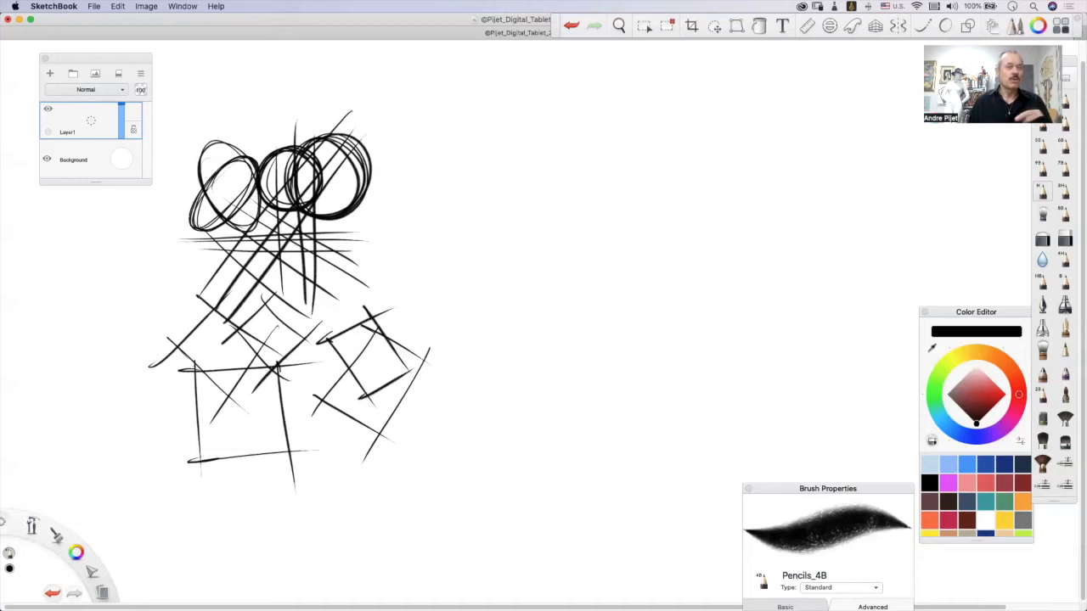
pyautogui.moveTo(343, 332); pyautogui.dragTo(347, 362)
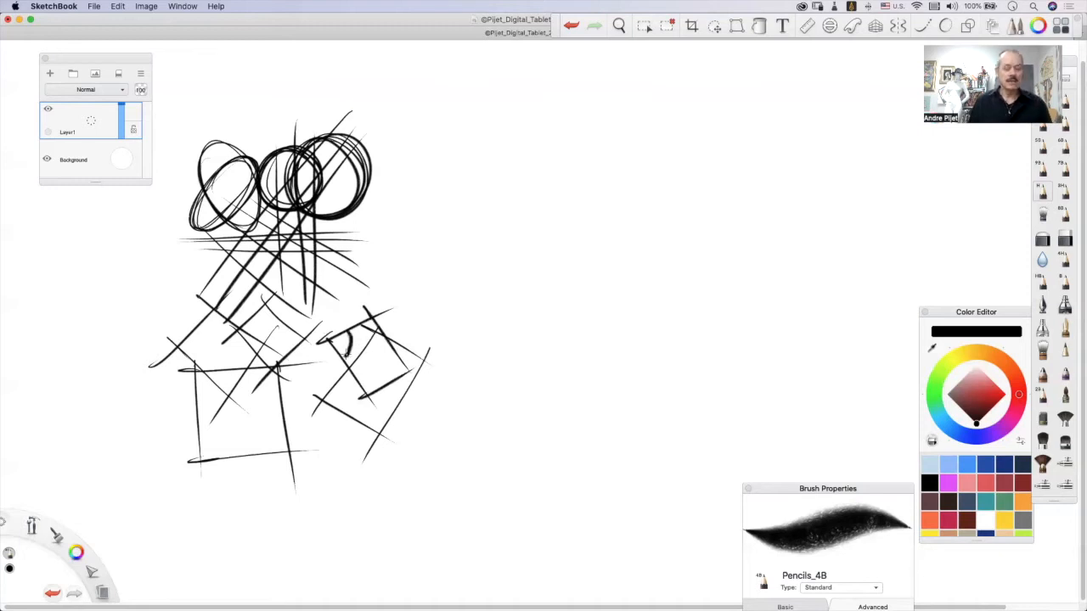
pyautogui.hotkey('ctrl', 'z')
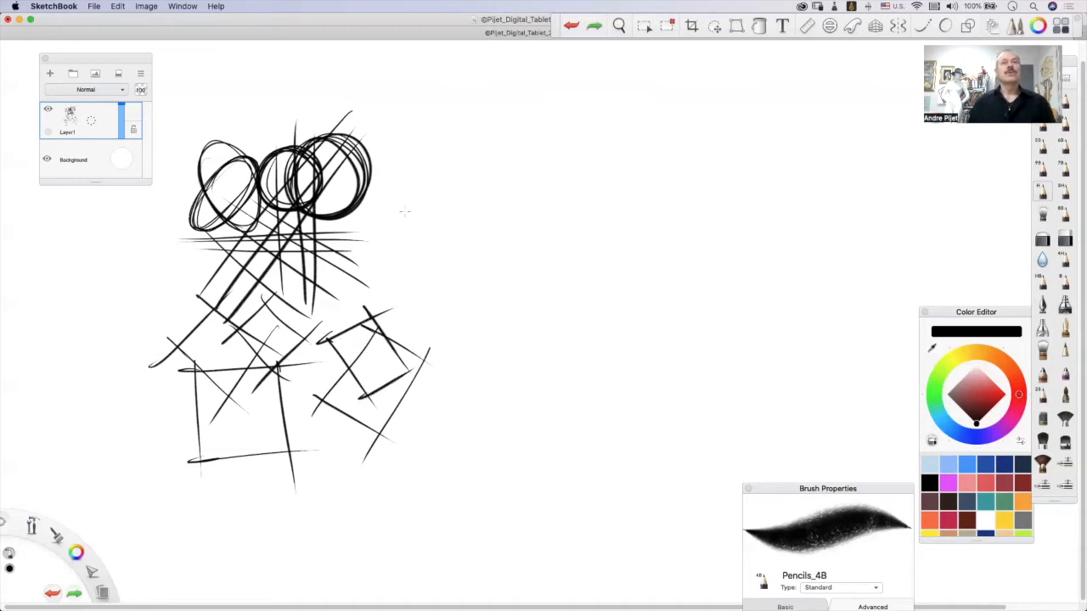
# Draw a slanted parallelogram, a large triangle and a notched arrowhead shape beside the circles and quadrilaterals.
pyautogui.moveTo(459, 176); pyautogui.dragTo(403, 239)
pyautogui.moveTo(457, 174)
pyautogui.mouseDown()
pyautogui.moveTo(581, 209)
pyautogui.moveTo(472, 270)
pyautogui.mouseUp()
pyautogui.moveTo(398, 232)
pyautogui.mouseDown()
pyautogui.moveTo(504, 245)
pyautogui.moveTo(467, 353)
pyautogui.mouseUp()
pyautogui.moveTo(517, 253); pyautogui.dragTo(605, 349)
pyautogui.moveTo(456, 348); pyautogui.dragTo(623, 329)
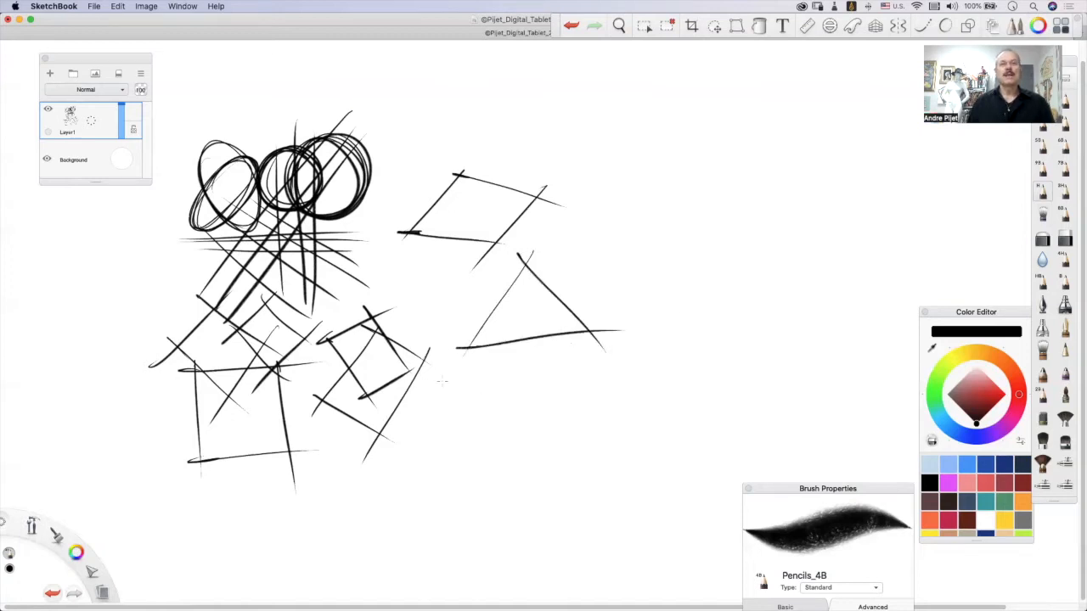
pyautogui.moveTo(513, 360)
pyautogui.mouseDown()
pyautogui.moveTo(420, 450)
pyautogui.moveTo(486, 420)
pyautogui.moveTo(496, 467)
pyautogui.mouseUp()
pyautogui.moveTo(514, 356); pyautogui.dragTo(507, 478)
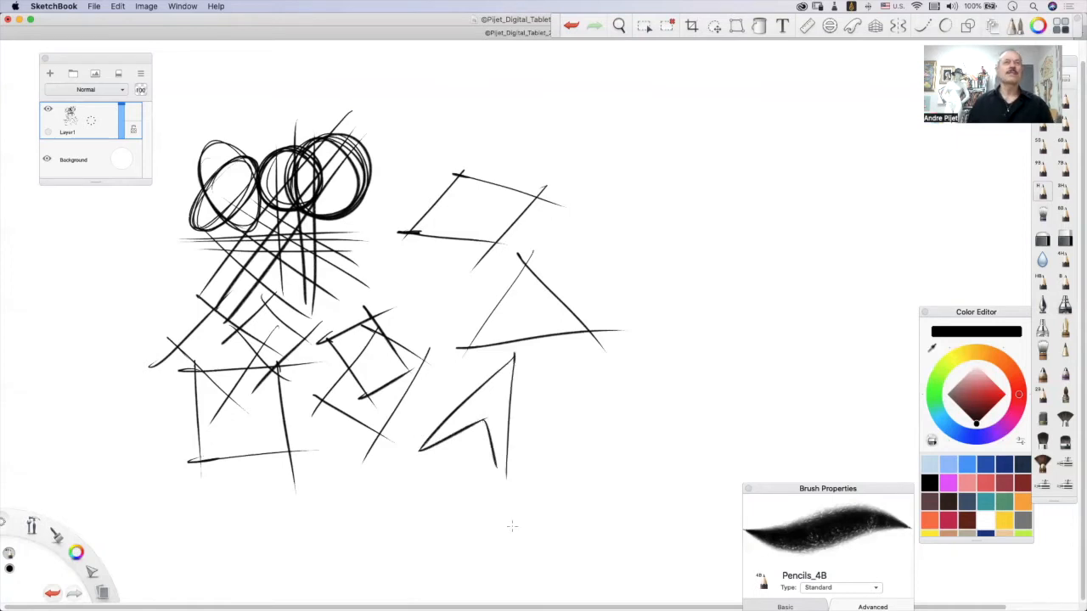
# Draw two narrow rectangles crossing each other above the parallelogram.
pyautogui.moveTo(426, 142); pyautogui.dragTo(431, 153)
pyautogui.moveTo(406, 100)
pyautogui.mouseDown()
pyautogui.moveTo(413, 94)
pyautogui.moveTo(439, 146)
pyautogui.moveTo(453, 102)
pyautogui.moveTo(461, 126)
pyautogui.mouseUp()
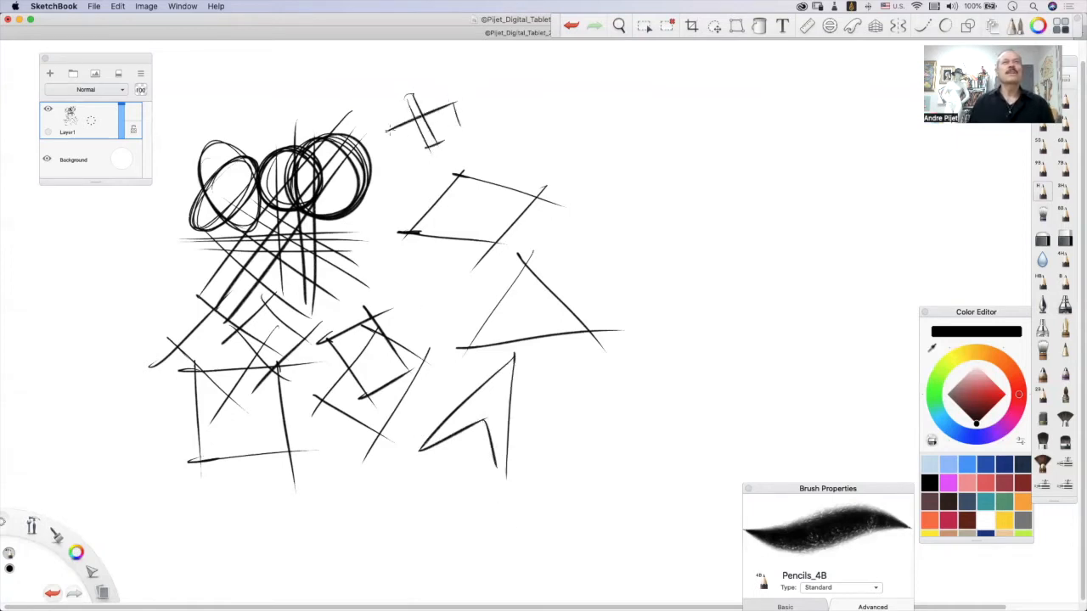
pyautogui.moveTo(384, 144); pyautogui.dragTo(460, 116)
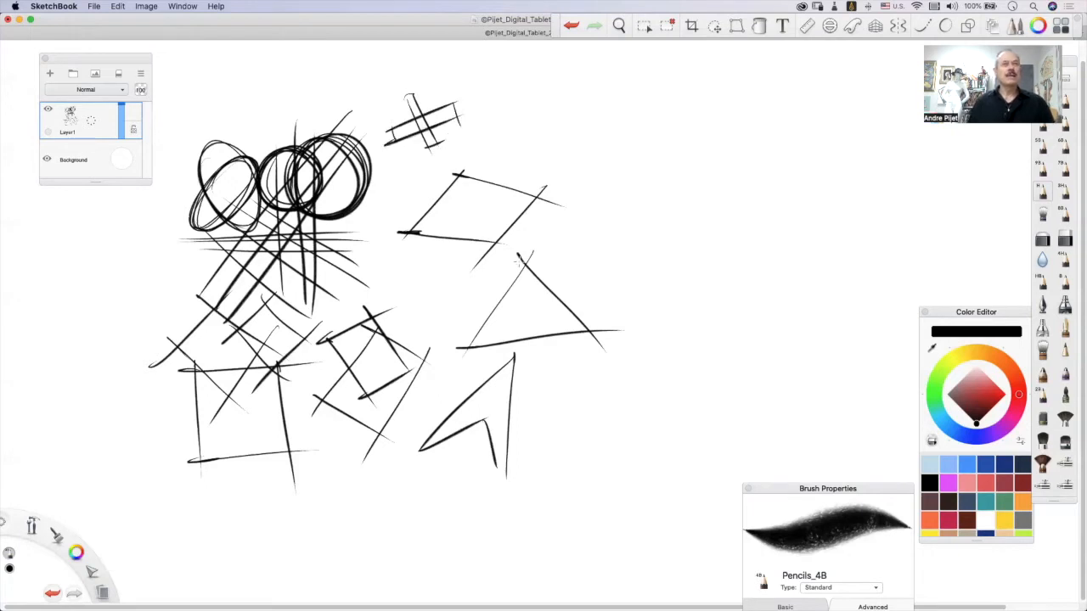
# Try a tilted rectangle with closed corners beside the crossed rectangles and undo its strokes.
pyautogui.moveTo(583, 81)
pyautogui.mouseDown()
pyautogui.moveTo(519, 134)
pyautogui.moveTo(554, 172)
pyautogui.moveTo(563, 174)
pyautogui.moveTo(594, 100)
pyautogui.moveTo(613, 122)
pyautogui.moveTo(561, 176)
pyautogui.mouseUp()
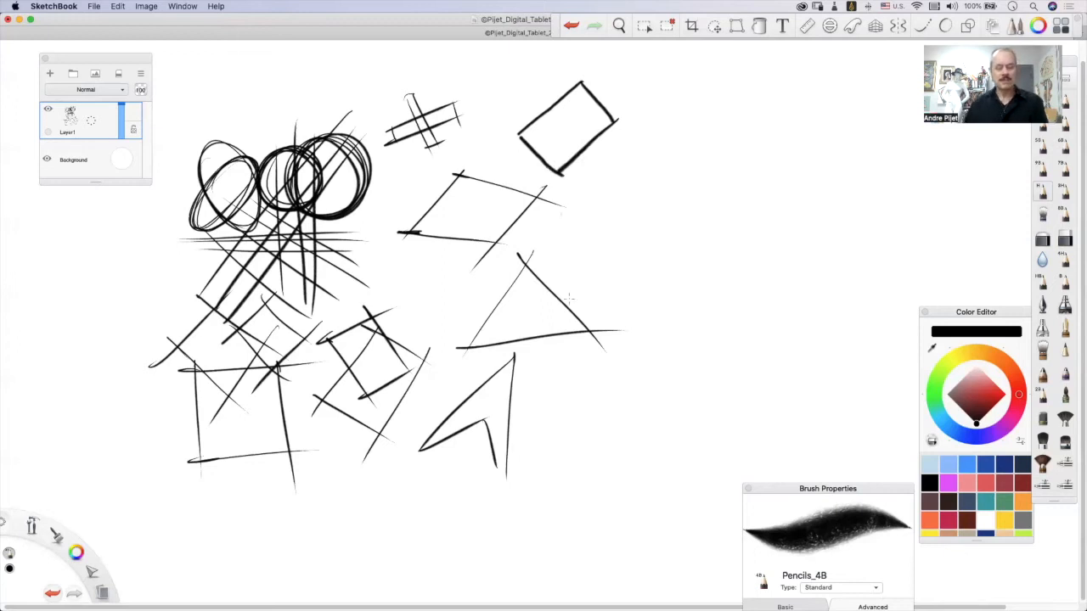
pyautogui.press('super+z')
pyautogui.press('super+z')
pyautogui.press('super+z')
pyautogui.press('super+z')
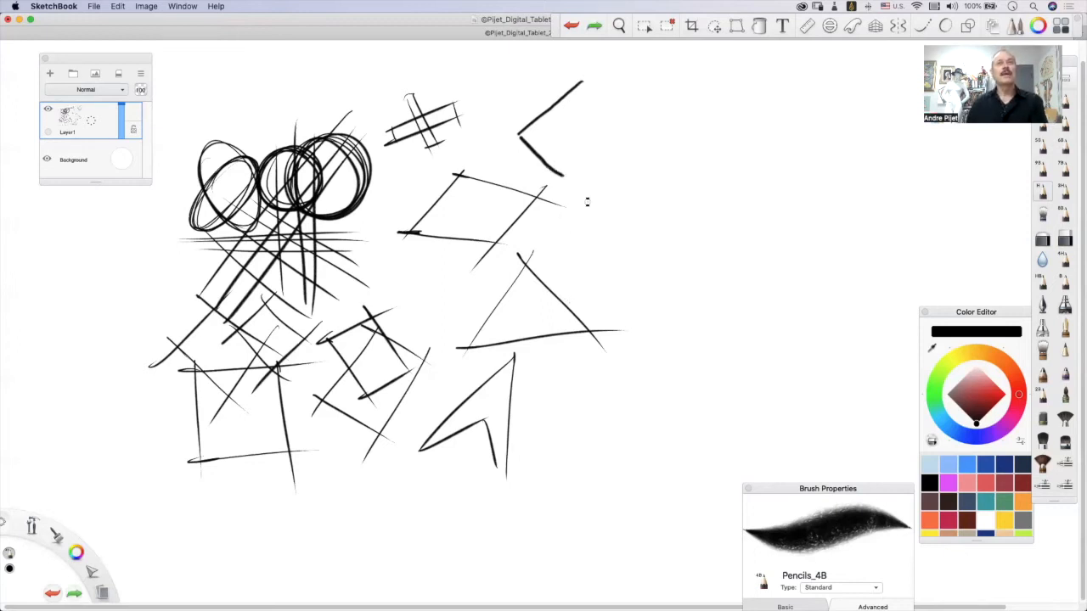
# Draw three rectangles at different angles beside the parallelogram and triangle, letting the lines overshoot at the corners.
pyautogui.moveTo(601, 77)
pyautogui.mouseDown()
pyautogui.moveTo(515, 133)
pyautogui.moveTo(573, 202)
pyautogui.moveTo(545, 192)
pyautogui.moveTo(650, 121)
pyautogui.moveTo(599, 93)
pyautogui.moveTo(645, 132)
pyautogui.mouseUp()
pyautogui.moveTo(630, 76)
pyautogui.mouseDown()
pyautogui.moveTo(604, 210)
pyautogui.moveTo(708, 94)
pyautogui.moveTo(679, 213)
pyautogui.mouseUp()
pyautogui.moveTo(605, 174); pyautogui.dragTo(704, 190)
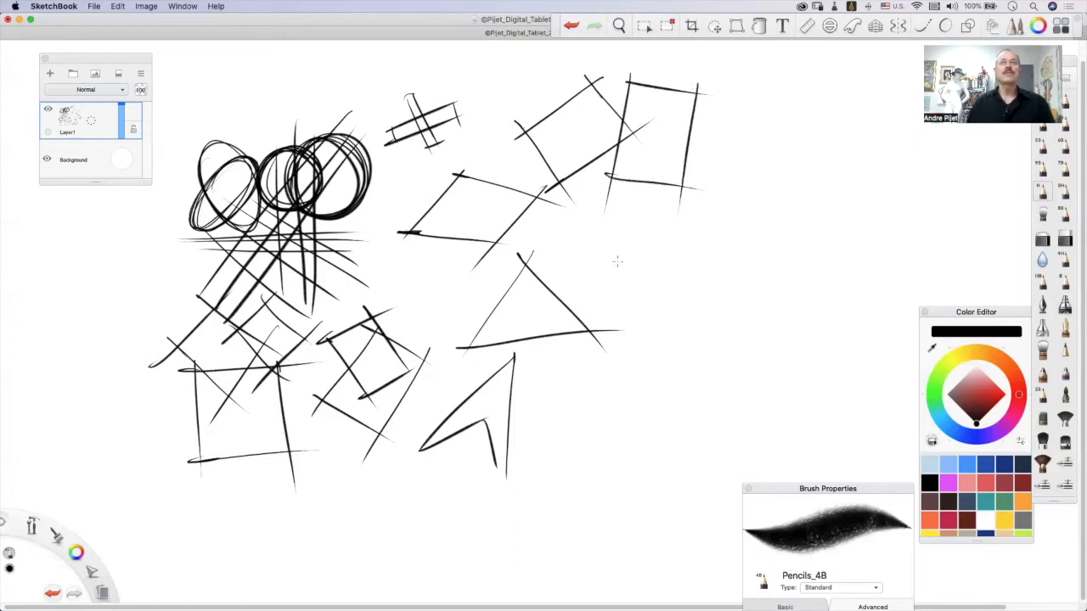
pyautogui.moveTo(586, 255)
pyautogui.mouseDown()
pyautogui.moveTo(660, 219)
pyautogui.moveTo(639, 318)
pyautogui.mouseUp()
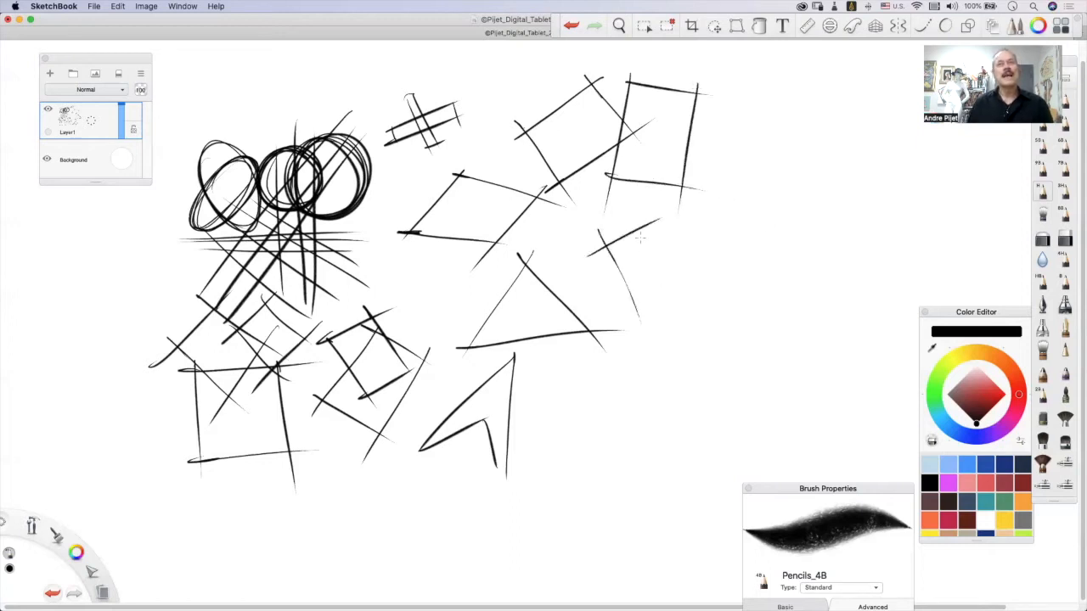
pyautogui.moveTo(634, 202); pyautogui.dragTo(689, 305)
pyautogui.moveTo(705, 260); pyautogui.dragTo(538, 357)
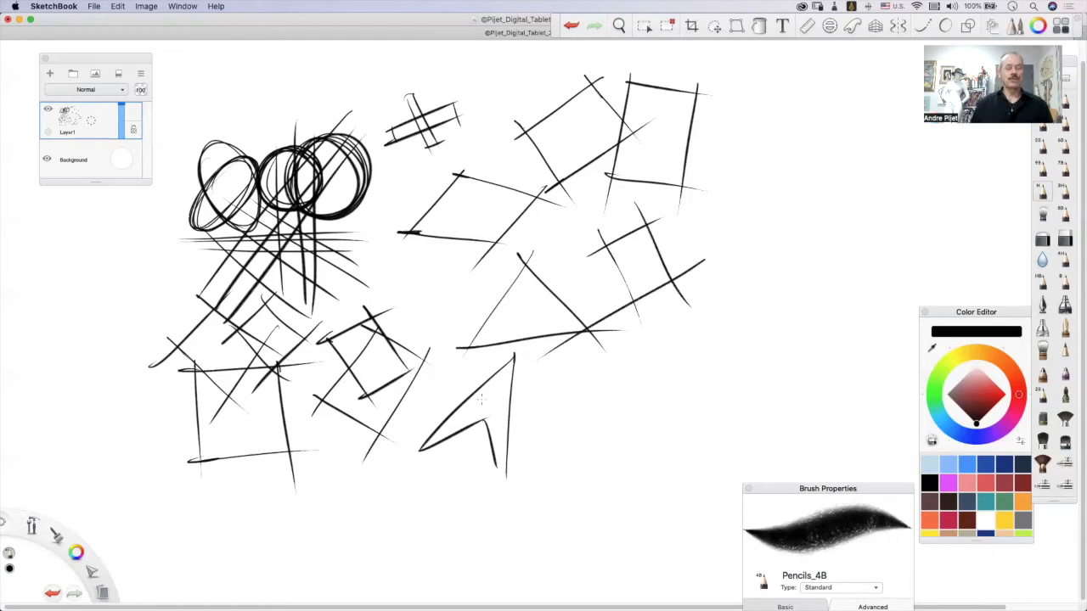
# Clear the layer, make a trial stroke across the middle of the canvas and undo it.
pyautogui.press('Delete')
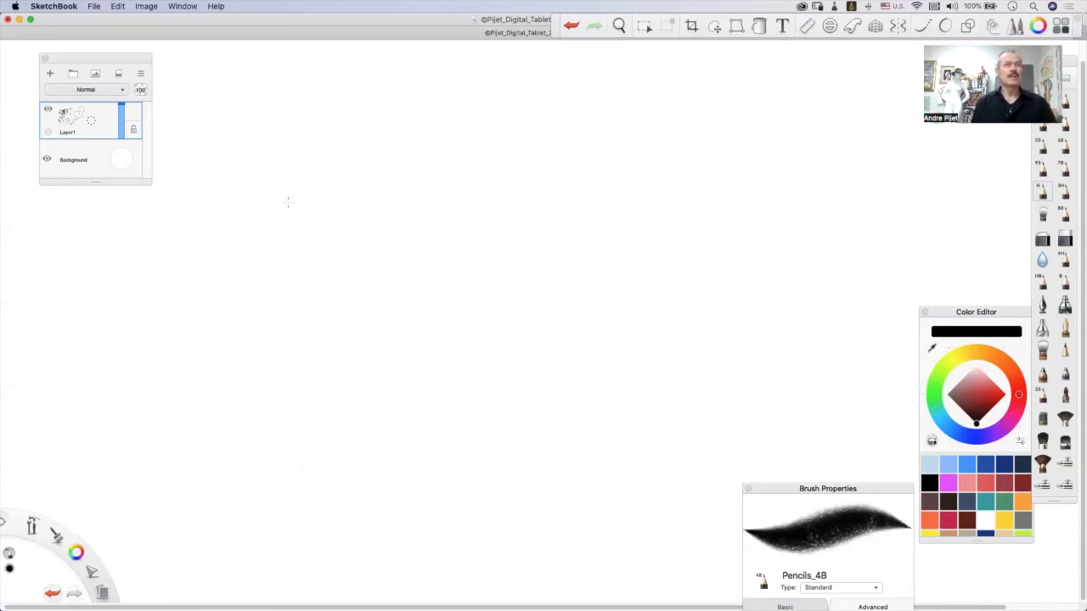
pyautogui.moveTo(283, 224)
pyautogui.mouseDown()
pyautogui.moveTo(322, 208)
pyautogui.moveTo(285, 230)
pyautogui.moveTo(374, 205)
pyautogui.moveTo(396, 213)
pyautogui.moveTo(463, 200)
pyautogui.moveTo(497, 204)
pyautogui.moveTo(488, 231)
pyautogui.moveTo(539, 233)
pyautogui.mouseUp()
pyautogui.press('super+z')
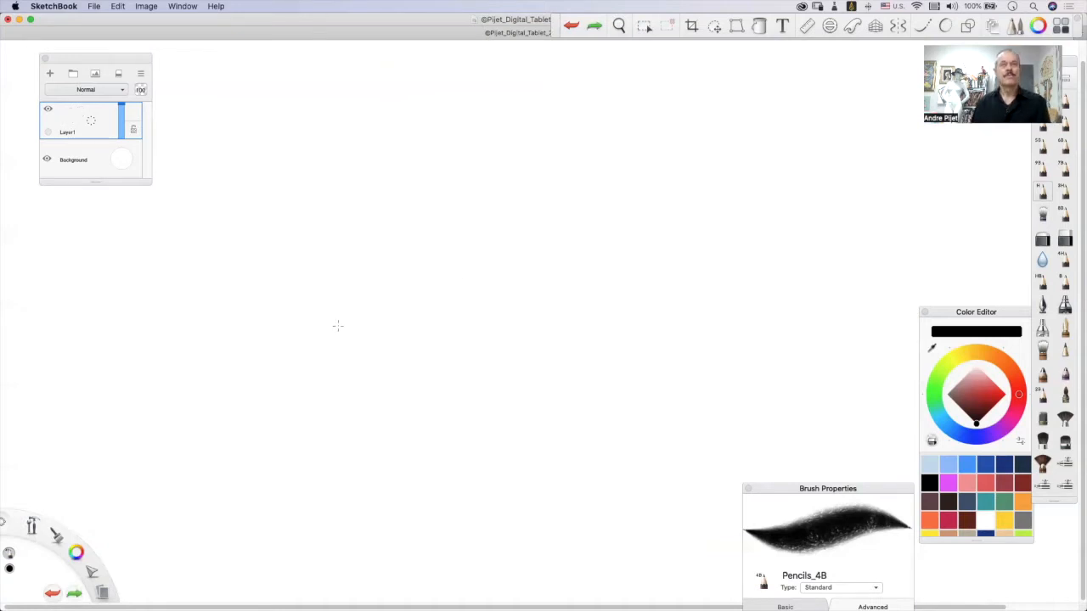
# Draw a continuous chain of five slanted oval loops across the canvas and place a dot above each inner peak.
pyautogui.moveTo(249, 332)
pyautogui.mouseDown()
pyautogui.moveTo(375, 325)
pyautogui.moveTo(263, 357)
pyautogui.moveTo(477, 286)
pyautogui.moveTo(519, 245)
pyautogui.moveTo(467, 351)
pyautogui.moveTo(605, 289)
pyautogui.moveTo(627, 243)
pyautogui.moveTo(642, 348)
pyautogui.moveTo(722, 293)
pyautogui.moveTo(705, 259)
pyautogui.moveTo(807, 321)
pyautogui.moveTo(843, 320)
pyautogui.moveTo(845, 239)
pyautogui.moveTo(824, 344)
pyautogui.mouseUp()
pyautogui.click(876, 265)
pyautogui.click(758, 266)
pyautogui.click(620, 270)
pyautogui.click(492, 275)
pyautogui.click(388, 266)
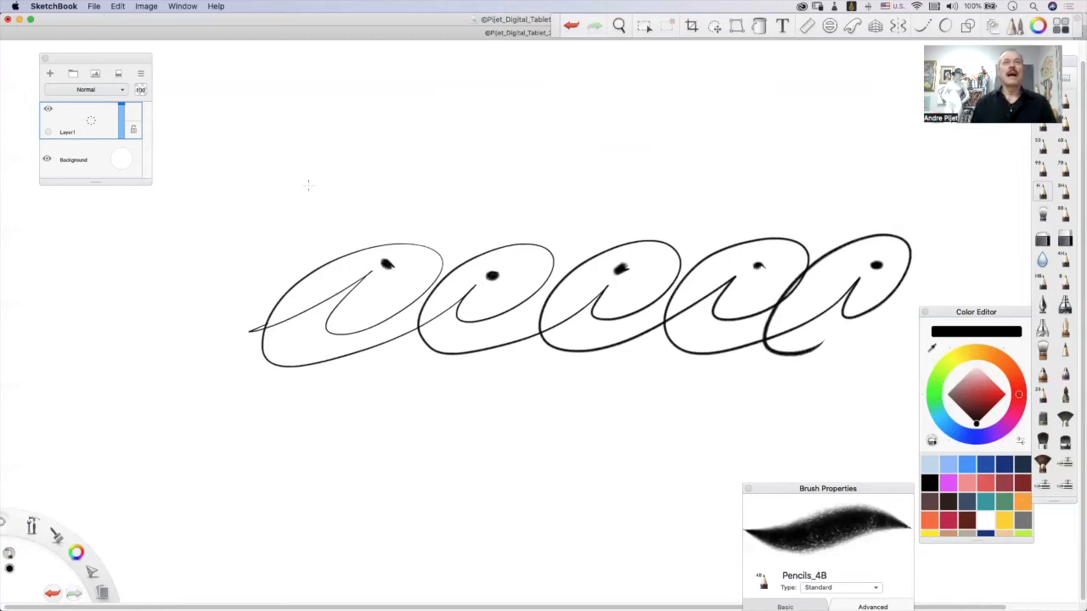
# Draw double-traced chains of slanted loops above and below the dotted chain, and retrace the dotted chain.
pyautogui.moveTo(307, 179)
pyautogui.mouseDown()
pyautogui.moveTo(410, 129)
pyautogui.moveTo(338, 145)
pyautogui.moveTo(480, 140)
pyautogui.moveTo(522, 106)
pyautogui.moveTo(496, 191)
pyautogui.moveTo(578, 146)
pyautogui.moveTo(530, 140)
pyautogui.moveTo(679, 132)
pyautogui.moveTo(701, 107)
pyautogui.moveTo(671, 166)
pyautogui.moveTo(782, 114)
pyautogui.moveTo(728, 127)
pyautogui.moveTo(866, 144)
pyautogui.moveTo(935, 127)
pyautogui.moveTo(914, 195)
pyautogui.moveTo(876, 203)
pyautogui.moveTo(863, 138)
pyautogui.moveTo(900, 163)
pyautogui.moveTo(817, 168)
pyautogui.moveTo(822, 96)
pyautogui.moveTo(760, 163)
pyautogui.moveTo(713, 169)
pyautogui.moveTo(689, 100)
pyautogui.moveTo(667, 149)
pyautogui.moveTo(642, 158)
pyautogui.moveTo(588, 92)
pyautogui.moveTo(546, 153)
pyautogui.moveTo(463, 193)
pyautogui.moveTo(515, 112)
pyautogui.moveTo(458, 174)
pyautogui.moveTo(367, 193)
pyautogui.moveTo(424, 112)
pyautogui.moveTo(356, 189)
pyautogui.moveTo(318, 180)
pyautogui.mouseUp()
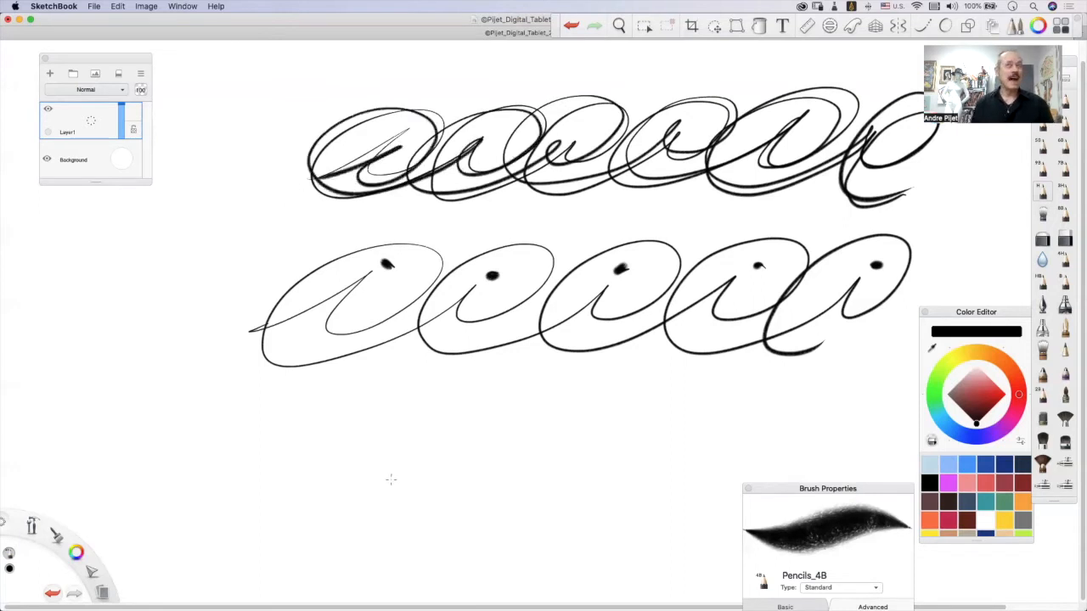
pyautogui.moveTo(246, 464)
pyautogui.mouseDown()
pyautogui.moveTo(376, 414)
pyautogui.moveTo(408, 437)
pyautogui.moveTo(363, 474)
pyautogui.moveTo(509, 443)
pyautogui.moveTo(455, 476)
pyautogui.moveTo(599, 429)
pyautogui.moveTo(554, 481)
pyautogui.moveTo(688, 421)
pyautogui.moveTo(646, 424)
pyautogui.moveTo(707, 475)
pyautogui.moveTo(716, 435)
pyautogui.moveTo(556, 423)
pyautogui.moveTo(595, 467)
pyautogui.moveTo(449, 447)
pyautogui.moveTo(519, 459)
pyautogui.moveTo(458, 387)
pyautogui.moveTo(410, 446)
pyautogui.moveTo(333, 475)
pyautogui.moveTo(369, 406)
pyautogui.moveTo(293, 435)
pyautogui.mouseUp()
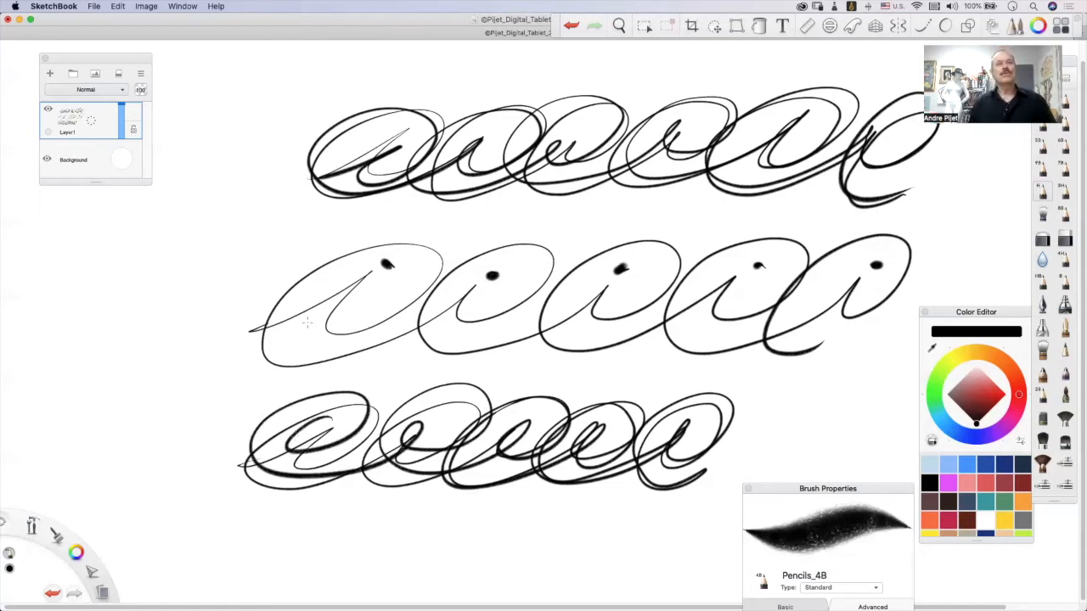
pyautogui.moveTo(244, 333)
pyautogui.mouseDown()
pyautogui.moveTo(383, 262)
pyautogui.moveTo(337, 325)
pyautogui.moveTo(391, 309)
pyautogui.moveTo(421, 250)
pyautogui.moveTo(285, 305)
pyautogui.moveTo(308, 370)
pyautogui.moveTo(438, 327)
pyautogui.moveTo(484, 284)
pyautogui.moveTo(472, 324)
pyautogui.moveTo(536, 271)
pyautogui.moveTo(448, 282)
pyautogui.moveTo(423, 355)
pyautogui.moveTo(593, 316)
pyautogui.moveTo(624, 282)
pyautogui.moveTo(592, 330)
pyautogui.moveTo(683, 253)
pyautogui.moveTo(590, 254)
pyautogui.moveTo(562, 358)
pyautogui.moveTo(731, 278)
pyautogui.moveTo(703, 299)
pyautogui.moveTo(732, 322)
pyautogui.moveTo(803, 250)
pyautogui.moveTo(712, 274)
pyautogui.moveTo(681, 351)
pyautogui.moveTo(835, 278)
pyautogui.mouseUp()
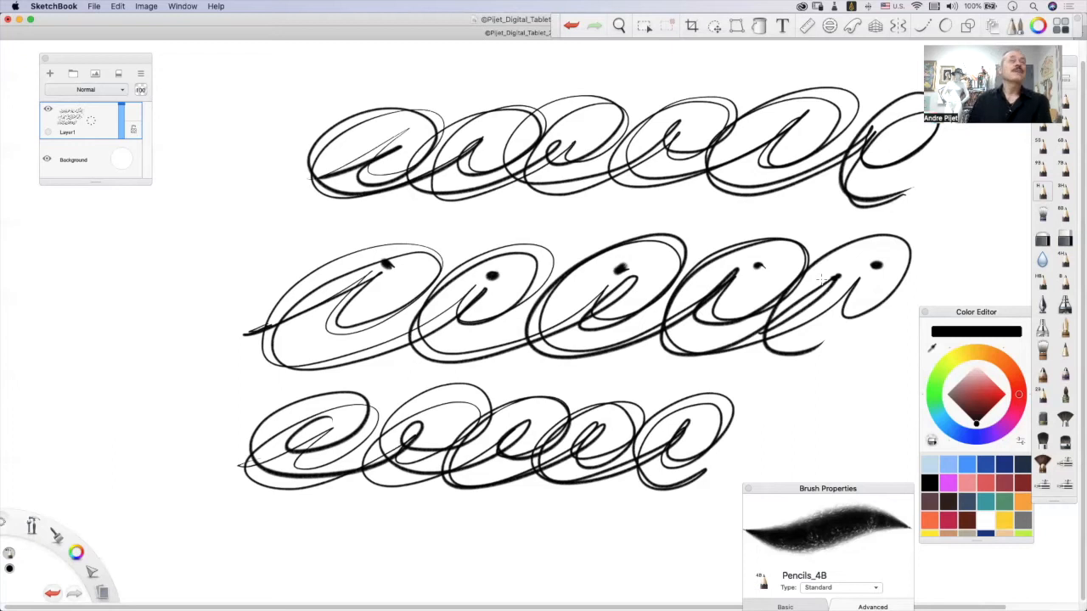
# Clear the layer, make one long trial stroke across the canvas and undo it.
pyautogui.press('super+a')
pyautogui.press('Delete')
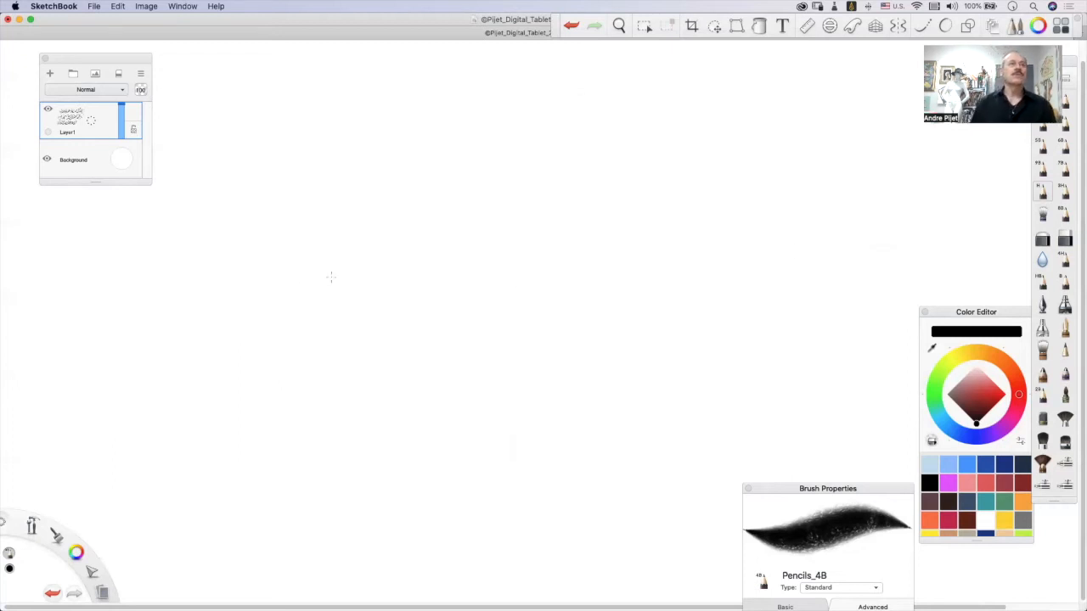
pyautogui.moveTo(173, 311)
pyautogui.mouseDown()
pyautogui.moveTo(218, 297)
pyautogui.moveTo(303, 233)
pyautogui.moveTo(199, 347)
pyautogui.moveTo(342, 195)
pyautogui.moveTo(315, 328)
pyautogui.moveTo(466, 244)
pyautogui.moveTo(313, 270)
pyautogui.moveTo(476, 338)
pyautogui.moveTo(612, 222)
pyautogui.moveTo(546, 330)
pyautogui.moveTo(636, 194)
pyautogui.moveTo(479, 370)
pyautogui.moveTo(775, 227)
pyautogui.moveTo(713, 305)
pyautogui.moveTo(698, 206)
pyautogui.moveTo(779, 340)
pyautogui.moveTo(917, 209)
pyautogui.moveTo(791, 357)
pyautogui.moveTo(916, 184)
pyautogui.moveTo(896, 341)
pyautogui.mouseUp()
pyautogui.press('super+z')
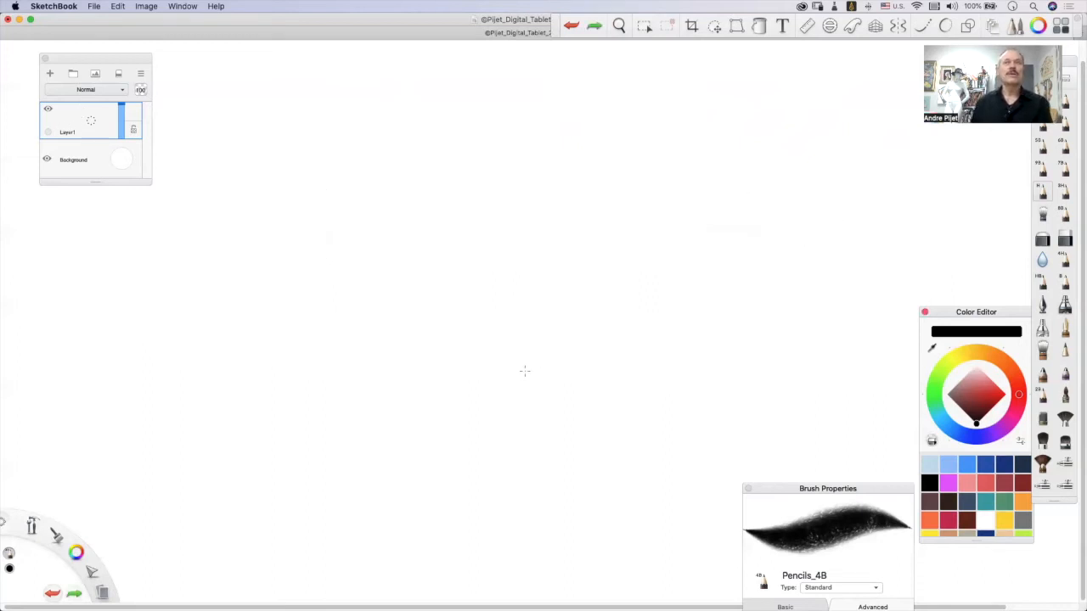
# Draw a chain of large slanted loops with pointed inner strokes, retrace it, and undo the whole chain.
pyautogui.moveTo(150, 351)
pyautogui.mouseDown()
pyautogui.moveTo(277, 287)
pyautogui.moveTo(184, 400)
pyautogui.moveTo(306, 219)
pyautogui.moveTo(139, 323)
pyautogui.moveTo(247, 389)
pyautogui.moveTo(328, 391)
pyautogui.moveTo(360, 344)
pyautogui.mouseUp()
pyautogui.moveTo(327, 391)
pyautogui.mouseDown()
pyautogui.moveTo(430, 258)
pyautogui.moveTo(362, 407)
pyautogui.moveTo(558, 236)
pyautogui.moveTo(536, 198)
pyautogui.moveTo(518, 386)
pyautogui.moveTo(718, 225)
pyautogui.moveTo(705, 189)
pyautogui.moveTo(643, 379)
pyautogui.moveTo(900, 191)
pyautogui.moveTo(671, 392)
pyautogui.moveTo(862, 355)
pyautogui.moveTo(748, 418)
pyautogui.moveTo(892, 180)
pyautogui.moveTo(764, 344)
pyautogui.moveTo(860, 223)
pyautogui.moveTo(503, 393)
pyautogui.moveTo(750, 212)
pyautogui.moveTo(540, 389)
pyautogui.moveTo(566, 355)
pyautogui.mouseUp()
pyautogui.moveTo(505, 389)
pyautogui.mouseDown()
pyautogui.moveTo(442, 239)
pyautogui.moveTo(429, 358)
pyautogui.moveTo(535, 271)
pyautogui.moveTo(351, 389)
pyautogui.moveTo(413, 199)
pyautogui.moveTo(294, 377)
pyautogui.moveTo(409, 219)
pyautogui.moveTo(260, 325)
pyautogui.mouseUp()
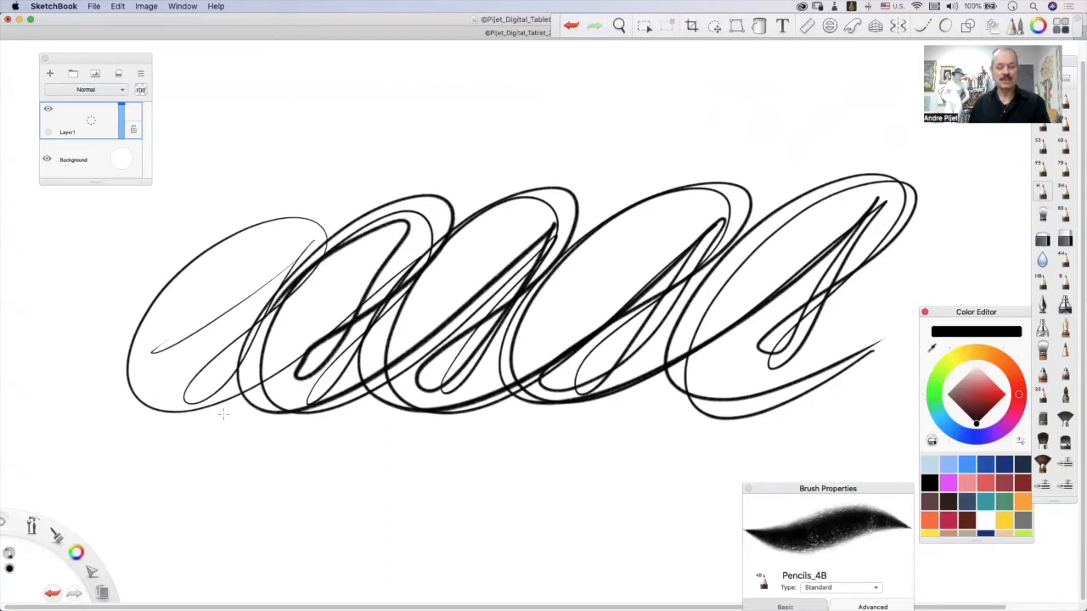
pyautogui.press('super+z')
pyautogui.press('super+z')
pyautogui.press('super+z')
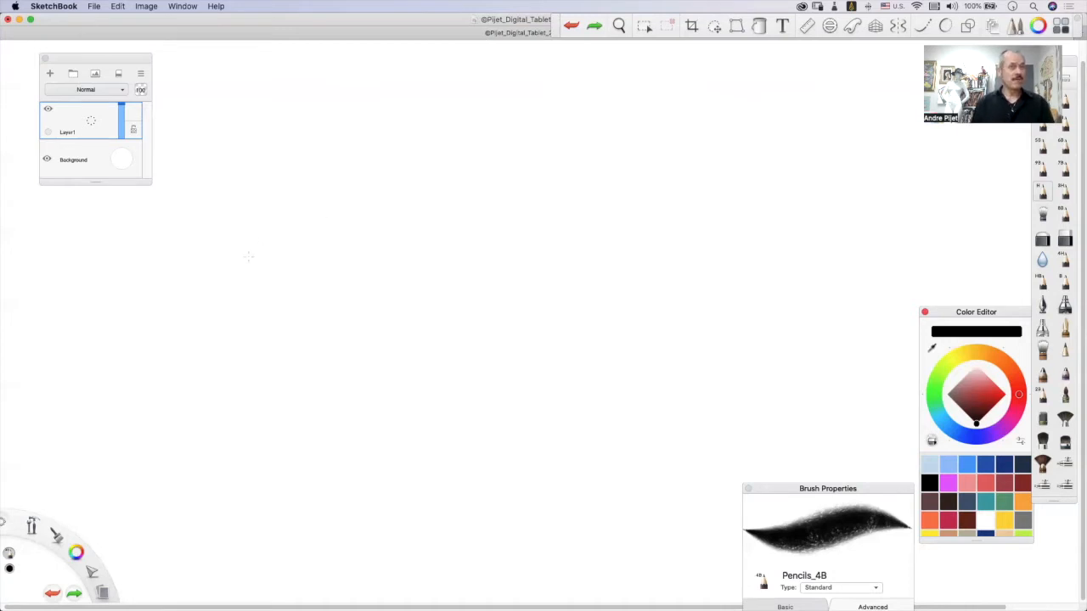
# Draw a double-traced chain of four large slanted loops across the canvas, and clear the layer.
pyautogui.moveTo(170, 264)
pyautogui.mouseDown()
pyautogui.moveTo(318, 191)
pyautogui.moveTo(186, 348)
pyautogui.moveTo(173, 340)
pyautogui.moveTo(279, 276)
pyautogui.moveTo(370, 203)
pyautogui.moveTo(297, 168)
pyautogui.moveTo(177, 224)
pyautogui.moveTo(144, 340)
pyautogui.moveTo(282, 343)
pyautogui.moveTo(415, 265)
pyautogui.moveTo(499, 196)
pyautogui.moveTo(379, 361)
pyautogui.moveTo(543, 207)
pyautogui.moveTo(518, 163)
pyautogui.moveTo(329, 252)
pyautogui.moveTo(314, 344)
pyautogui.moveTo(413, 372)
pyautogui.moveTo(602, 275)
pyautogui.moveTo(702, 189)
pyautogui.moveTo(590, 354)
pyautogui.moveTo(709, 250)
pyautogui.moveTo(724, 169)
pyautogui.moveTo(577, 203)
pyautogui.moveTo(514, 324)
pyautogui.moveTo(638, 354)
pyautogui.moveTo(866, 209)
pyautogui.moveTo(901, 168)
pyautogui.moveTo(780, 334)
pyautogui.moveTo(932, 201)
pyautogui.moveTo(911, 139)
pyautogui.moveTo(728, 248)
pyautogui.moveTo(774, 367)
pyautogui.moveTo(923, 289)
pyautogui.moveTo(731, 378)
pyautogui.moveTo(734, 274)
pyautogui.moveTo(876, 139)
pyautogui.moveTo(950, 166)
pyautogui.moveTo(764, 335)
pyautogui.moveTo(913, 167)
pyautogui.moveTo(739, 299)
pyautogui.moveTo(543, 357)
pyautogui.moveTo(530, 269)
pyautogui.moveTo(648, 170)
pyautogui.moveTo(740, 170)
pyautogui.moveTo(671, 266)
pyautogui.moveTo(561, 341)
pyautogui.moveTo(638, 315)
pyautogui.moveTo(726, 189)
pyautogui.moveTo(536, 315)
pyautogui.moveTo(374, 372)
pyautogui.moveTo(338, 262)
pyautogui.moveTo(459, 178)
pyautogui.moveTo(540, 171)
pyautogui.moveTo(530, 239)
pyautogui.moveTo(395, 321)
pyautogui.moveTo(435, 315)
pyautogui.moveTo(517, 191)
pyautogui.moveTo(366, 310)
pyautogui.moveTo(190, 327)
pyautogui.moveTo(161, 263)
pyautogui.moveTo(278, 172)
pyautogui.moveTo(362, 199)
pyautogui.moveTo(194, 327)
pyautogui.moveTo(336, 168)
pyautogui.moveTo(163, 260)
pyautogui.mouseUp()
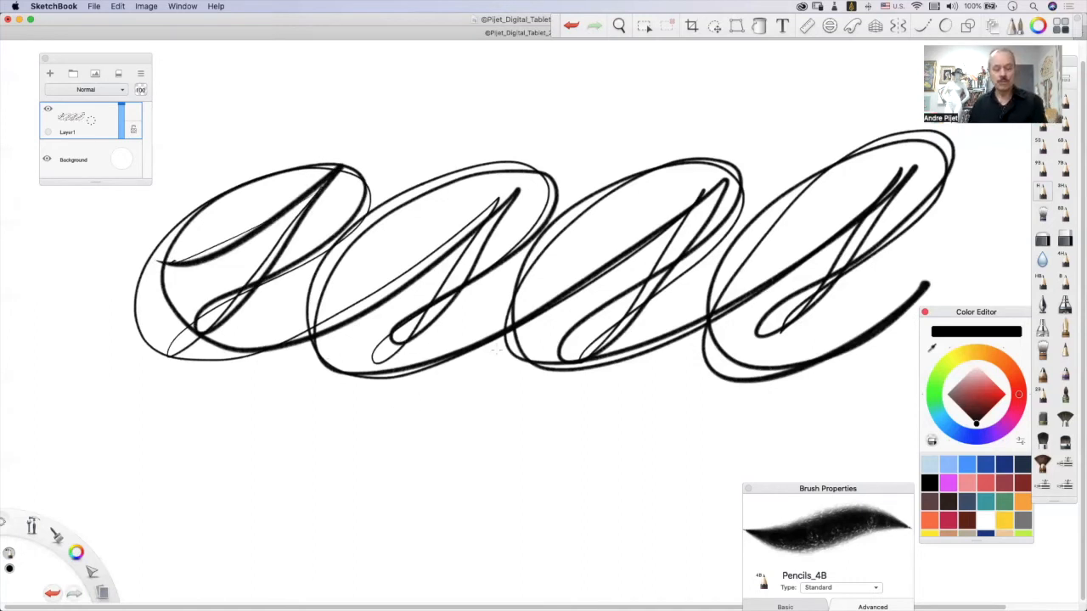
pyautogui.press('Delete')
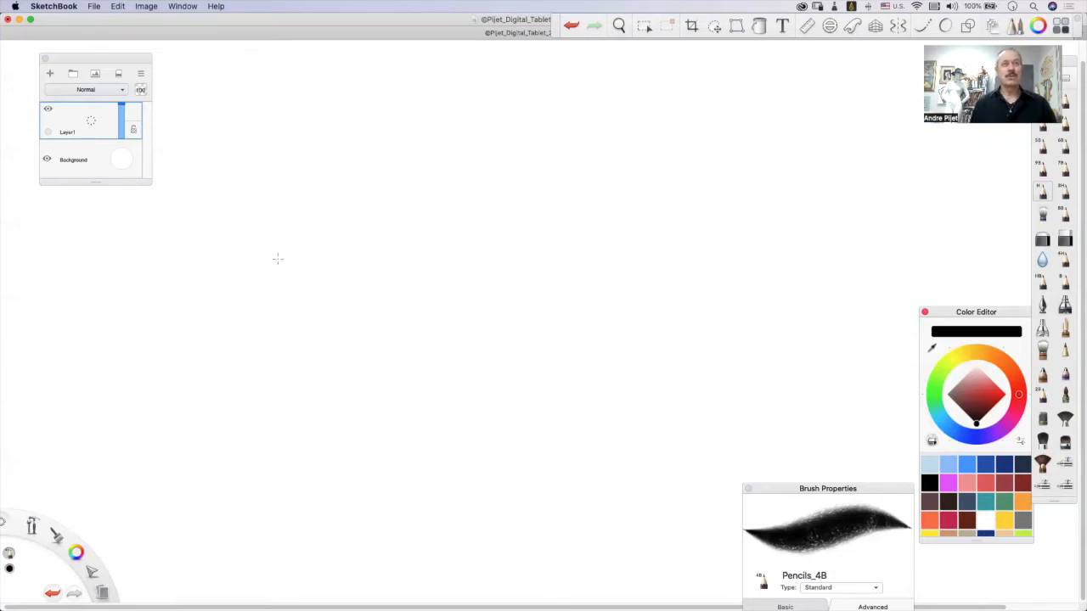
# Practice a chain of seven small slanted loops twice, with increasing stroke weight, undoing each attempt.
pyautogui.moveTo(310, 271)
pyautogui.mouseDown()
pyautogui.moveTo(367, 220)
pyautogui.moveTo(258, 270)
pyautogui.moveTo(346, 273)
pyautogui.moveTo(417, 252)
pyautogui.moveTo(366, 242)
pyautogui.moveTo(373, 294)
pyautogui.moveTo(507, 239)
pyautogui.moveTo(437, 238)
pyautogui.moveTo(430, 296)
pyautogui.moveTo(536, 244)
pyautogui.moveTo(547, 268)
pyautogui.moveTo(580, 214)
pyautogui.moveTo(593, 216)
pyautogui.moveTo(616, 270)
pyautogui.moveTo(680, 220)
pyautogui.moveTo(605, 239)
pyautogui.moveTo(665, 280)
pyautogui.moveTo(731, 228)
pyautogui.moveTo(749, 250)
pyautogui.moveTo(771, 211)
pyautogui.moveTo(679, 291)
pyautogui.moveTo(778, 253)
pyautogui.moveTo(780, 263)
pyautogui.moveTo(854, 208)
pyautogui.moveTo(749, 283)
pyautogui.moveTo(793, 248)
pyautogui.mouseUp()
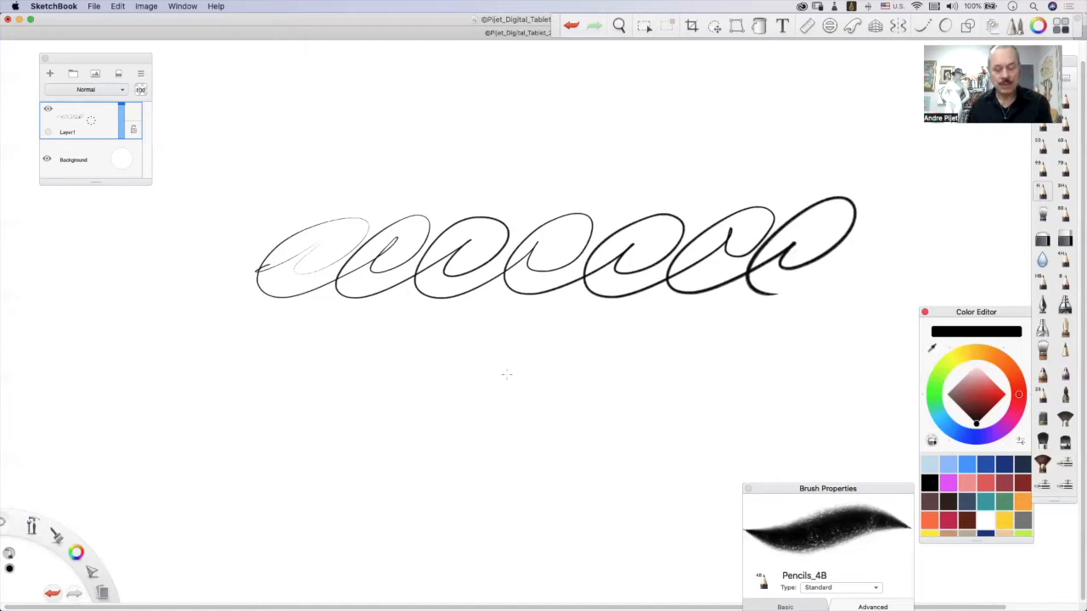
pyautogui.press('super+z')
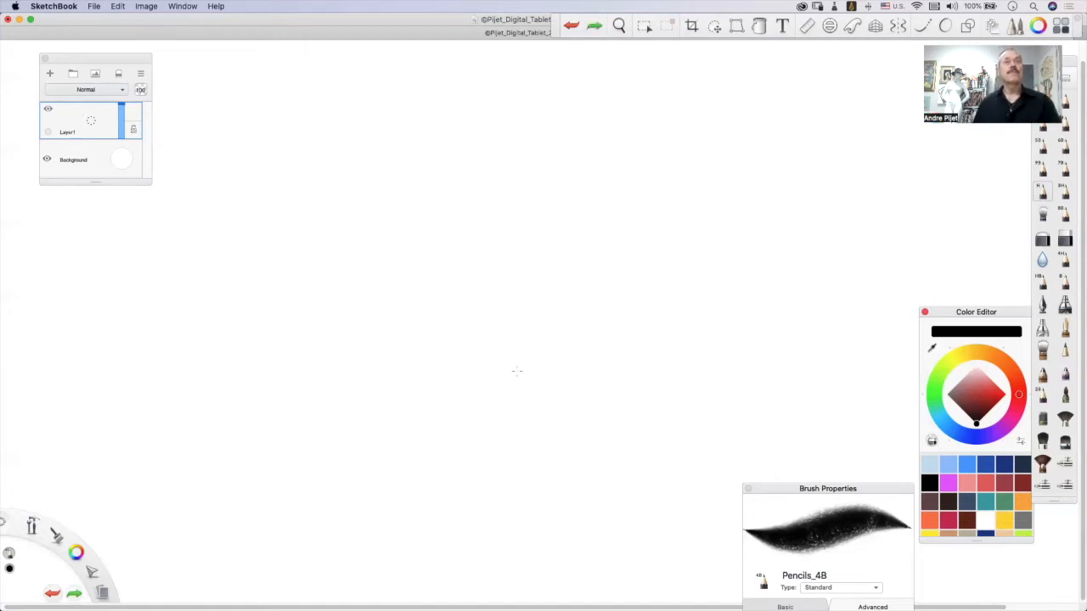
pyautogui.moveTo(264, 281)
pyautogui.mouseDown()
pyautogui.moveTo(296, 286)
pyautogui.moveTo(294, 312)
pyautogui.moveTo(354, 308)
pyautogui.moveTo(272, 321)
pyautogui.moveTo(418, 288)
pyautogui.moveTo(414, 270)
pyautogui.moveTo(499, 292)
pyautogui.moveTo(561, 269)
pyautogui.moveTo(475, 341)
pyautogui.moveTo(598, 280)
pyautogui.moveTo(589, 265)
pyautogui.moveTo(697, 282)
pyautogui.moveTo(688, 316)
pyautogui.moveTo(637, 316)
pyautogui.moveTo(794, 280)
pyautogui.moveTo(796, 247)
pyautogui.mouseUp()
pyautogui.moveTo(742, 290)
pyautogui.mouseDown()
pyautogui.moveTo(769, 339)
pyautogui.moveTo(826, 299)
pyautogui.mouseUp()
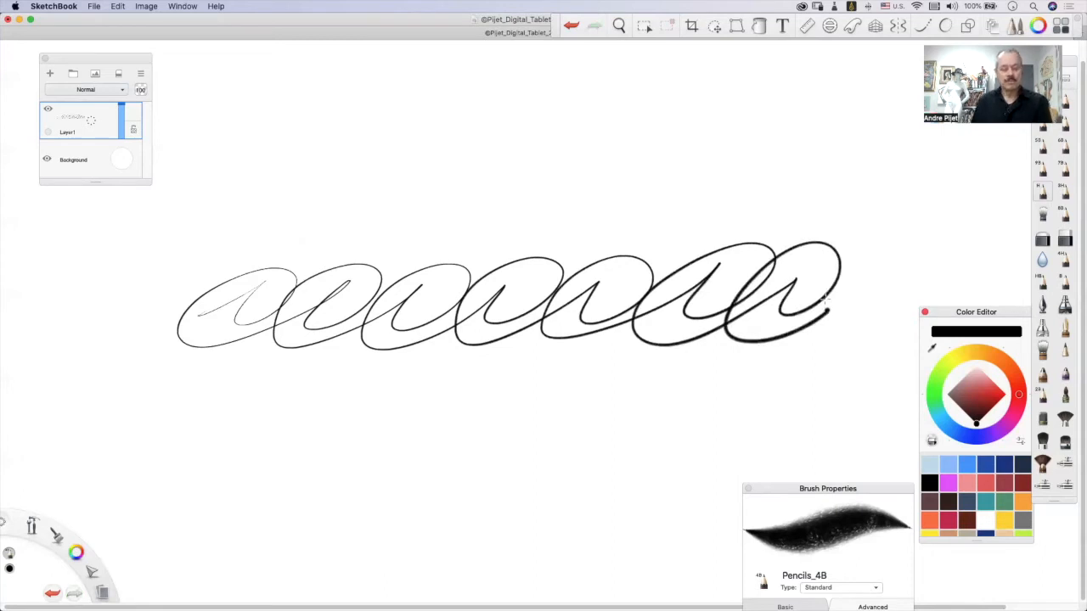
pyautogui.press('super+z')
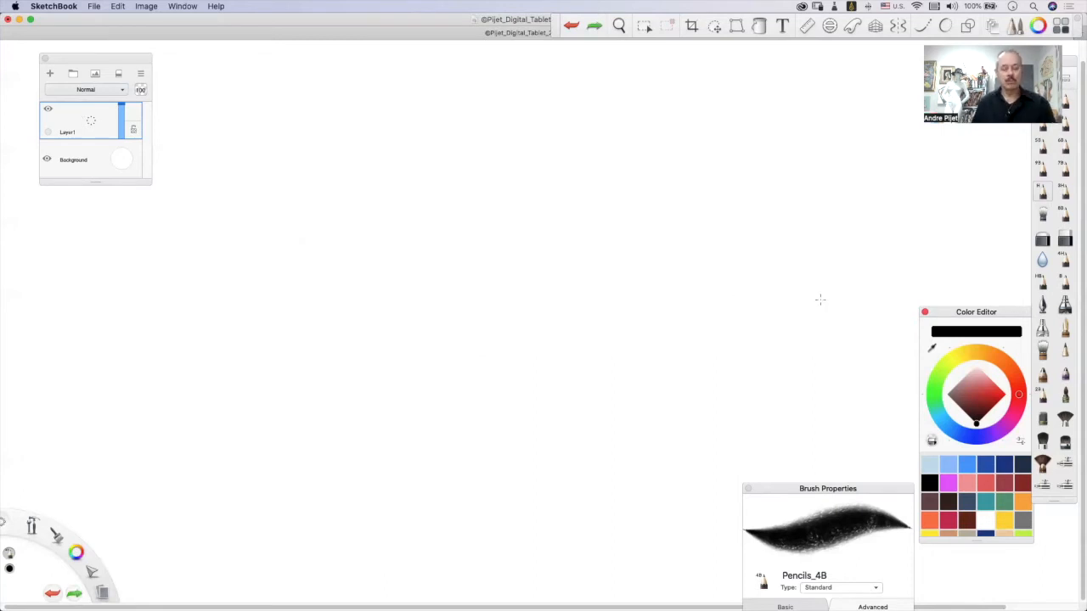
# Practice a chain of six large slanted loops with narrow pointed inner strokes twice, undoing each attempt.
pyautogui.moveTo(219, 349)
pyautogui.mouseDown()
pyautogui.moveTo(321, 288)
pyautogui.moveTo(246, 382)
pyautogui.moveTo(178, 406)
pyautogui.moveTo(416, 297)
pyautogui.moveTo(327, 414)
pyautogui.moveTo(312, 343)
pyautogui.moveTo(537, 306)
pyautogui.moveTo(448, 413)
pyautogui.moveTo(535, 269)
pyautogui.moveTo(443, 414)
pyautogui.moveTo(680, 285)
pyautogui.moveTo(695, 287)
pyautogui.moveTo(535, 391)
pyautogui.moveTo(813, 301)
pyautogui.moveTo(718, 401)
pyautogui.moveTo(643, 378)
pyautogui.moveTo(939, 273)
pyautogui.moveTo(807, 391)
pyautogui.moveTo(802, 374)
pyautogui.moveTo(884, 401)
pyautogui.mouseUp()
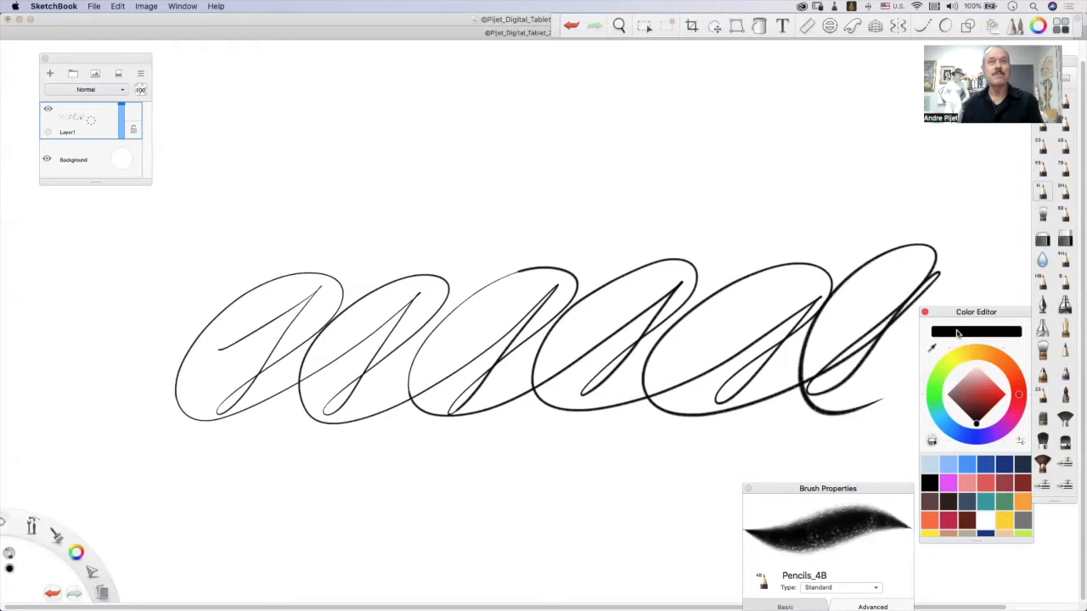
pyautogui.press('super+z')
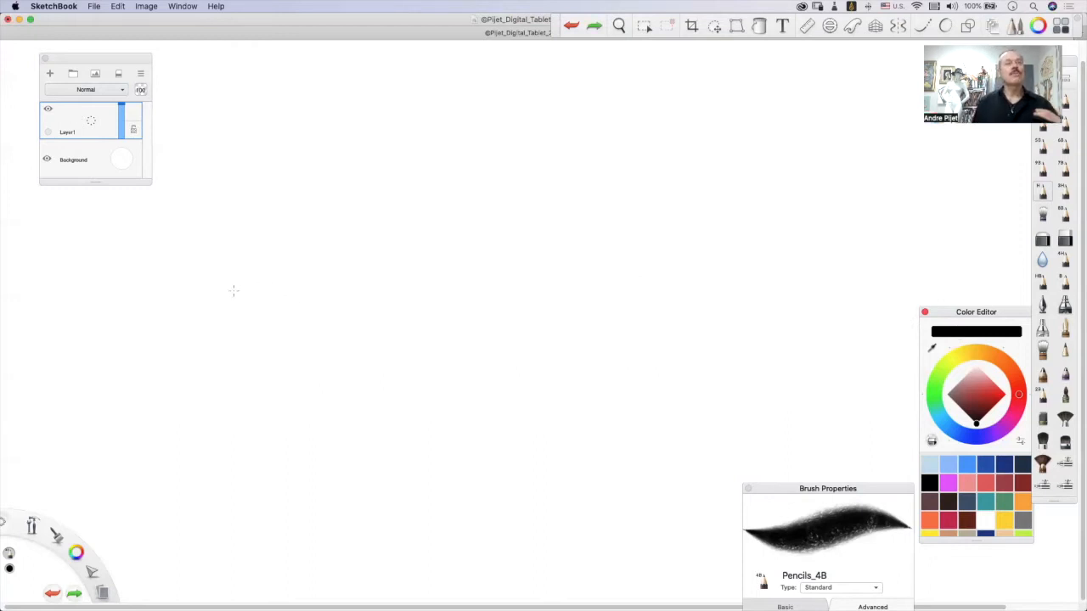
pyautogui.moveTo(174, 342)
pyautogui.mouseDown()
pyautogui.moveTo(326, 249)
pyautogui.moveTo(335, 250)
pyautogui.moveTo(232, 396)
pyautogui.moveTo(381, 331)
pyautogui.mouseUp()
pyautogui.moveTo(356, 368)
pyautogui.mouseDown()
pyautogui.moveTo(407, 255)
pyautogui.moveTo(427, 365)
pyautogui.moveTo(461, 394)
pyautogui.moveTo(486, 251)
pyautogui.moveTo(530, 378)
pyautogui.moveTo(671, 250)
pyautogui.moveTo(662, 223)
pyautogui.moveTo(653, 364)
pyautogui.moveTo(717, 376)
pyautogui.moveTo(815, 224)
pyautogui.moveTo(846, 302)
pyautogui.moveTo(795, 391)
pyautogui.mouseUp()
pyautogui.moveTo(937, 226)
pyautogui.mouseDown()
pyautogui.moveTo(756, 374)
pyautogui.moveTo(887, 369)
pyautogui.mouseUp()
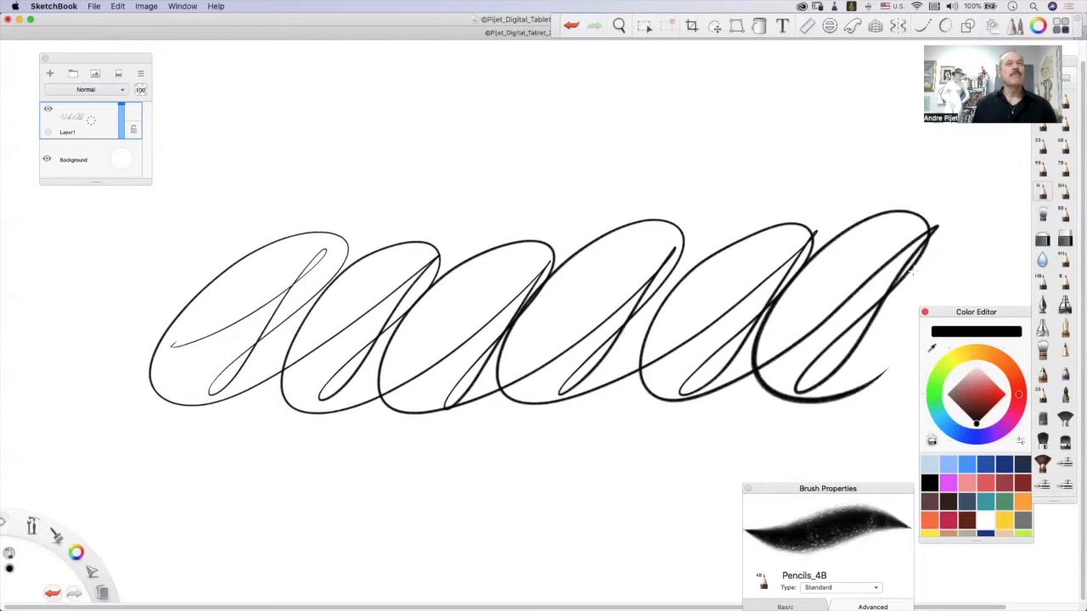
pyautogui.press('super+z')
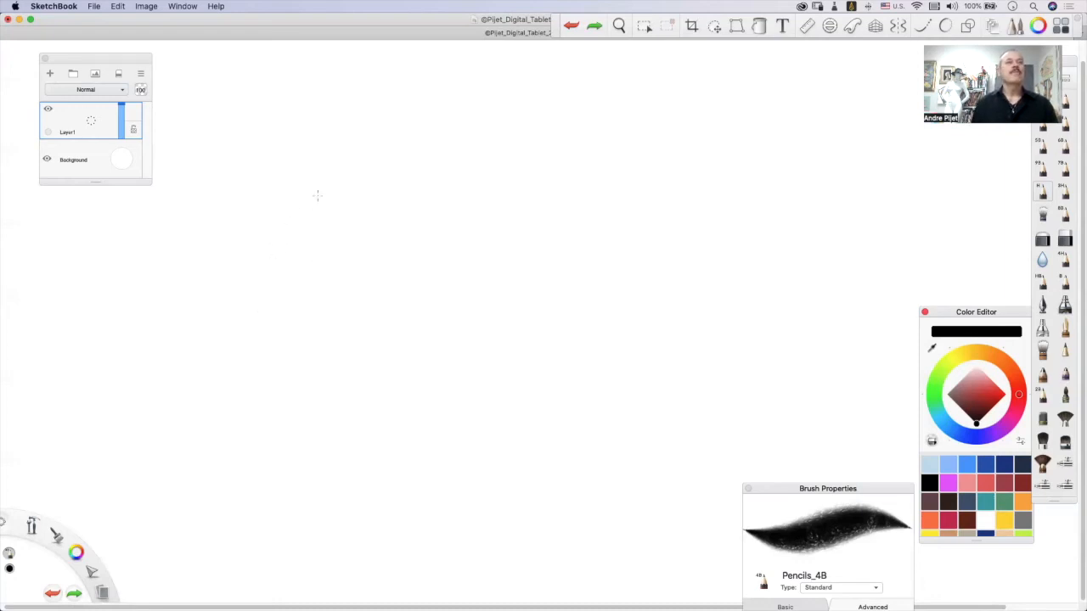
# Draw a chain of seven slanted loops, one of four below it, a larger chain above and a partial one underneath.
pyautogui.moveTo(231, 275)
pyautogui.mouseDown()
pyautogui.moveTo(325, 244)
pyautogui.moveTo(293, 299)
pyautogui.moveTo(386, 265)
pyautogui.moveTo(338, 305)
pyautogui.moveTo(482, 231)
pyautogui.moveTo(395, 299)
pyautogui.moveTo(567, 232)
pyautogui.moveTo(533, 228)
pyautogui.mouseUp()
pyautogui.moveTo(494, 279)
pyautogui.mouseDown()
pyautogui.moveTo(667, 216)
pyautogui.moveTo(620, 232)
pyautogui.moveTo(771, 222)
pyautogui.moveTo(794, 197)
pyautogui.moveTo(868, 223)
pyautogui.moveTo(921, 219)
pyautogui.moveTo(805, 273)
pyautogui.mouseUp()
pyautogui.moveTo(289, 425)
pyautogui.mouseDown()
pyautogui.moveTo(376, 368)
pyautogui.moveTo(473, 381)
pyautogui.moveTo(527, 371)
pyautogui.moveTo(458, 433)
pyautogui.moveTo(586, 374)
pyautogui.moveTo(544, 399)
pyautogui.moveTo(688, 399)
pyautogui.moveTo(662, 409)
pyautogui.moveTo(667, 443)
pyautogui.mouseUp()
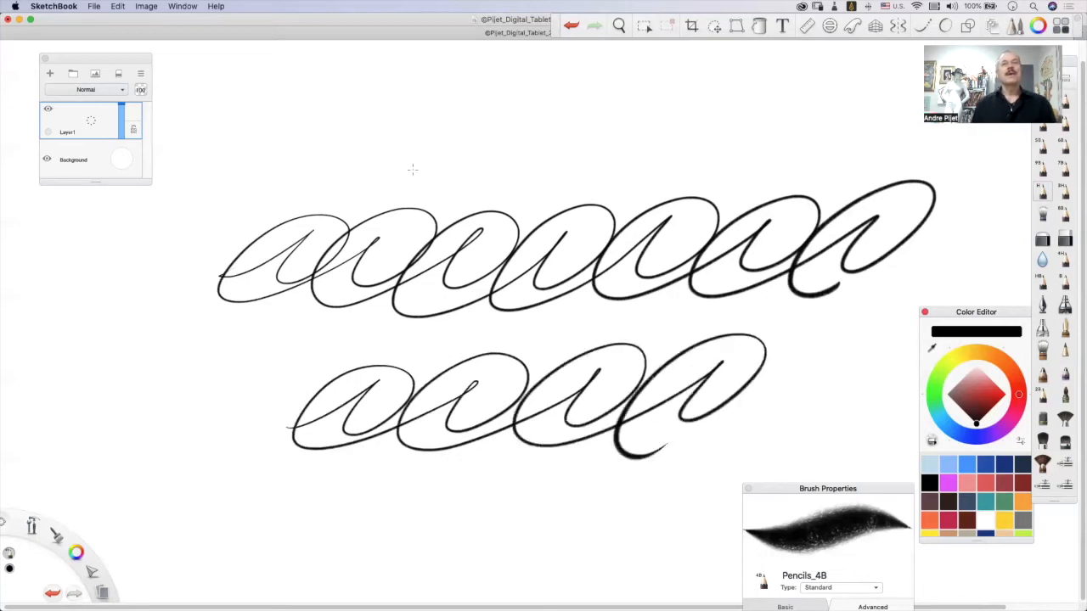
pyautogui.moveTo(441, 134)
pyautogui.mouseDown()
pyautogui.moveTo(438, 189)
pyautogui.moveTo(390, 128)
pyautogui.moveTo(577, 134)
pyautogui.moveTo(545, 201)
pyautogui.mouseUp()
pyautogui.moveTo(600, 132)
pyautogui.mouseDown()
pyautogui.moveTo(475, 208)
pyautogui.moveTo(676, 151)
pyautogui.moveTo(735, 102)
pyautogui.moveTo(661, 195)
pyautogui.moveTo(767, 97)
pyautogui.moveTo(611, 129)
pyautogui.moveTo(702, 172)
pyautogui.mouseUp()
pyautogui.moveTo(272, 533)
pyautogui.mouseDown()
pyautogui.moveTo(349, 487)
pyautogui.moveTo(317, 533)
pyautogui.moveTo(357, 471)
pyautogui.moveTo(254, 521)
pyautogui.moveTo(256, 573)
pyautogui.moveTo(333, 570)
pyautogui.moveTo(430, 486)
pyautogui.moveTo(396, 554)
pyautogui.mouseUp()
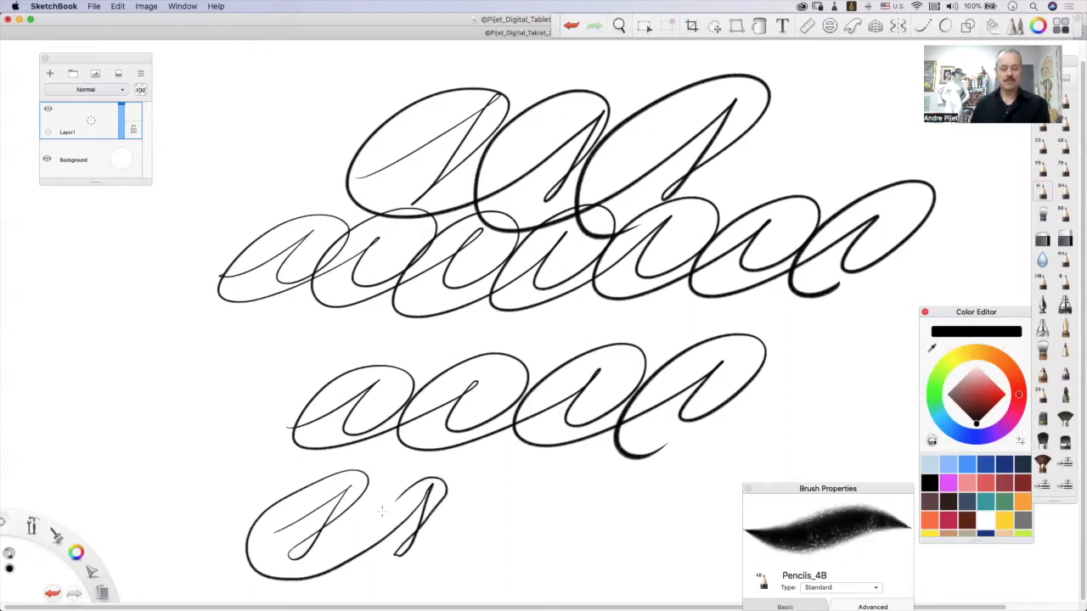
# Undo all the rows of slanted loops back to a blank layer.
pyautogui.press('super+z')
pyautogui.press('super+z')
pyautogui.press('super+z')
pyautogui.press('super+z')
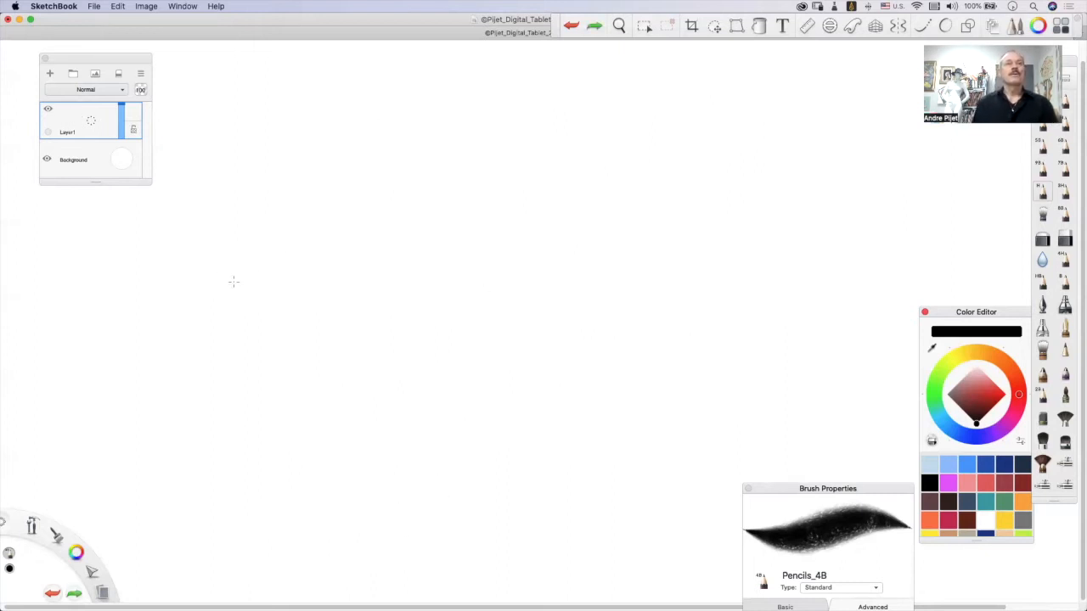
# Draw a chain of four very large slanted loops ending in a long upward stroke, and undo it.
pyautogui.moveTo(241, 195)
pyautogui.mouseDown()
pyautogui.moveTo(208, 389)
pyautogui.moveTo(439, 260)
pyautogui.moveTo(476, 227)
pyautogui.mouseUp()
pyautogui.moveTo(384, 349)
pyautogui.mouseDown()
pyautogui.moveTo(494, 234)
pyautogui.moveTo(423, 198)
pyautogui.moveTo(321, 280)
pyautogui.moveTo(400, 406)
pyautogui.moveTo(579, 310)
pyautogui.moveTo(657, 221)
pyautogui.moveTo(555, 385)
pyautogui.moveTo(610, 311)
pyautogui.moveTo(667, 190)
pyautogui.moveTo(542, 220)
pyautogui.moveTo(474, 390)
pyautogui.moveTo(619, 382)
pyautogui.moveTo(825, 230)
pyautogui.moveTo(746, 368)
pyautogui.moveTo(853, 202)
pyautogui.moveTo(808, 175)
pyautogui.moveTo(639, 345)
pyautogui.moveTo(709, 418)
pyautogui.moveTo(946, 261)
pyautogui.moveTo(963, 230)
pyautogui.mouseUp()
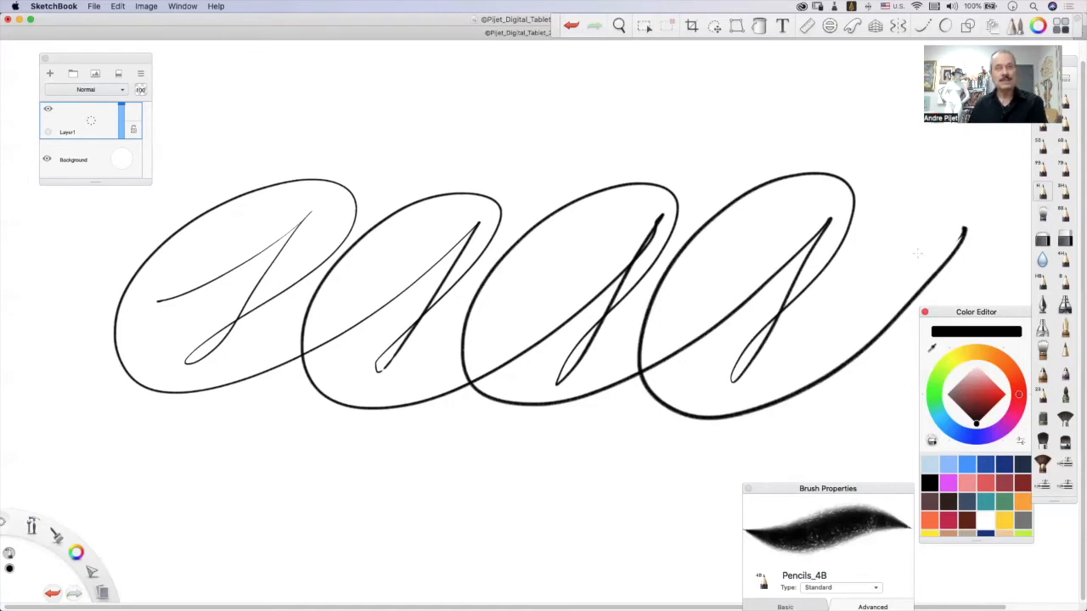
pyautogui.press('super+z')
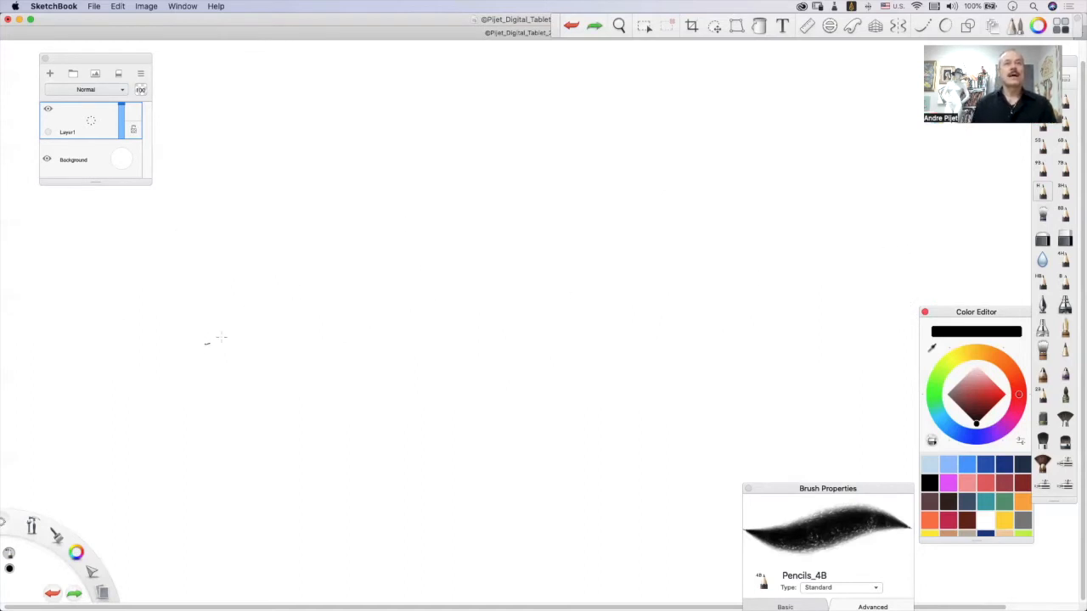
# Undo a trial stroke and draw a chain of four slanted loops with rounded inner curves across the middle.
pyautogui.moveTo(238, 298)
pyautogui.mouseDown()
pyautogui.moveTo(280, 355)
pyautogui.moveTo(426, 271)
pyautogui.moveTo(389, 320)
pyautogui.moveTo(445, 244)
pyautogui.moveTo(357, 275)
pyautogui.moveTo(389, 367)
pyautogui.moveTo(531, 277)
pyautogui.moveTo(507, 315)
pyautogui.moveTo(536, 337)
pyautogui.moveTo(589, 229)
pyautogui.moveTo(442, 313)
pyautogui.moveTo(483, 386)
pyautogui.moveTo(601, 323)
pyautogui.mouseUp()
pyautogui.press('super+z')
pyautogui.moveTo(169, 348)
pyautogui.mouseDown()
pyautogui.moveTo(231, 331)
pyautogui.moveTo(321, 269)
pyautogui.moveTo(273, 337)
pyautogui.moveTo(363, 285)
pyautogui.moveTo(255, 258)
pyautogui.moveTo(195, 395)
pyautogui.moveTo(414, 304)
pyautogui.moveTo(456, 343)
pyautogui.moveTo(519, 255)
pyautogui.moveTo(357, 314)
pyautogui.moveTo(433, 383)
pyautogui.moveTo(578, 327)
pyautogui.mouseUp()
pyautogui.moveTo(664, 225)
pyautogui.mouseDown()
pyautogui.moveTo(573, 384)
pyautogui.moveTo(785, 231)
pyautogui.moveTo(751, 360)
pyautogui.mouseUp()
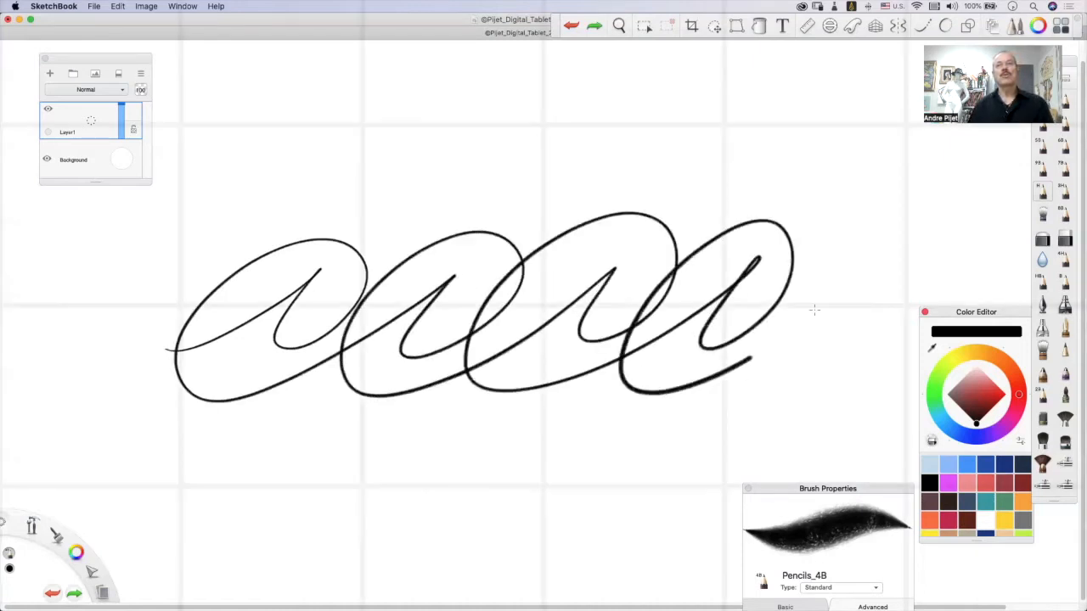
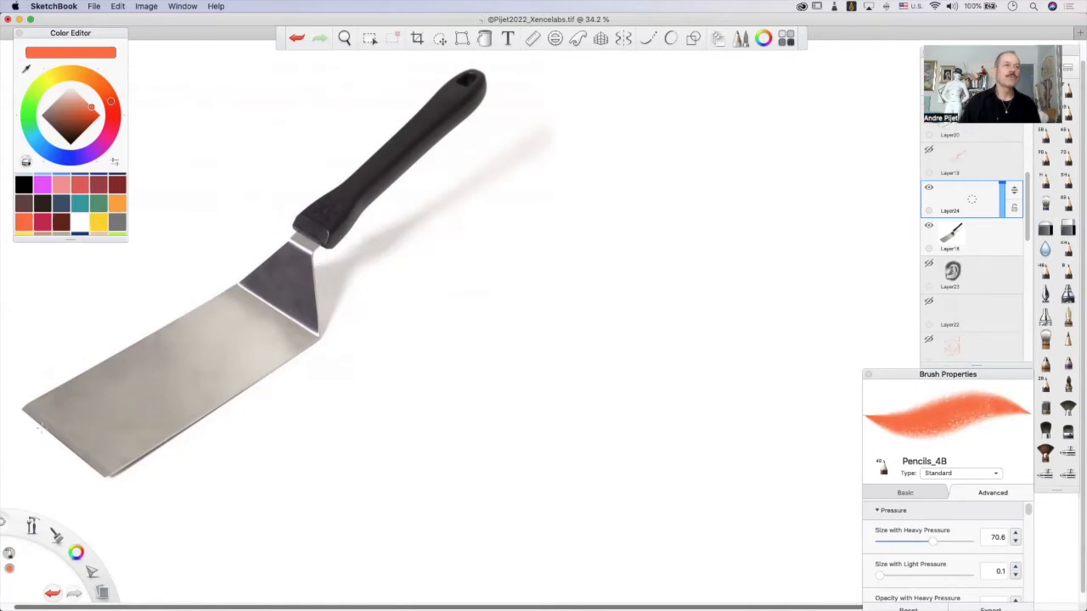
# Draw extended orange construction lines along the four edges of the spatula's metal blade.
pyautogui.moveTo(10, 402); pyautogui.dragTo(124, 490)
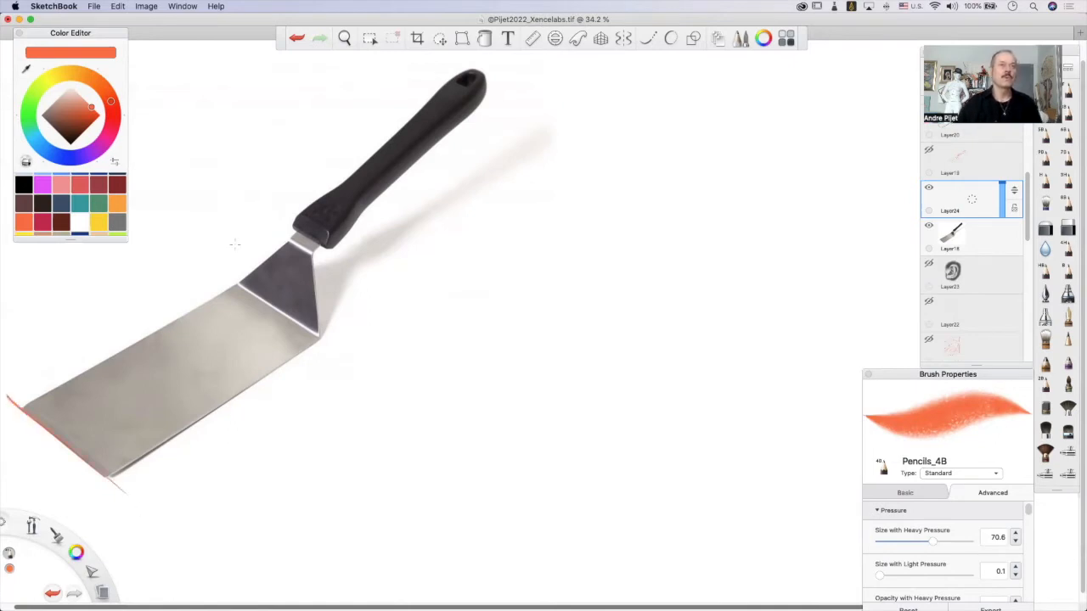
pyautogui.moveTo(214, 271)
pyautogui.mouseDown()
pyautogui.moveTo(358, 351)
pyautogui.moveTo(244, 395)
pyautogui.moveTo(66, 518)
pyautogui.mouseUp()
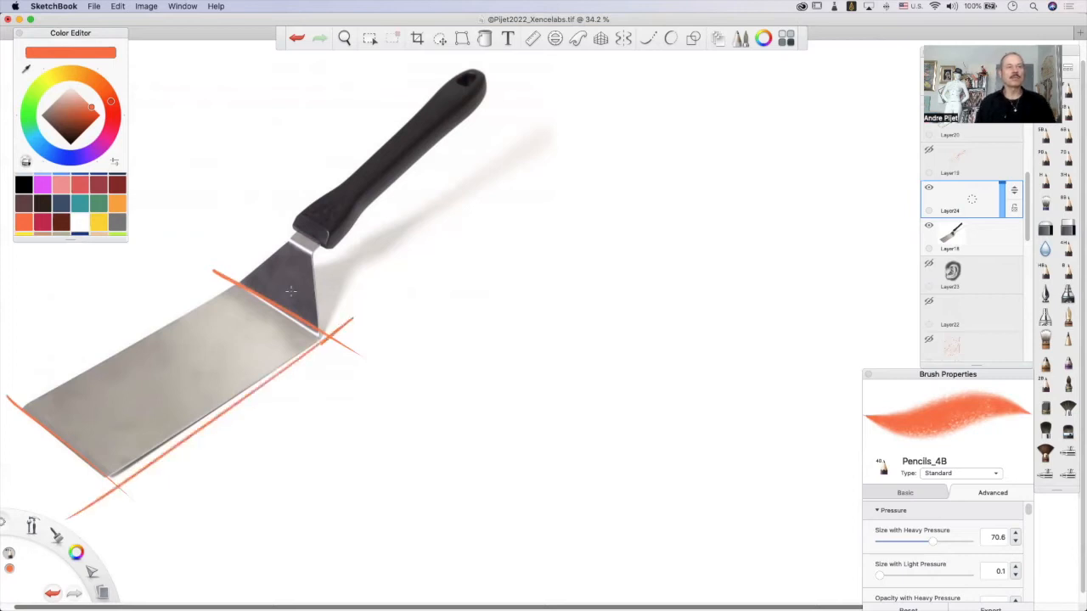
pyautogui.moveTo(248, 283); pyautogui.dragTo(1, 437)
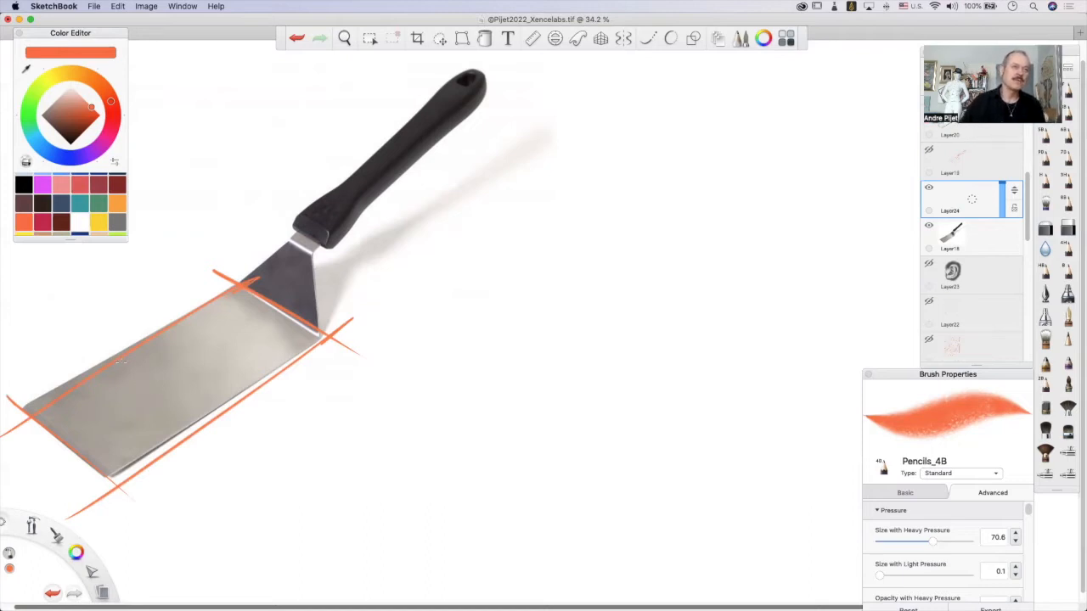
# Draw two groups of crosswise lines over the blade with short marks between them, and clear the layer.
pyautogui.moveTo(117, 359); pyautogui.dragTo(222, 440)
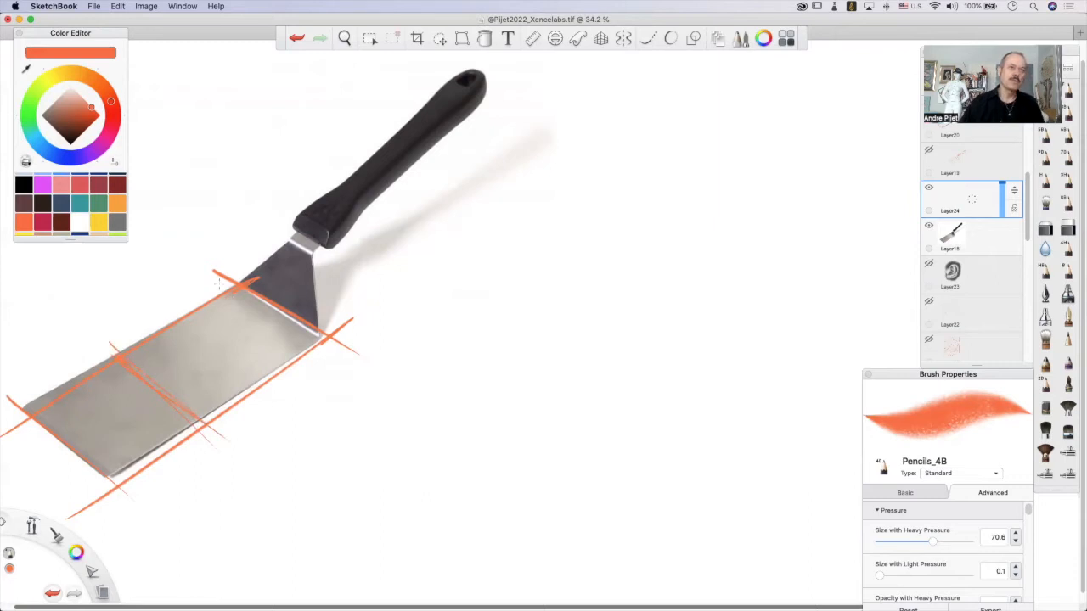
pyautogui.moveTo(204, 306); pyautogui.dragTo(292, 365)
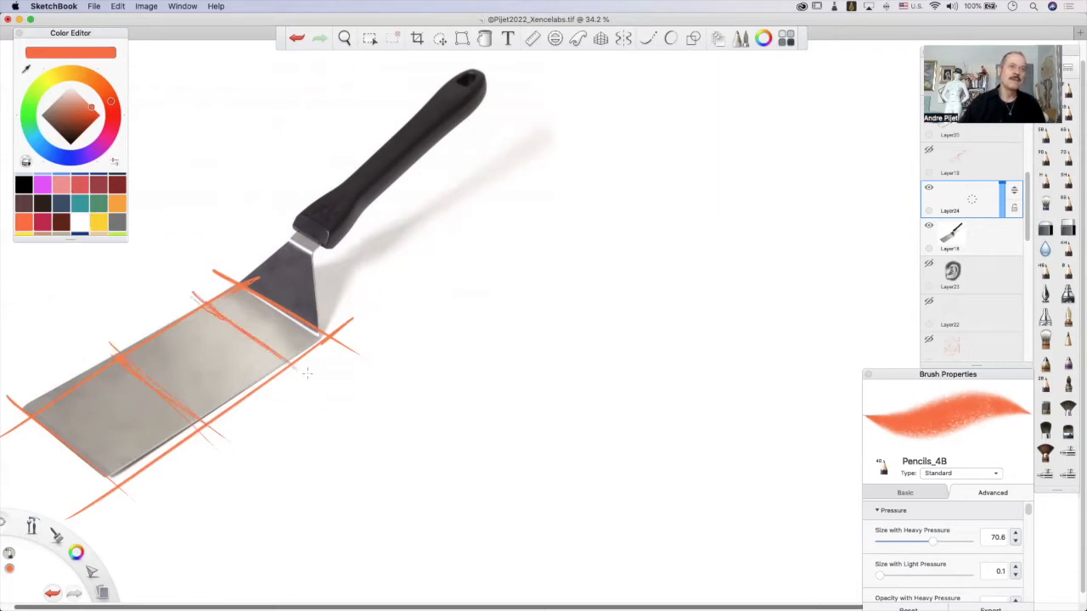
pyautogui.moveTo(114, 350); pyautogui.dragTo(194, 404)
pyautogui.moveTo(136, 371); pyautogui.dragTo(209, 423)
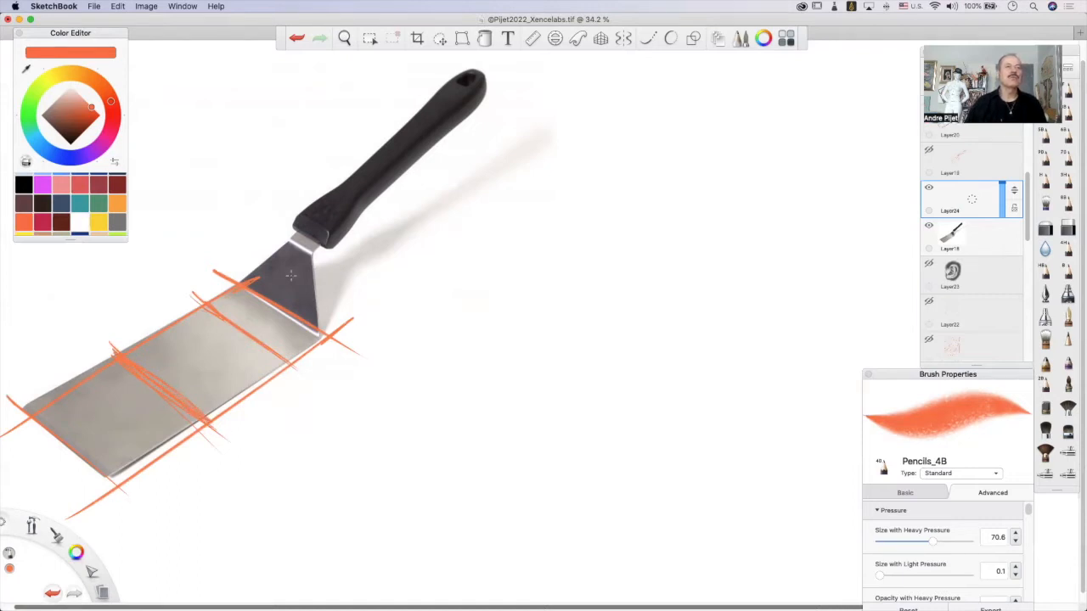
pyautogui.moveTo(213, 308)
pyautogui.mouseDown()
pyautogui.moveTo(294, 358)
pyautogui.moveTo(273, 309)
pyautogui.mouseUp()
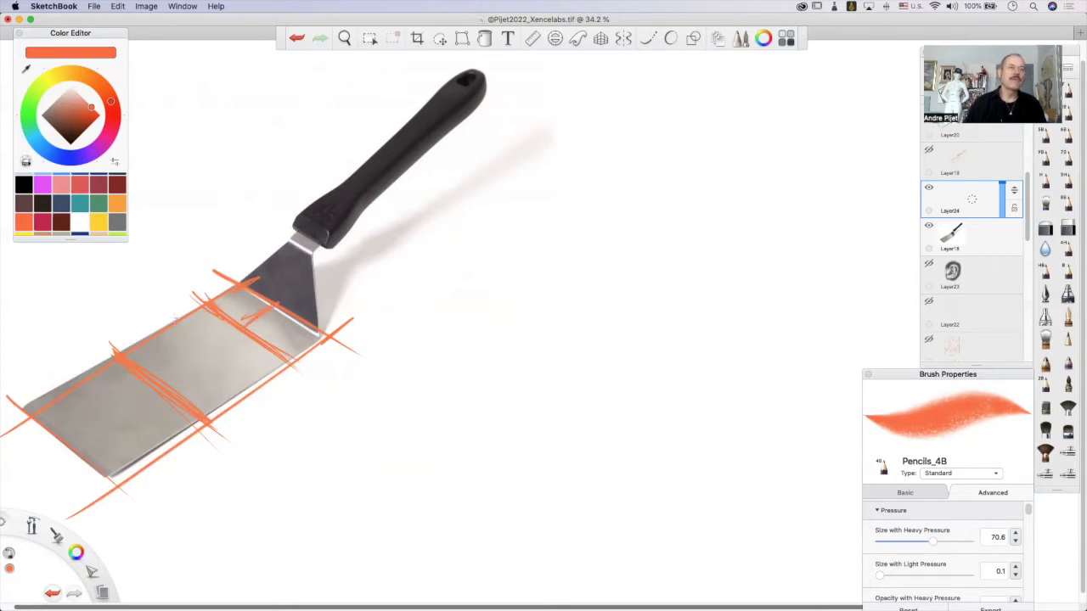
pyautogui.moveTo(152, 343)
pyautogui.mouseDown()
pyautogui.moveTo(161, 349)
pyautogui.moveTo(151, 337)
pyautogui.mouseUp()
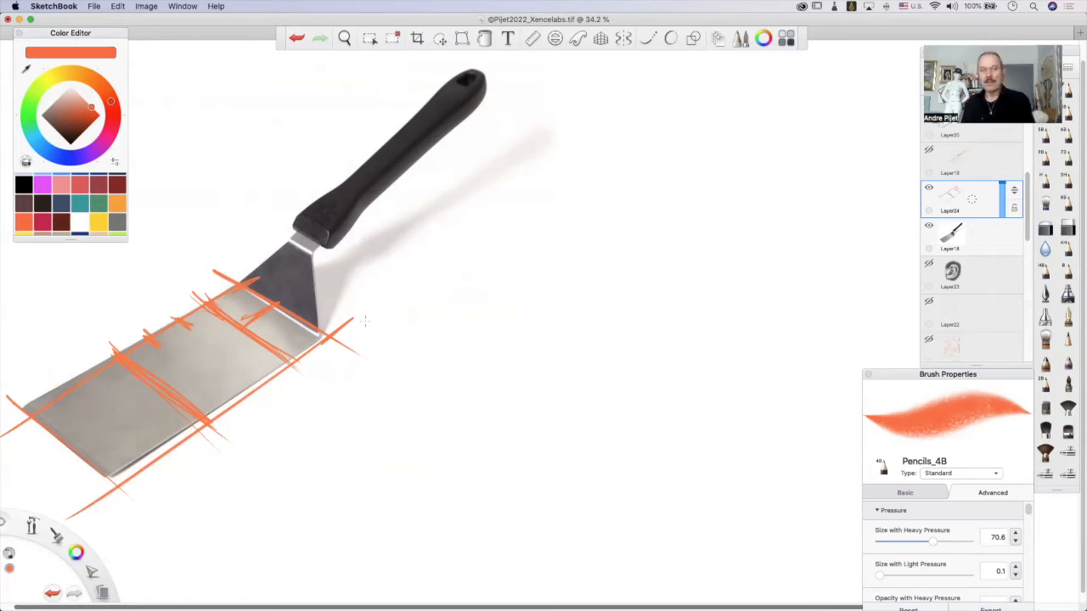
pyautogui.press('Delete')
pyautogui.press('super+d')
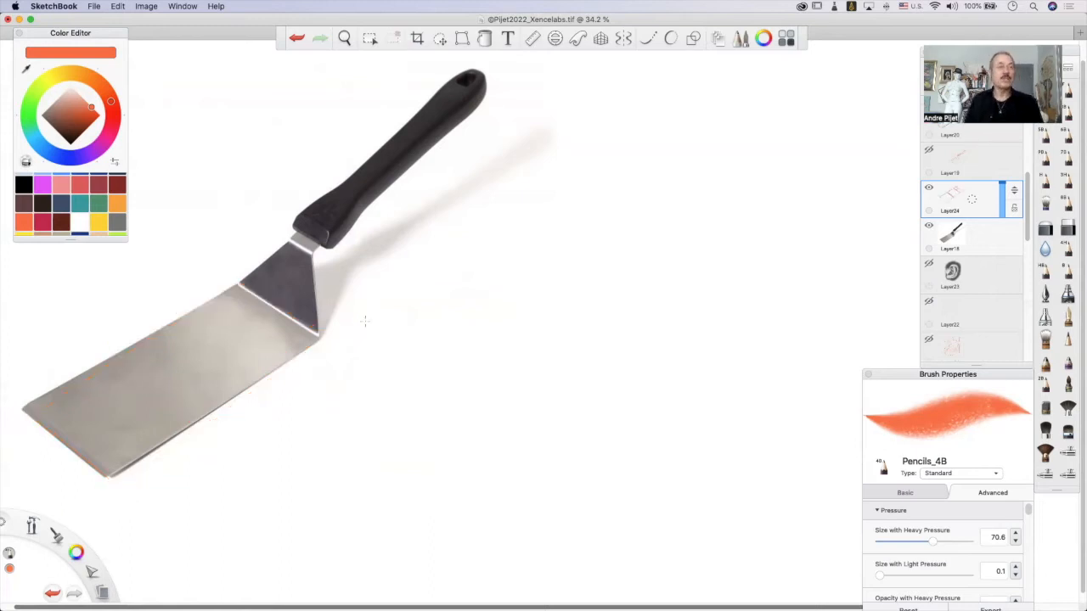
# Draw a downward arrow across the middle of the blade, and undo it.
pyautogui.moveTo(169, 252); pyautogui.dragTo(195, 452)
pyautogui.moveTo(151, 382)
pyautogui.mouseDown()
pyautogui.moveTo(199, 469)
pyautogui.moveTo(210, 382)
pyautogui.mouseUp()
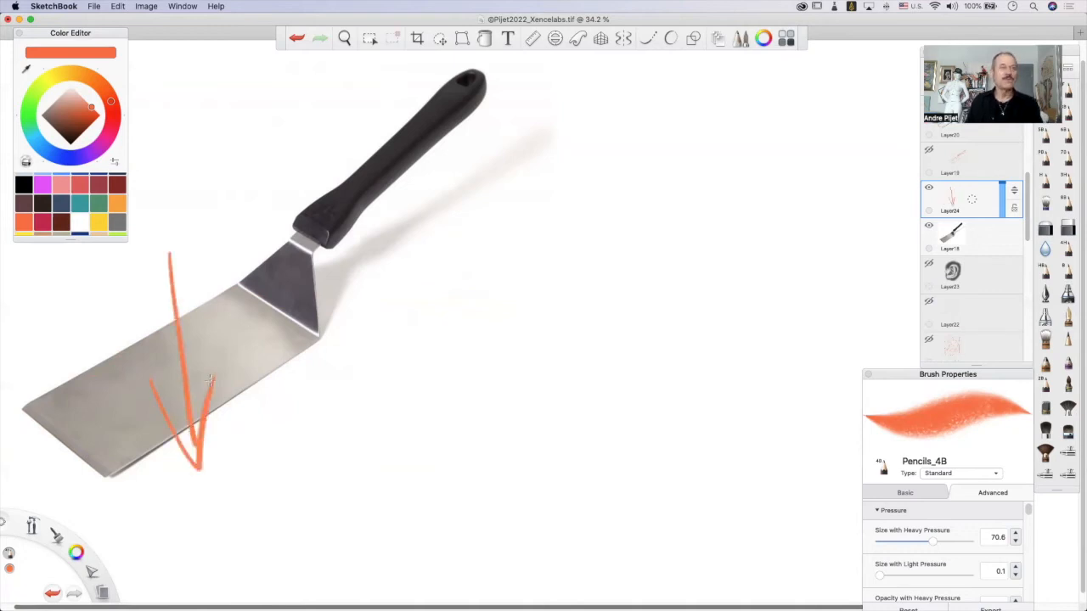
pyautogui.press('super+z')
pyautogui.press('super+z')
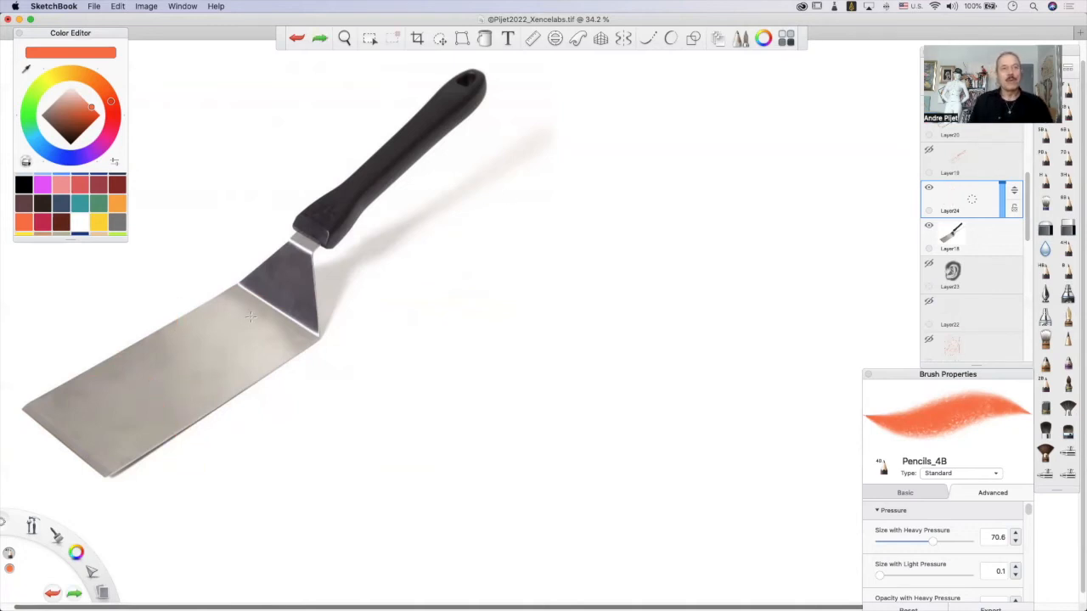
# Draw a long arrow along the spatula's length and a second arrow crossing the blade's width, and undo both.
pyautogui.moveTo(115, 407); pyautogui.dragTo(628, 75)
pyautogui.moveTo(552, 84)
pyautogui.mouseDown()
pyautogui.moveTo(617, 78)
pyautogui.moveTo(583, 153)
pyautogui.mouseUp()
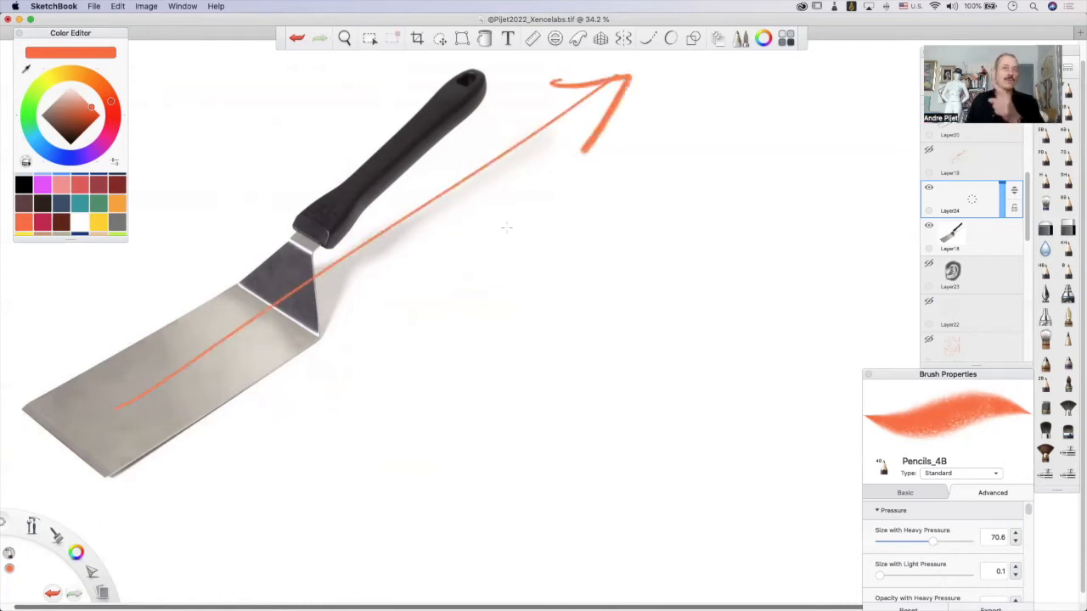
pyautogui.moveTo(152, 255); pyautogui.dragTo(355, 453)
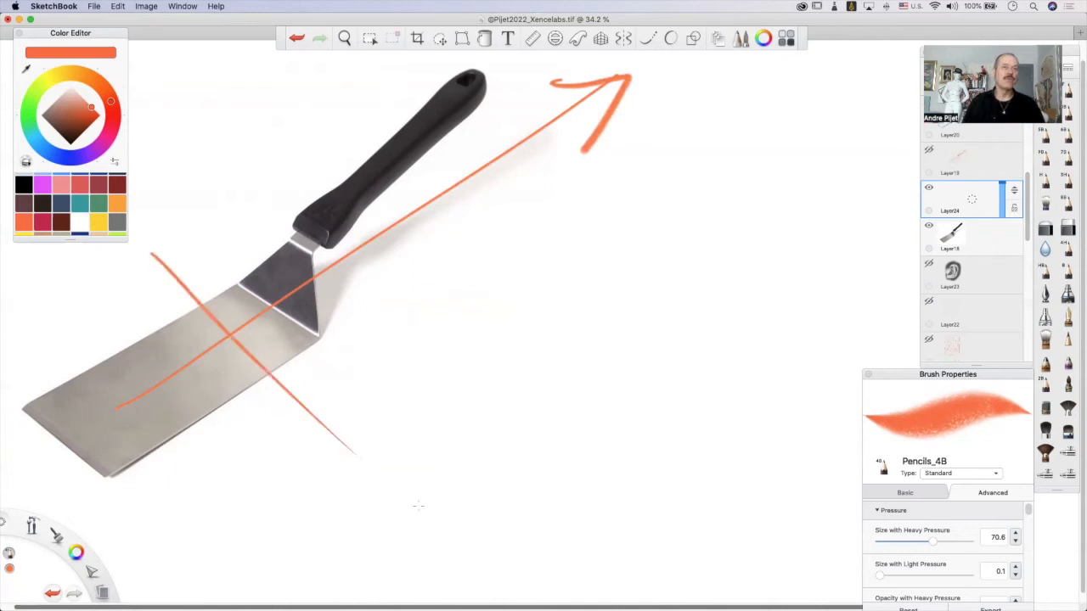
pyautogui.moveTo(148, 299)
pyautogui.mouseDown()
pyautogui.moveTo(150, 253)
pyautogui.moveTo(197, 261)
pyautogui.mouseUp()
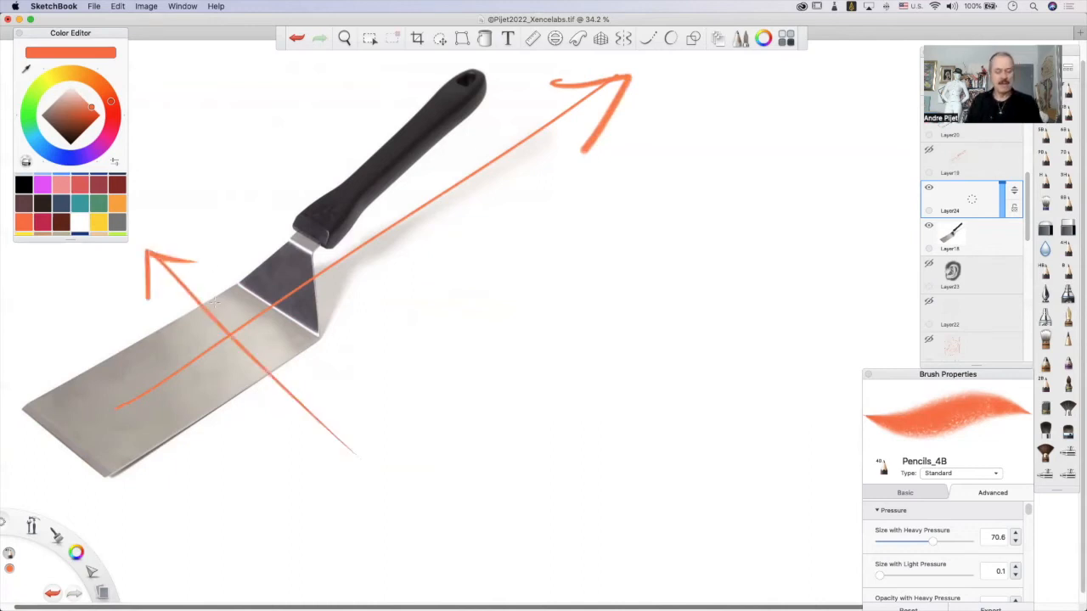
pyautogui.press('super+z')
pyautogui.press('super+z')
pyautogui.press('super+z')
pyautogui.press('super+z')
pyautogui.press('super+z')
pyautogui.press('super+z')
# Draw a small diagonal arrow pointing down towards the handle above the spatula, and undo it.
pyautogui.press('super+z')
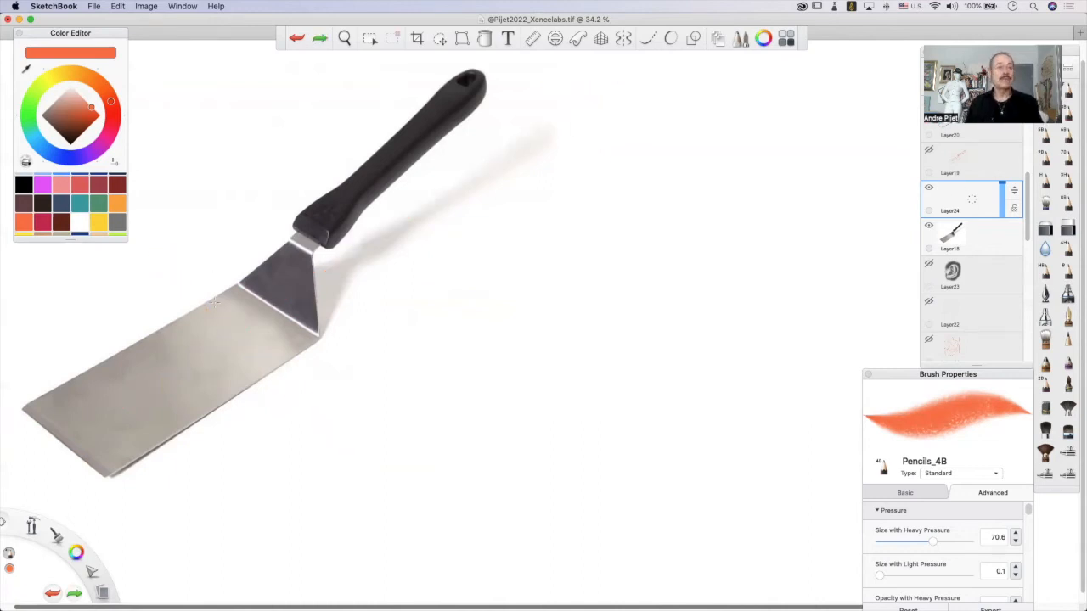
pyautogui.moveTo(215, 78); pyautogui.dragTo(274, 147)
pyautogui.moveTo(224, 122); pyautogui.dragTo(274, 146)
pyautogui.moveTo(261, 100); pyautogui.dragTo(273, 148)
pyautogui.press('super+z')
pyautogui.press('super+z')
pyautogui.press('super+z')
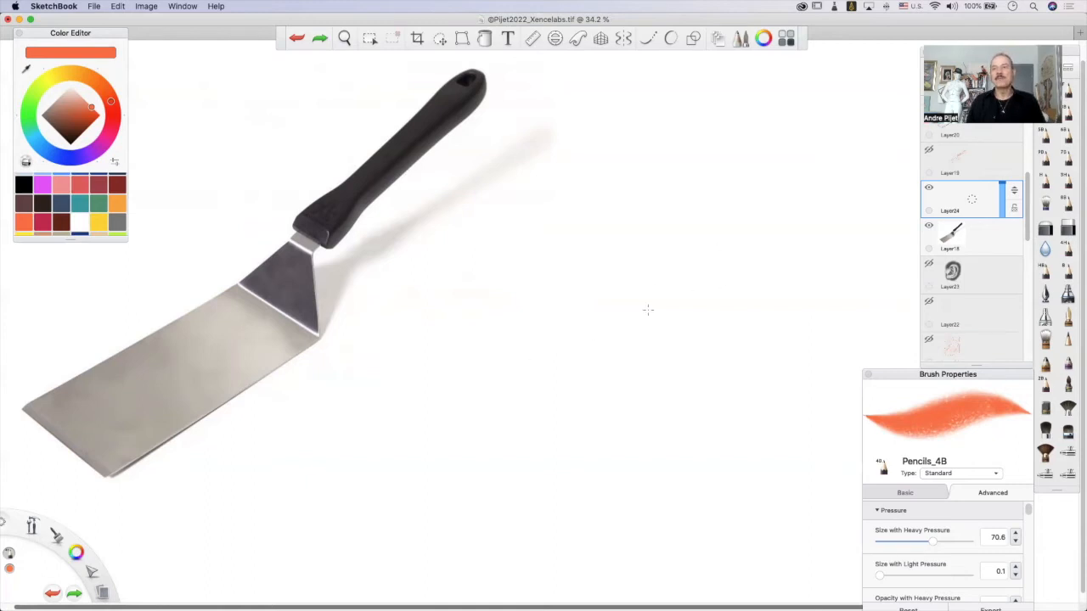
# Draw a long arrow rising to the right beside the spatula, replacing a trial line, and cross it with an arrow pointing up-left.
pyautogui.moveTo(722, 265); pyautogui.dragTo(355, 428)
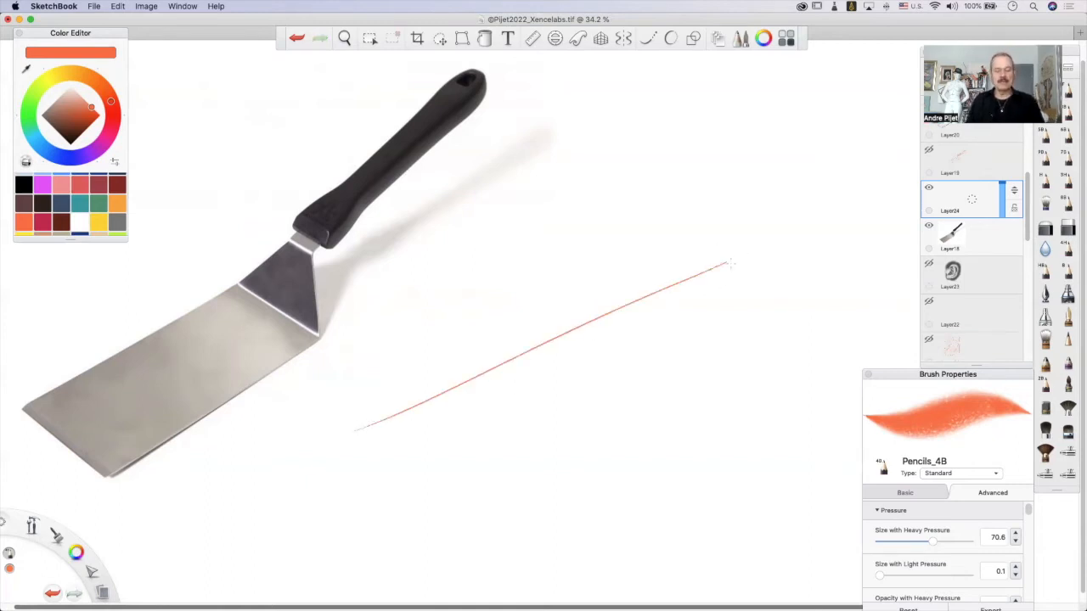
pyautogui.press('super+z')
pyautogui.moveTo(798, 255); pyautogui.dragTo(390, 433)
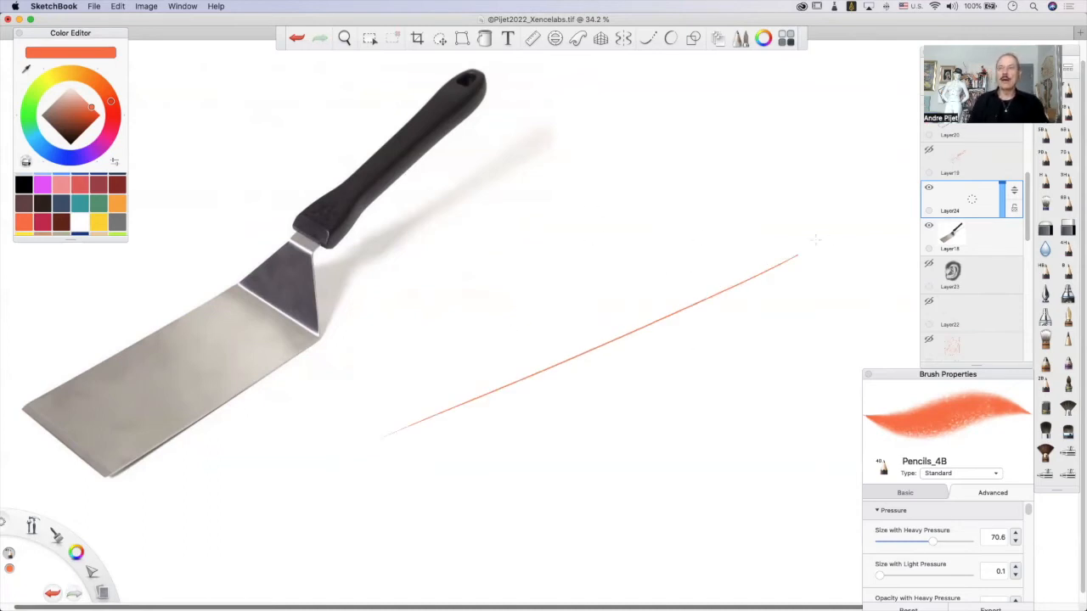
pyautogui.moveTo(774, 254)
pyautogui.mouseDown()
pyautogui.moveTo(821, 251)
pyautogui.moveTo(788, 278)
pyautogui.mouseUp()
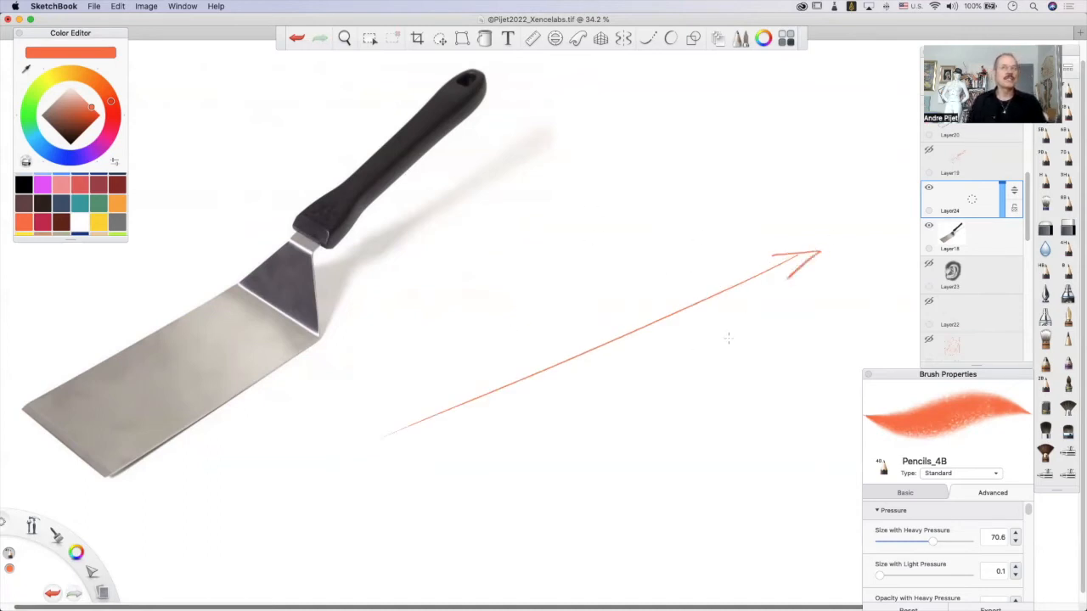
pyautogui.moveTo(482, 186); pyautogui.dragTo(807, 363)
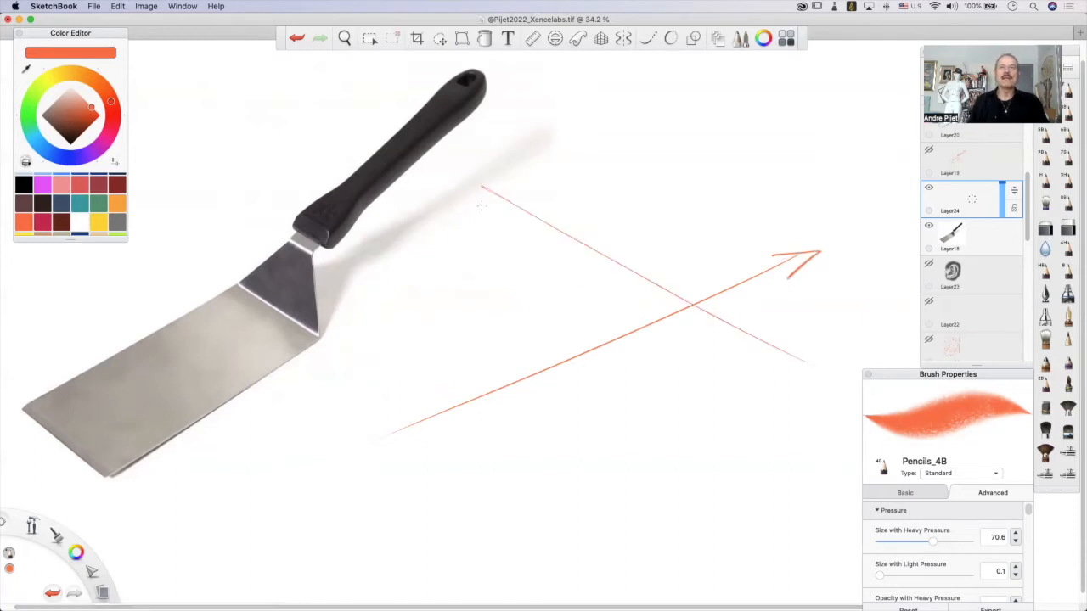
pyautogui.moveTo(480, 185)
pyautogui.mouseDown()
pyautogui.moveTo(491, 206)
pyautogui.moveTo(504, 183)
pyautogui.mouseUp()
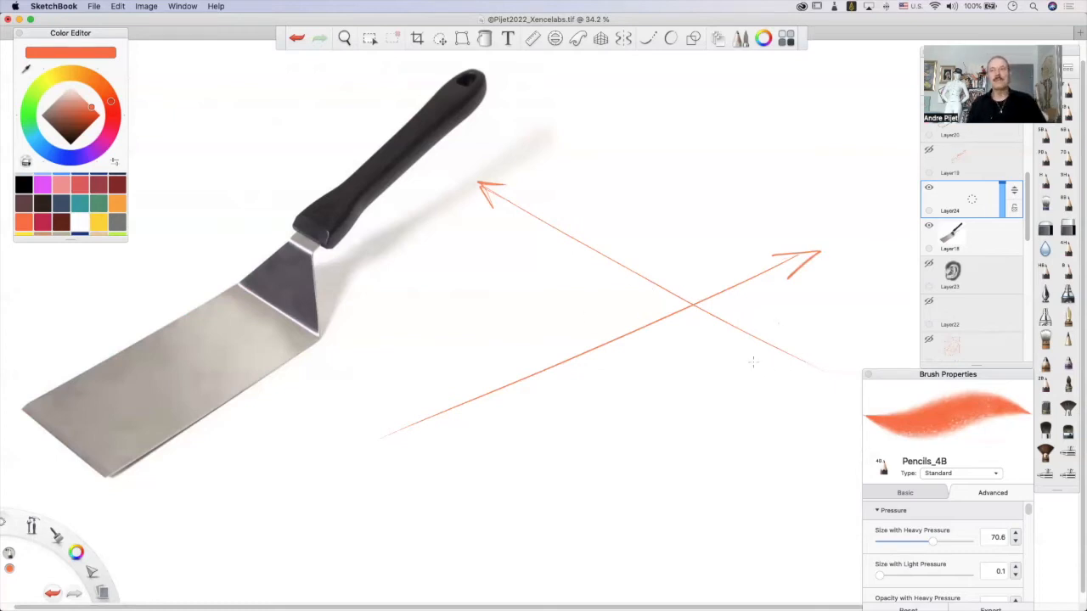
# Draw a second rising line below the first arrow and connect the two with short crosswise strokes for the blade's near edge.
pyautogui.moveTo(838, 319); pyautogui.dragTo(455, 514)
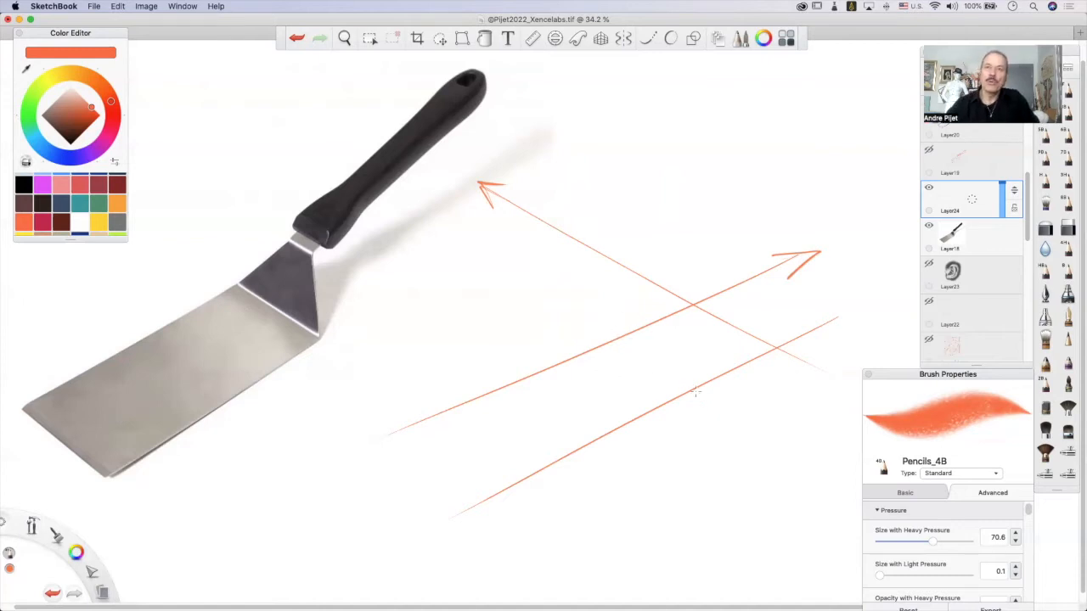
pyautogui.moveTo(610, 342); pyautogui.dragTo(695, 387)
pyautogui.moveTo(608, 334); pyautogui.dragTo(697, 388)
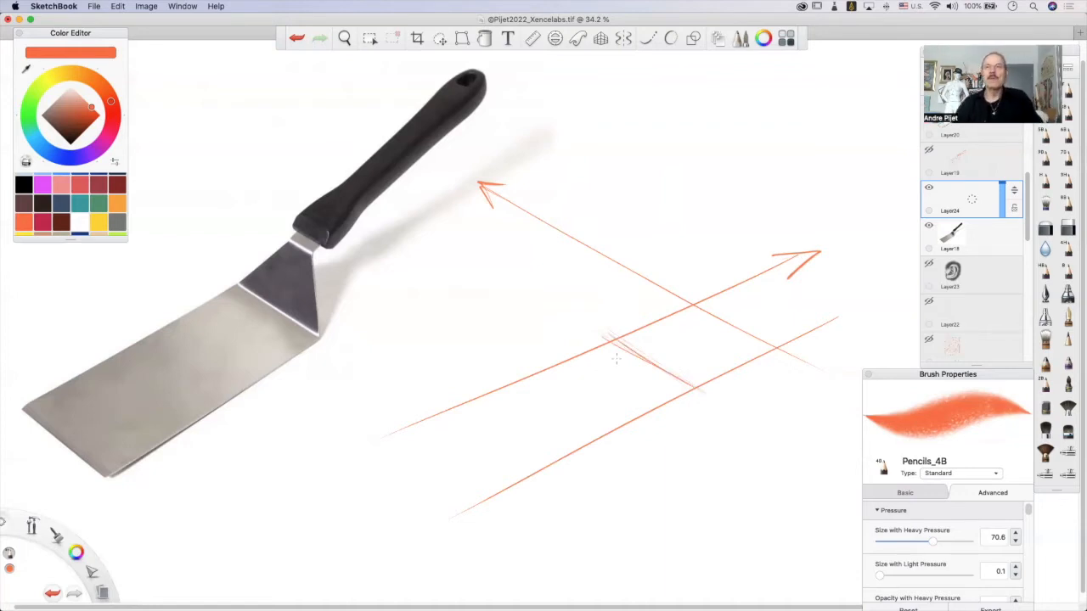
# Try another crosswise stroke and a small lengthwise arrow inside the blade shape, and undo them.
pyautogui.moveTo(598, 344); pyautogui.dragTo(682, 395)
pyautogui.moveTo(636, 368)
pyautogui.mouseDown()
pyautogui.moveTo(724, 316)
pyautogui.moveTo(706, 346)
pyautogui.moveTo(633, 357)
pyautogui.moveTo(655, 370)
pyautogui.moveTo(778, 291)
pyautogui.mouseUp()
pyautogui.press('super+z')
pyautogui.press('super+z')
pyautogui.press('super+z')
pyautogui.press('super+z')
pyautogui.press('super+z')
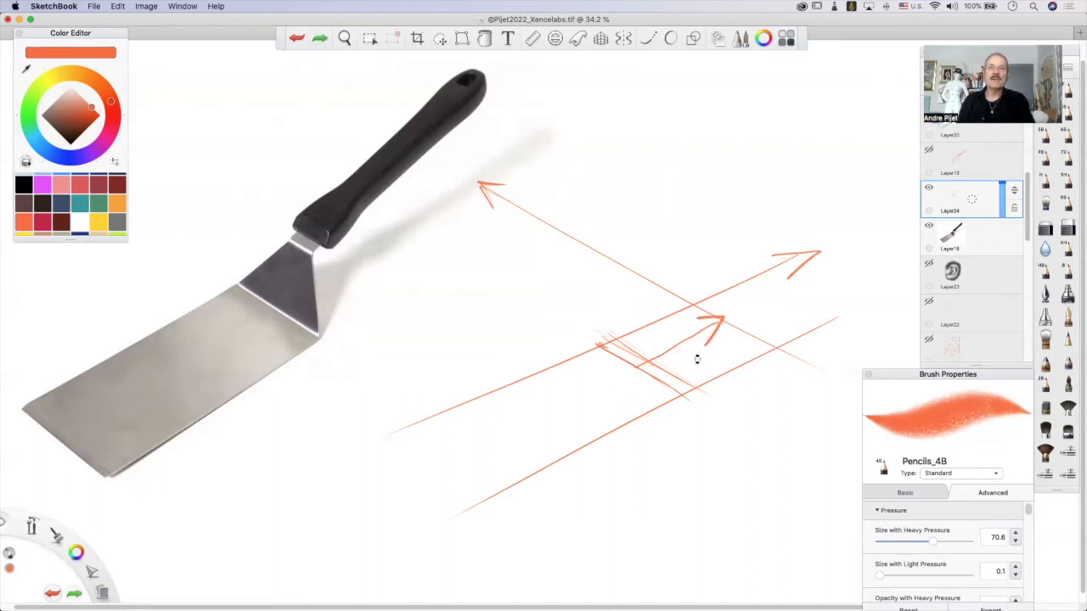
pyautogui.press('super+z')
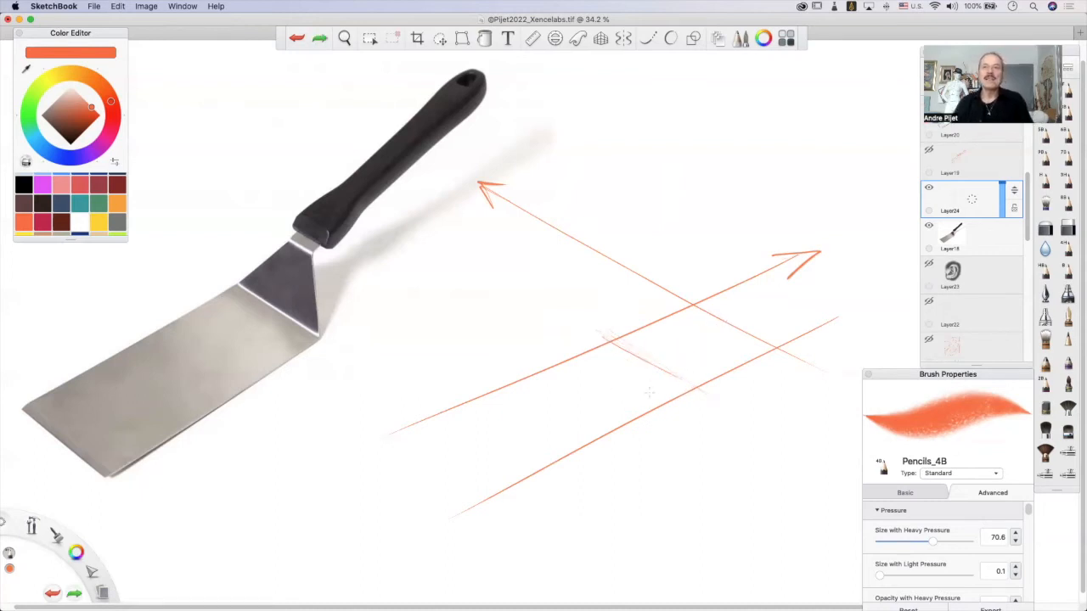
pyautogui.press('super+shift+z')
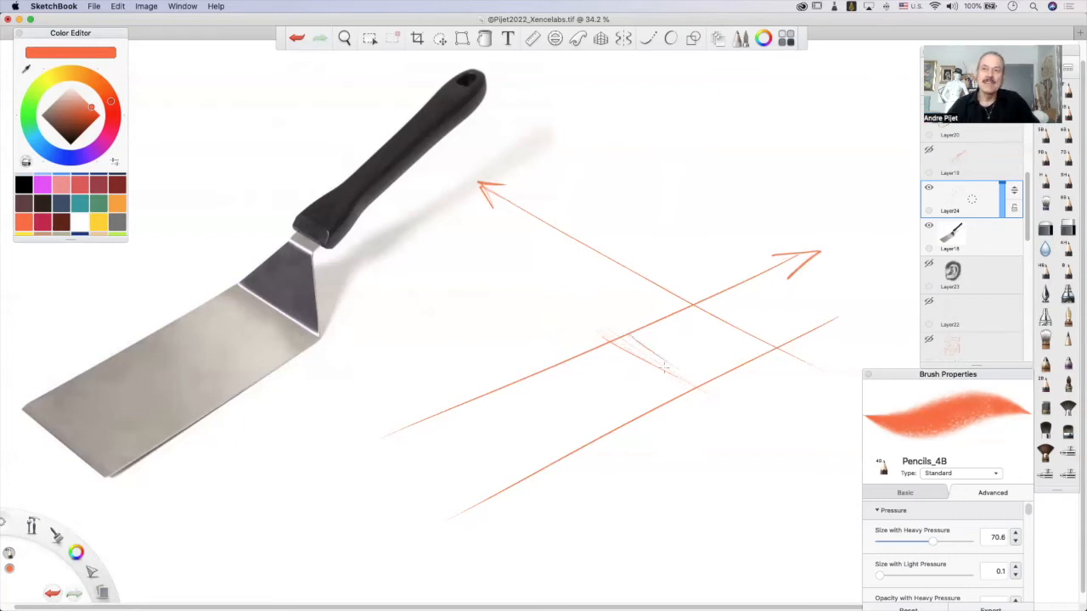
pyautogui.press('super+z')
# Try reinforcing the short crosswise edge with a small arrow pointing up-left beside it, and undo these strokes.
pyautogui.moveTo(615, 340); pyautogui.dragTo(700, 384)
pyautogui.moveTo(649, 356); pyautogui.dragTo(703, 384)
pyautogui.moveTo(667, 326)
pyautogui.mouseDown()
pyautogui.moveTo(726, 364)
pyautogui.moveTo(665, 322)
pyautogui.moveTo(692, 324)
pyautogui.mouseUp()
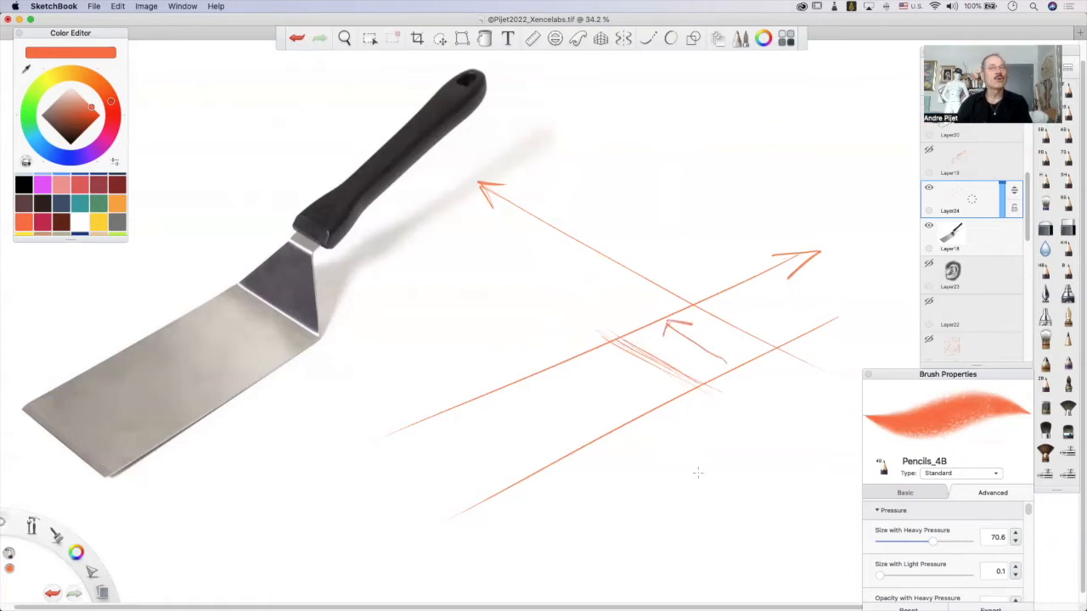
pyautogui.press('super+z')
pyautogui.press('super+z')
pyautogui.press('super+z')
pyautogui.press('super+z')
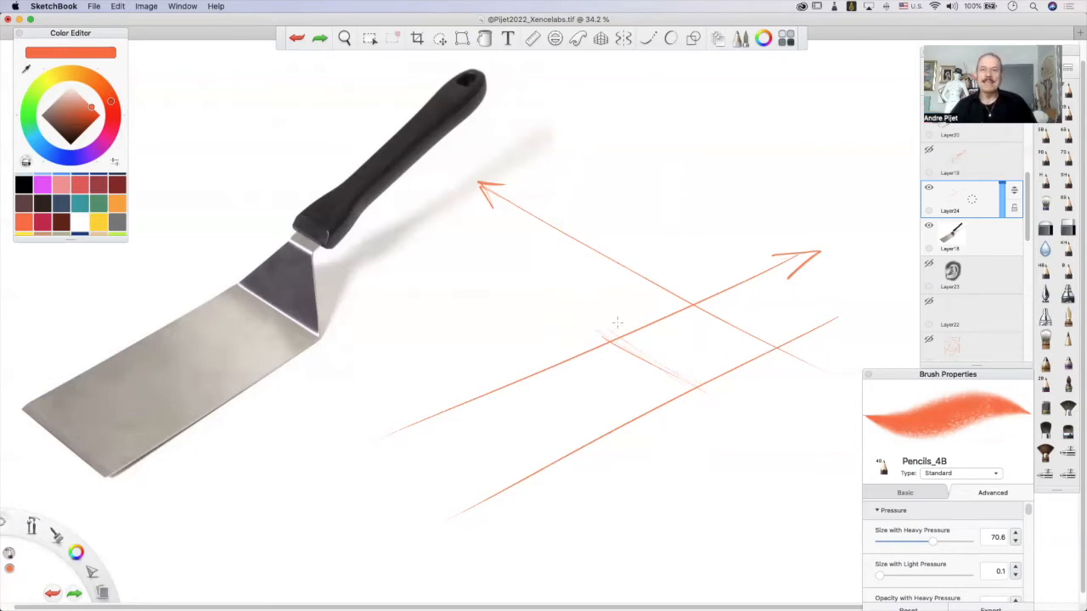
# Reinforce the short crosswise edge and draw a long centre line between the two rising lines, replacing a faint trial.
pyautogui.moveTo(602, 334); pyautogui.dragTo(689, 388)
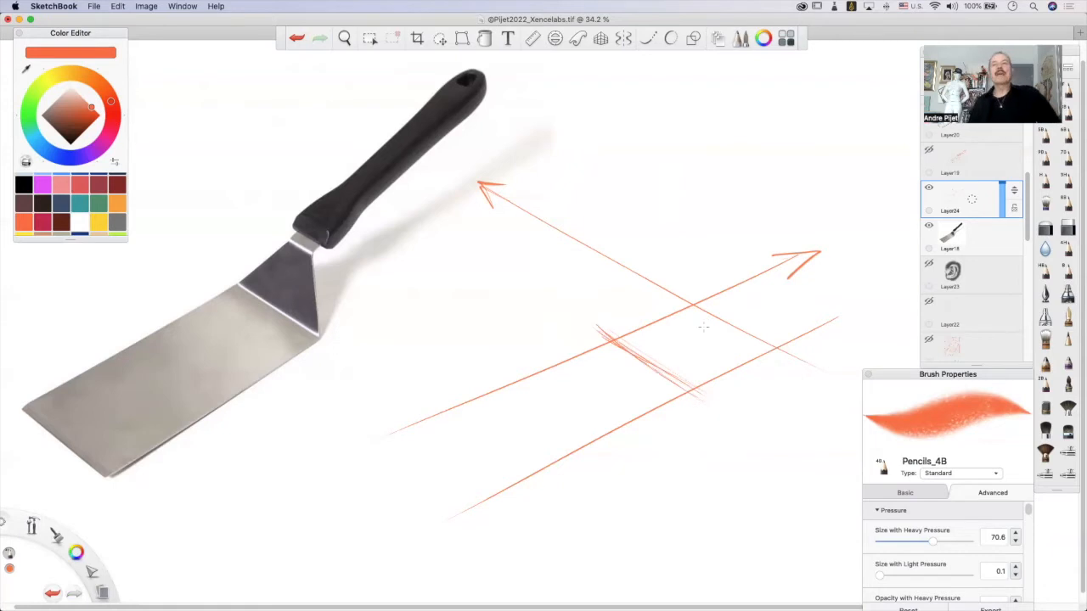
pyautogui.moveTo(790, 293); pyautogui.dragTo(586, 397)
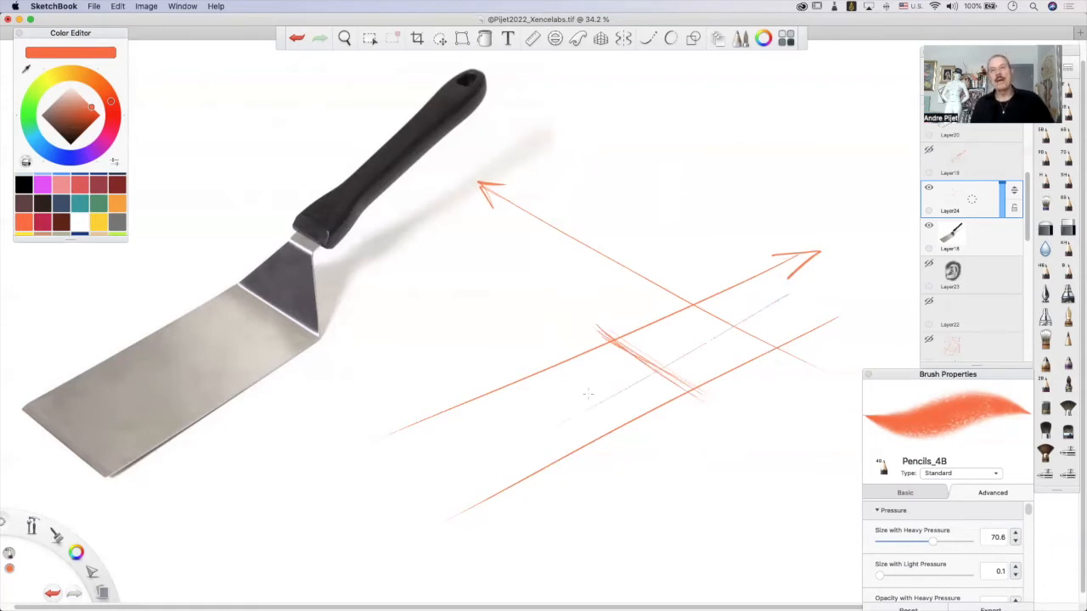
pyautogui.press('super+z')
pyautogui.moveTo(790, 293); pyautogui.dragTo(429, 465)
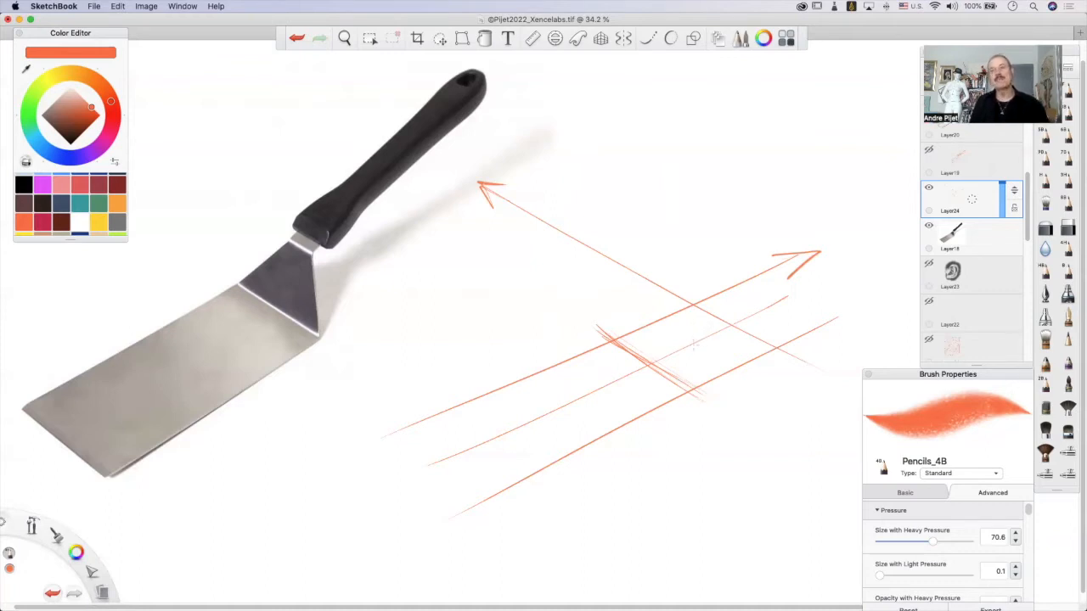
# Draw a near-vertical and a near-horizontal diagonal across the blade's four-sided shape, undoing the trial strokes of the horizontal one.
pyautogui.moveTo(697, 287)
pyautogui.mouseDown()
pyautogui.moveTo(688, 397)
pyautogui.moveTo(697, 282)
pyautogui.moveTo(689, 359)
pyautogui.mouseUp()
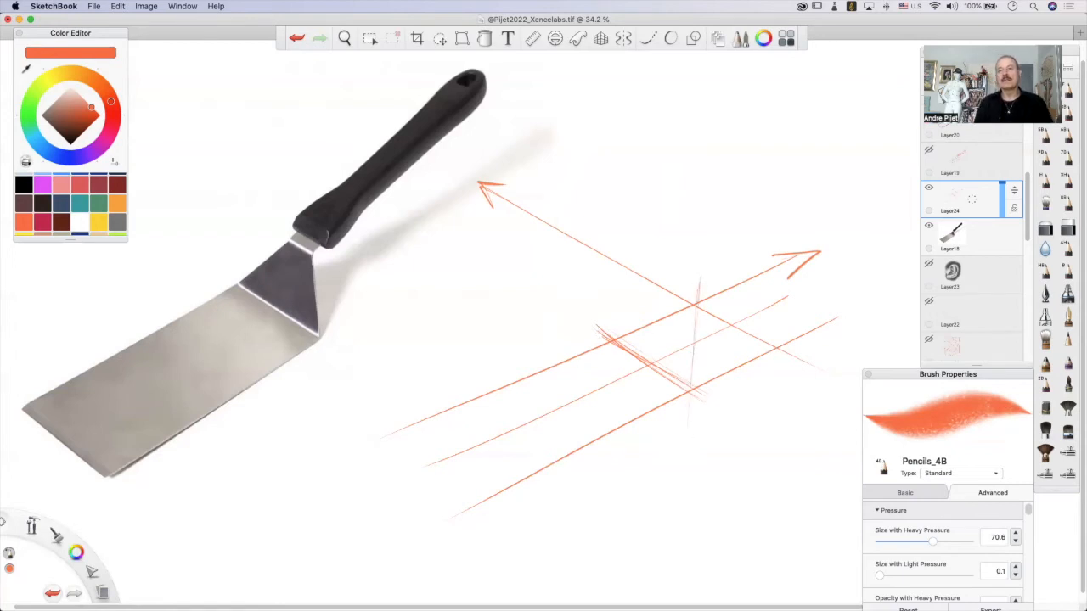
pyautogui.moveTo(596, 336)
pyautogui.mouseDown()
pyautogui.moveTo(788, 342)
pyautogui.moveTo(600, 335)
pyautogui.mouseUp()
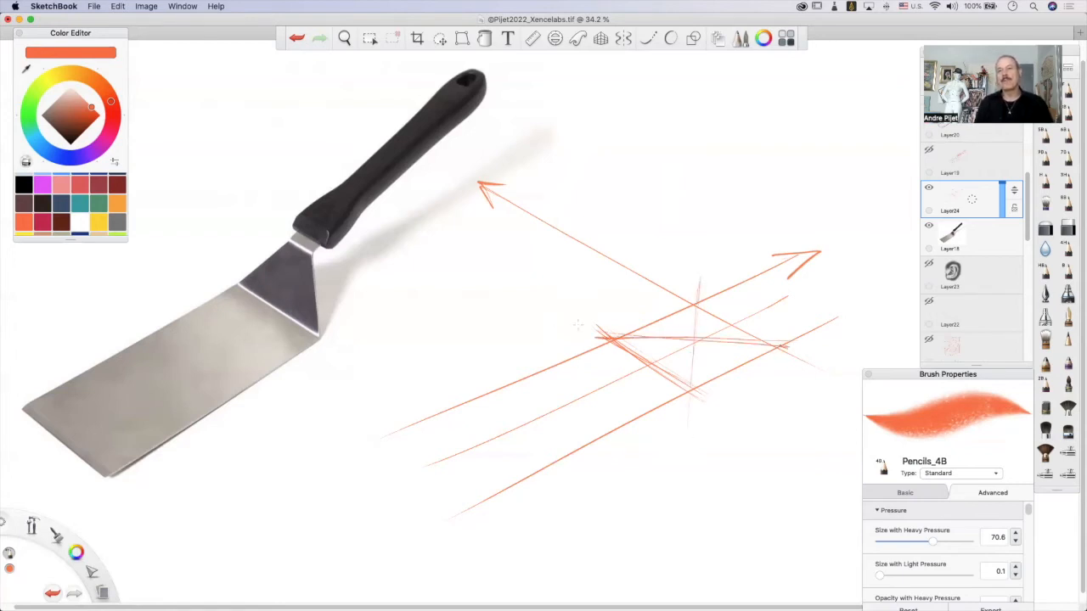
pyautogui.press('super+z')
pyautogui.press('super+z')
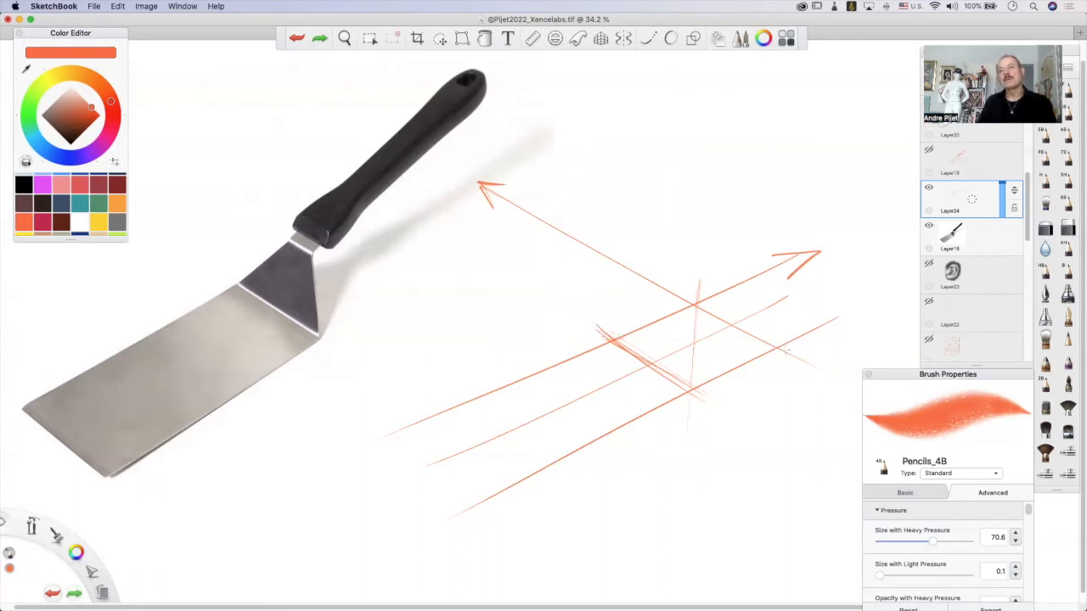
pyautogui.moveTo(800, 344); pyautogui.dragTo(560, 308)
# Mark dots at the diagonals' crossing, the short crosswise edge's midpoint and the two far blade corners, and retrace the centre line.
pyautogui.press('super+z')
pyautogui.moveTo(614, 331); pyautogui.dragTo(788, 343)
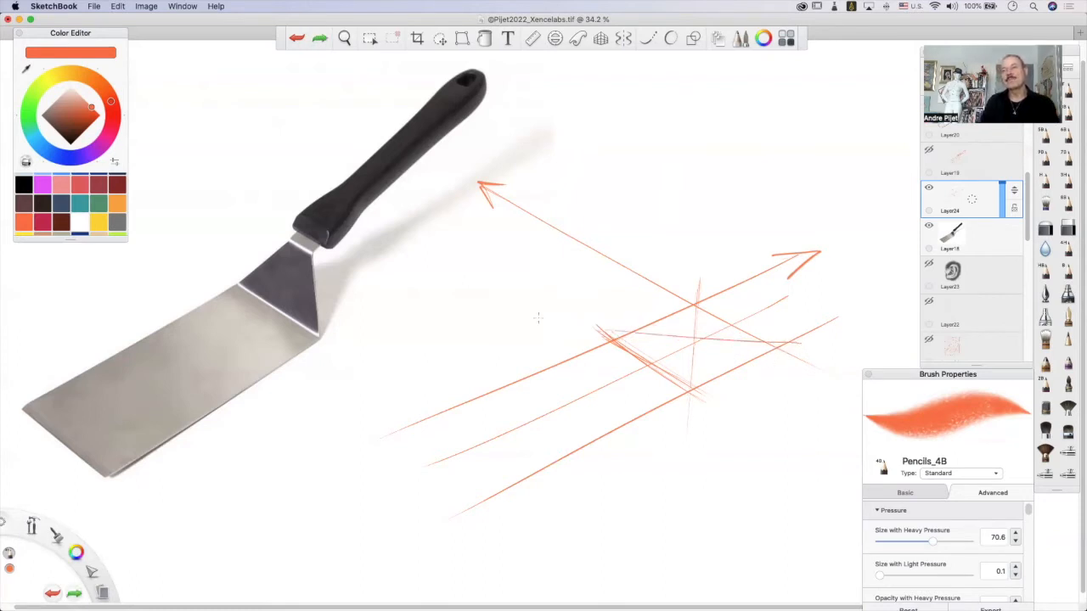
pyautogui.press('super+z')
pyautogui.press('shift+super+z')
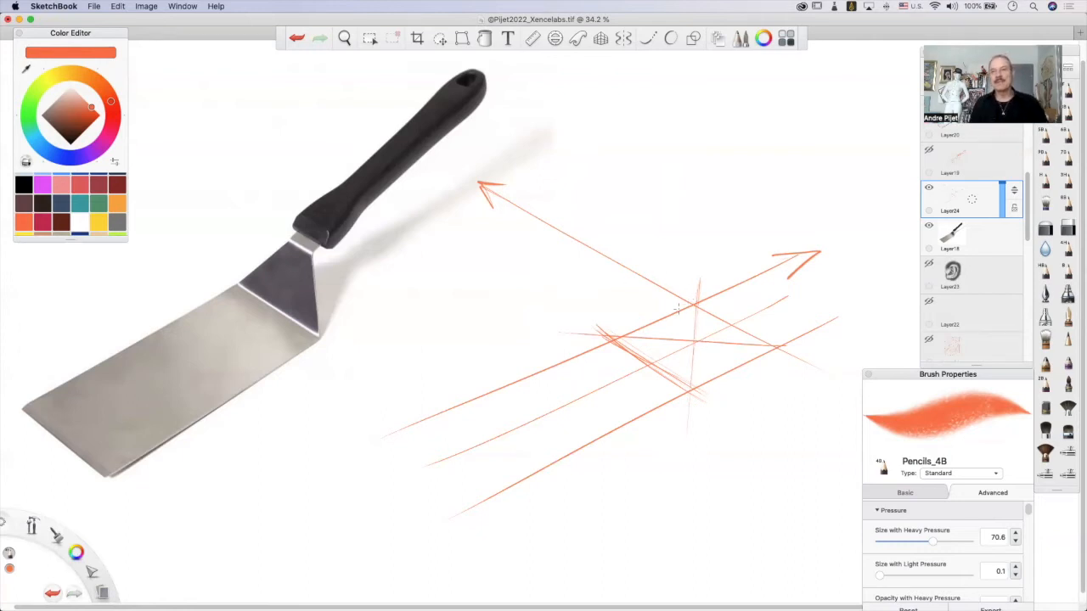
pyautogui.moveTo(694, 341); pyautogui.dragTo(695, 342)
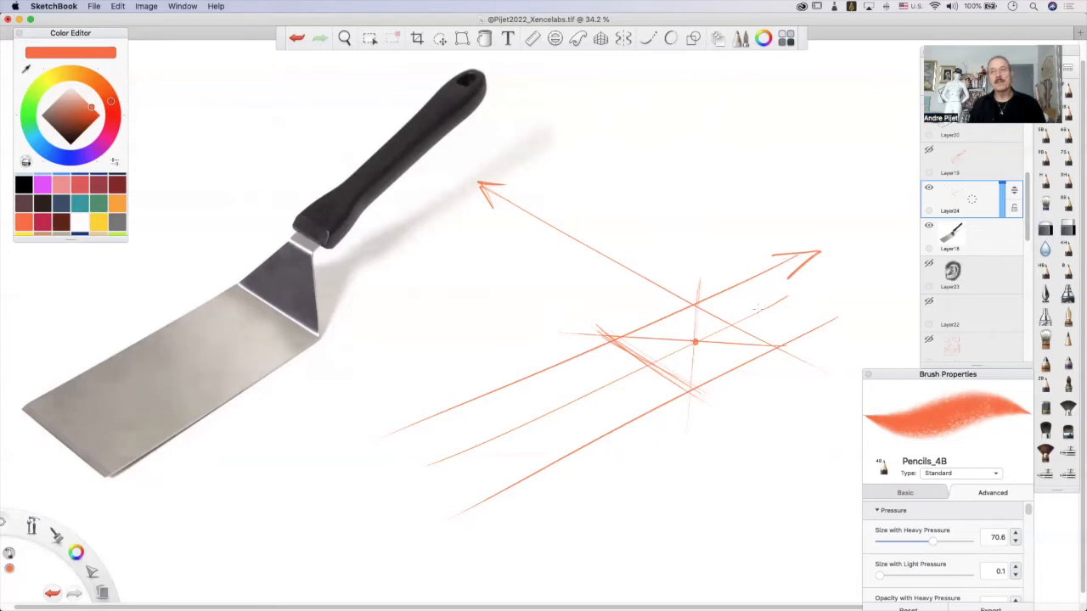
pyautogui.moveTo(750, 309); pyautogui.dragTo(552, 413)
pyautogui.click(649, 364)
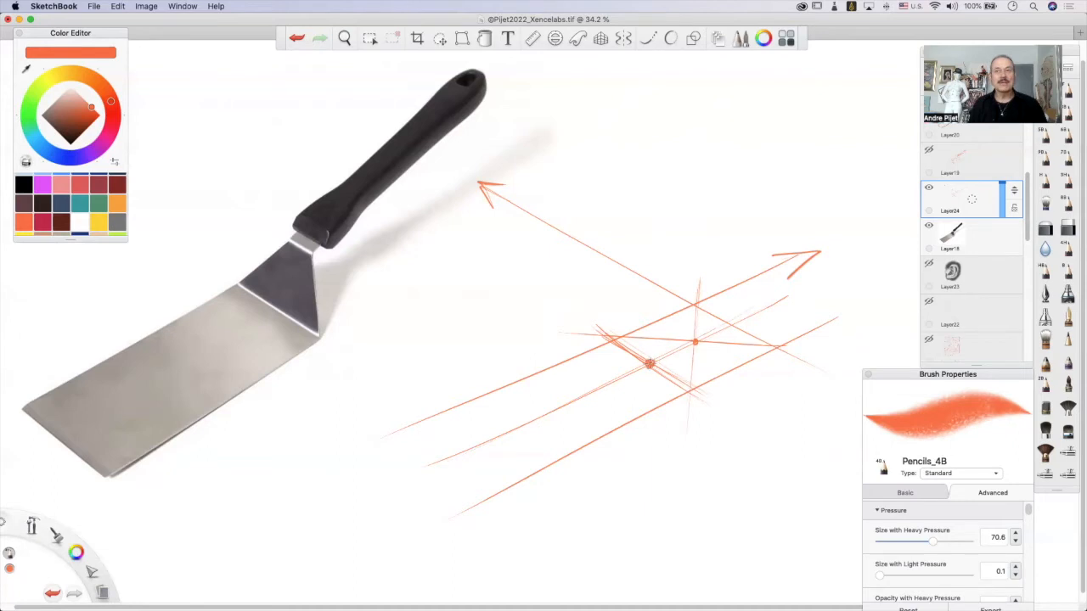
pyautogui.click(695, 304)
pyautogui.moveTo(694, 305); pyautogui.dragTo(693, 306)
pyautogui.click(776, 347)
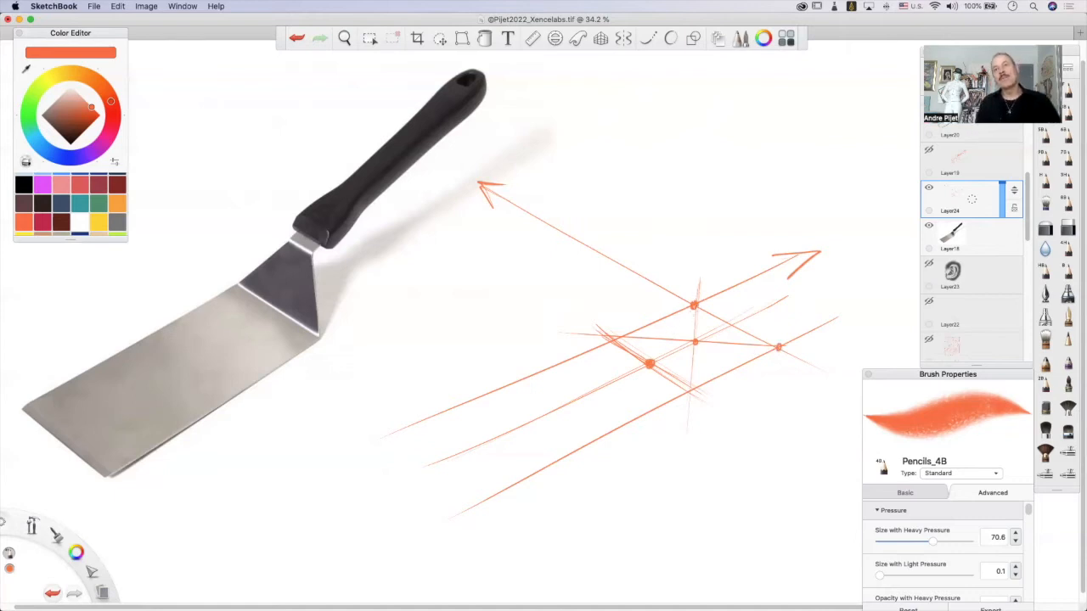
# Project a diagonal from the upper far corner through the midpoint dot to the lower edge, and draw a parallel crosswise edge there.
pyautogui.moveTo(692, 308); pyautogui.dragTo(614, 417)
pyautogui.moveTo(658, 347)
pyautogui.mouseDown()
pyautogui.moveTo(572, 458)
pyautogui.moveTo(629, 384)
pyautogui.moveTo(584, 448)
pyautogui.mouseUp()
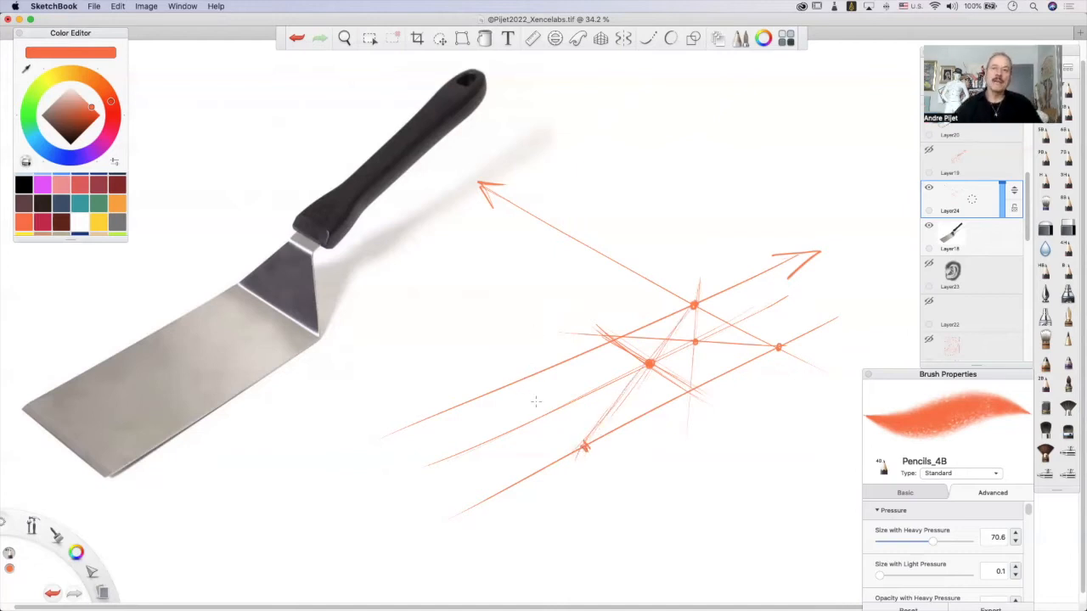
pyautogui.moveTo(505, 376)
pyautogui.mouseDown()
pyautogui.moveTo(578, 436)
pyautogui.moveTo(508, 366)
pyautogui.moveTo(598, 448)
pyautogui.moveTo(574, 422)
pyautogui.mouseUp()
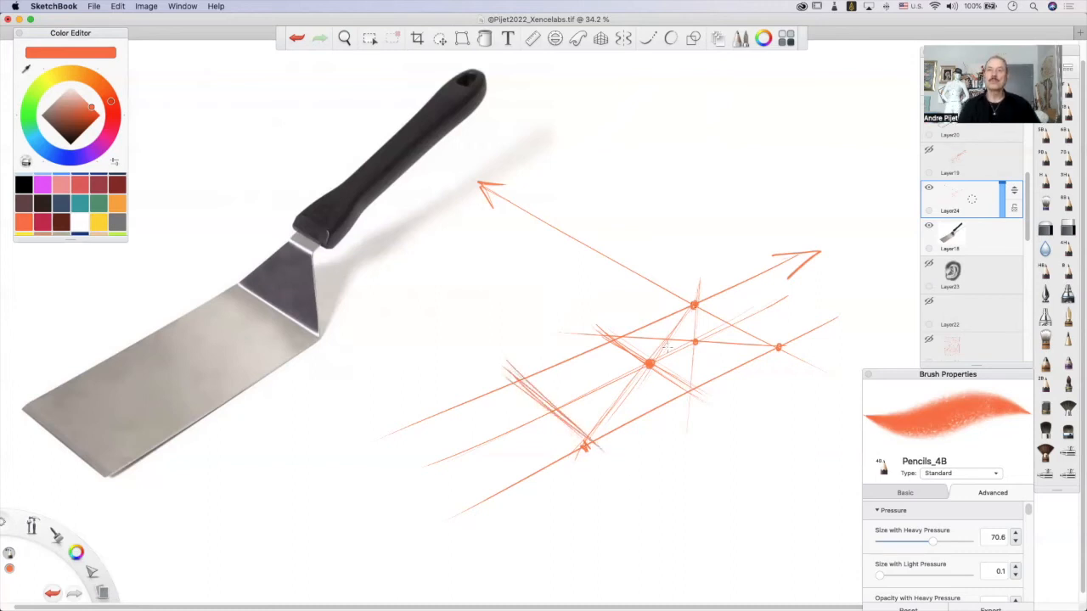
# Reinforce the projected diagonal and the new crosswise edge, and clean away the overlapping strokes just outside that edge.
pyautogui.moveTo(641, 386); pyautogui.dragTo(617, 411)
pyautogui.moveTo(617, 411); pyautogui.dragTo(598, 436)
pyautogui.moveTo(520, 371); pyautogui.dragTo(559, 408)
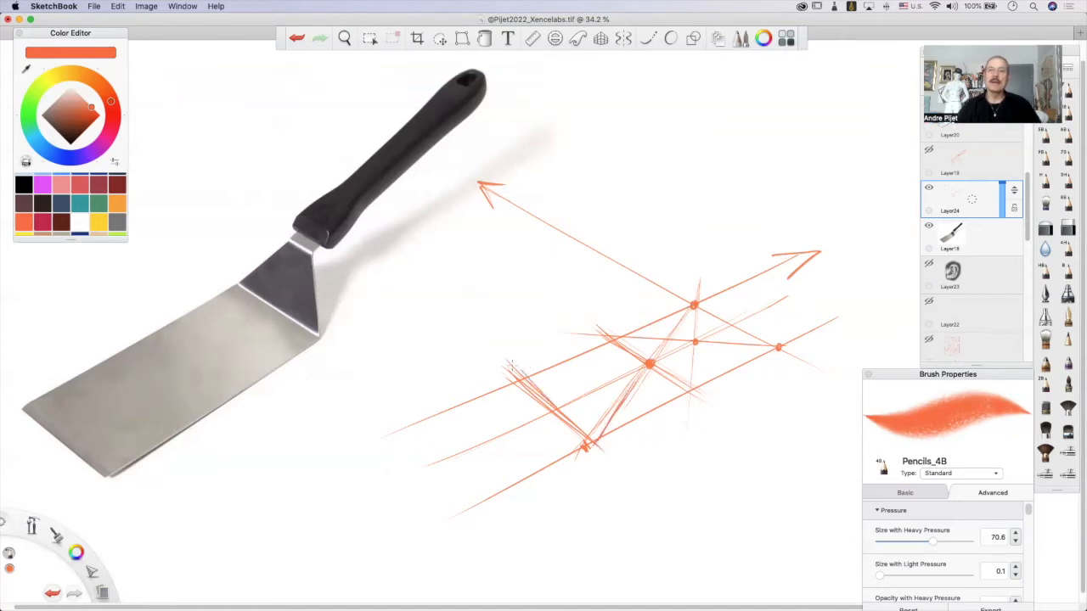
pyautogui.moveTo(515, 371)
pyautogui.mouseDown()
pyautogui.moveTo(603, 455)
pyautogui.moveTo(543, 396)
pyautogui.moveTo(598, 438)
pyautogui.mouseUp()
pyautogui.moveTo(551, 398); pyautogui.dragTo(613, 449)
pyautogui.moveTo(523, 374); pyautogui.dragTo(570, 417)
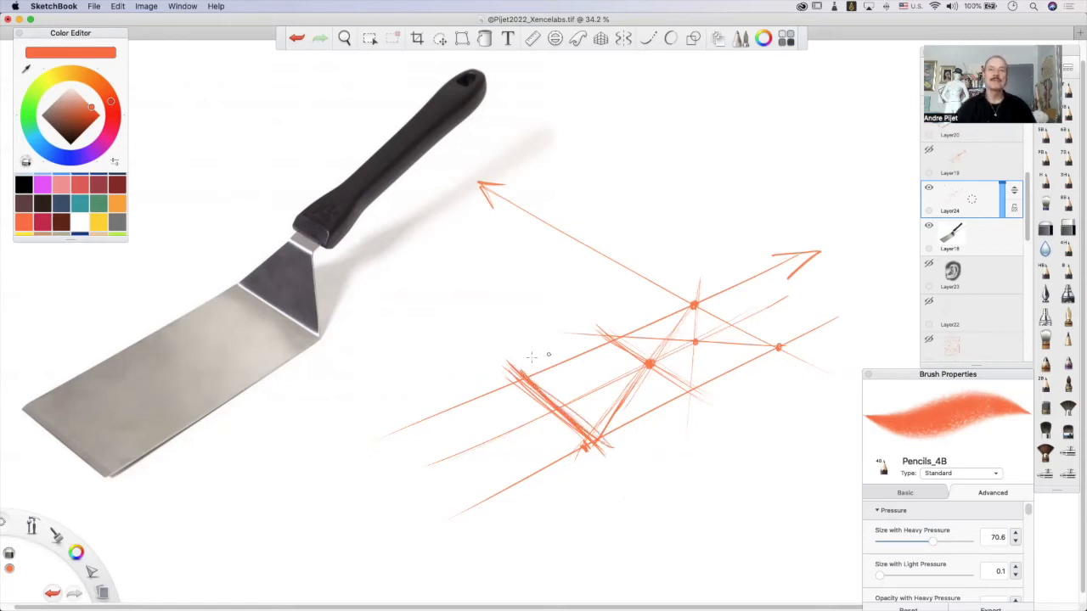
pyautogui.moveTo(513, 380)
pyautogui.mouseDown()
pyautogui.moveTo(605, 456)
pyautogui.moveTo(591, 448)
pyautogui.mouseUp()
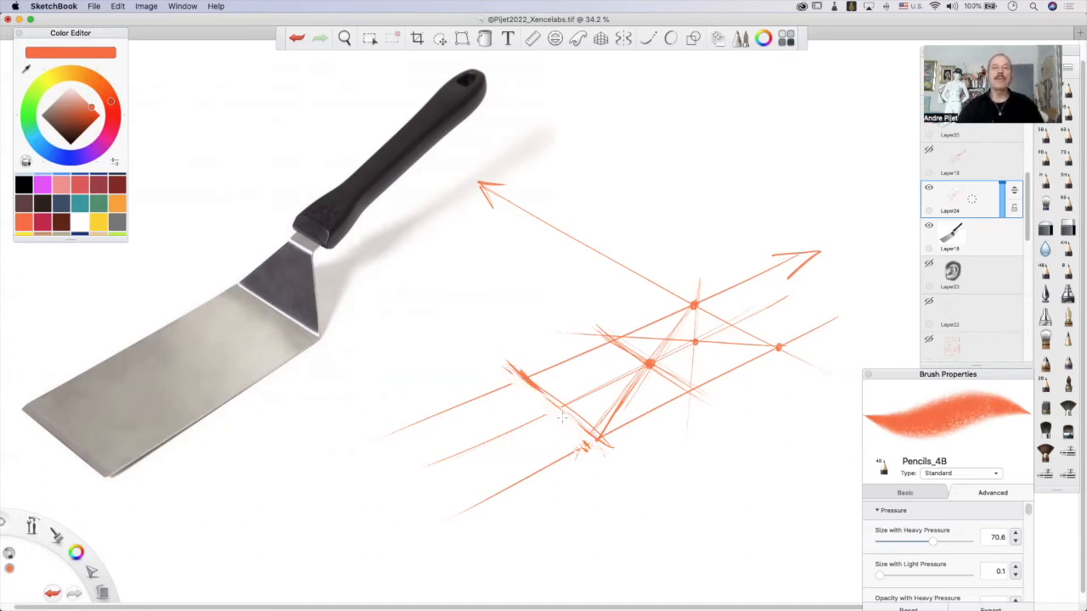
pyautogui.moveTo(525, 375); pyautogui.dragTo(597, 436)
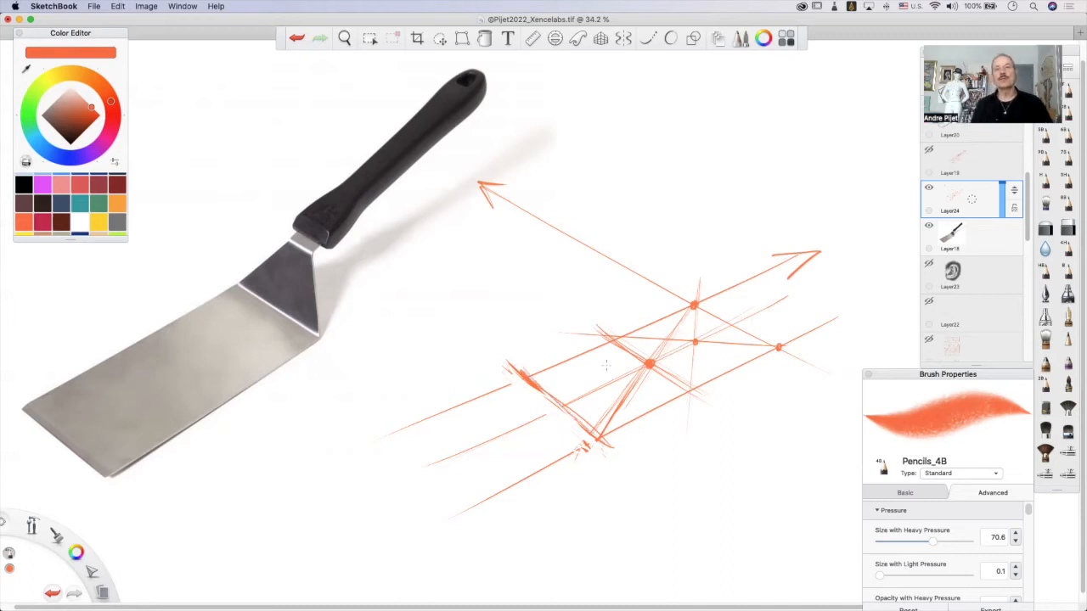
# Draw both diagonals across the blade's second section and add parallel crosswise strokes that subdivide it.
pyautogui.moveTo(615, 338)
pyautogui.mouseDown()
pyautogui.moveTo(605, 464)
pyautogui.moveTo(618, 324)
pyautogui.moveTo(601, 455)
pyautogui.moveTo(606, 388)
pyautogui.moveTo(598, 439)
pyautogui.mouseUp()
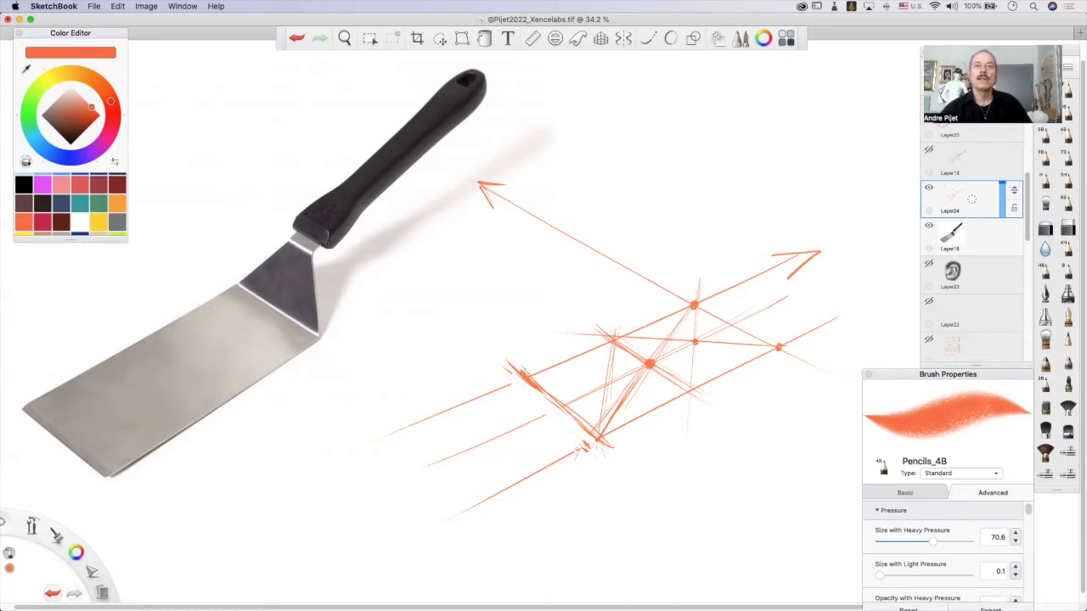
pyautogui.moveTo(528, 378); pyautogui.dragTo(710, 395)
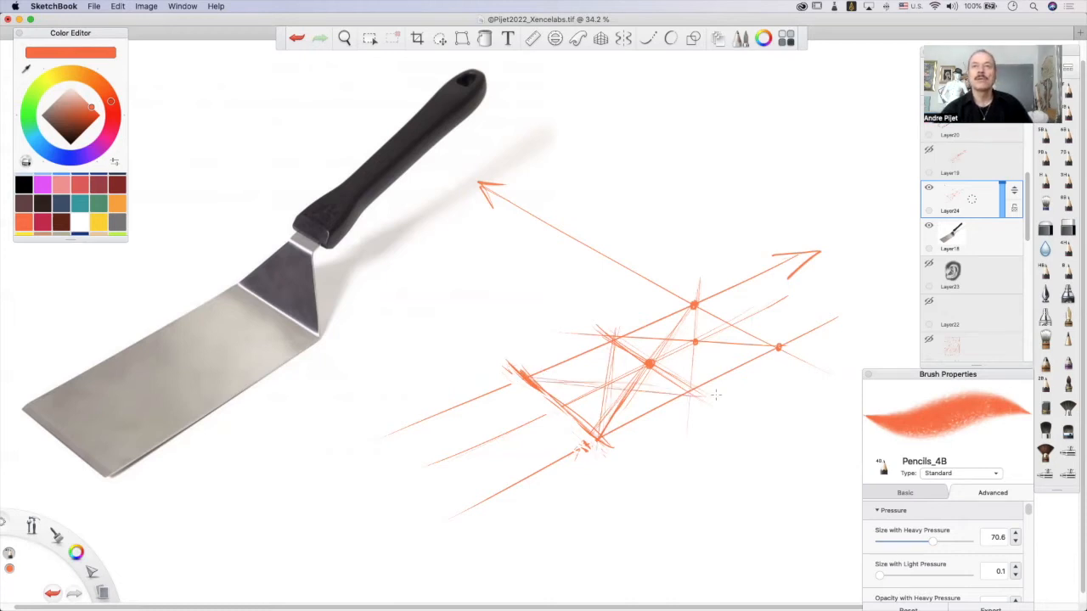
pyautogui.moveTo(570, 355); pyautogui.dragTo(639, 408)
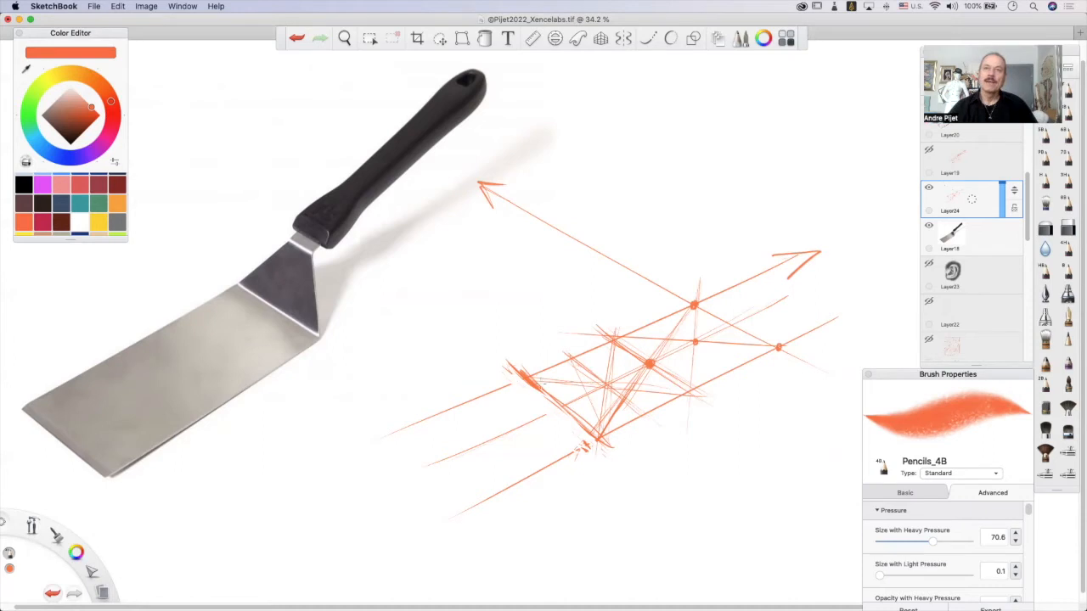
pyautogui.moveTo(527, 377); pyautogui.dragTo(622, 398)
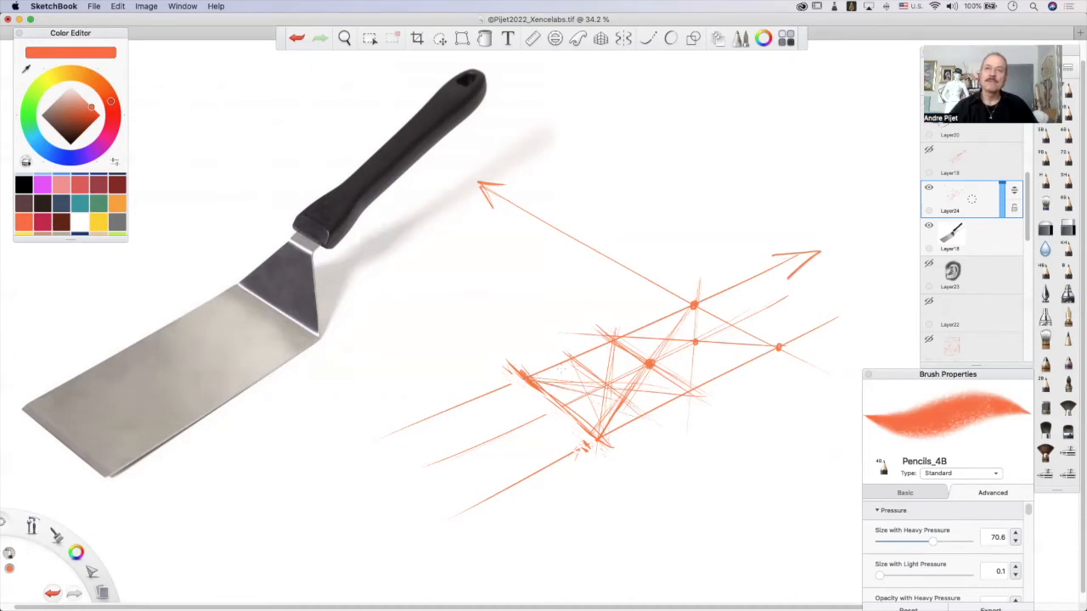
pyautogui.moveTo(550, 364); pyautogui.dragTo(622, 430)
pyautogui.moveTo(577, 353); pyautogui.dragTo(671, 389)
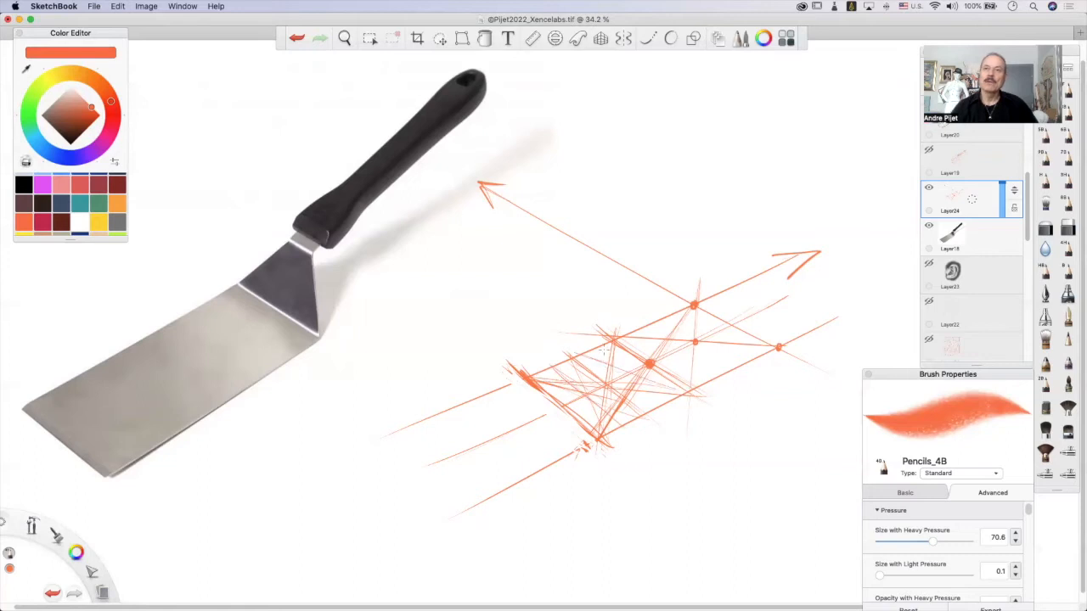
pyautogui.moveTo(631, 355); pyautogui.dragTo(613, 389)
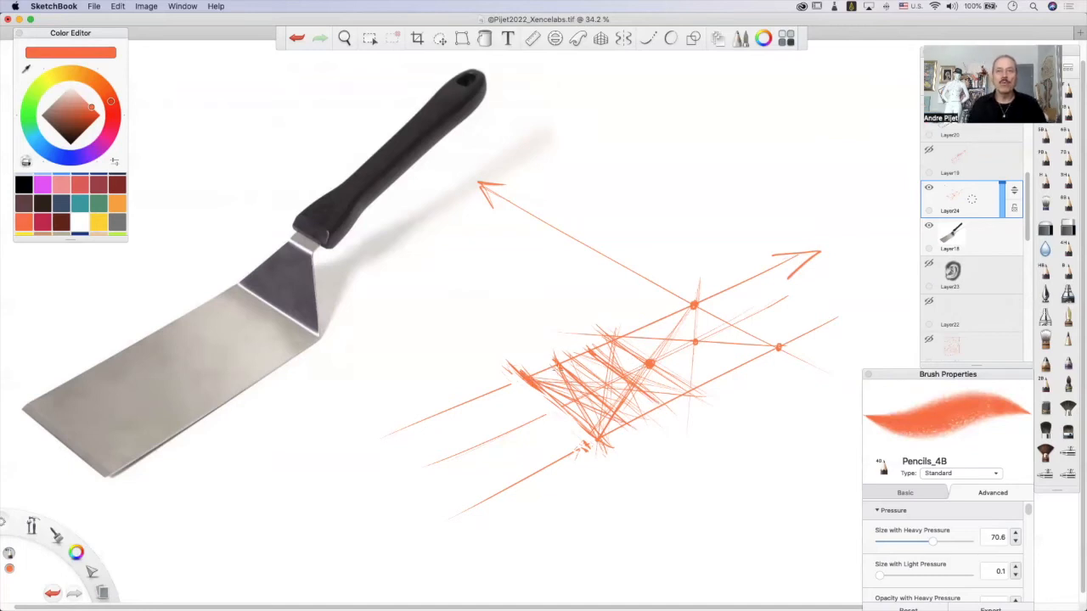
# Mark the front crosswise edge's midpoint, project a steep line through it to the lower edge, and add another crosswise edge beyond.
pyautogui.click(561, 406)
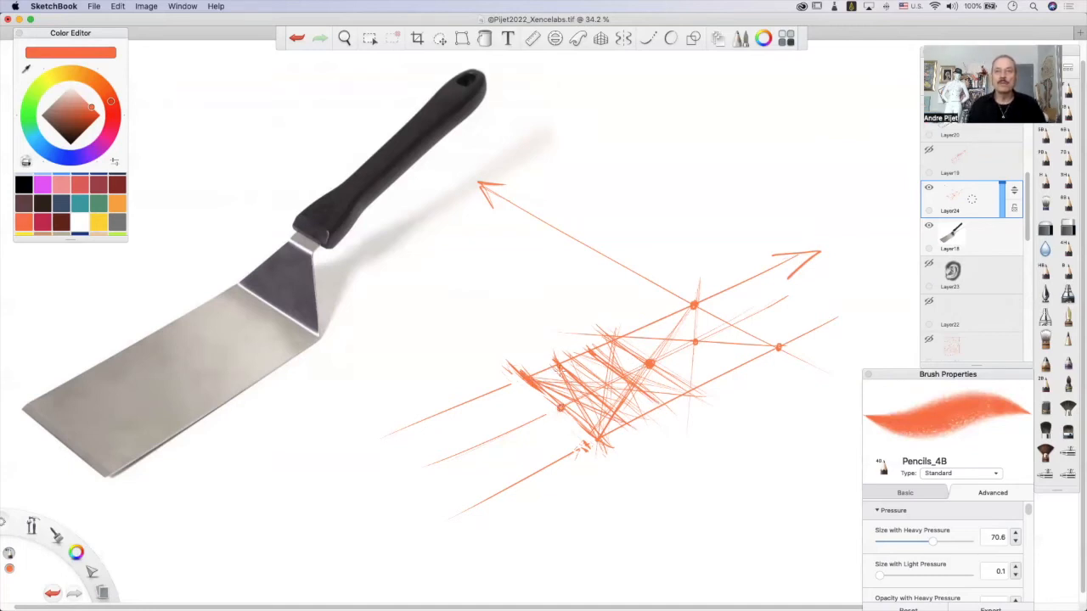
pyautogui.moveTo(561, 412); pyautogui.dragTo(565, 471)
pyautogui.moveTo(554, 368); pyautogui.dragTo(562, 464)
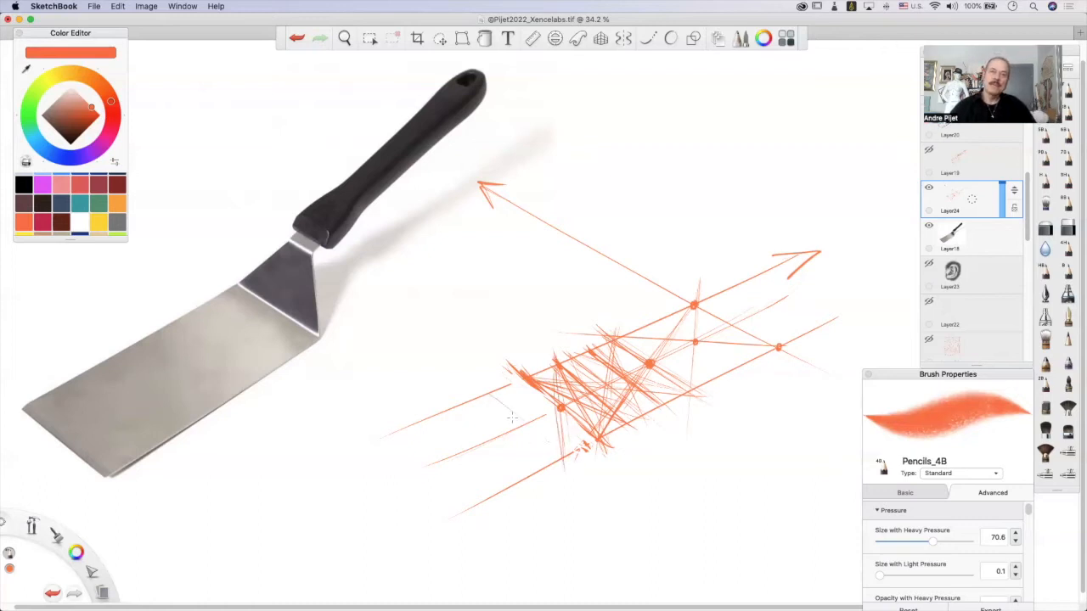
pyautogui.moveTo(492, 390); pyautogui.dragTo(575, 464)
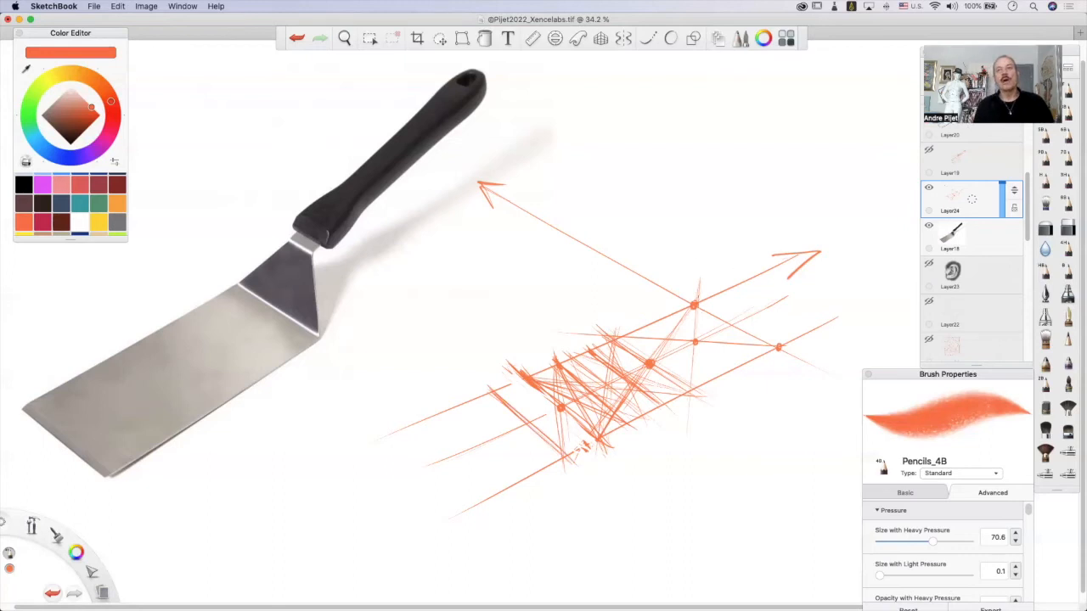
# Retrace the blade's two long edges and far crosswise edge, and undo the stray stroke on the photo.
pyautogui.moveTo(693, 304); pyautogui.dragTo(521, 379)
pyautogui.moveTo(557, 457); pyautogui.dragTo(712, 382)
pyautogui.moveTo(772, 348); pyautogui.dragTo(617, 418)
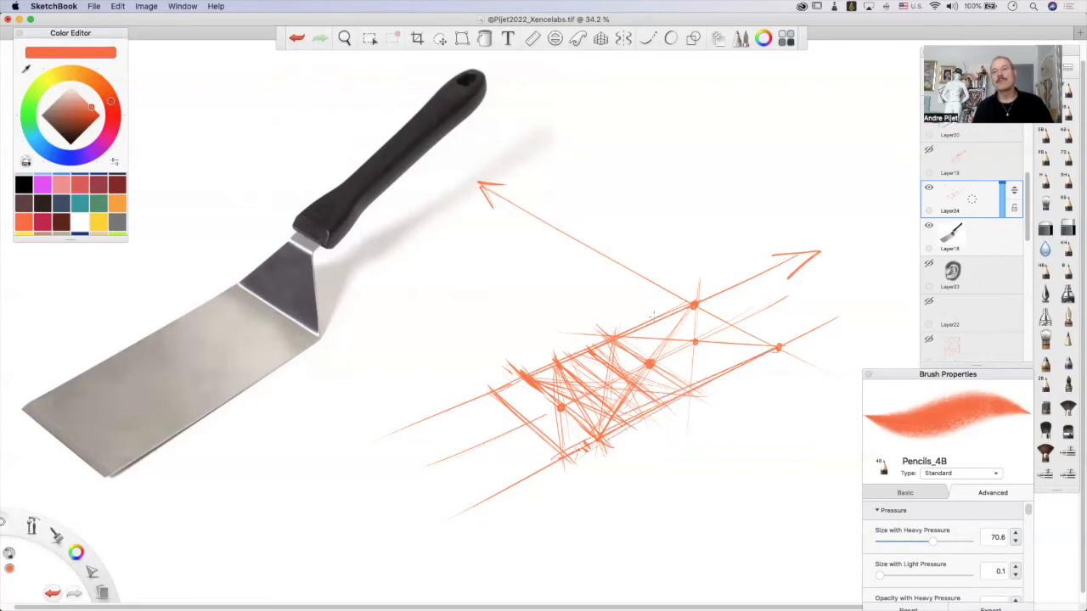
pyautogui.moveTo(700, 307); pyautogui.dragTo(778, 346)
pyautogui.moveTo(216, 357)
pyautogui.mouseDown()
pyautogui.moveTo(159, 386)
pyautogui.moveTo(200, 350)
pyautogui.mouseUp()
pyautogui.hotkey('ctrl', 'z')
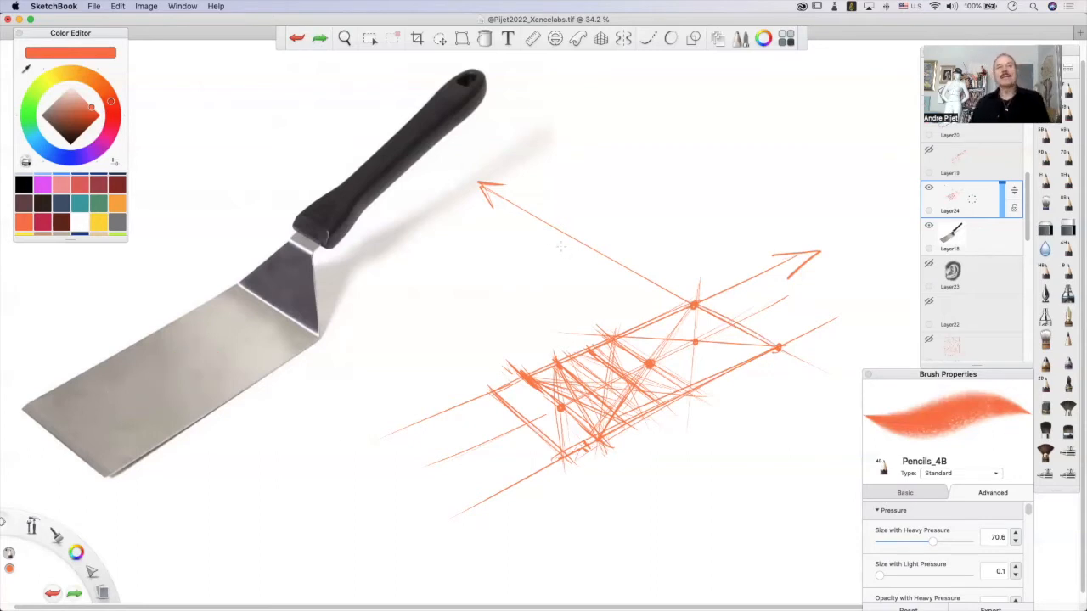
# Move the layer's whole construction sketch down and to the left, closer to the photographed spatula.
pyautogui.click(439, 38)
pyautogui.click(387, 62)
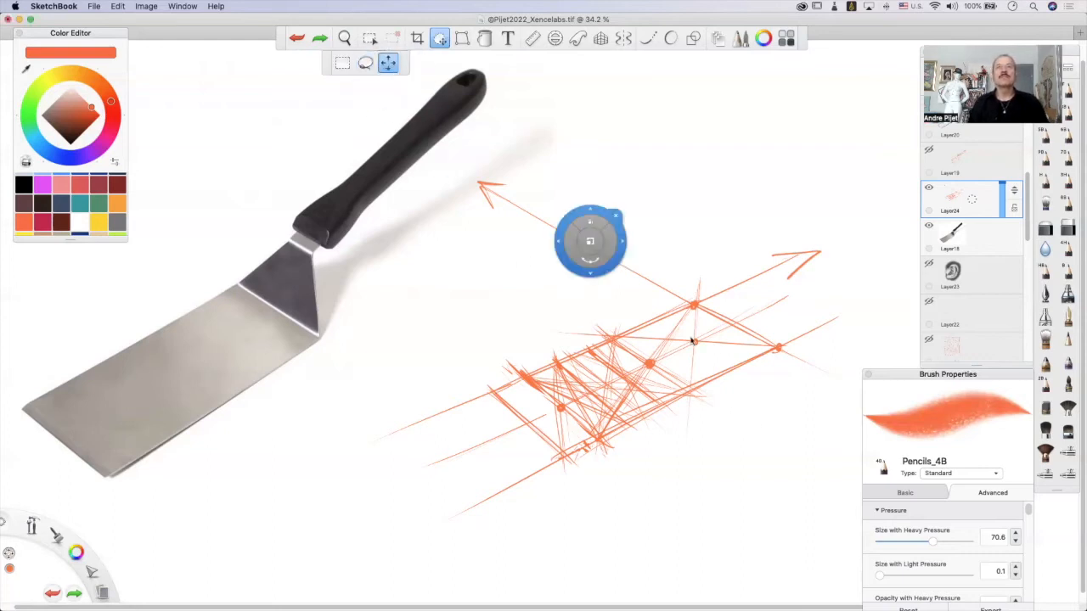
pyautogui.moveTo(679, 492)
pyautogui.mouseDown()
pyautogui.moveTo(628, 523)
pyautogui.moveTo(628, 508)
pyautogui.moveTo(636, 522)
pyautogui.mouseUp()
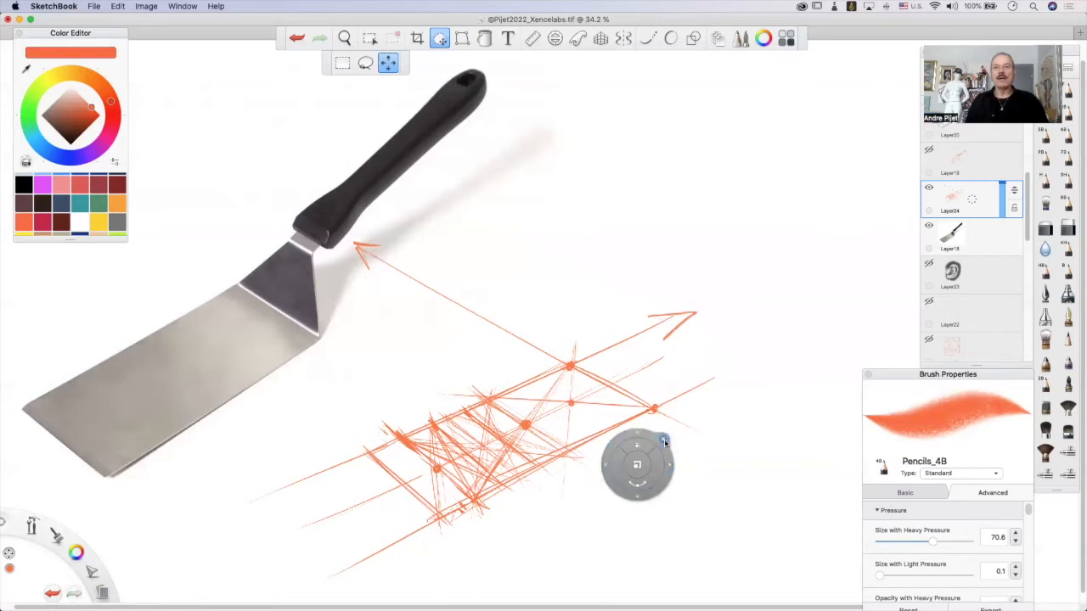
pyautogui.click(664, 440)
# Draw two verticals up from the photographed neck plate's base corners and join their tops with a sloping line, undoing a thick trial stroke.
pyautogui.moveTo(287, 272)
pyautogui.mouseDown()
pyautogui.moveTo(272, 307)
pyautogui.moveTo(299, 249)
pyautogui.moveTo(266, 284)
pyautogui.mouseUp()
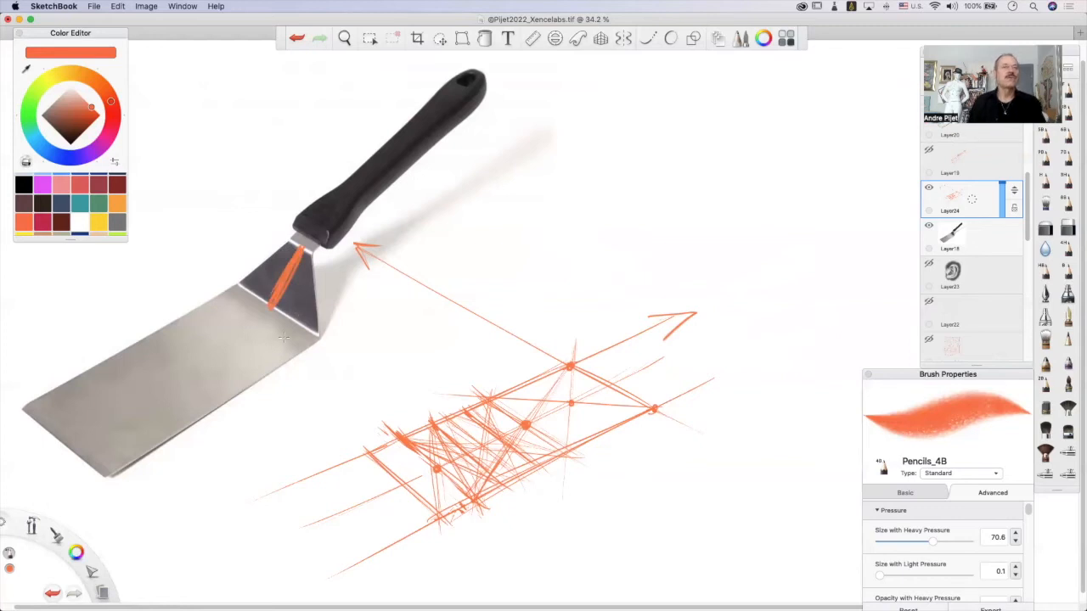
pyautogui.press('super+z')
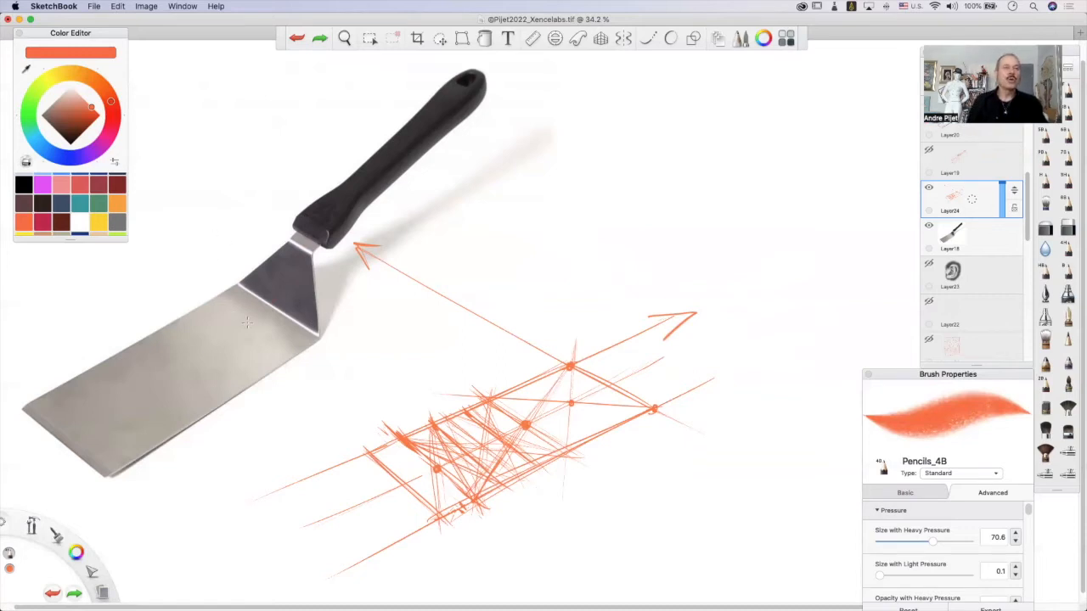
pyautogui.click(276, 301)
pyautogui.moveTo(240, 289); pyautogui.dragTo(240, 219)
pyautogui.moveTo(319, 346); pyautogui.dragTo(319, 216)
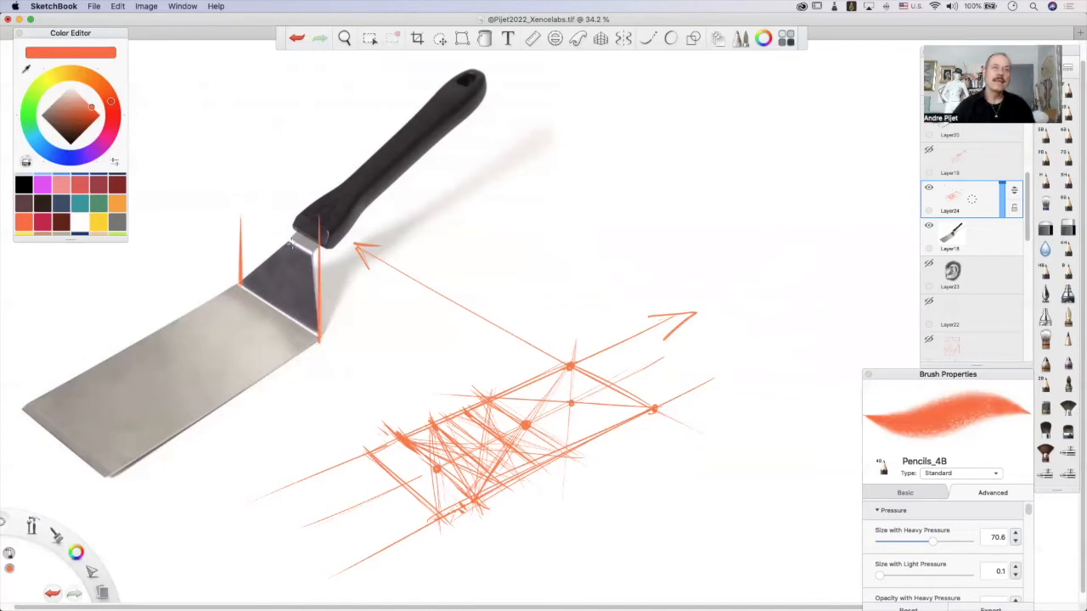
pyautogui.moveTo(240, 210)
pyautogui.mouseDown()
pyautogui.moveTo(339, 274)
pyautogui.moveTo(287, 243)
pyautogui.mouseUp()
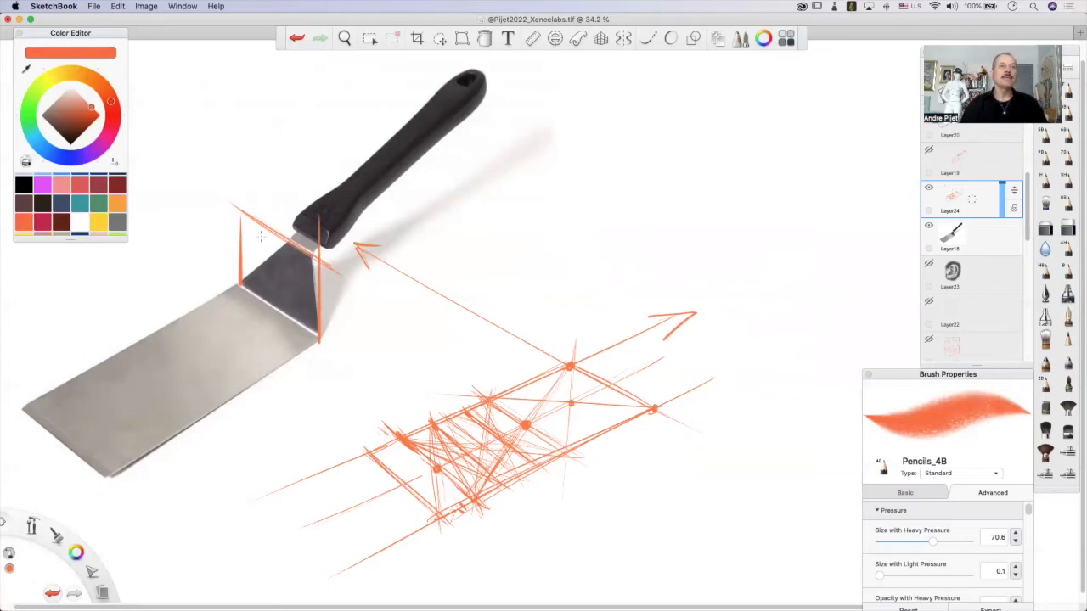
# Add diagonals and a vertical centre line to the box over the neck plate, with slanted guide lines towards the handle.
pyautogui.moveTo(240, 210); pyautogui.dragTo(336, 355)
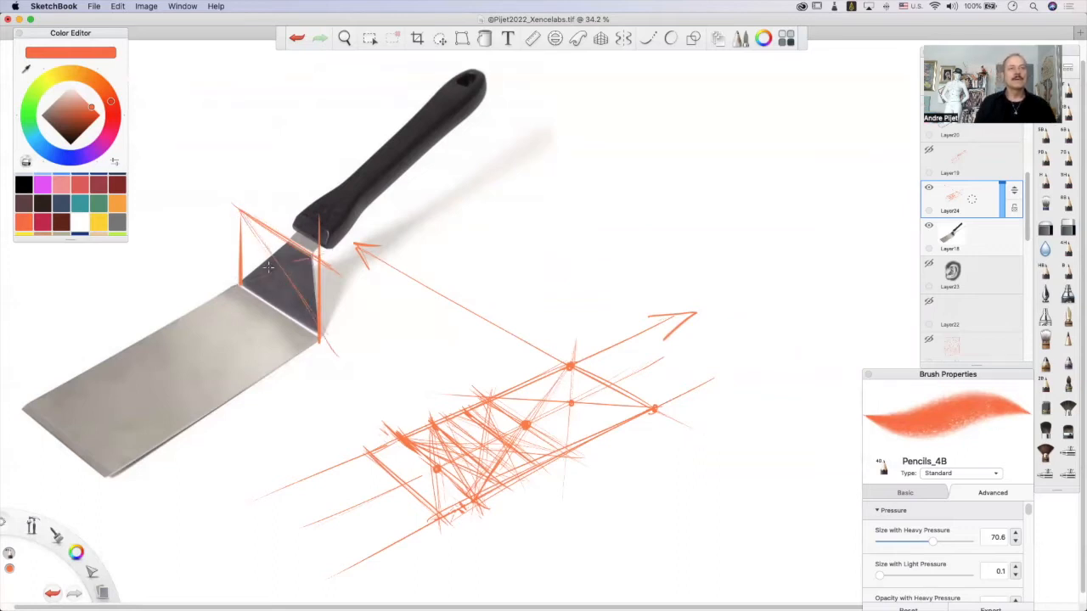
pyautogui.moveTo(281, 287)
pyautogui.mouseDown()
pyautogui.moveTo(277, 242)
pyautogui.moveTo(277, 315)
pyautogui.mouseUp()
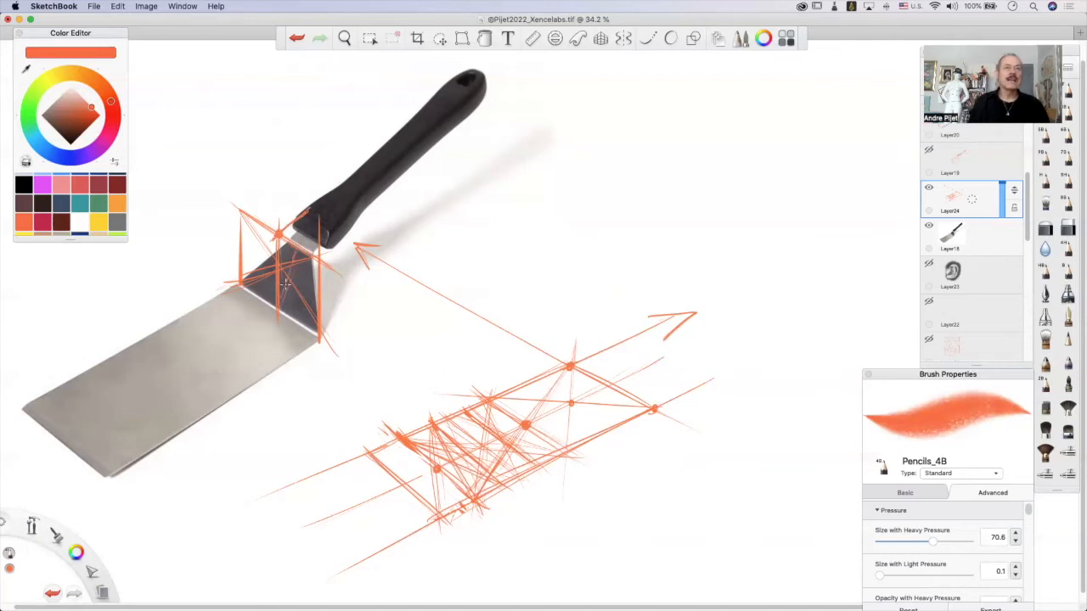
pyautogui.moveTo(313, 208); pyautogui.dragTo(316, 233)
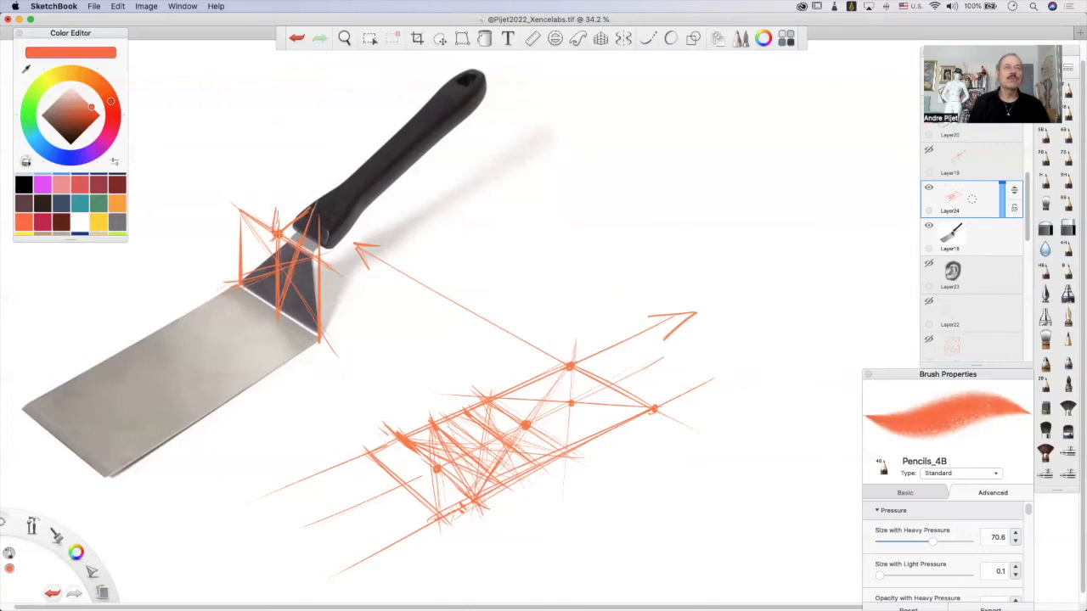
pyautogui.moveTo(317, 186)
pyautogui.mouseDown()
pyautogui.moveTo(265, 223)
pyautogui.moveTo(321, 192)
pyautogui.mouseUp()
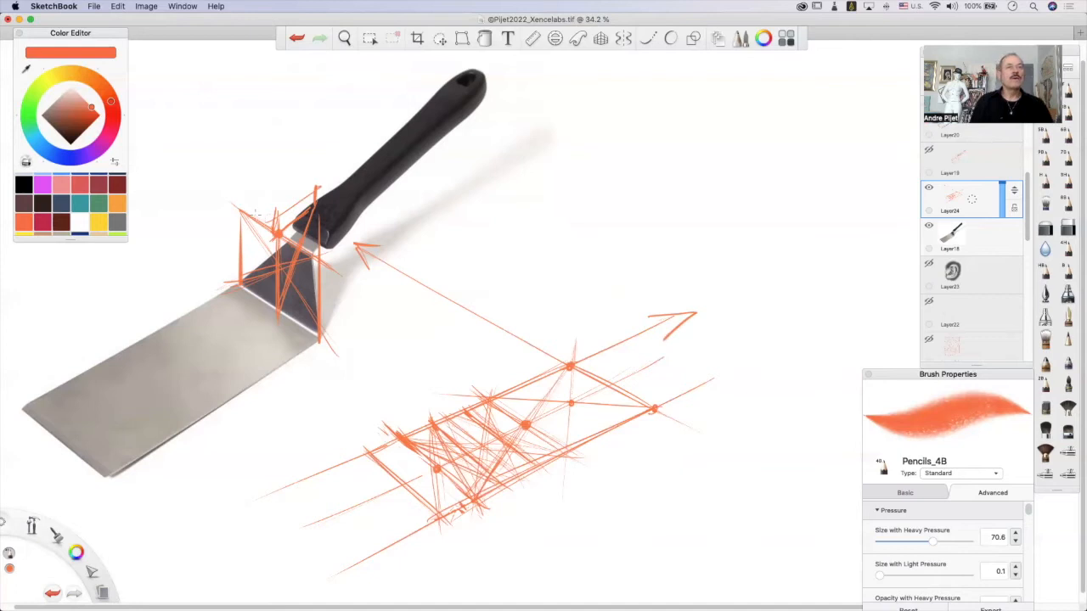
# Add heavy vertical strokes inside the box over the neck plate and along its outer vertical edge.
pyautogui.moveTo(295, 236); pyautogui.dragTo(294, 319)
pyautogui.moveTo(296, 261); pyautogui.dragTo(298, 328)
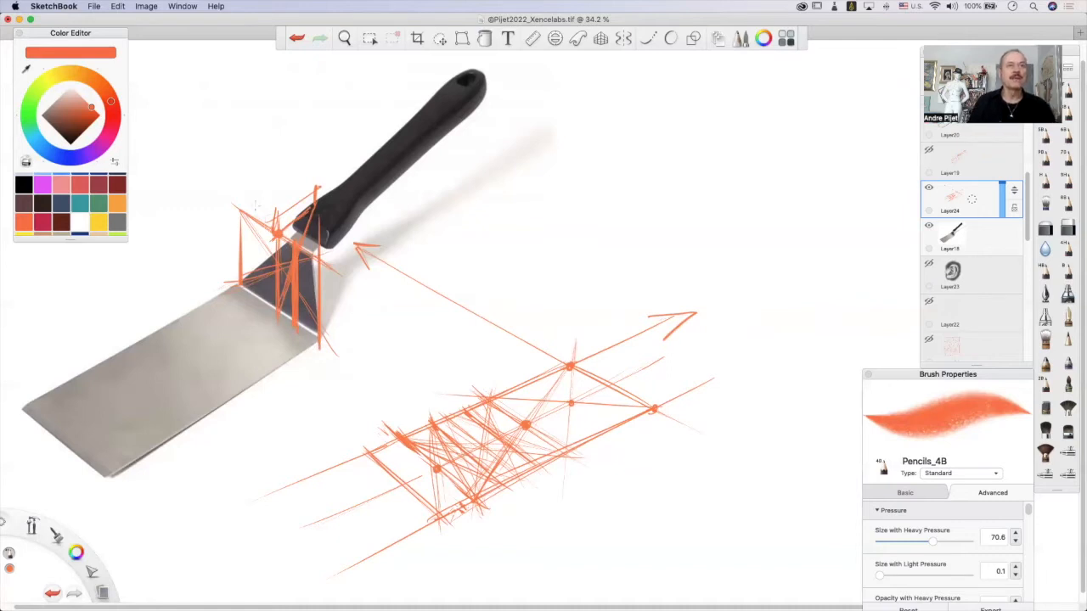
pyautogui.moveTo(246, 219); pyautogui.dragTo(244, 280)
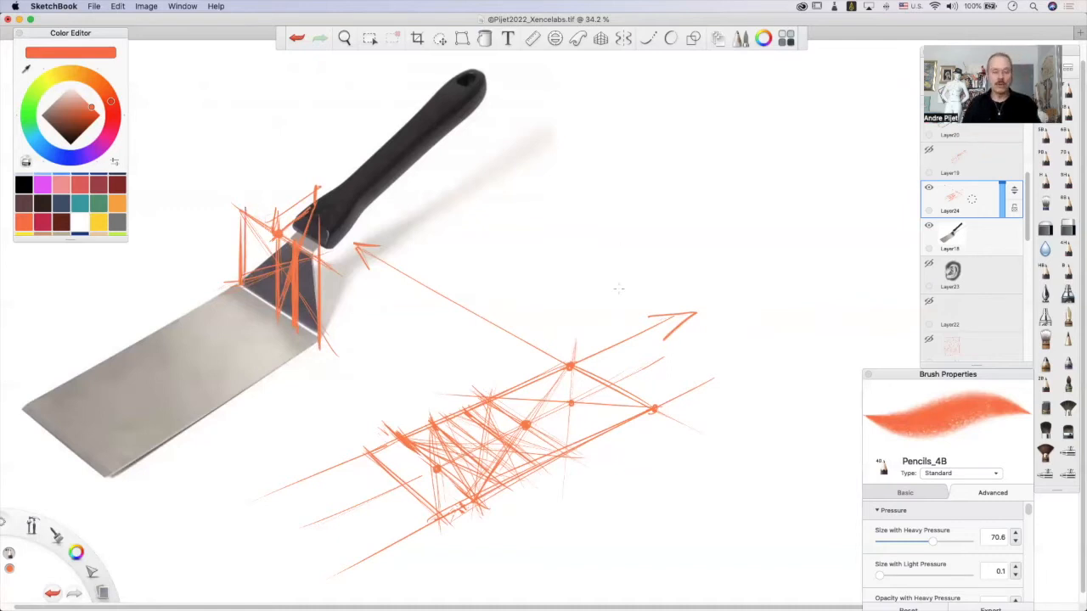
# Draw verticals up from the blade sketch's two far corners, with lighter parallel verticals between them.
pyautogui.moveTo(570, 364); pyautogui.dragTo(570, 289)
pyautogui.moveTo(652, 407)
pyautogui.mouseDown()
pyautogui.moveTo(653, 319)
pyautogui.moveTo(595, 346)
pyautogui.mouseUp()
pyautogui.moveTo(592, 304)
pyautogui.mouseDown()
pyautogui.moveTo(589, 384)
pyautogui.moveTo(588, 297)
pyautogui.moveTo(586, 350)
pyautogui.mouseUp()
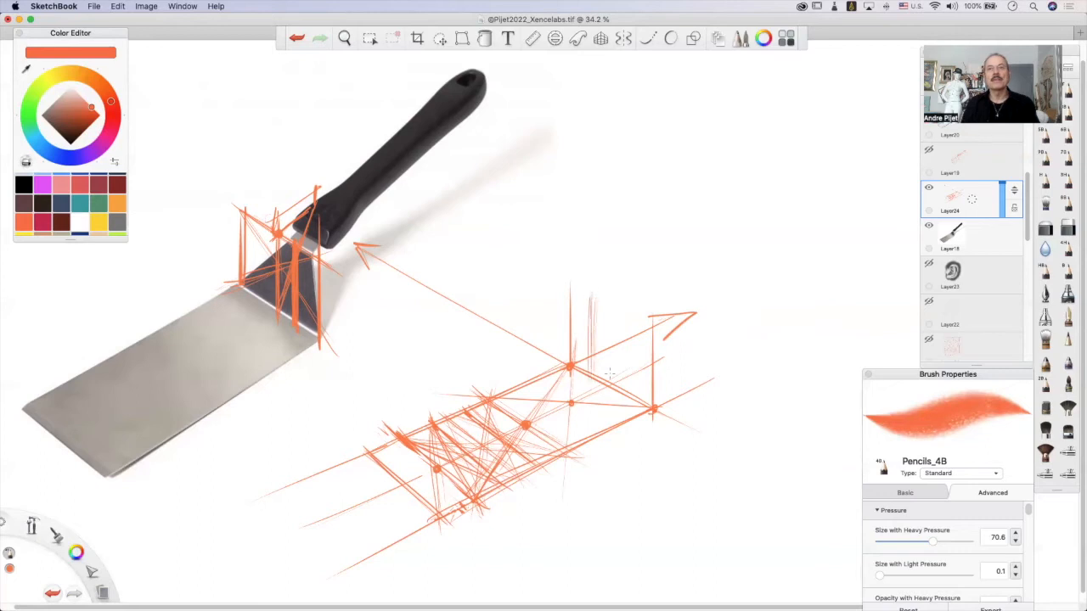
pyautogui.moveTo(615, 308)
pyautogui.mouseDown()
pyautogui.moveTo(612, 380)
pyautogui.moveTo(631, 389)
pyautogui.mouseUp()
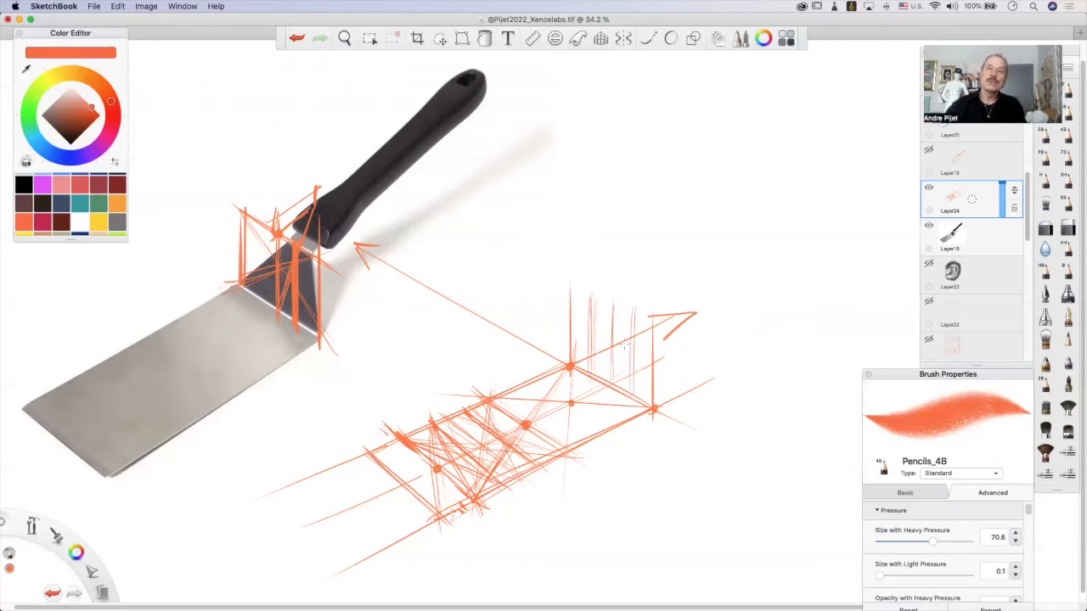
# Join the tops of the verticals above the blade sketch's far end with a sloping line parallel to the base edge.
pyautogui.moveTo(591, 299); pyautogui.dragTo(632, 326)
pyautogui.moveTo(586, 299); pyautogui.dragTo(634, 325)
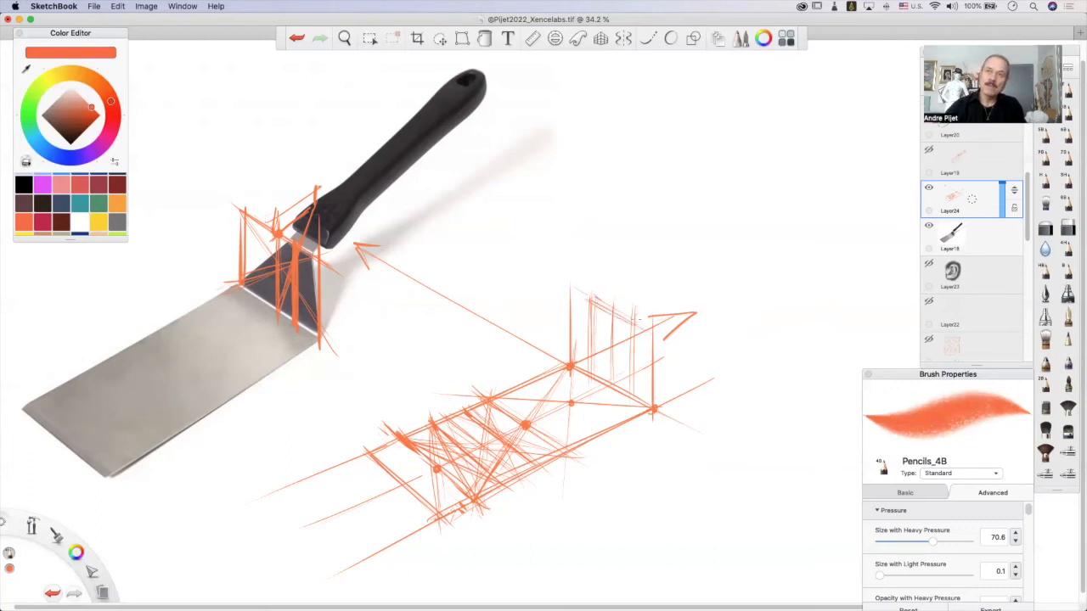
pyautogui.moveTo(570, 292)
pyautogui.mouseDown()
pyautogui.moveTo(612, 318)
pyautogui.moveTo(586, 298)
pyautogui.mouseUp()
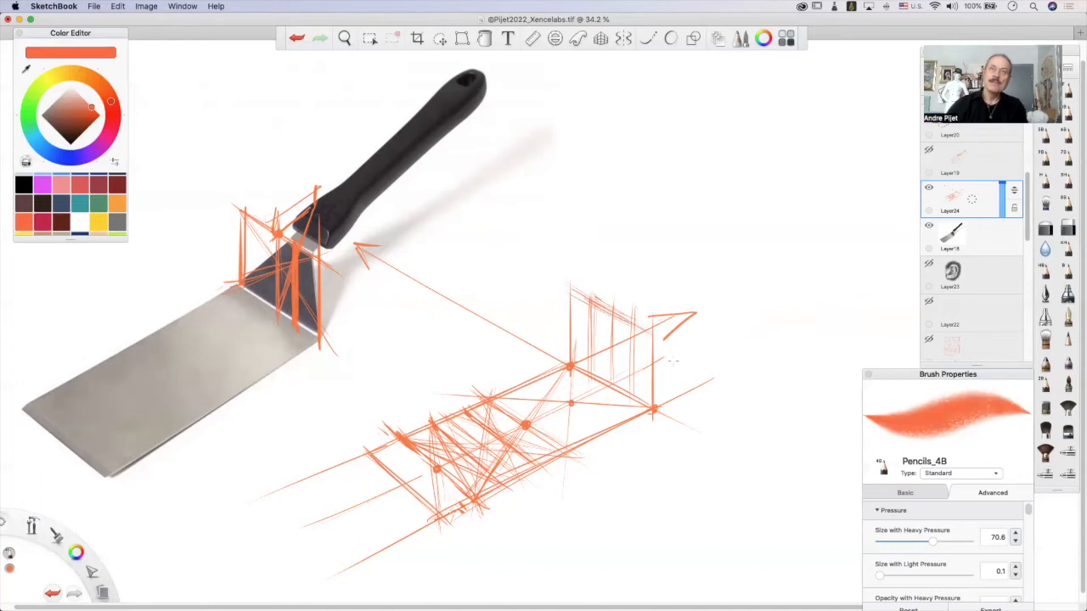
pyautogui.moveTo(365, 263); pyautogui.dragTo(315, 307)
pyautogui.press('super+z')
pyautogui.press('super+z')
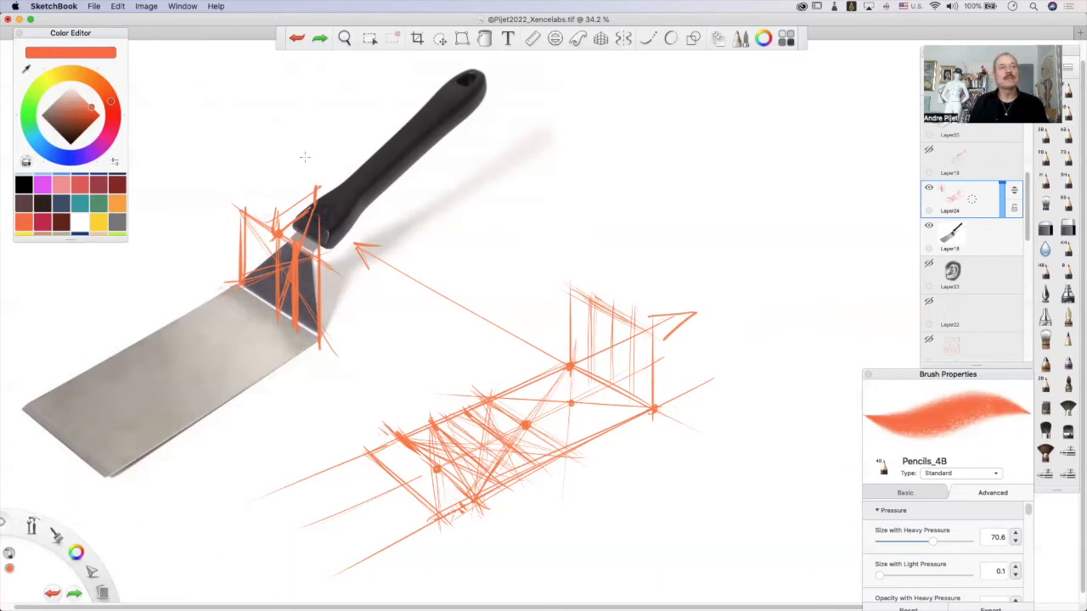
# Draw a slanted direction line above the photographed neck box and matching guide lines rising from the sketched box's top centre.
pyautogui.moveTo(272, 193)
pyautogui.mouseDown()
pyautogui.moveTo(316, 171)
pyautogui.moveTo(319, 158)
pyautogui.mouseUp()
pyautogui.moveTo(274, 210); pyautogui.dragTo(278, 183)
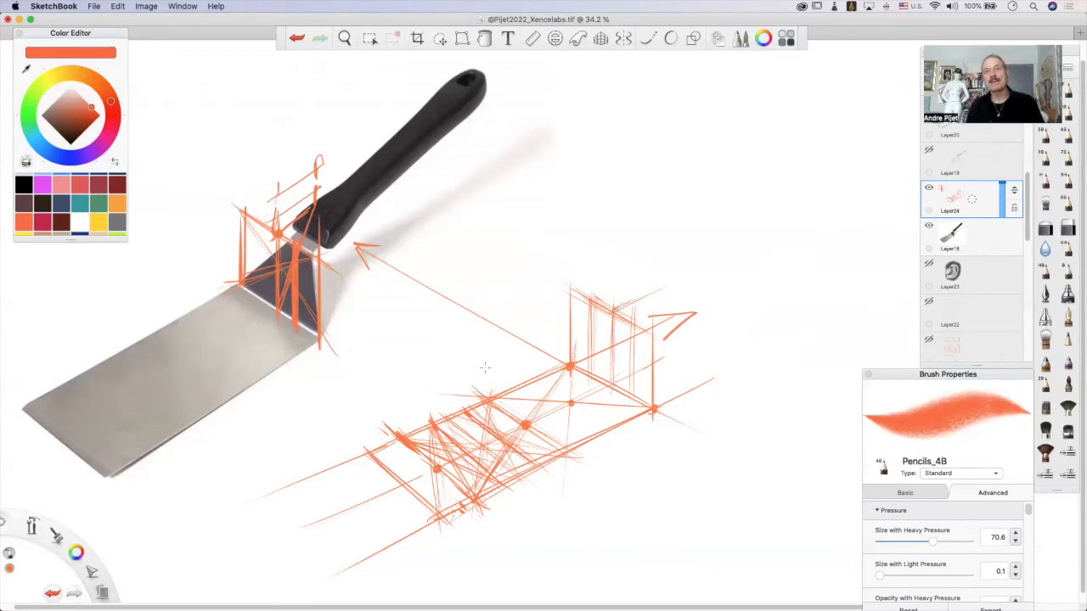
pyautogui.moveTo(618, 310); pyautogui.dragTo(687, 276)
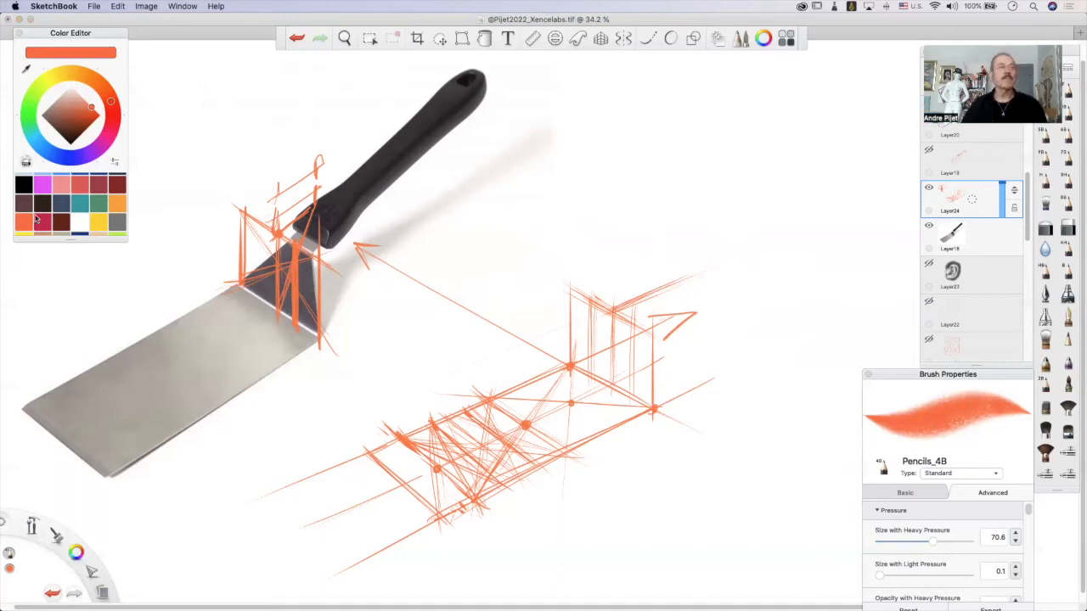
# Switch the pencil colour to blue and mark the short metal neck below the photographed handle.
pyautogui.scroll(1, 57, 217)
pyautogui.click(63, 188)
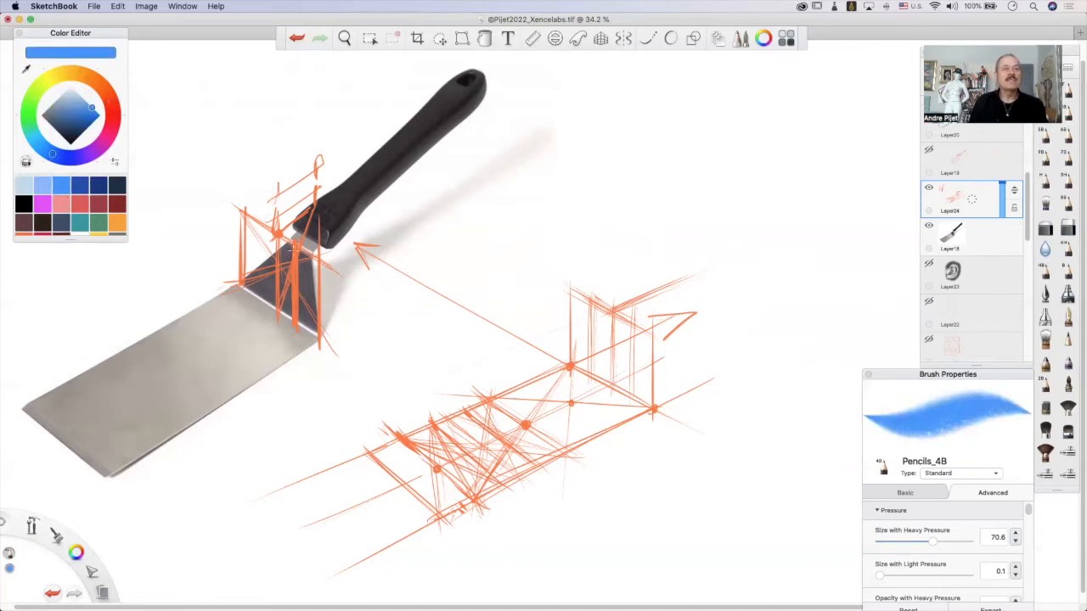
pyautogui.moveTo(314, 238); pyautogui.dragTo(295, 249)
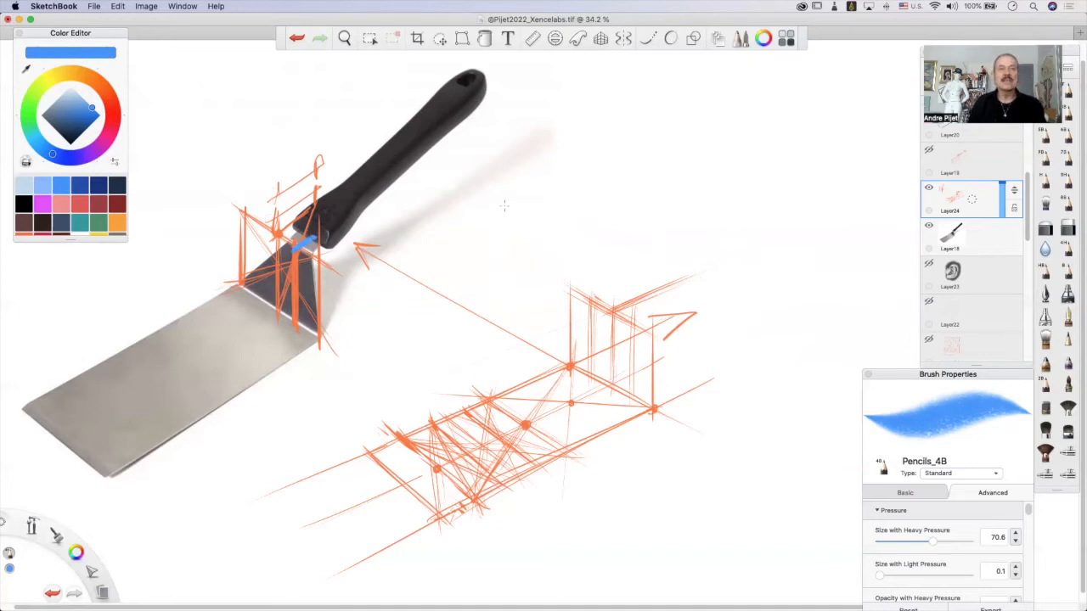
# Sketch a separate blue side profile with a long horizontal blade line, a vertical reference and a thick slanted neck stroke.
pyautogui.moveTo(439, 202); pyautogui.dragTo(599, 203)
pyautogui.moveTo(233, 343)
pyautogui.mouseDown()
pyautogui.moveTo(173, 385)
pyautogui.moveTo(210, 372)
pyautogui.moveTo(142, 412)
pyautogui.mouseUp()
pyautogui.press('super+z')
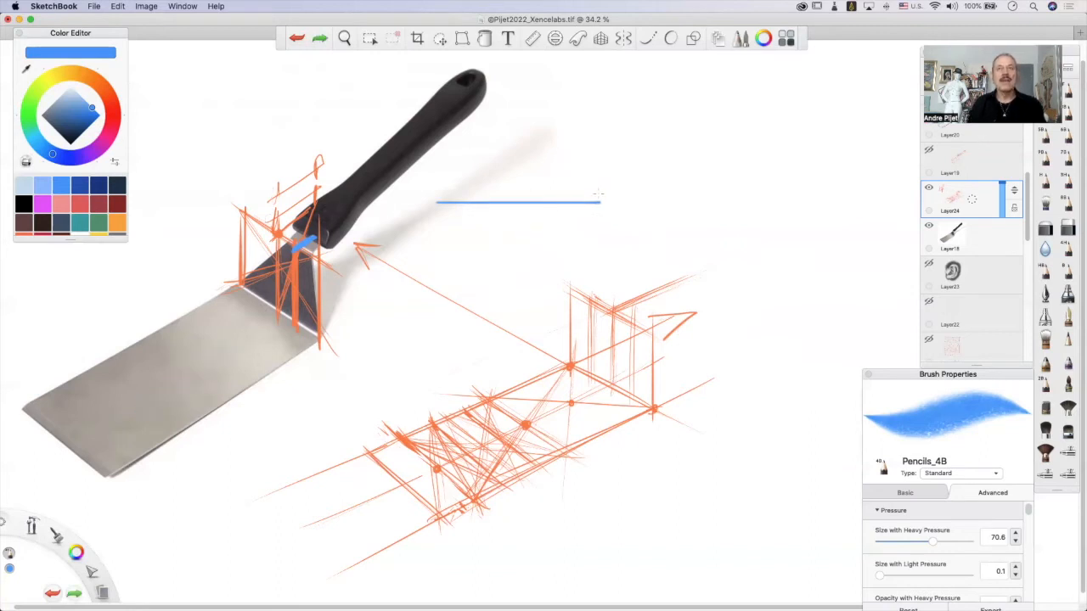
pyautogui.moveTo(600, 202)
pyautogui.mouseDown()
pyautogui.moveTo(599, 158)
pyautogui.moveTo(627, 164)
pyautogui.mouseUp()
pyautogui.press('super+z')
pyautogui.moveTo(600, 202)
pyautogui.mouseDown()
pyautogui.moveTo(625, 161)
pyautogui.moveTo(596, 200)
pyautogui.moveTo(612, 175)
pyautogui.mouseUp()
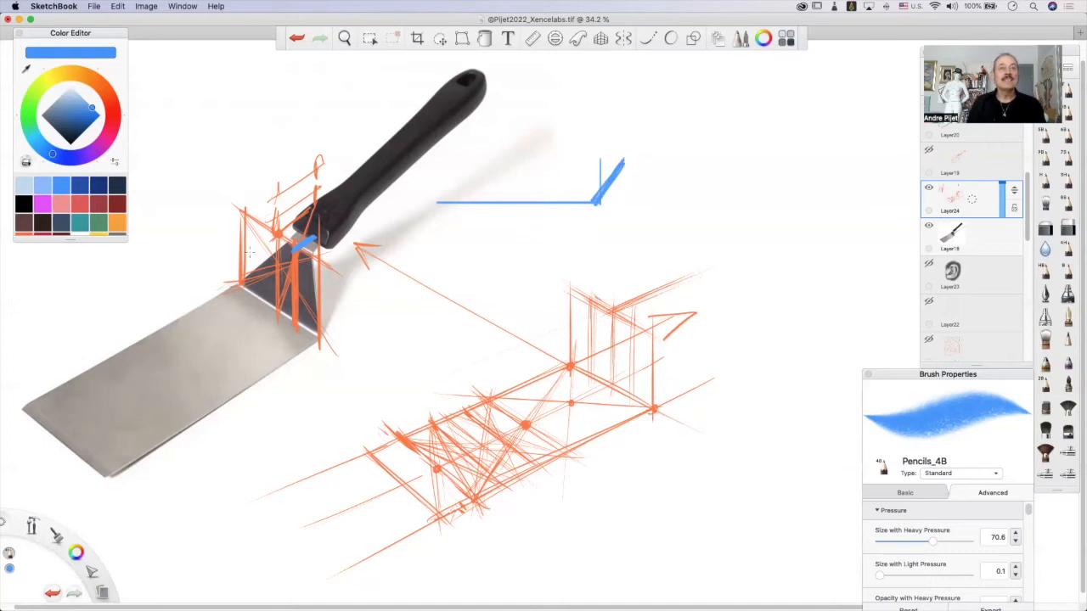
# Finish the side profile with a short, gently rising end segment, undoing a horizontal trial segment.
pyautogui.moveTo(277, 227); pyautogui.dragTo(291, 266)
pyautogui.press('super+z')
pyautogui.moveTo(622, 161); pyautogui.dragTo(664, 162)
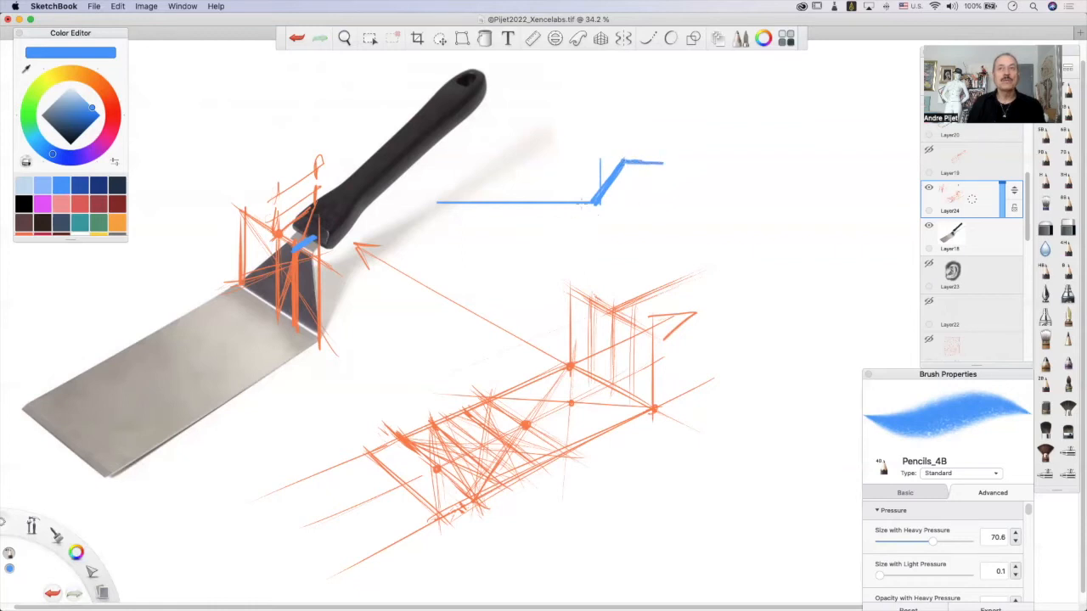
pyautogui.press('super+z')
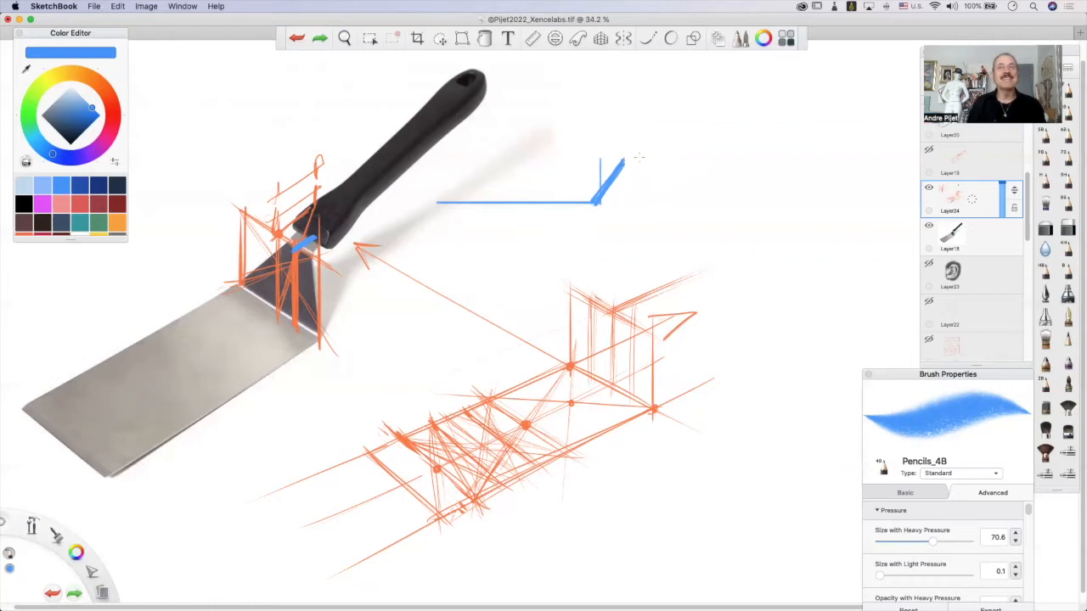
pyautogui.moveTo(621, 161); pyautogui.dragTo(652, 151)
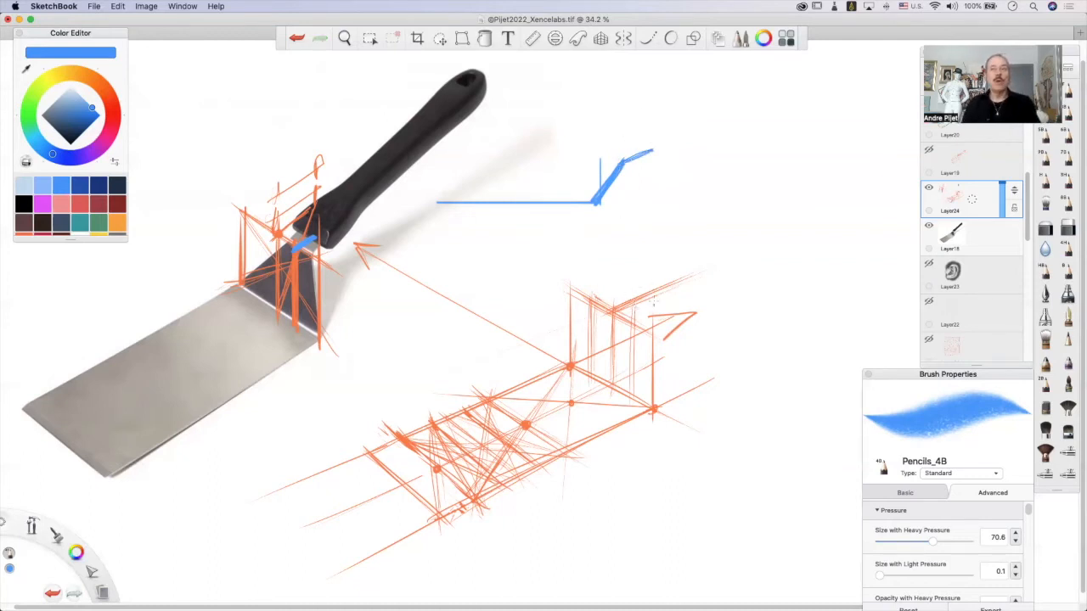
# Draw the tapered neck plate in blue inside the sketched box, with its centre line, two converging sides and top edge.
pyautogui.moveTo(635, 302); pyautogui.dragTo(611, 382)
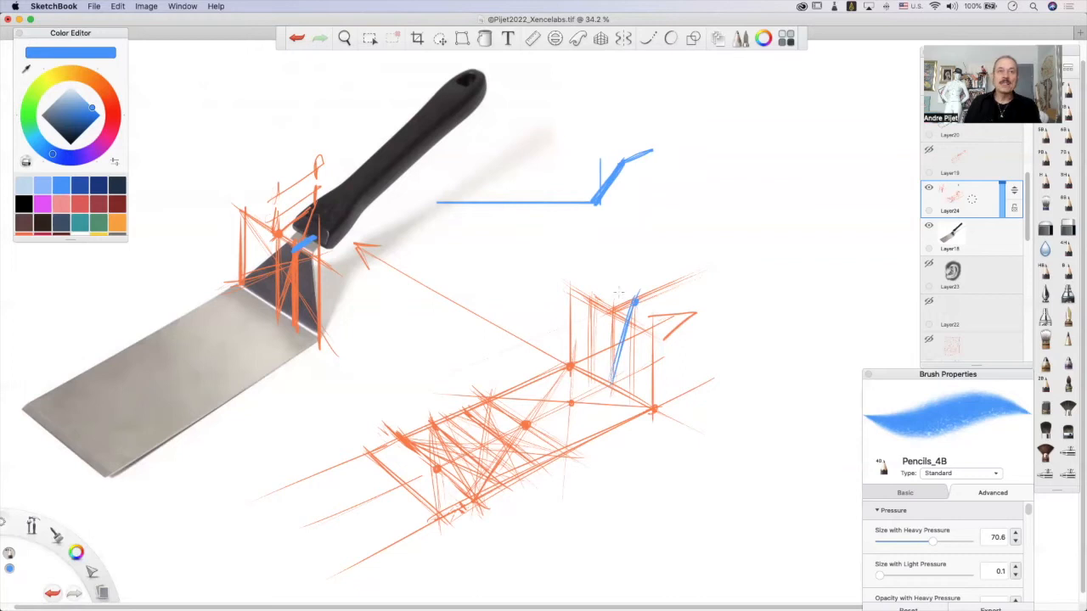
pyautogui.moveTo(615, 295)
pyautogui.mouseDown()
pyautogui.moveTo(633, 302)
pyautogui.moveTo(604, 294)
pyautogui.moveTo(613, 297)
pyautogui.moveTo(578, 351)
pyautogui.mouseUp()
pyautogui.moveTo(608, 303)
pyautogui.mouseDown()
pyautogui.moveTo(569, 363)
pyautogui.moveTo(614, 297)
pyautogui.mouseUp()
pyautogui.moveTo(615, 296)
pyautogui.mouseDown()
pyautogui.moveTo(649, 315)
pyautogui.moveTo(652, 364)
pyautogui.mouseUp()
pyautogui.moveTo(648, 314); pyautogui.dragTo(653, 406)
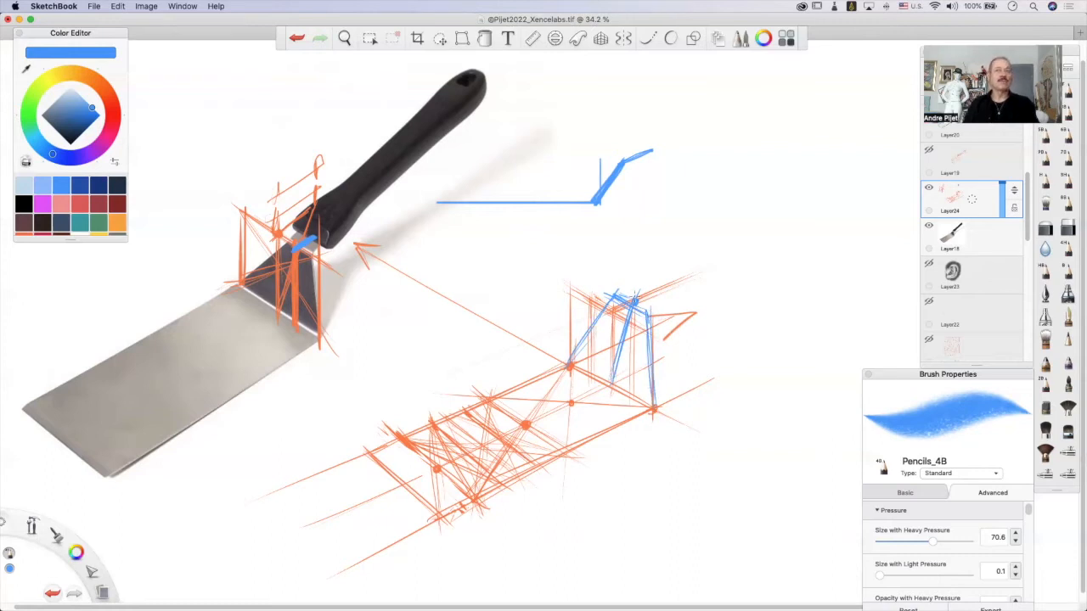
# Extend blue direction lines from the neck plate's top towards the handle and add a short vertical near their ends.
pyautogui.moveTo(569, 365)
pyautogui.mouseDown()
pyautogui.moveTo(617, 299)
pyautogui.moveTo(669, 288)
pyautogui.moveTo(638, 296)
pyautogui.moveTo(666, 268)
pyautogui.mouseUp()
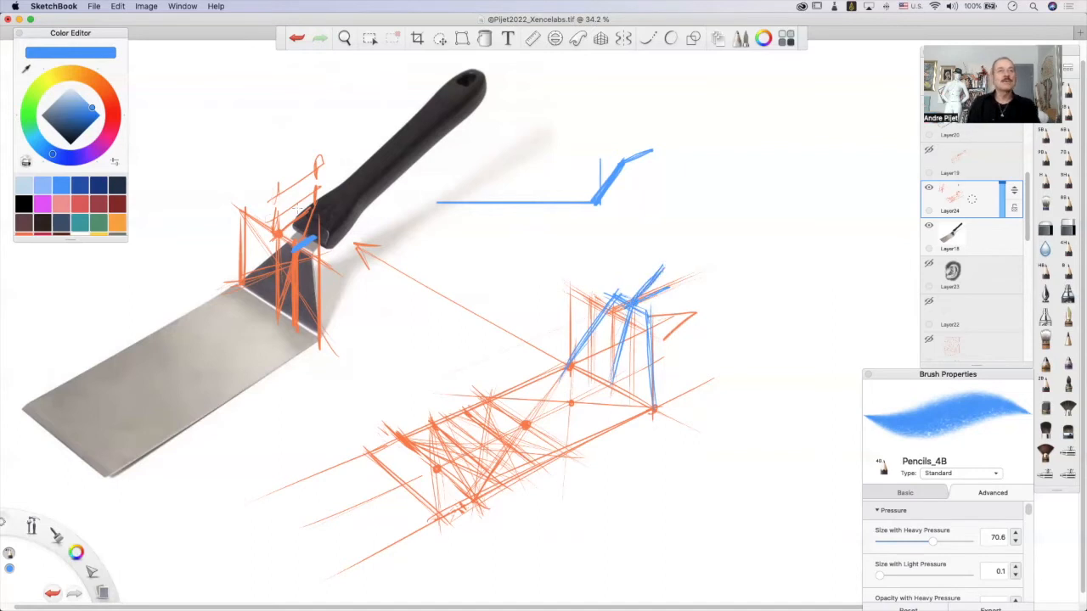
pyautogui.moveTo(314, 205)
pyautogui.mouseDown()
pyautogui.moveTo(295, 241)
pyautogui.moveTo(308, 236)
pyautogui.mouseUp()
pyautogui.hotkey('ctrl', 'z')
pyautogui.moveTo(677, 284); pyautogui.dragTo(635, 303)
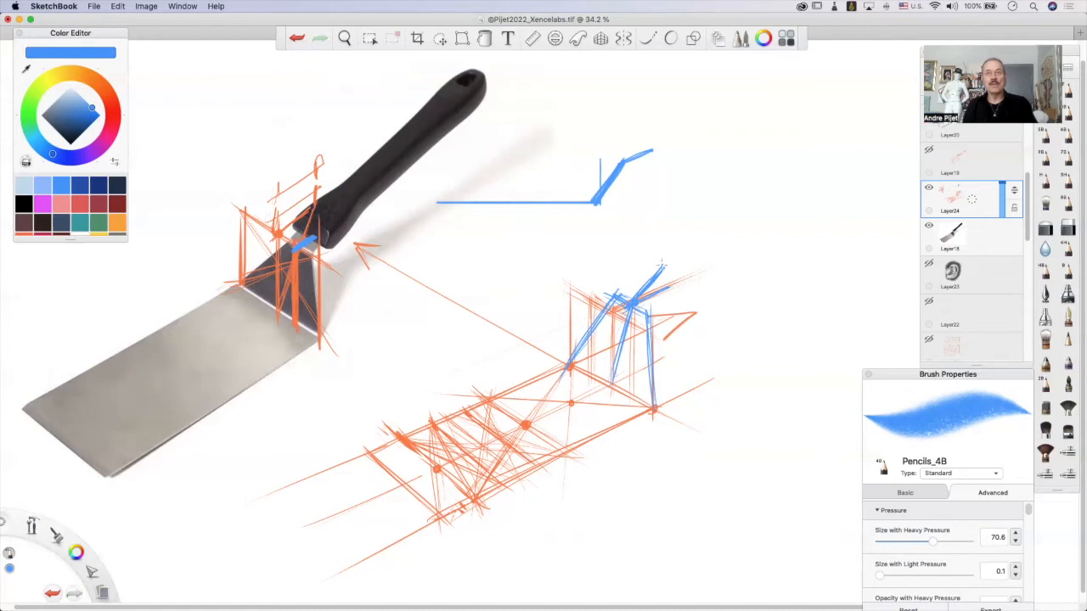
pyautogui.moveTo(661, 256); pyautogui.dragTo(660, 298)
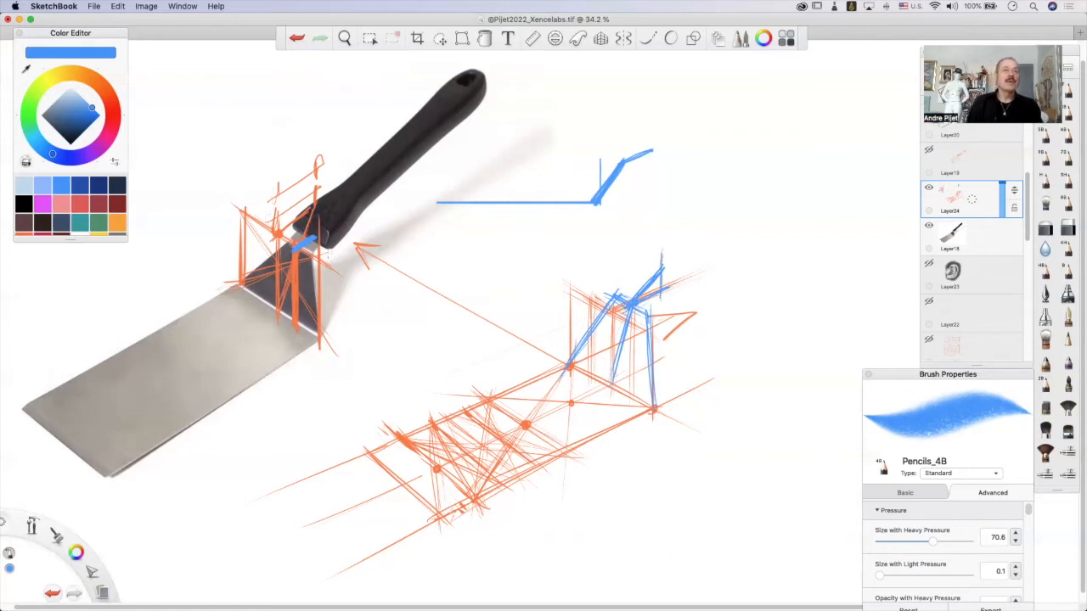
# Delete the construction marks over the photographed neck plate with a rectangular selection, then clear the selection and leave the selection tool.
pyautogui.press('m')
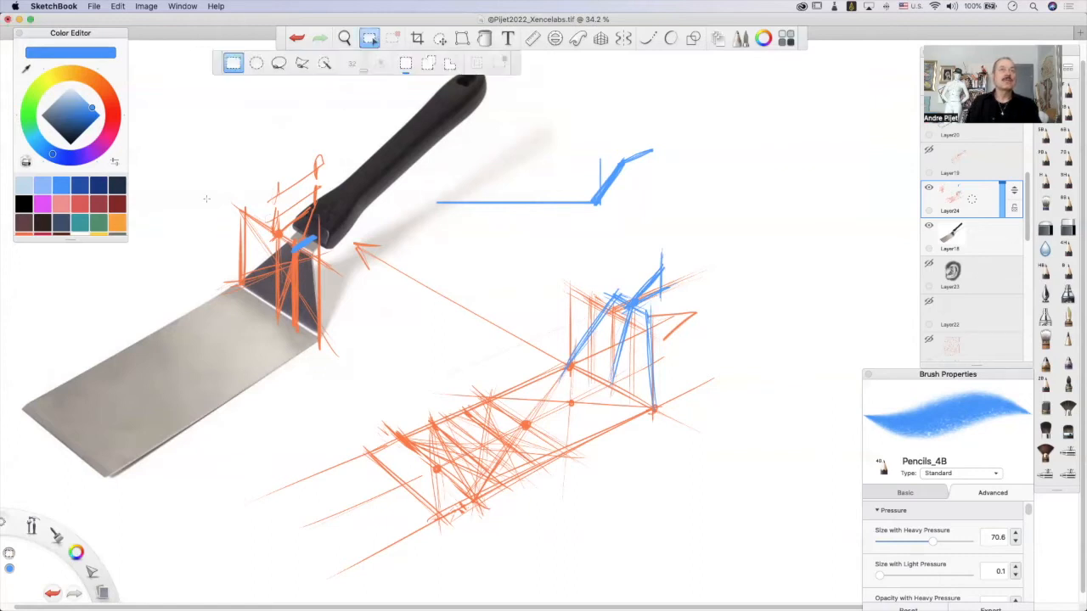
pyautogui.moveTo(213, 143); pyautogui.dragTo(350, 380)
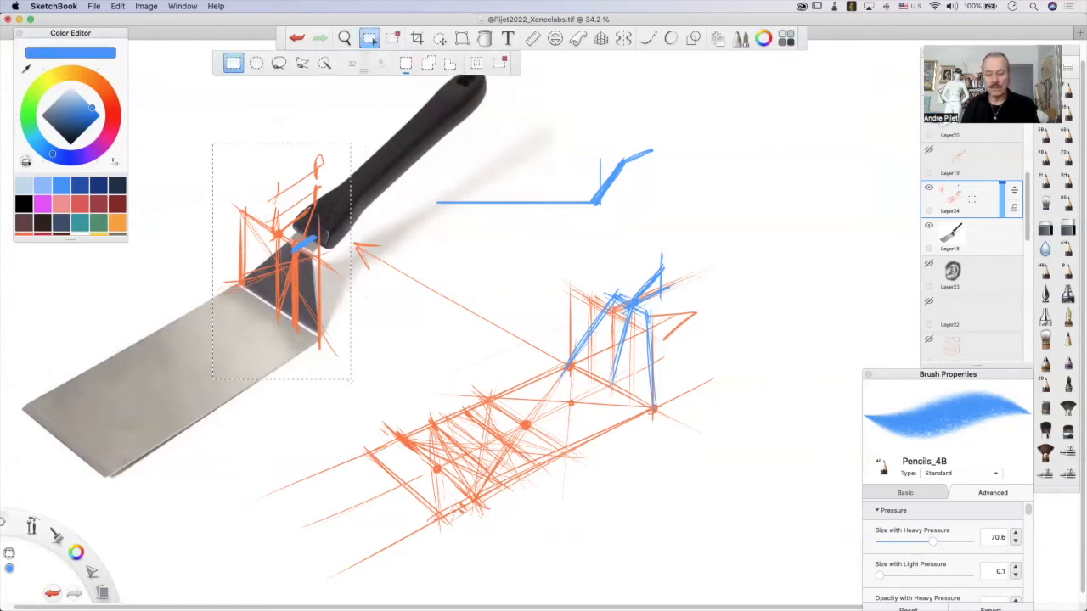
pyautogui.press('Delete')
pyautogui.press('super+d')
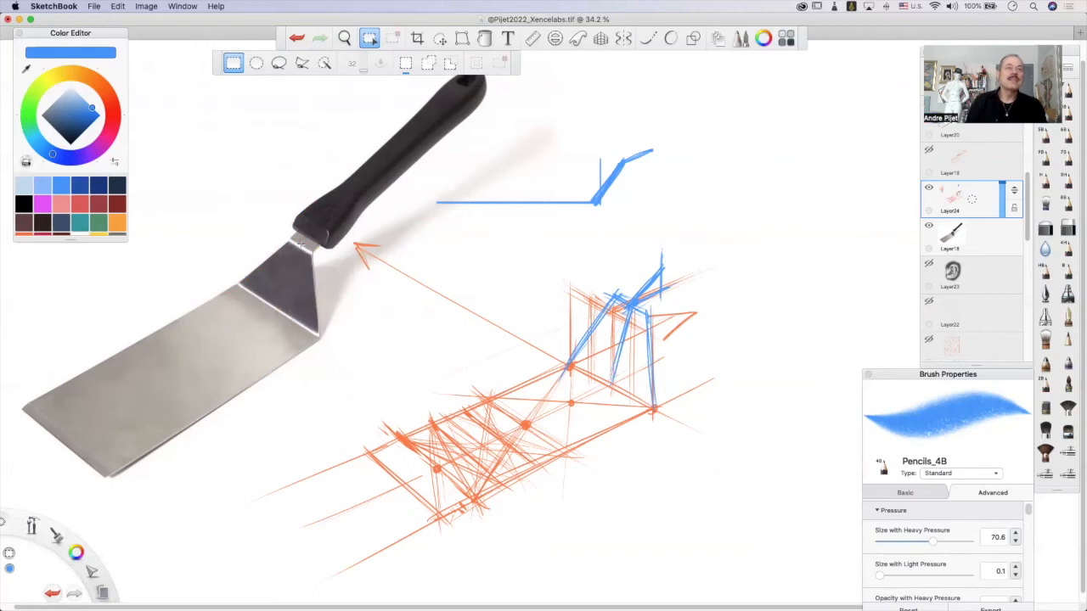
pyautogui.moveTo(293, 240); pyautogui.dragTo(303, 230)
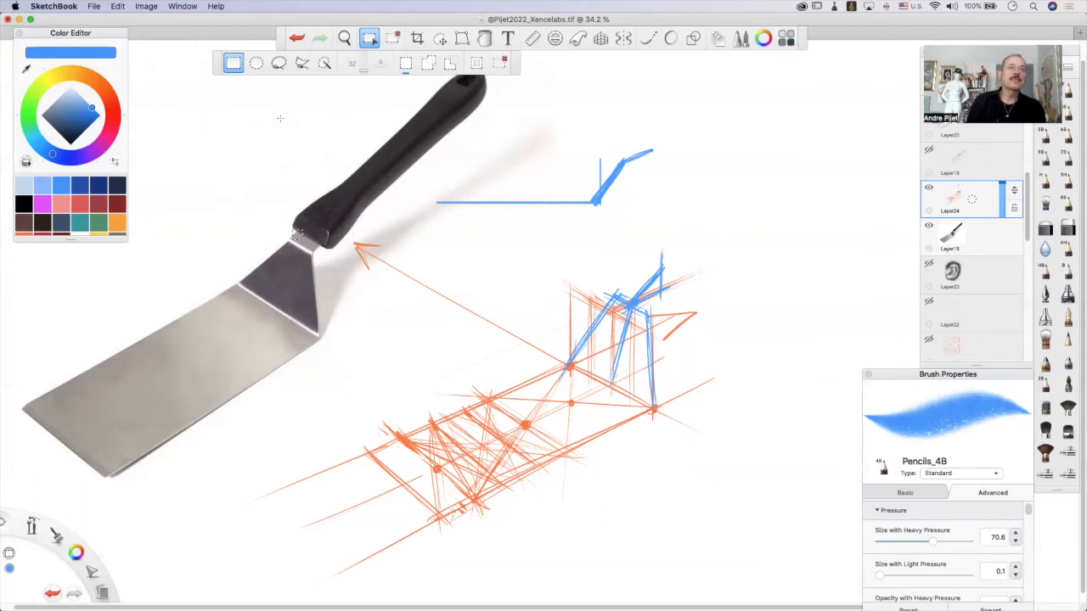
pyautogui.click(314, 289)
pyautogui.click(369, 39)
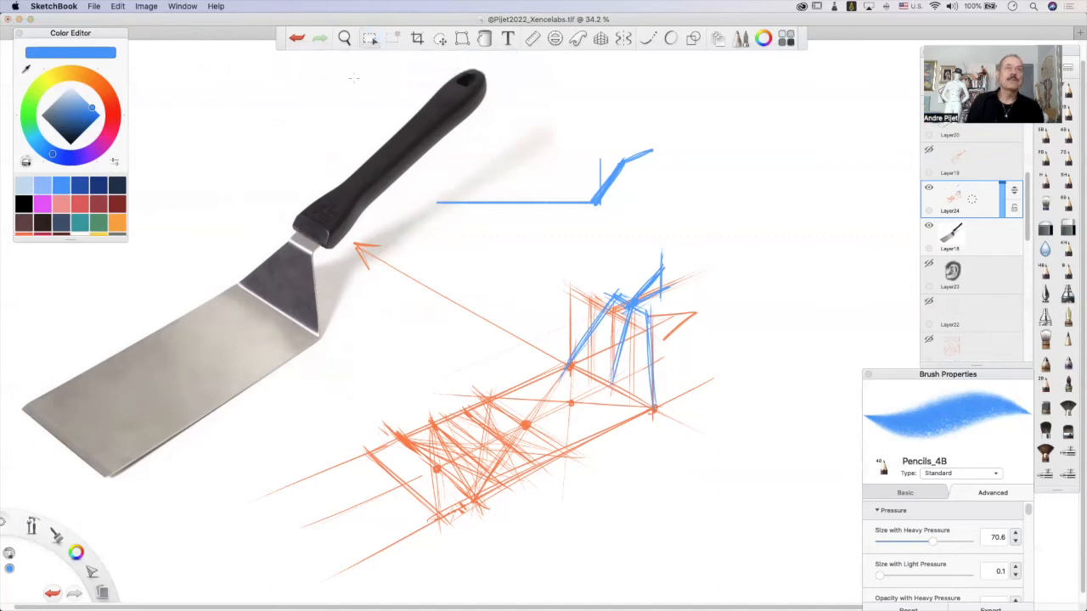
pyautogui.moveTo(293, 238)
pyautogui.mouseDown()
pyautogui.moveTo(306, 253)
pyautogui.moveTo(321, 245)
pyautogui.moveTo(308, 233)
pyautogui.moveTo(293, 246)
pyautogui.mouseUp()
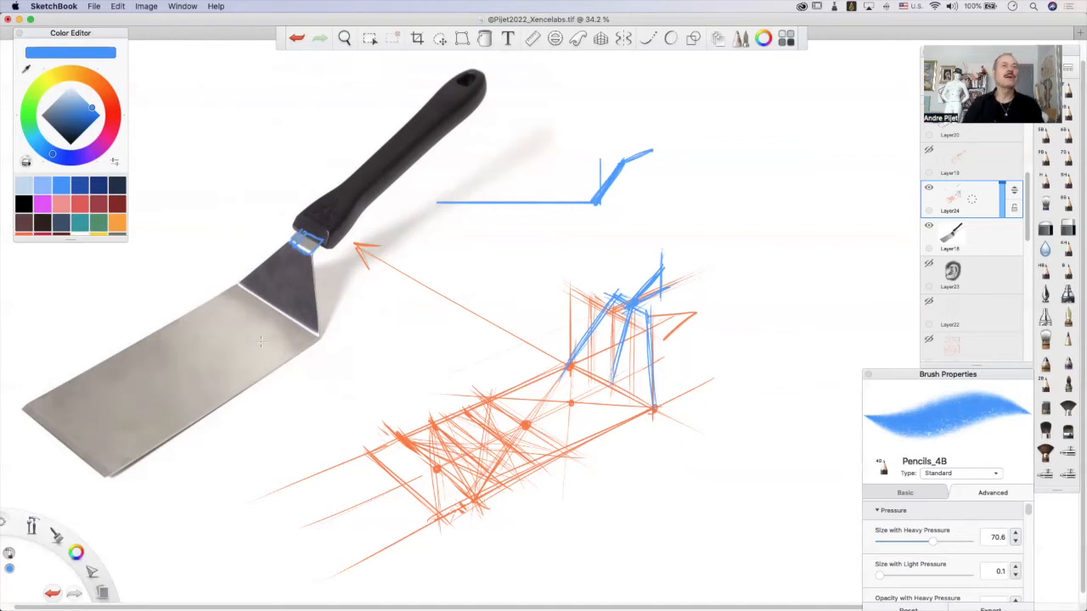
pyautogui.press('super+z')
pyautogui.press('super+z')
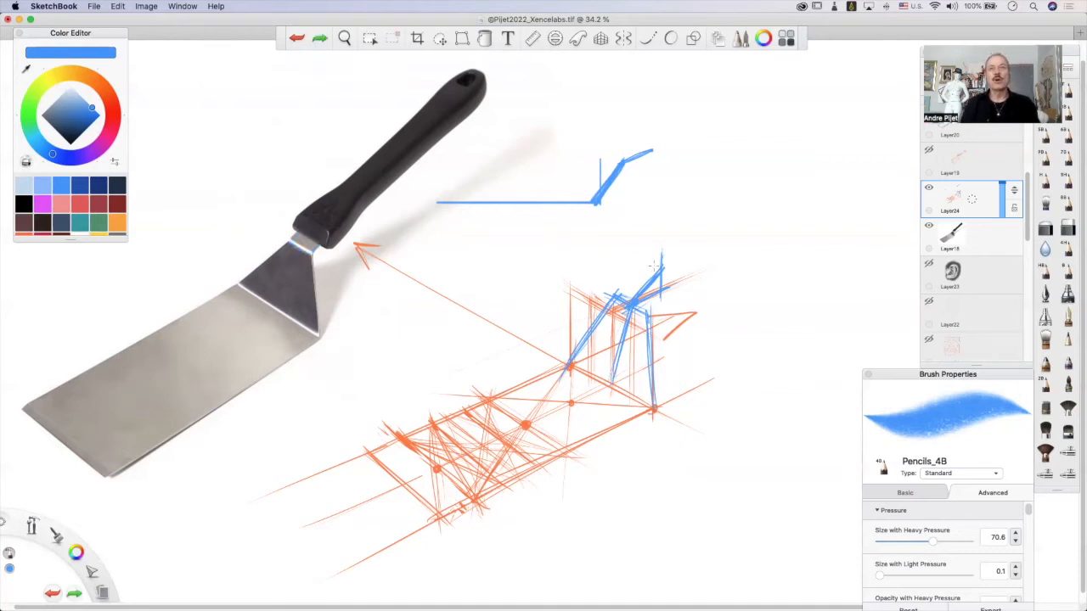
# Outline the short neck strip above the sketched plate in blue with two slanted sides and a far edge.
pyautogui.moveTo(619, 297); pyautogui.dragTo(634, 274)
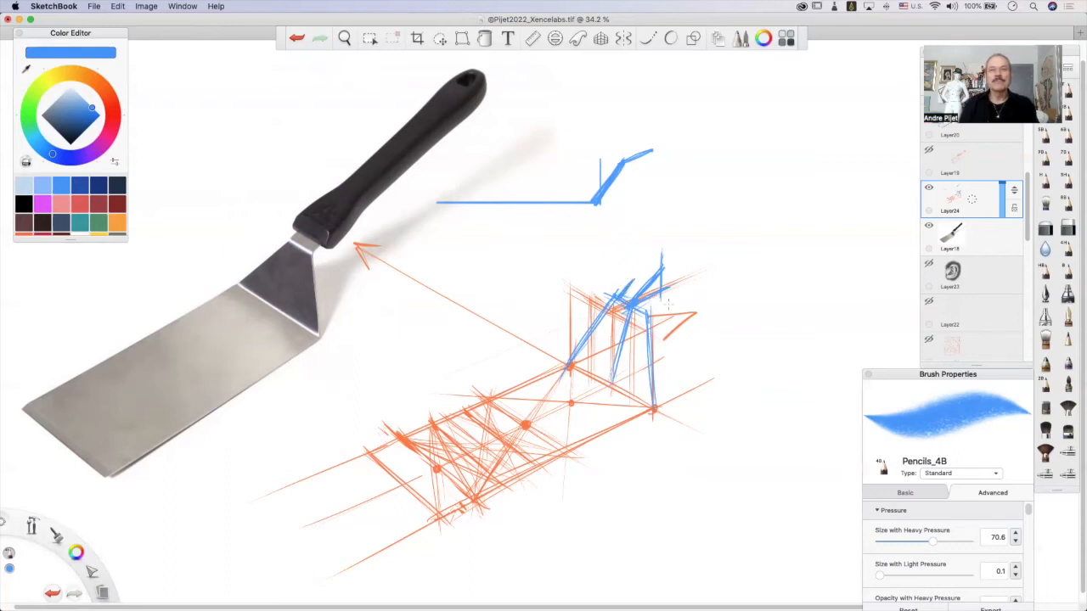
pyautogui.moveTo(654, 316)
pyautogui.mouseDown()
pyautogui.moveTo(645, 294)
pyautogui.moveTo(659, 285)
pyautogui.moveTo(635, 279)
pyautogui.moveTo(668, 287)
pyautogui.mouseUp()
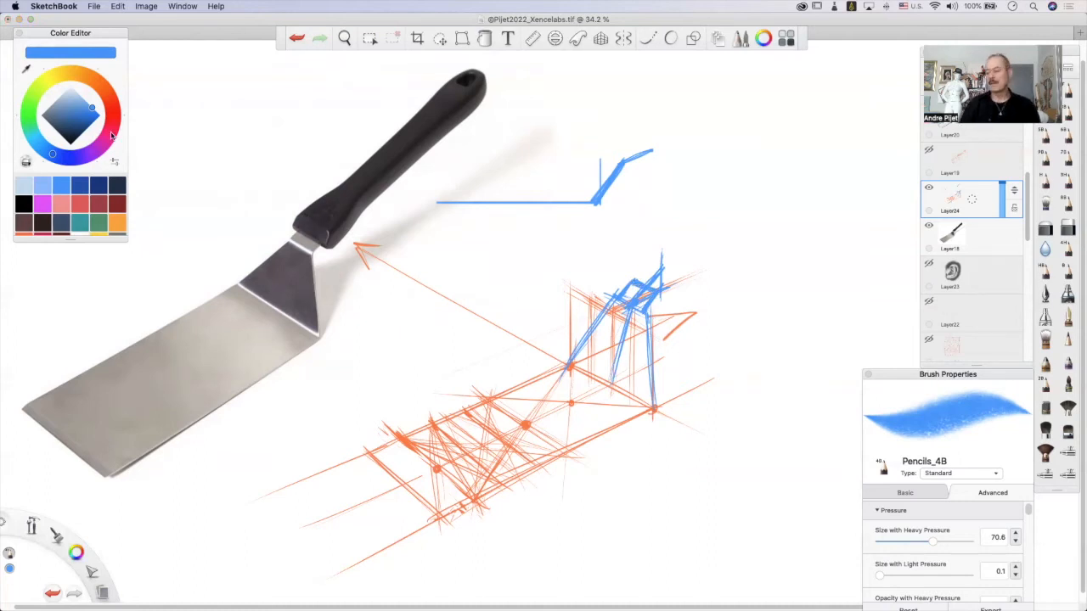
# Switch the colour back to orange and draw a long slanted handle axis running up from the sketched neck strip.
pyautogui.scroll(-3, 47, 183)
pyautogui.click(25, 191)
pyautogui.scroll(3, 70, 180)
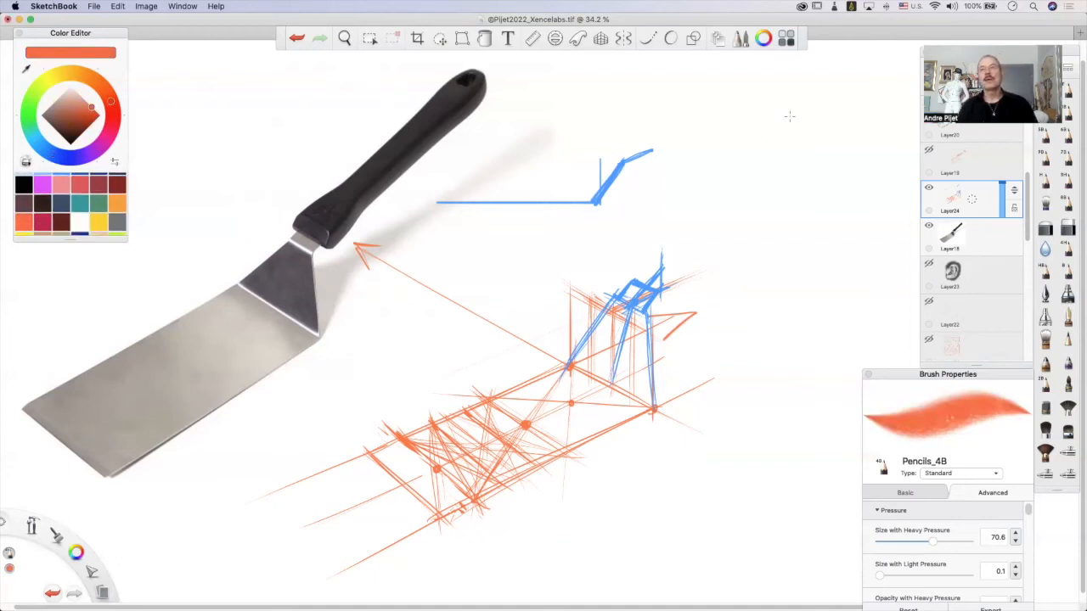
pyautogui.moveTo(792, 119); pyautogui.dragTo(664, 280)
pyautogui.press('super+z')
pyautogui.press('super+shift+z')
pyautogui.moveTo(802, 119); pyautogui.dragTo(647, 279)
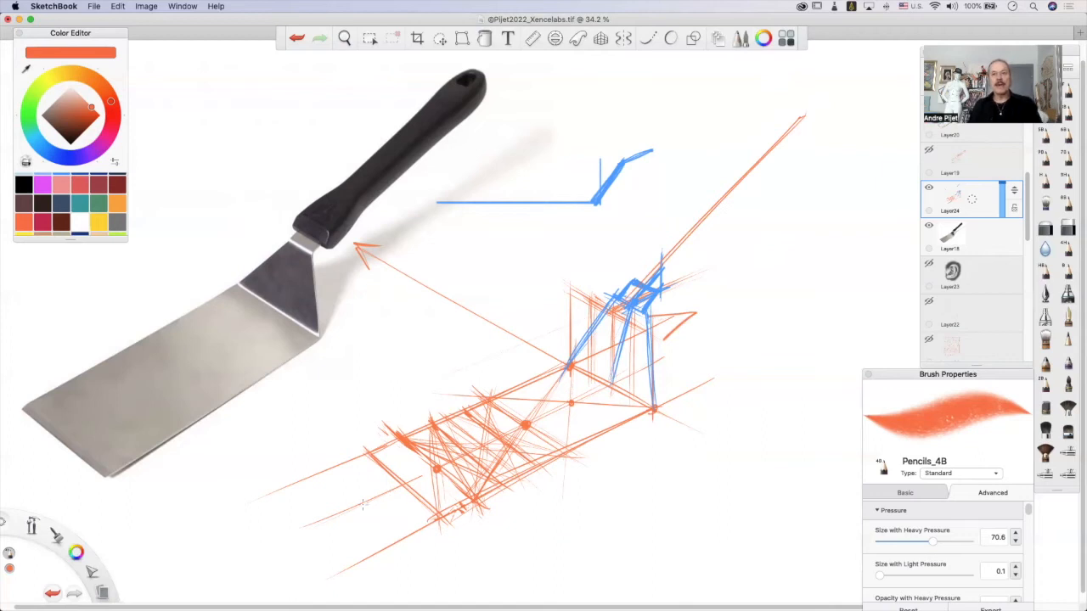
# Extend the blade sketch's centre line with long, light guide strokes running well past the neck plate.
pyautogui.moveTo(426, 477); pyautogui.dragTo(800, 270)
pyautogui.moveTo(466, 460); pyautogui.dragTo(866, 247)
pyautogui.moveTo(613, 378); pyautogui.dragTo(812, 278)
pyautogui.moveTo(654, 357)
pyautogui.mouseDown()
pyautogui.moveTo(863, 254)
pyautogui.moveTo(718, 331)
pyautogui.mouseUp()
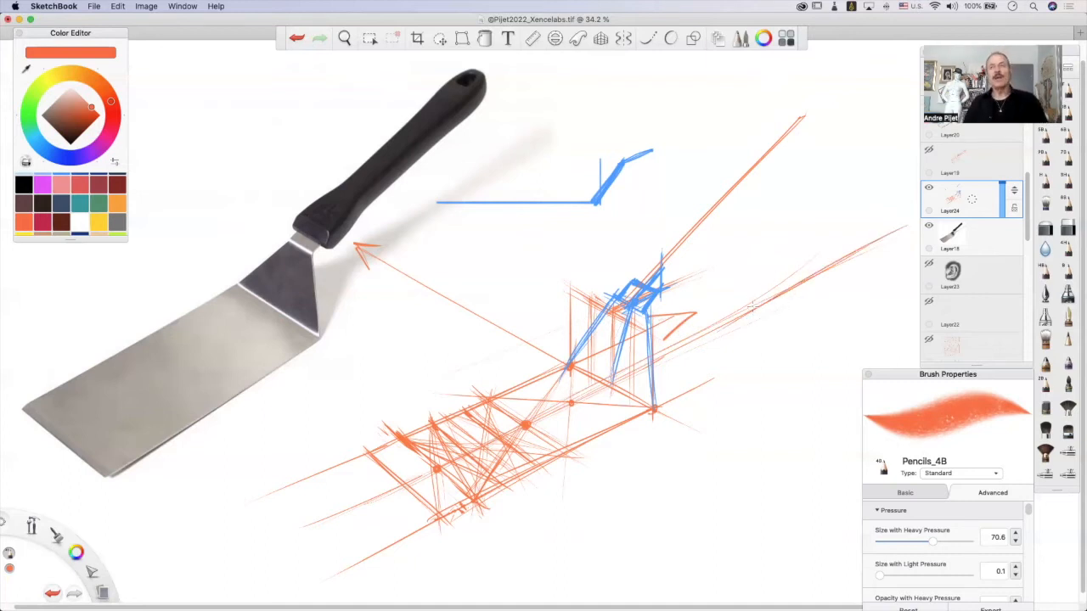
pyautogui.moveTo(303, 236)
pyautogui.mouseDown()
pyautogui.moveTo(316, 227)
pyautogui.moveTo(308, 234)
pyautogui.mouseUp()
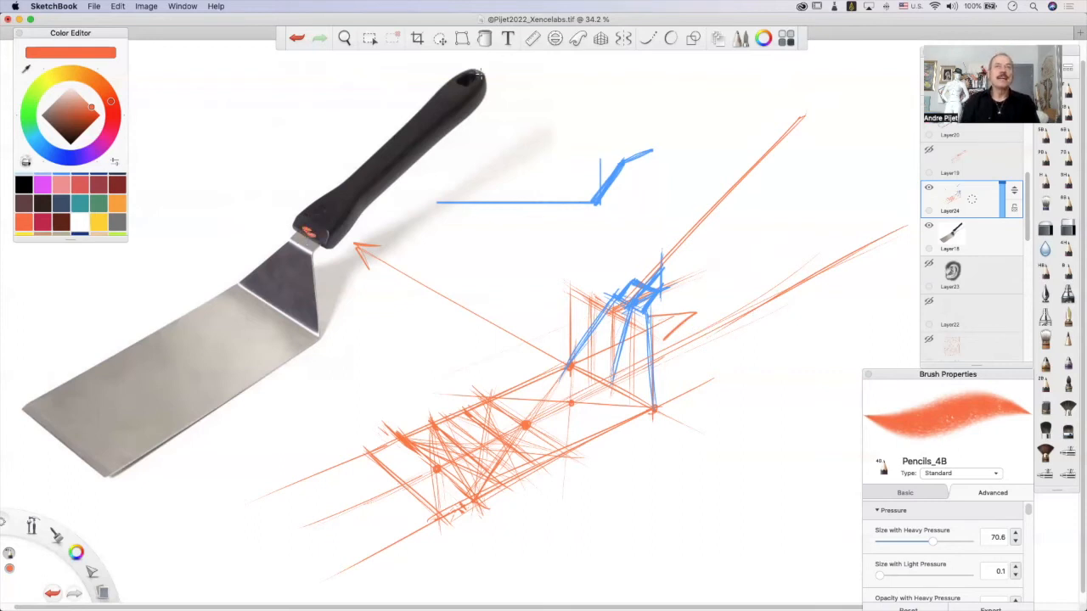
pyautogui.moveTo(480, 75); pyautogui.dragTo(308, 234)
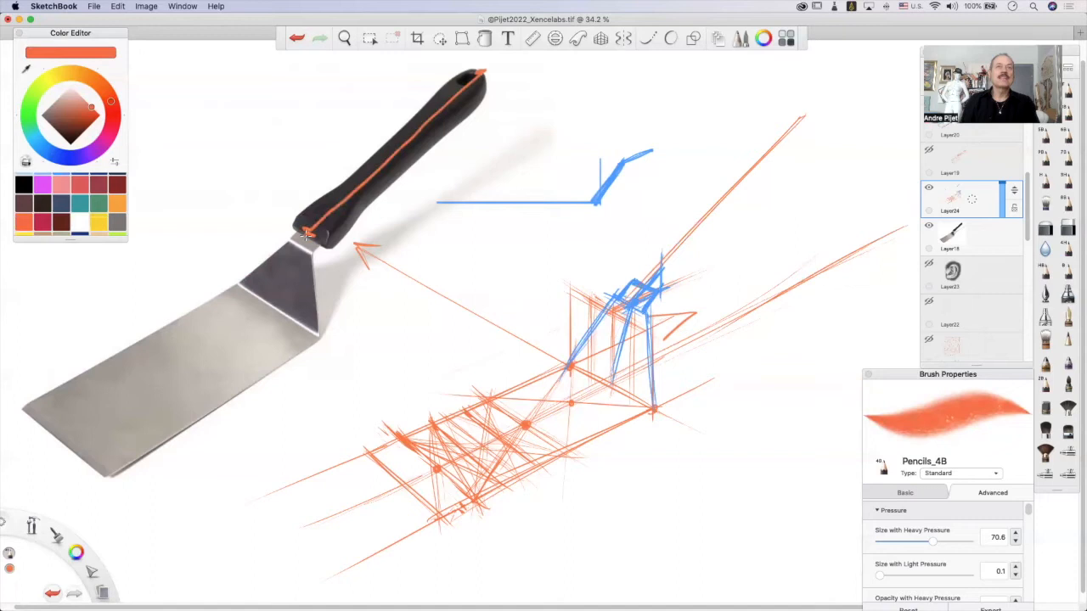
pyautogui.moveTo(269, 311); pyautogui.dragTo(65, 438)
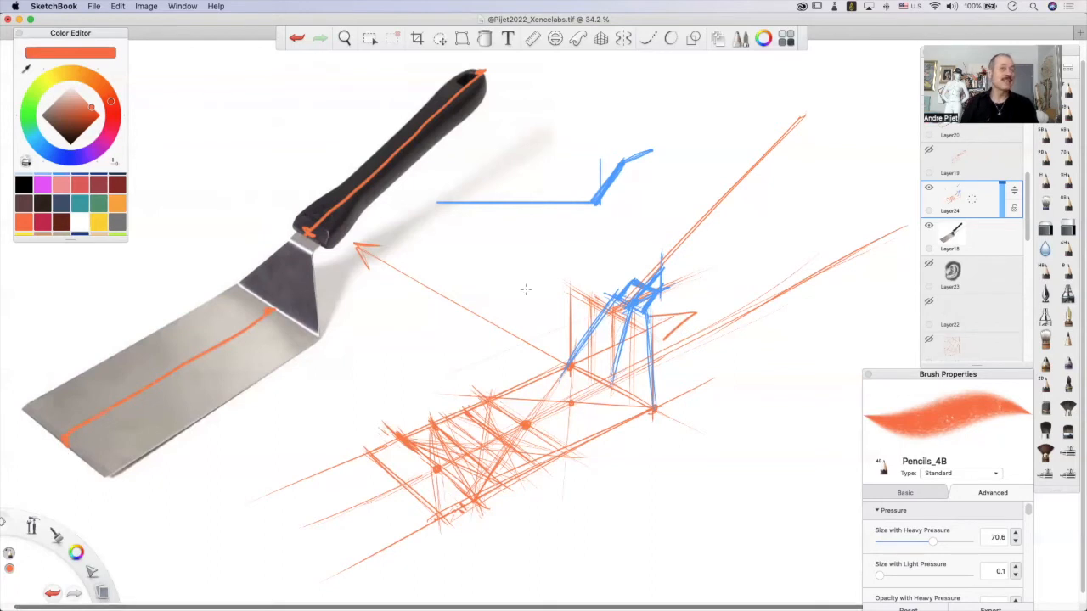
pyautogui.press('super+z')
pyautogui.press('super+z')
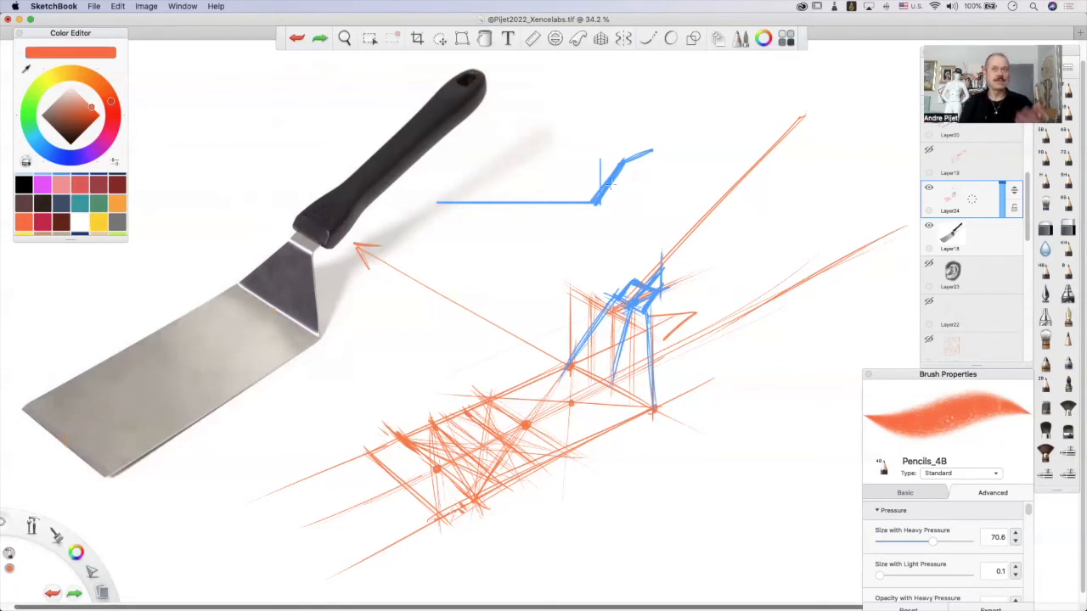
# Add an arrowhead at the far end of the handle axis and light strokes around the neck strip.
pyautogui.click(713, 201)
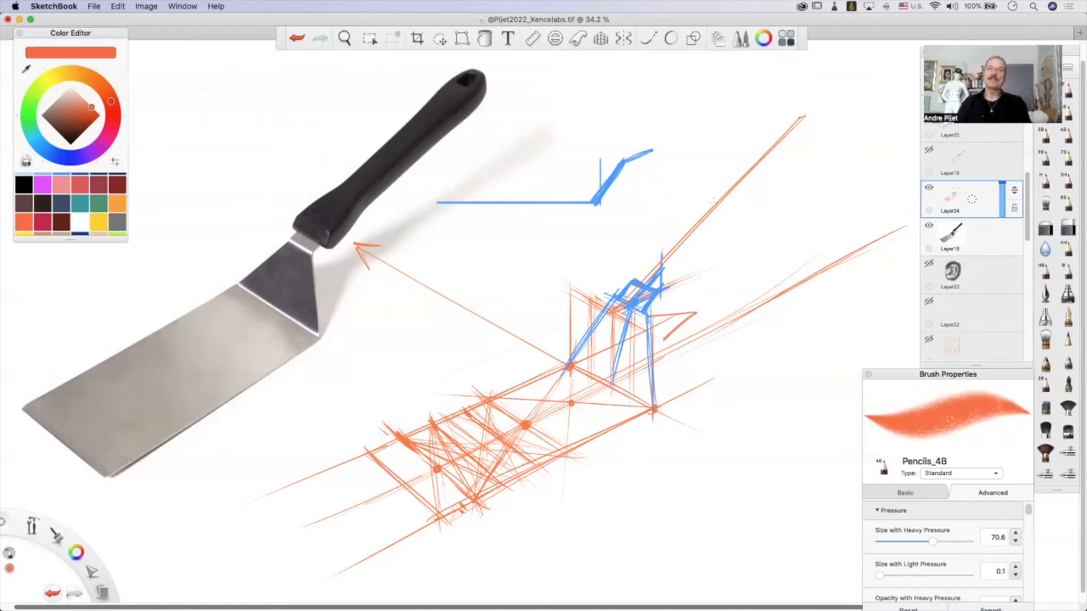
pyautogui.moveTo(801, 118)
pyautogui.mouseDown()
pyautogui.moveTo(786, 120)
pyautogui.moveTo(805, 126)
pyautogui.mouseUp()
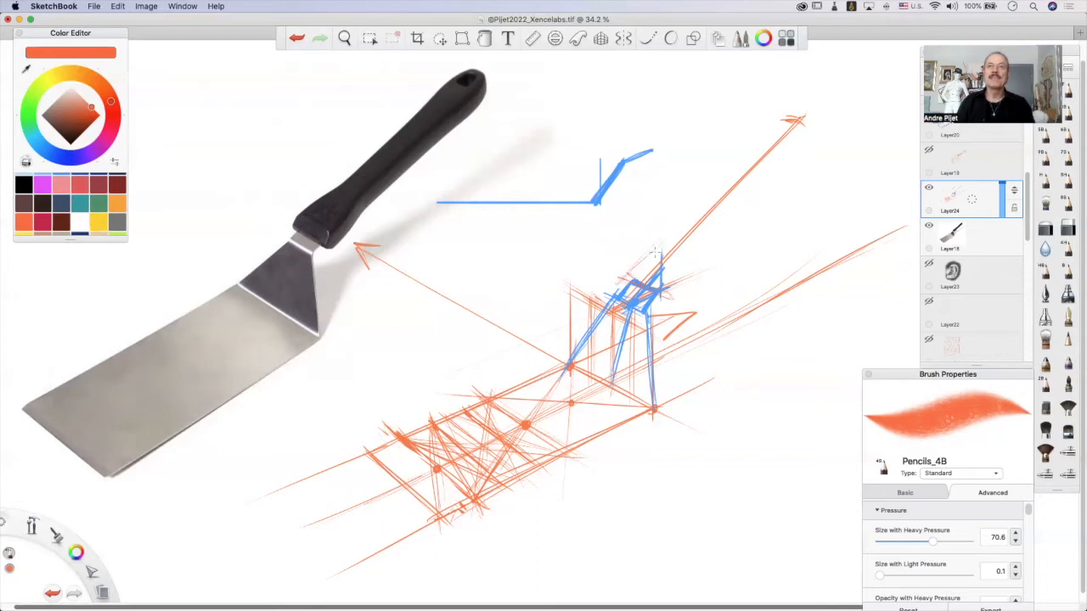
# Try a pair of parallel guide strokes along the photographed spatula handle, and undo them.
pyautogui.moveTo(337, 181)
pyautogui.mouseDown()
pyautogui.moveTo(362, 199)
pyautogui.moveTo(351, 191)
pyautogui.moveTo(316, 230)
pyautogui.moveTo(331, 250)
pyautogui.moveTo(363, 201)
pyautogui.moveTo(288, 224)
pyautogui.moveTo(428, 109)
pyautogui.mouseUp()
pyautogui.moveTo(367, 203)
pyautogui.mouseDown()
pyautogui.moveTo(445, 125)
pyautogui.moveTo(439, 83)
pyautogui.moveTo(474, 66)
pyautogui.moveTo(445, 126)
pyautogui.mouseUp()
pyautogui.press('super+z')
pyautogui.press('super+z')
pyautogui.press('super+z')
pyautogui.press('super+z')
pyautogui.press('super+z')
pyautogui.press('super+z')
pyautogui.press('super+z')
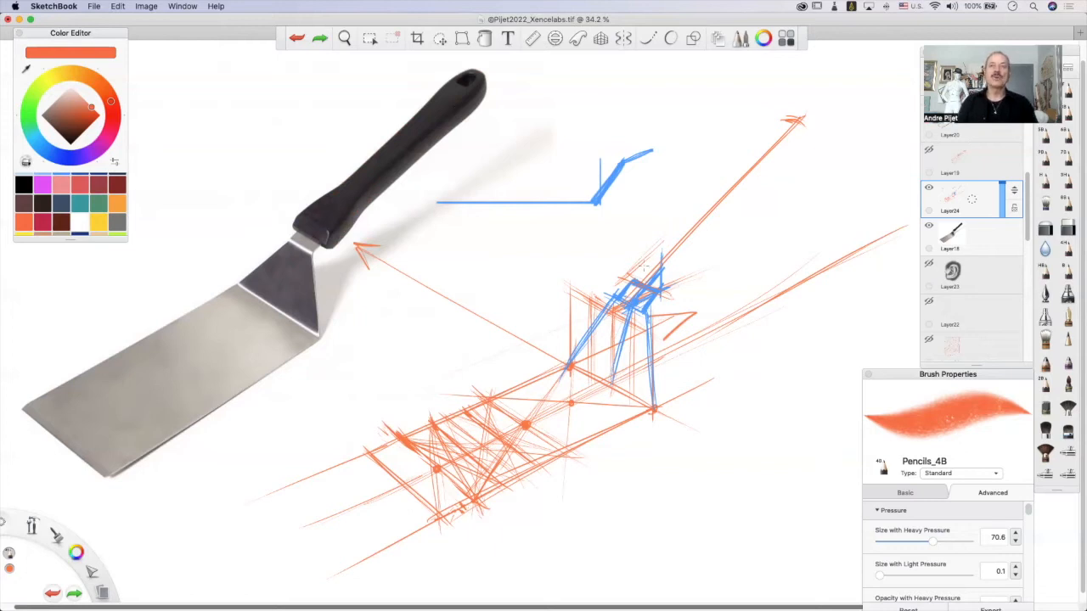
# Sketch the flared lower end of the handle around its axis, just above the blue neck strip.
pyautogui.click(677, 239)
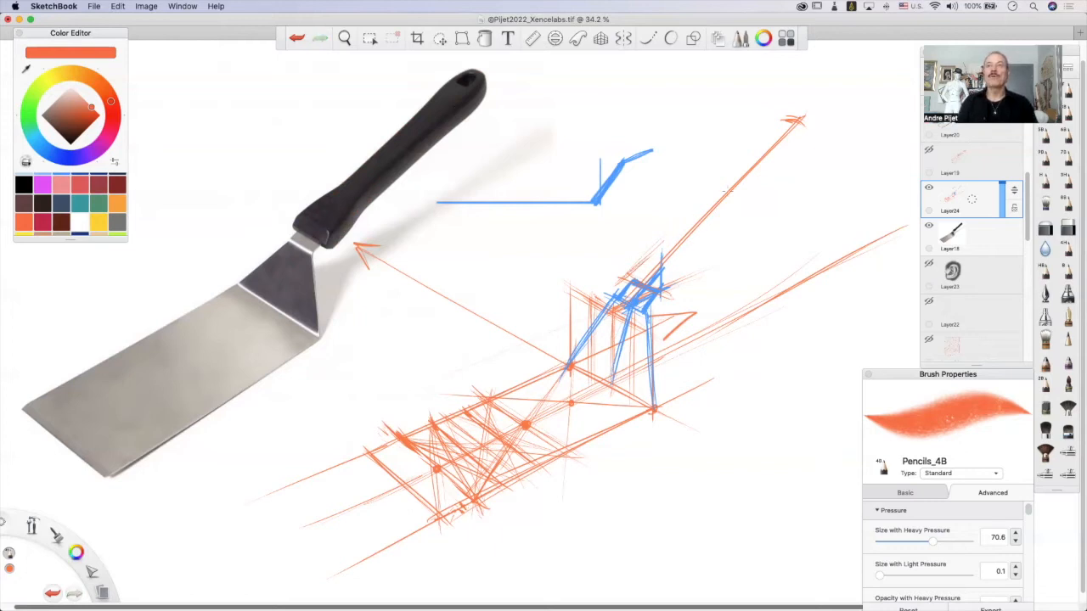
pyautogui.moveTo(710, 198); pyautogui.dragTo(727, 202)
pyautogui.moveTo(688, 245)
pyautogui.mouseDown()
pyautogui.moveTo(676, 229)
pyautogui.moveTo(663, 232)
pyautogui.mouseUp()
pyautogui.moveTo(624, 284); pyautogui.dragTo(672, 233)
pyautogui.moveTo(669, 238)
pyautogui.mouseDown()
pyautogui.moveTo(699, 244)
pyautogui.moveTo(674, 258)
pyautogui.moveTo(672, 270)
pyautogui.moveTo(687, 252)
pyautogui.moveTo(661, 302)
pyautogui.mouseUp()
pyautogui.moveTo(679, 265); pyautogui.dragTo(662, 294)
pyautogui.moveTo(698, 240); pyautogui.dragTo(671, 280)
# Draw the handle's long sides along the axis with cross lines and close them at the rounded far end.
pyautogui.moveTo(696, 207); pyautogui.dragTo(678, 225)
pyautogui.moveTo(755, 146); pyautogui.dragTo(682, 227)
pyautogui.moveTo(733, 173); pyautogui.dragTo(676, 235)
pyautogui.moveTo(739, 188); pyautogui.dragTo(695, 243)
pyautogui.moveTo(775, 156)
pyautogui.mouseDown()
pyautogui.moveTo(702, 234)
pyautogui.moveTo(756, 186)
pyautogui.mouseUp()
pyautogui.moveTo(772, 124)
pyautogui.mouseDown()
pyautogui.moveTo(718, 219)
pyautogui.moveTo(766, 138)
pyautogui.moveTo(800, 118)
pyautogui.moveTo(805, 135)
pyautogui.moveTo(776, 161)
pyautogui.mouseUp()
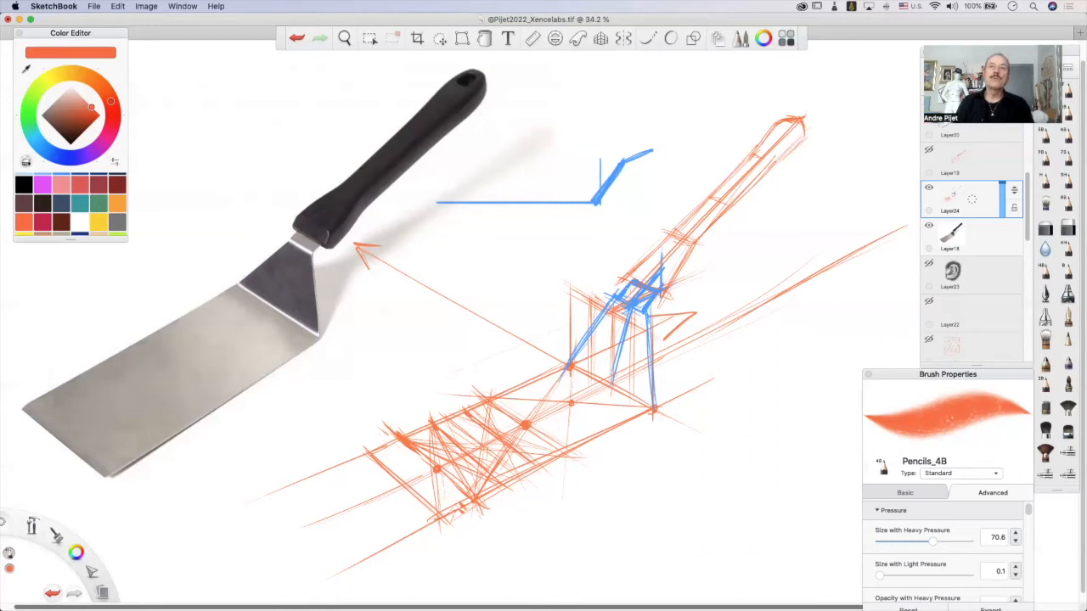
# Darken the front edge and corners of the sketched handle where it meets the neck strip.
pyautogui.moveTo(628, 268)
pyautogui.mouseDown()
pyautogui.moveTo(620, 294)
pyautogui.moveTo(631, 279)
pyautogui.mouseUp()
pyautogui.moveTo(655, 266); pyautogui.dragTo(638, 287)
pyautogui.press('super+z')
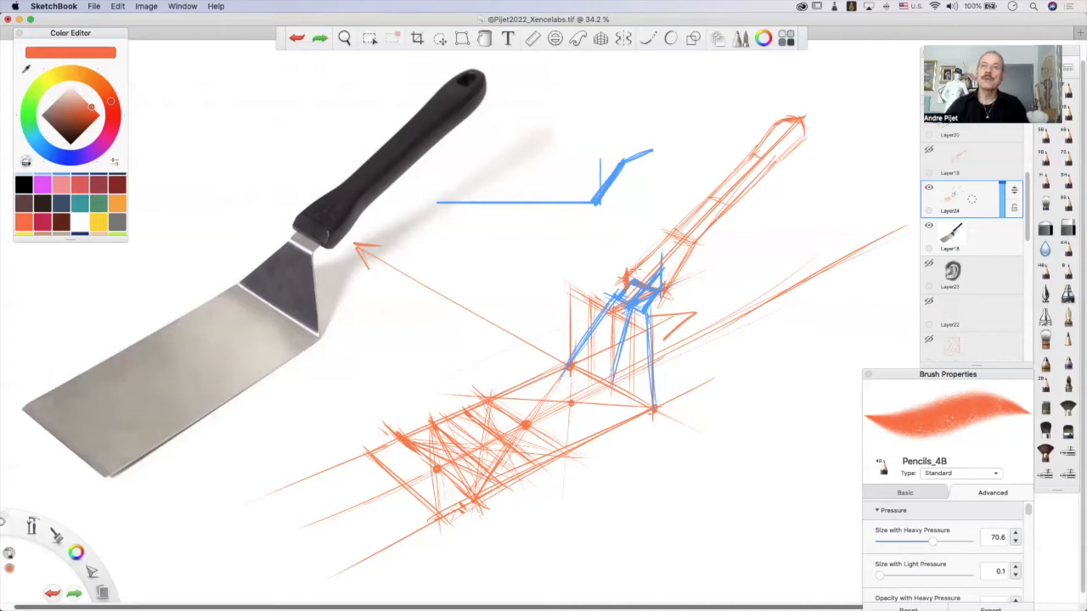
pyautogui.moveTo(632, 268); pyautogui.dragTo(672, 289)
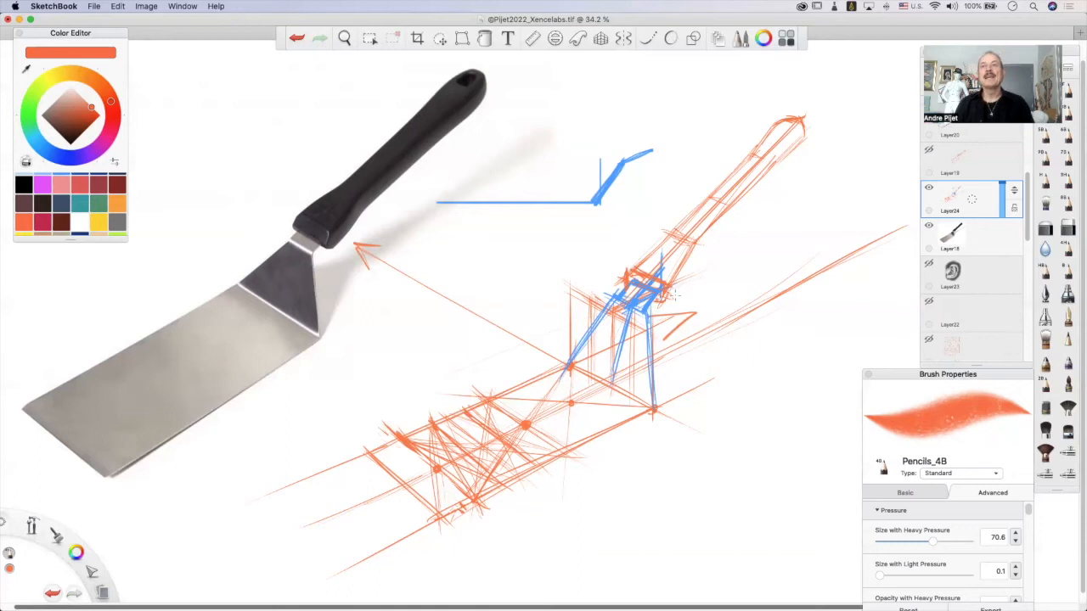
# Reinforce both long sides of the sketched handle with firmer strokes up to its rounded end.
pyautogui.moveTo(671, 302); pyautogui.dragTo(735, 202)
pyautogui.moveTo(698, 251); pyautogui.dragTo(765, 180)
pyautogui.moveTo(715, 234); pyautogui.dragTo(805, 141)
pyautogui.moveTo(760, 184); pyautogui.dragTo(808, 126)
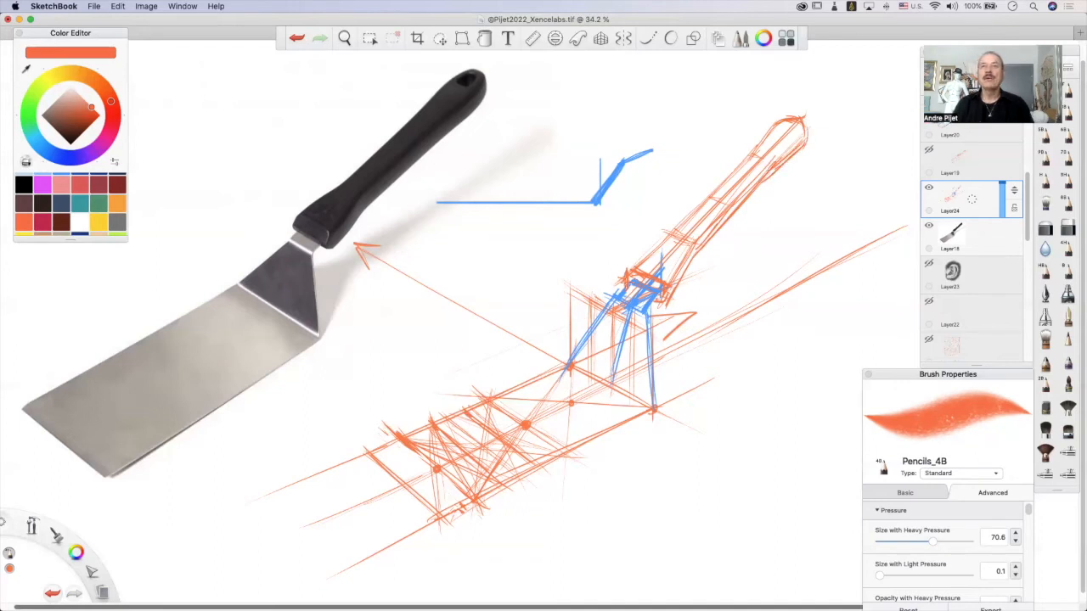
pyautogui.moveTo(664, 239); pyautogui.dragTo(730, 165)
pyautogui.press('super+z')
pyautogui.moveTo(667, 239)
pyautogui.mouseDown()
pyautogui.moveTo(756, 146)
pyautogui.moveTo(759, 127)
pyautogui.moveTo(760, 148)
pyautogui.moveTo(779, 119)
pyautogui.mouseUp()
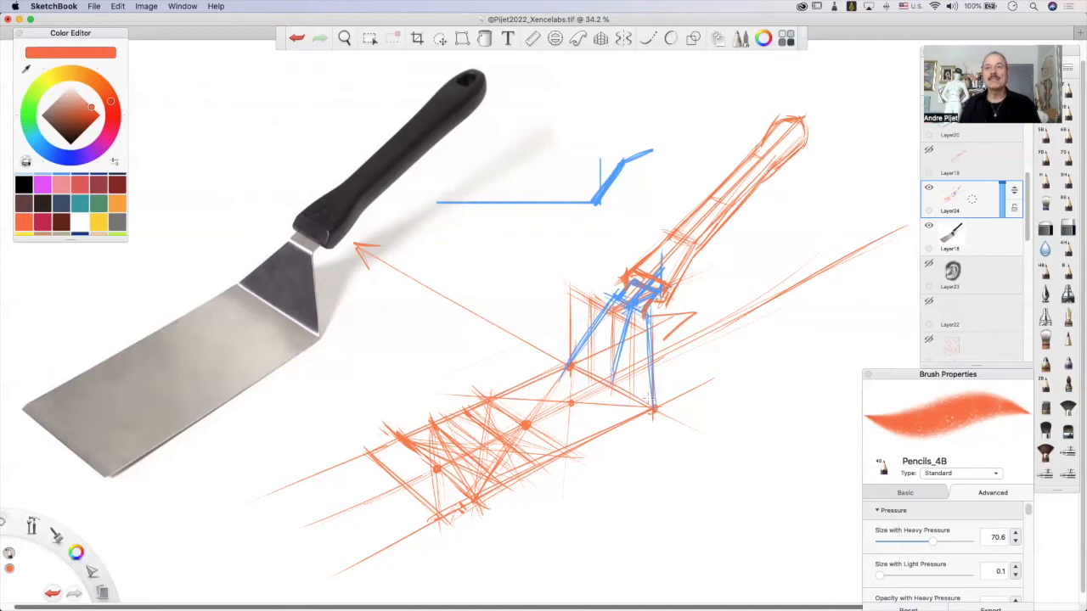
# Mark the four corners of the sketched blade with heavy orange points.
pyautogui.moveTo(652, 392)
pyautogui.mouseDown()
pyautogui.moveTo(639, 409)
pyautogui.moveTo(651, 407)
pyautogui.mouseUp()
pyautogui.press('super+z')
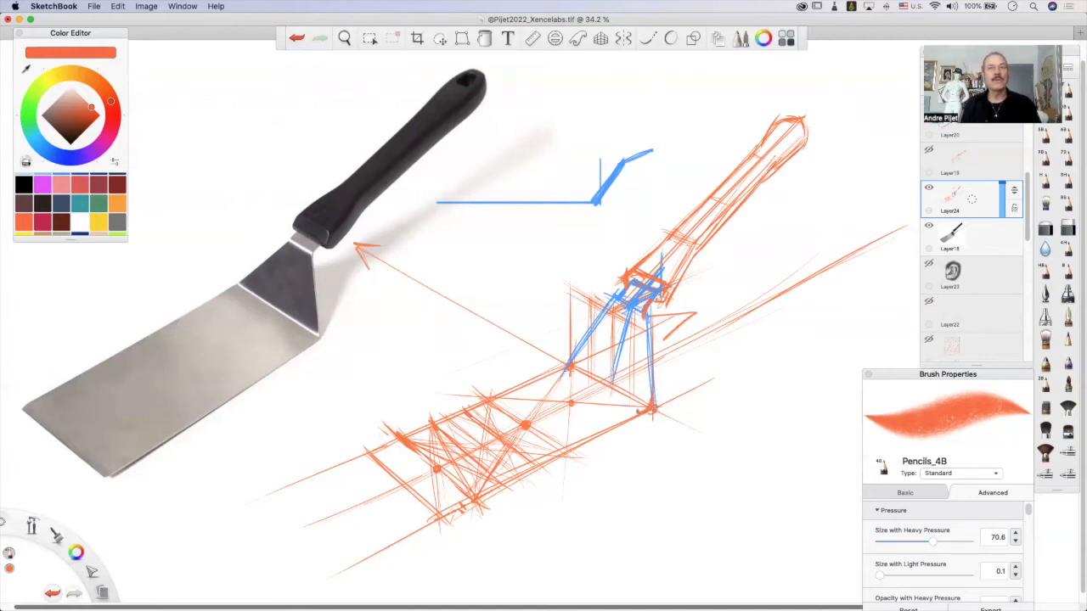
pyautogui.moveTo(570, 363)
pyautogui.mouseDown()
pyautogui.moveTo(559, 368)
pyautogui.moveTo(568, 361)
pyautogui.mouseUp()
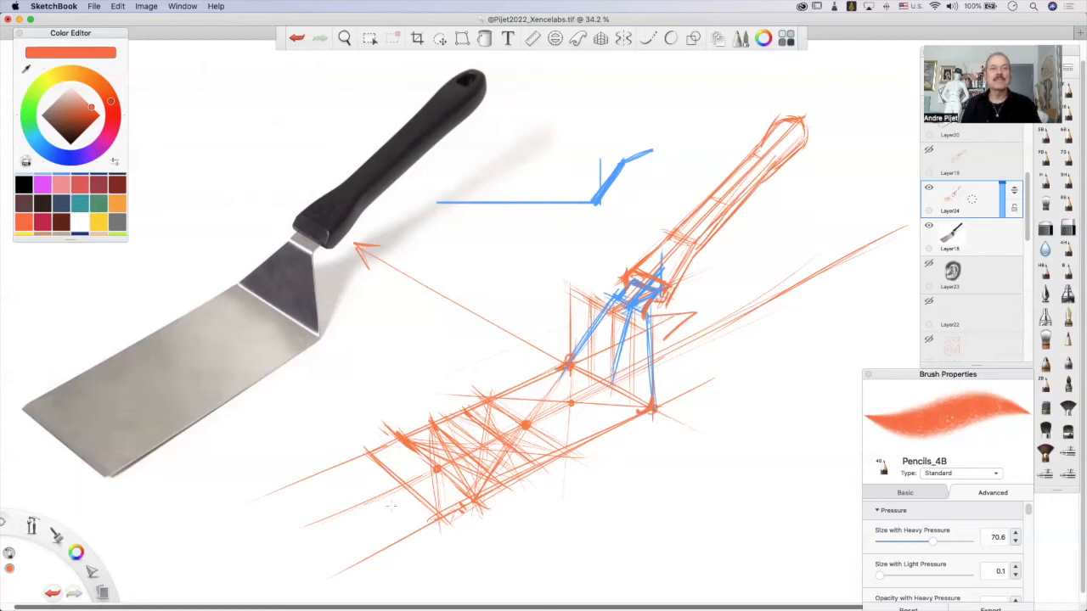
pyautogui.moveTo(439, 514); pyautogui.dragTo(445, 515)
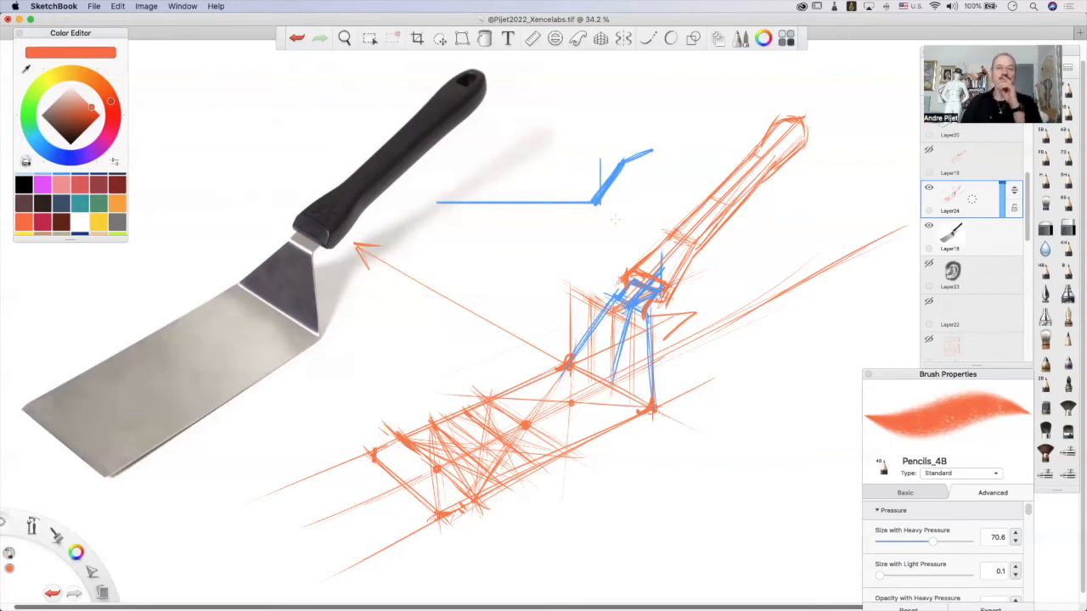
# Shrink the spatula sketch on Layer24 and move it closer to the reference photo.
pyautogui.press('space')
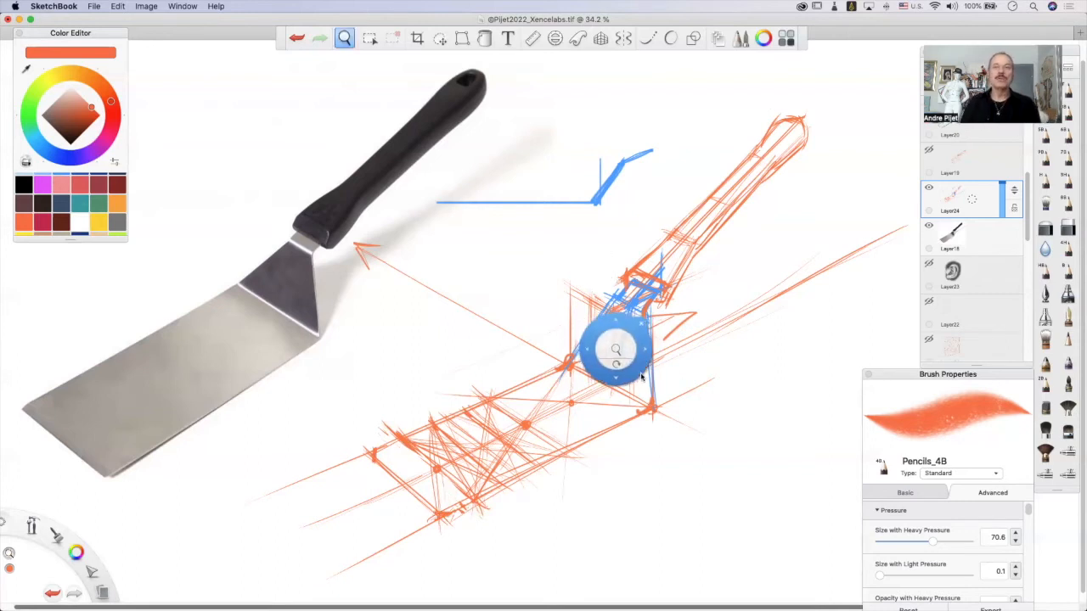
pyautogui.moveTo(620, 352)
pyautogui.mouseDown()
pyautogui.moveTo(611, 347)
pyautogui.moveTo(643, 349)
pyautogui.moveTo(647, 379)
pyautogui.mouseUp()
pyautogui.click(439, 37)
pyautogui.moveTo(657, 420)
pyautogui.mouseDown()
pyautogui.moveTo(575, 443)
pyautogui.moveTo(566, 430)
pyautogui.moveTo(641, 335)
pyautogui.mouseUp()
pyautogui.click(655, 321)
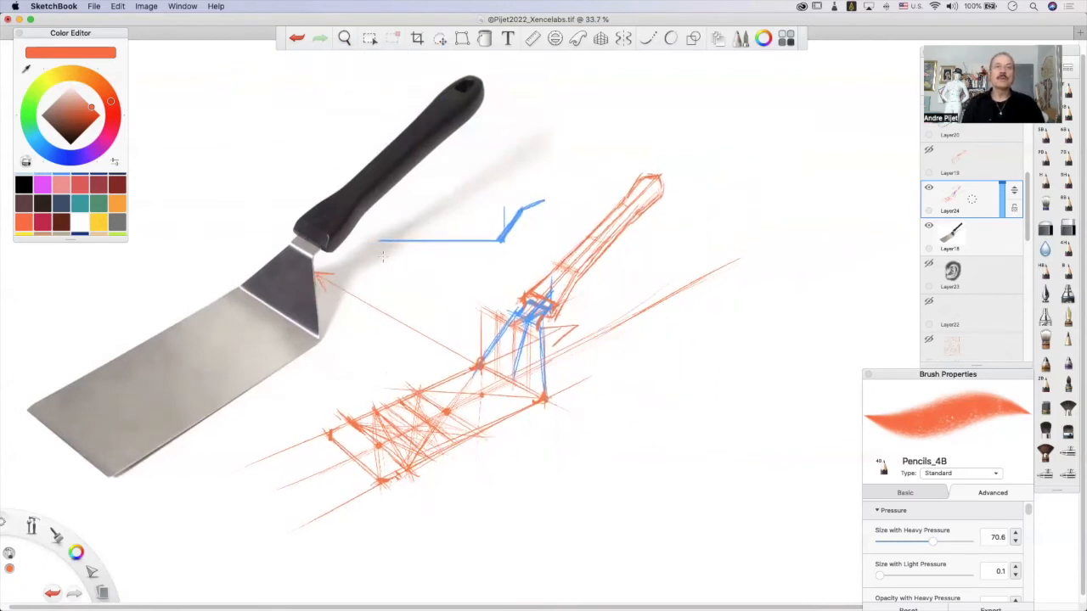
# Draw short thick orange marks across the photographed neck and just beside it.
pyautogui.moveTo(305, 292); pyautogui.dragTo(599, 114)
pyautogui.press('super+z')
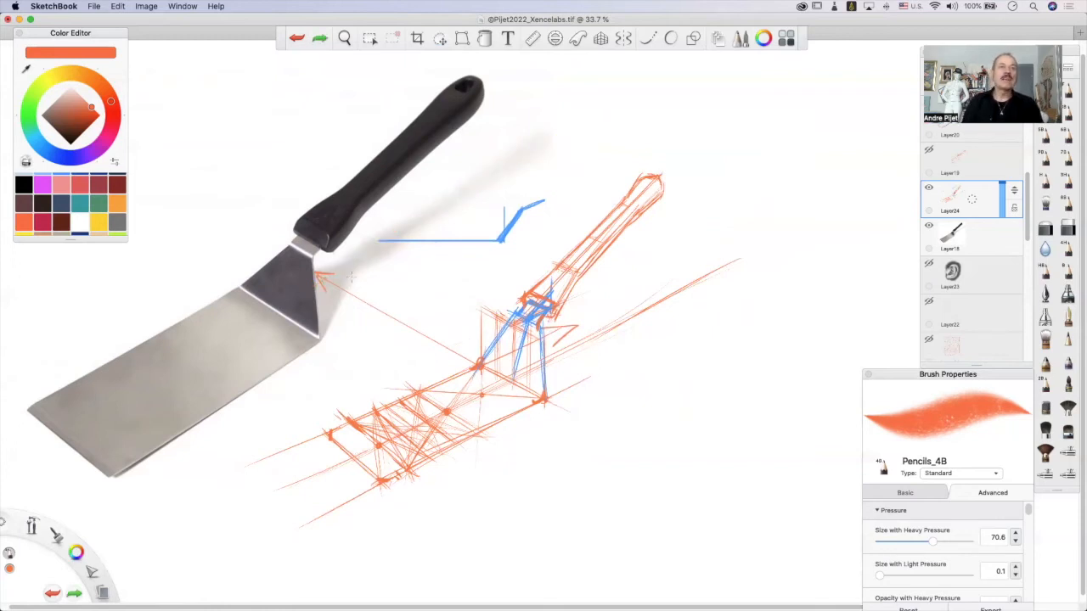
pyautogui.moveTo(343, 276)
pyautogui.mouseDown()
pyautogui.moveTo(350, 263)
pyautogui.moveTo(360, 271)
pyautogui.moveTo(297, 244)
pyautogui.mouseUp()
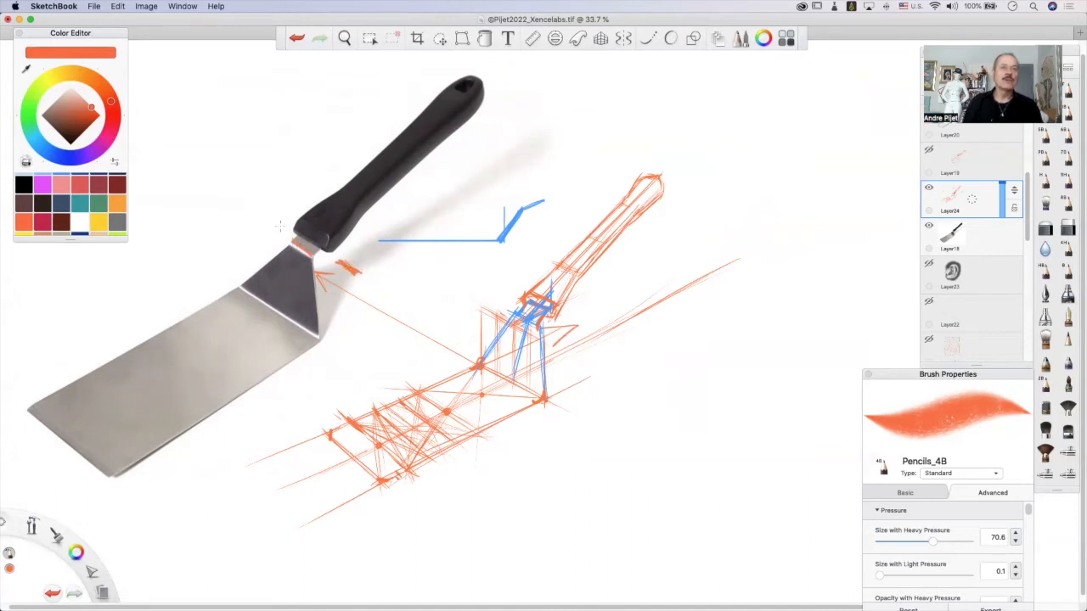
# Try slanted projection lines across the photographed neck and past the handle's end to a marked point, and undo them.
pyautogui.moveTo(148, 143); pyautogui.dragTo(389, 315)
pyautogui.moveTo(437, 61)
pyautogui.mouseDown()
pyautogui.moveTo(561, 141)
pyautogui.moveTo(438, 64)
pyautogui.moveTo(556, 132)
pyautogui.mouseUp()
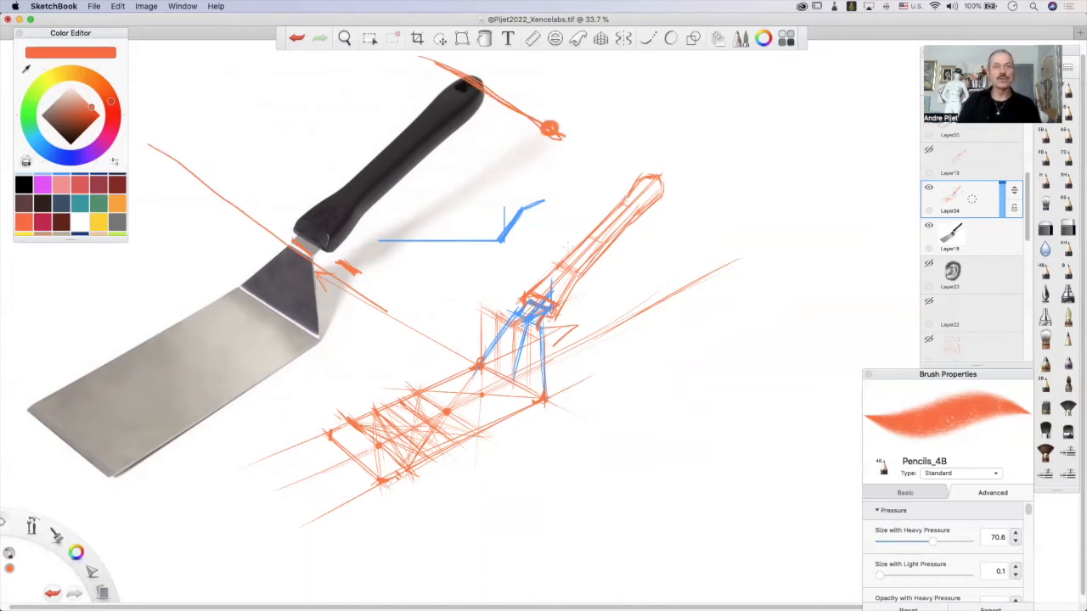
pyautogui.press('super+z')
pyautogui.press('super+z')
pyautogui.press('super+z')
pyautogui.press('super+z')
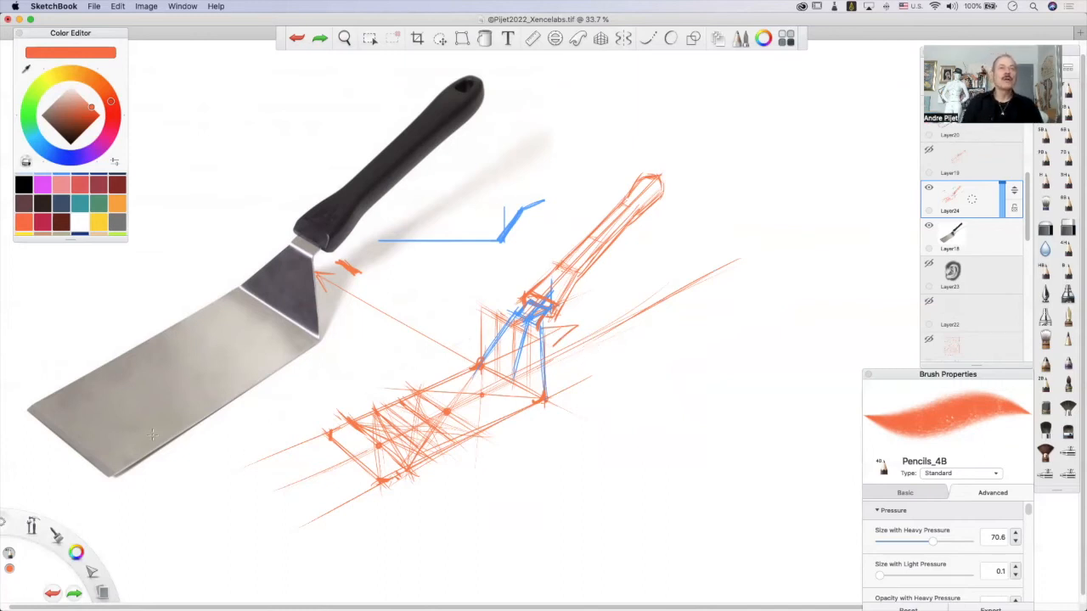
# Try bold direction arrows along the photographed blade and towards its neck, and undo them.
pyautogui.moveTo(24, 467)
pyautogui.mouseDown()
pyautogui.moveTo(219, 343)
pyautogui.moveTo(217, 331)
pyautogui.moveTo(219, 372)
pyautogui.mouseUp()
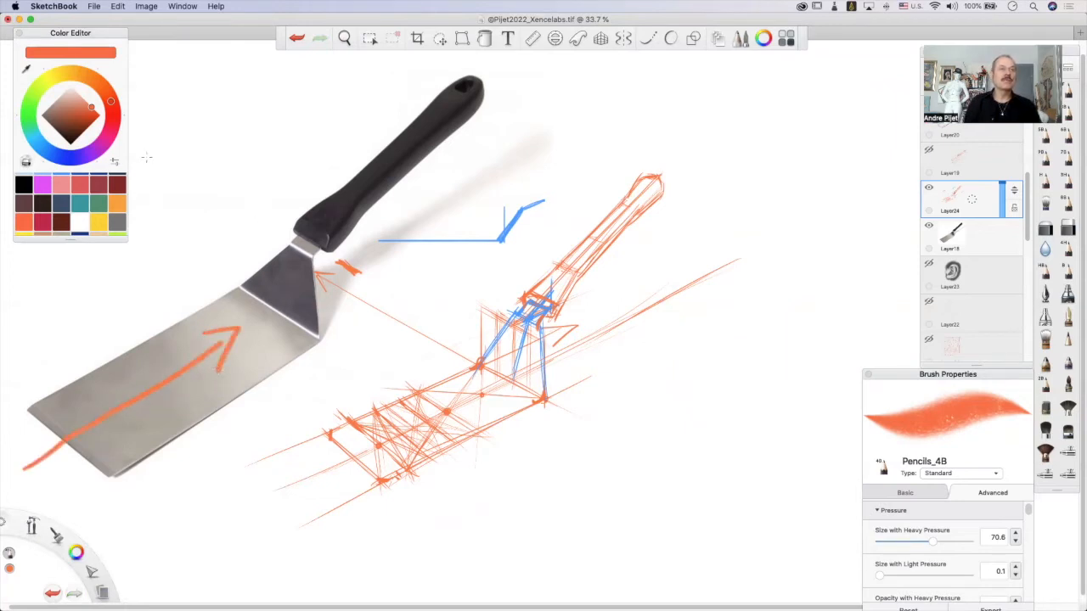
pyautogui.moveTo(142, 147)
pyautogui.mouseDown()
pyautogui.moveTo(285, 242)
pyautogui.moveTo(146, 144)
pyautogui.mouseUp()
pyautogui.moveTo(218, 245); pyautogui.dragTo(285, 249)
pyautogui.moveTo(265, 191); pyautogui.dragTo(281, 246)
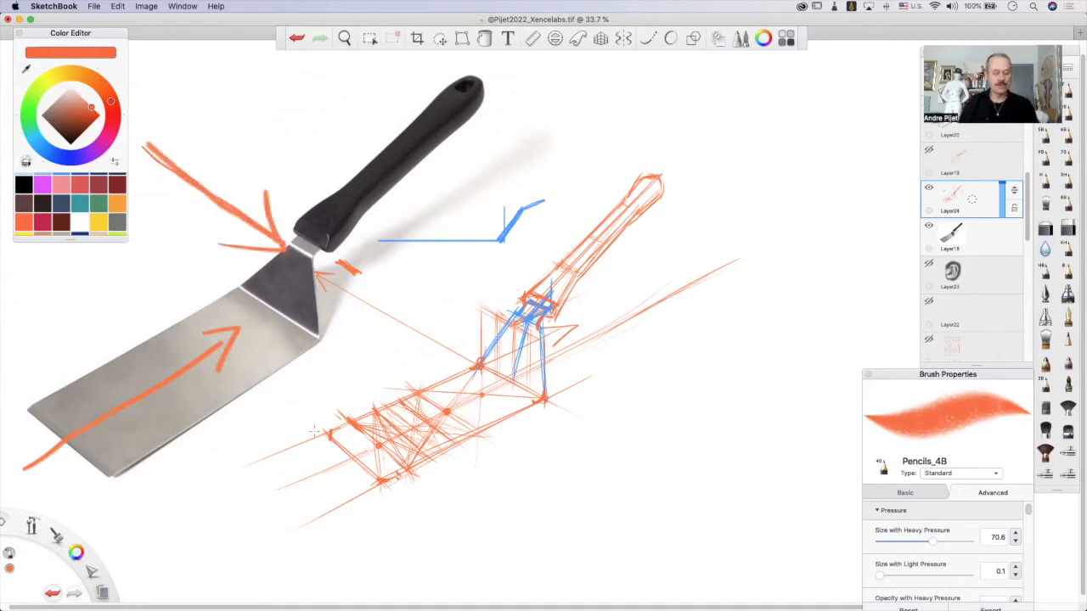
pyautogui.press('super+z')
pyautogui.press('super+z')
pyautogui.press('super+z')
pyautogui.press('super+z')
pyautogui.press('super+z')
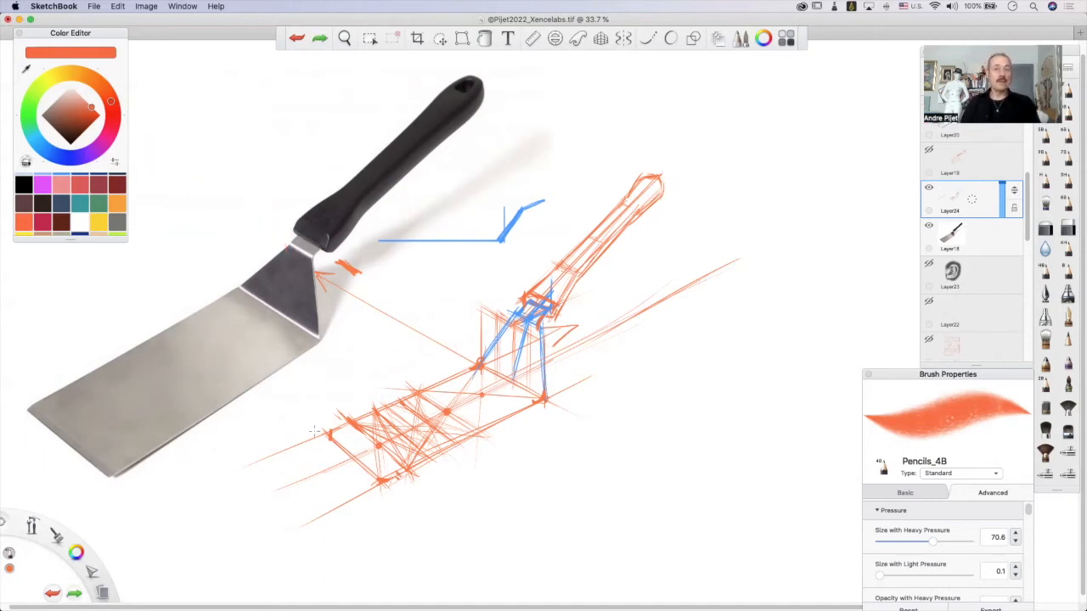
# Extend the ground guide line, project a slanted line through the neck, and hatch the neck's triangular cast shadow beside the blade corner.
pyautogui.click(775, 226)
pyautogui.moveTo(803, 227); pyautogui.dragTo(710, 280)
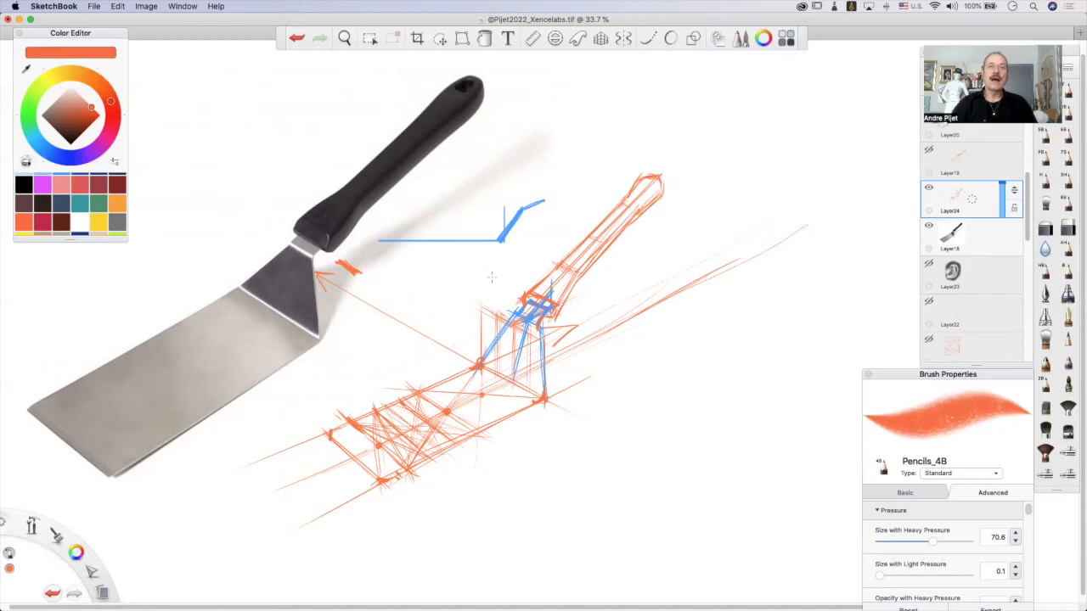
pyautogui.moveTo(491, 277); pyautogui.dragTo(590, 377)
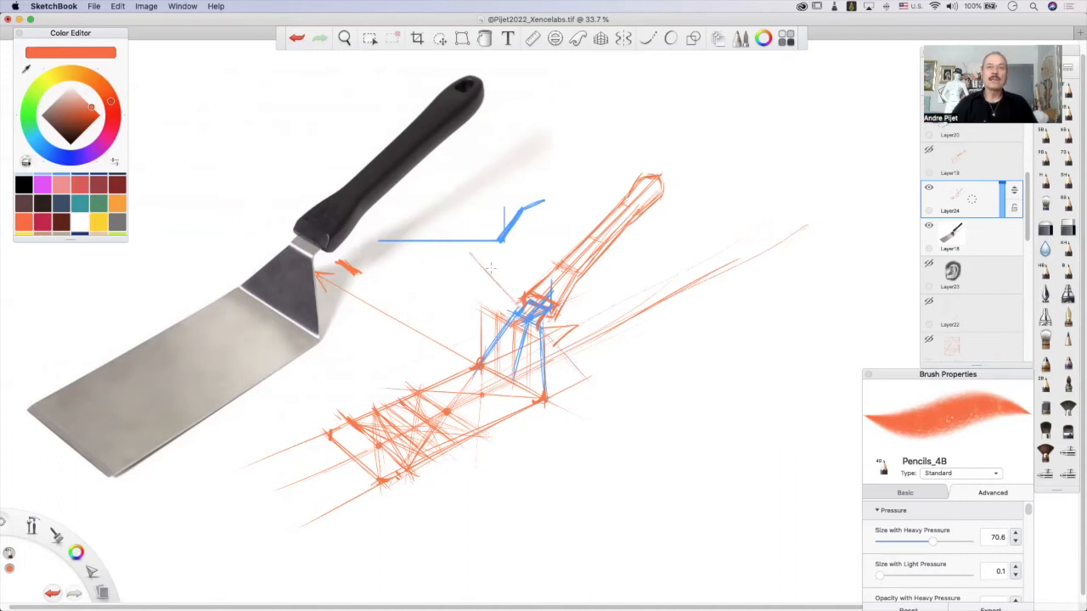
pyautogui.moveTo(553, 344)
pyautogui.mouseDown()
pyautogui.moveTo(581, 347)
pyautogui.moveTo(569, 350)
pyautogui.mouseUp()
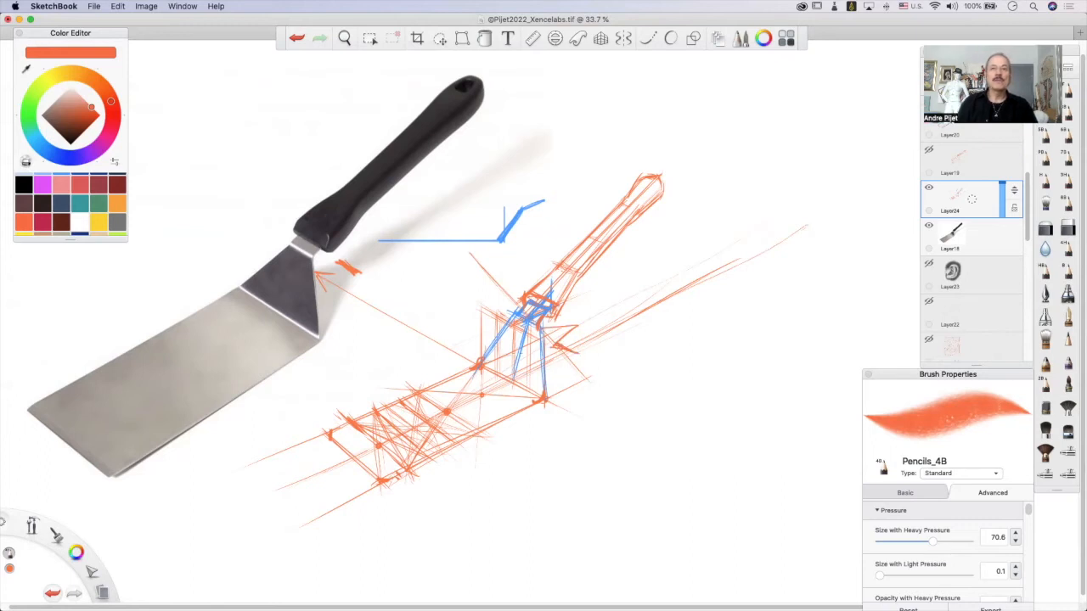
pyautogui.moveTo(532, 351)
pyautogui.mouseDown()
pyautogui.moveTo(498, 370)
pyautogui.moveTo(548, 345)
pyautogui.mouseUp()
pyautogui.moveTo(546, 396)
pyautogui.mouseDown()
pyautogui.moveTo(549, 353)
pyautogui.moveTo(547, 394)
pyautogui.moveTo(565, 343)
pyautogui.moveTo(568, 372)
pyautogui.mouseUp()
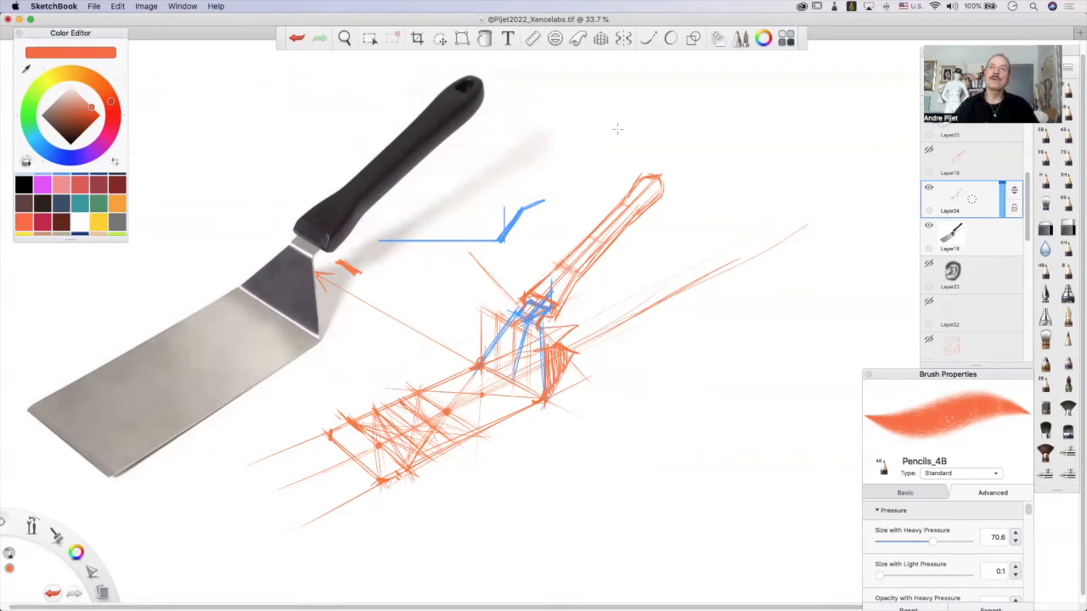
# Project the handle's far end down to the ground guide line and sketch the handle shadow's lower edge.
pyautogui.moveTo(611, 129); pyautogui.dragTo(727, 260)
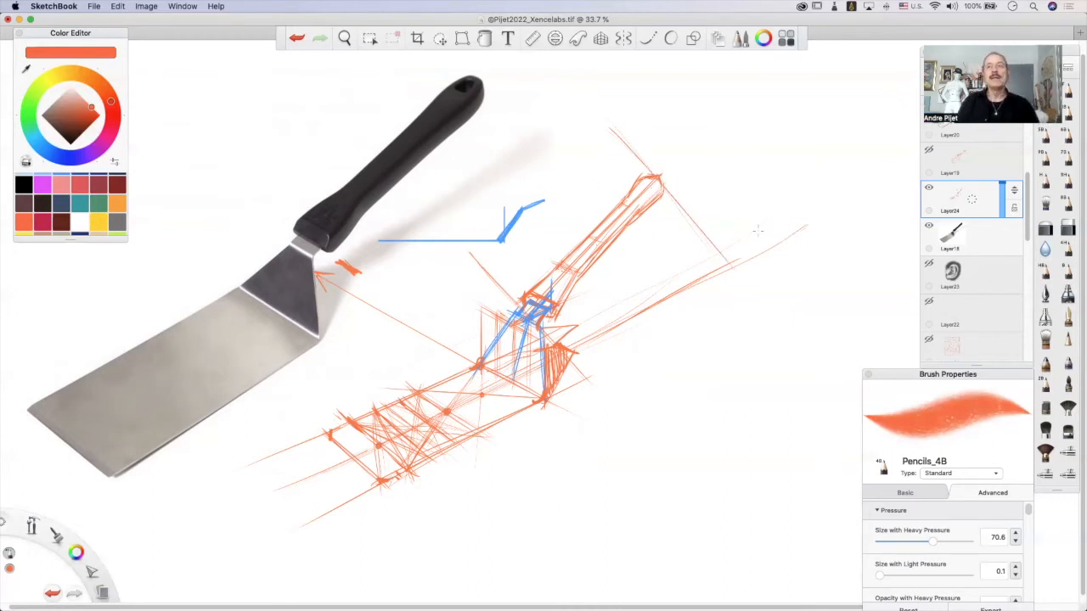
pyautogui.moveTo(722, 262)
pyautogui.mouseDown()
pyautogui.moveTo(742, 267)
pyautogui.moveTo(739, 279)
pyautogui.mouseUp()
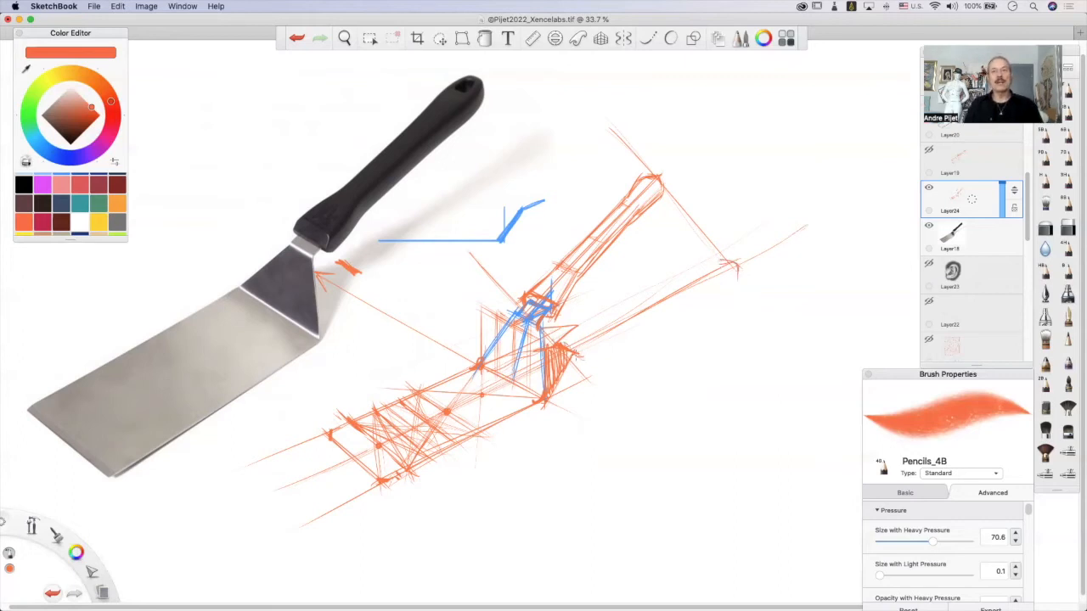
pyautogui.moveTo(586, 349); pyautogui.dragTo(654, 307)
pyautogui.moveTo(604, 336)
pyautogui.mouseDown()
pyautogui.moveTo(667, 300)
pyautogui.moveTo(597, 346)
pyautogui.moveTo(669, 304)
pyautogui.mouseUp()
pyautogui.press('super+z')
pyautogui.press('super+z')
pyautogui.press('shift+super+z')
pyautogui.press('shift+super+z')
pyautogui.moveTo(680, 297); pyautogui.dragTo(739, 265)
# Draw the upper edge of the handle's cast shadow and begin hatching along it to its rounded end.
pyautogui.moveTo(557, 335)
pyautogui.mouseDown()
pyautogui.moveTo(551, 345)
pyautogui.moveTo(655, 294)
pyautogui.mouseUp()
pyautogui.moveTo(598, 328); pyautogui.dragTo(686, 281)
pyautogui.moveTo(613, 318); pyautogui.dragTo(736, 260)
pyautogui.moveTo(609, 320)
pyautogui.mouseDown()
pyautogui.moveTo(558, 342)
pyautogui.moveTo(644, 310)
pyautogui.mouseUp()
pyautogui.moveTo(642, 319); pyautogui.dragTo(684, 285)
pyautogui.moveTo(679, 297); pyautogui.dragTo(719, 267)
pyautogui.moveTo(714, 281); pyautogui.dragTo(736, 260)
# Darken the neck's cast shadow and fill the handle shadow with dense hatching.
pyautogui.moveTo(557, 342)
pyautogui.mouseDown()
pyautogui.moveTo(551, 382)
pyautogui.moveTo(569, 328)
pyautogui.moveTo(564, 368)
pyautogui.moveTo(574, 364)
pyautogui.mouseUp()
pyautogui.moveTo(584, 324); pyautogui.dragTo(579, 352)
pyautogui.moveTo(600, 317)
pyautogui.mouseDown()
pyautogui.moveTo(595, 345)
pyautogui.moveTo(635, 314)
pyautogui.mouseUp()
pyautogui.moveTo(643, 318); pyautogui.dragTo(686, 290)
pyautogui.moveTo(682, 301); pyautogui.dragTo(694, 293)
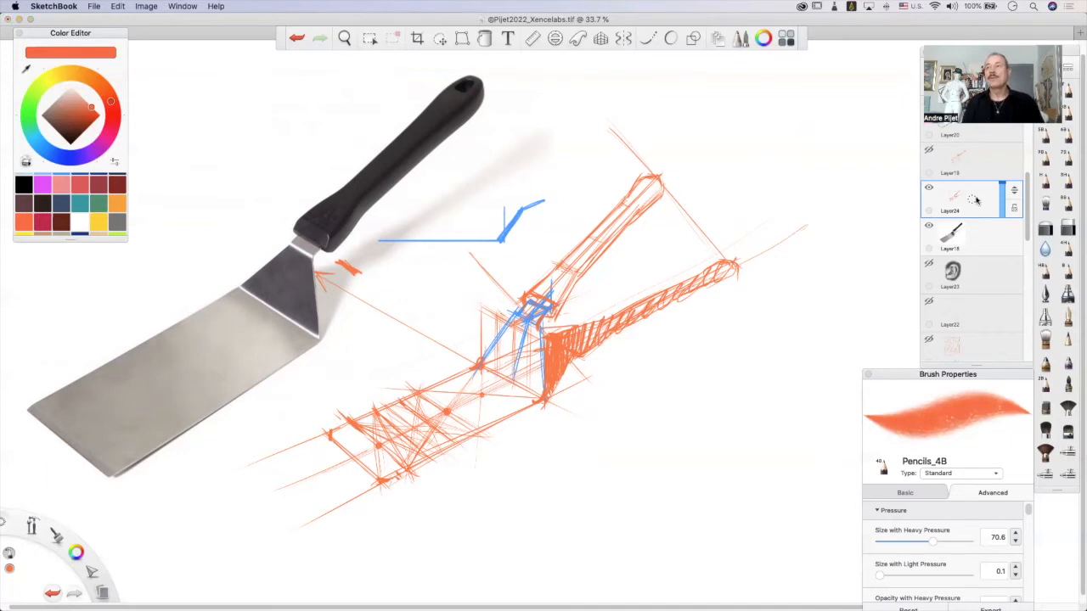
# Fade the construction sketch by lowering its layer opacity, add a new layer above it, and pick the dark blue swatch.
pyautogui.click(1002, 177)
pyautogui.click(992, 206)
pyautogui.moveTo(1005, 189)
pyautogui.mouseDown()
pyautogui.moveTo(1002, 210)
pyautogui.moveTo(976, 199)
pyautogui.moveTo(1002, 173)
pyautogui.mouseUp()
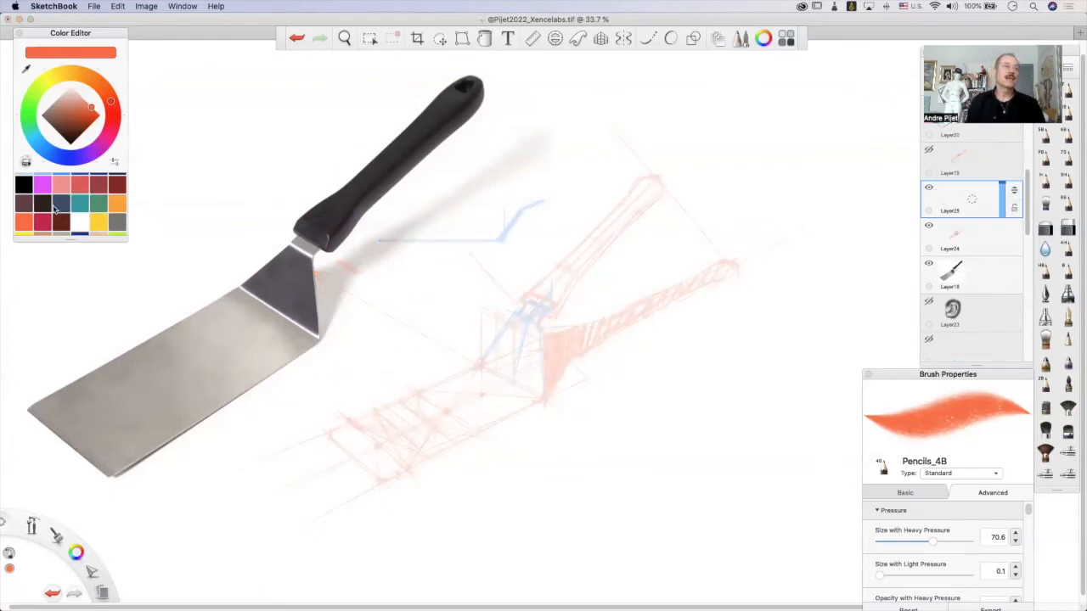
pyautogui.click(60, 204)
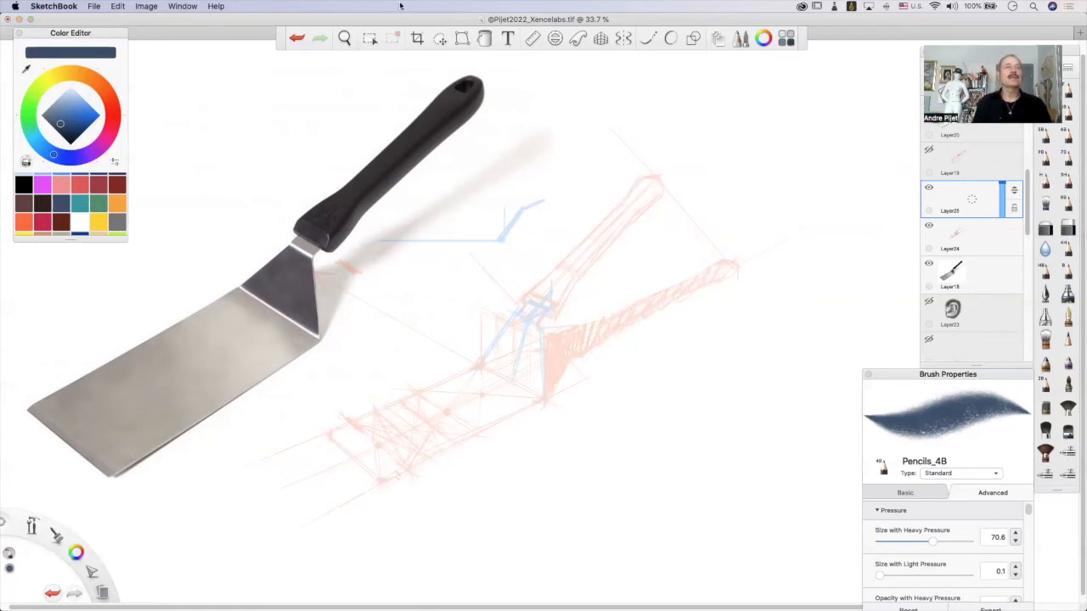
# Enlarge the faded construction sketch on Layer24 and reposition it beside the reference photo.
pyautogui.click(985, 245)
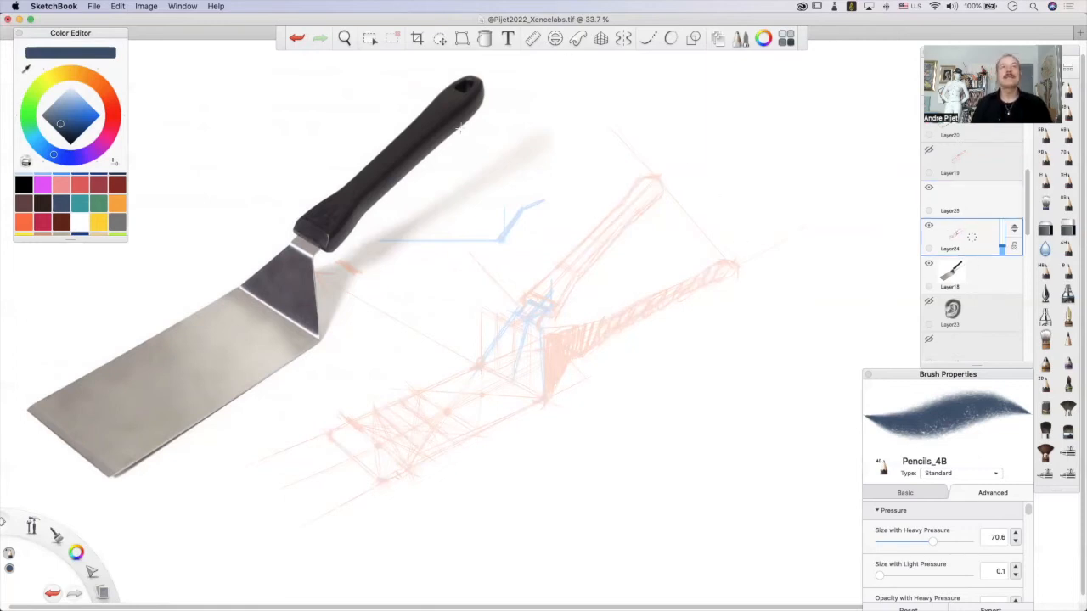
pyautogui.click(440, 40)
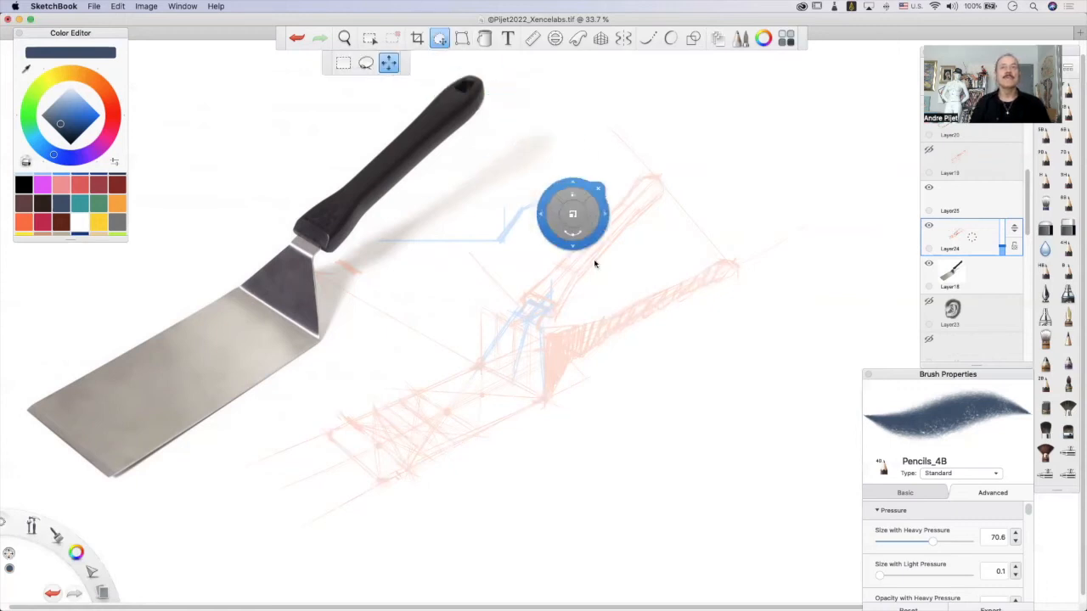
pyautogui.moveTo(582, 249); pyautogui.dragTo(604, 240)
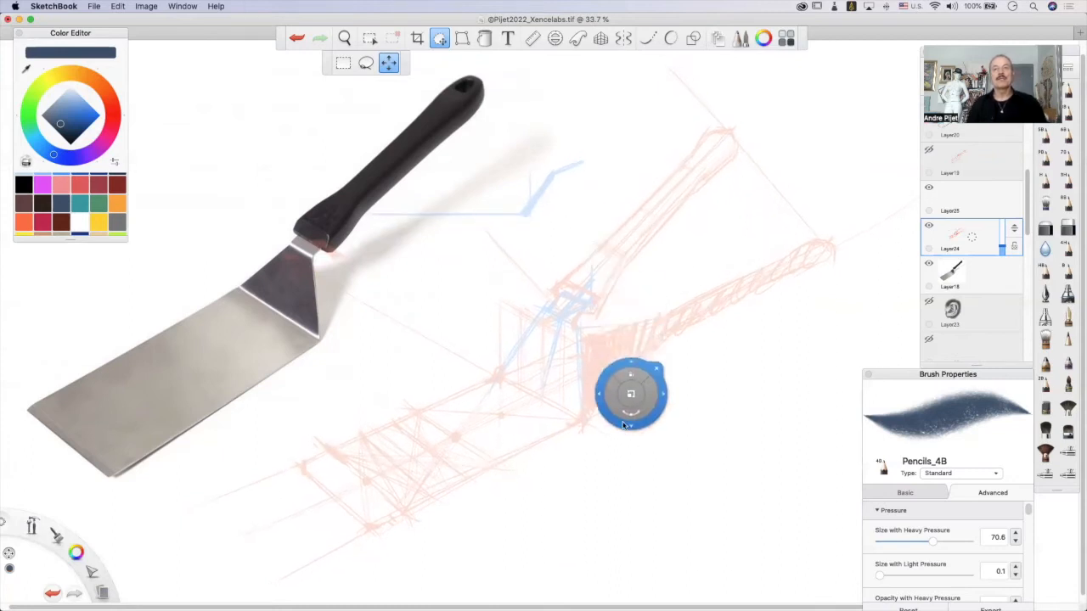
pyautogui.moveTo(649, 436); pyautogui.dragTo(657, 437)
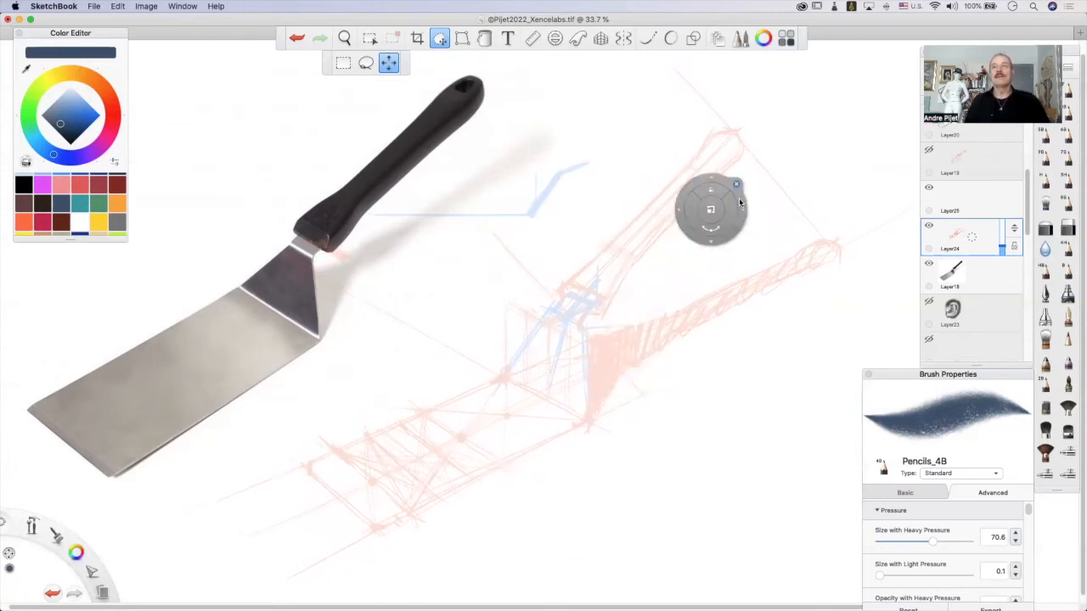
pyautogui.click(748, 195)
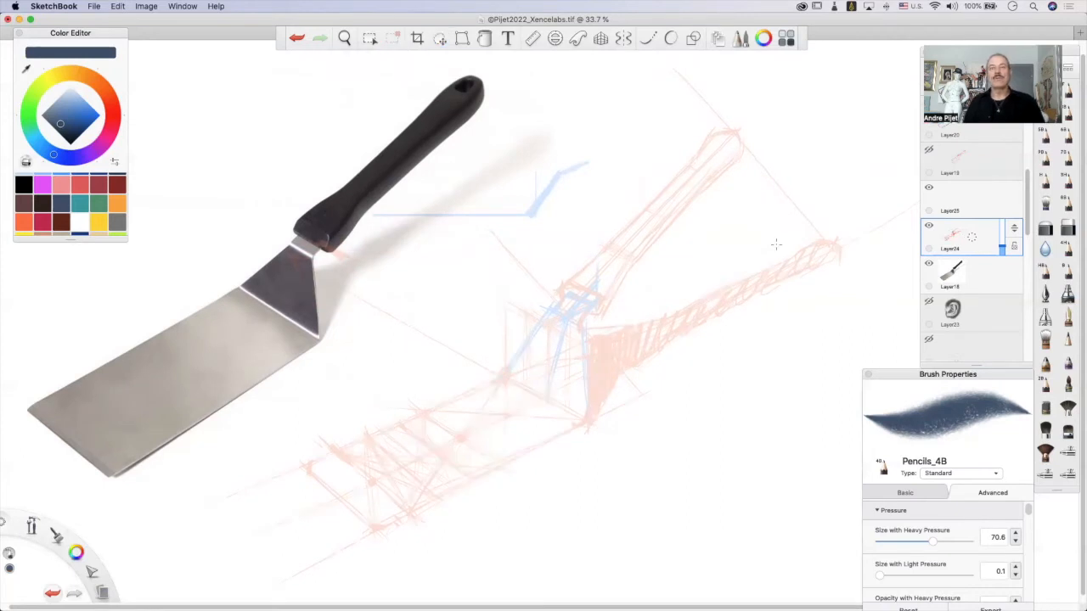
# Make Layer25 the active layer and trace the spatula blade's far long edge over the faded sketch.
pyautogui.click(980, 211)
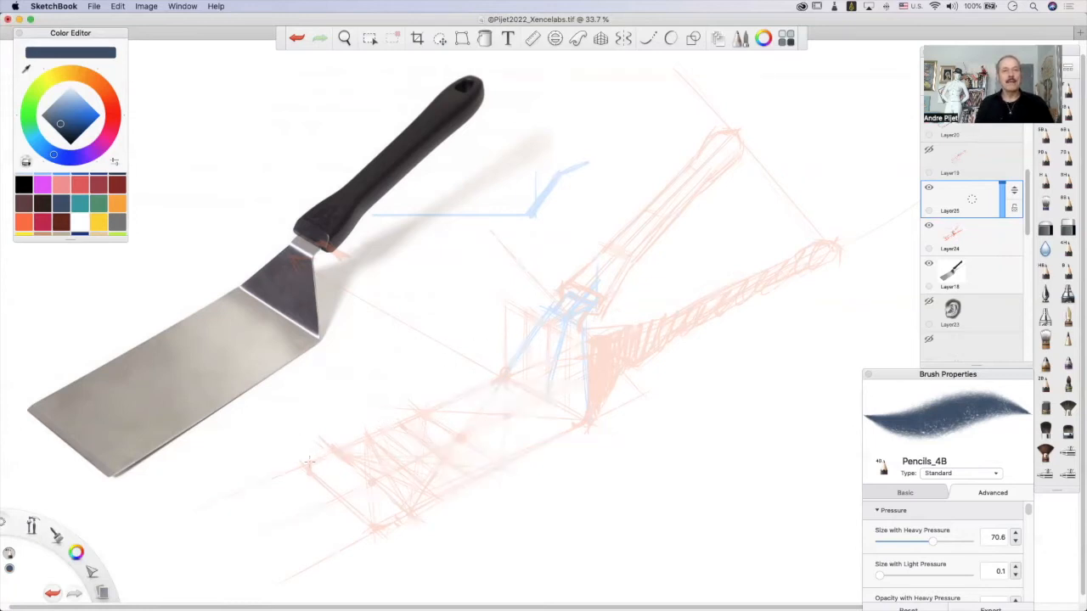
pyautogui.moveTo(311, 464); pyautogui.dragTo(464, 386)
pyautogui.press('super+z')
pyautogui.moveTo(309, 463); pyautogui.dragTo(463, 404)
pyautogui.press('super+z')
pyautogui.moveTo(306, 463)
pyautogui.mouseDown()
pyautogui.moveTo(467, 392)
pyautogui.moveTo(326, 450)
pyautogui.mouseUp()
pyautogui.press('super+z')
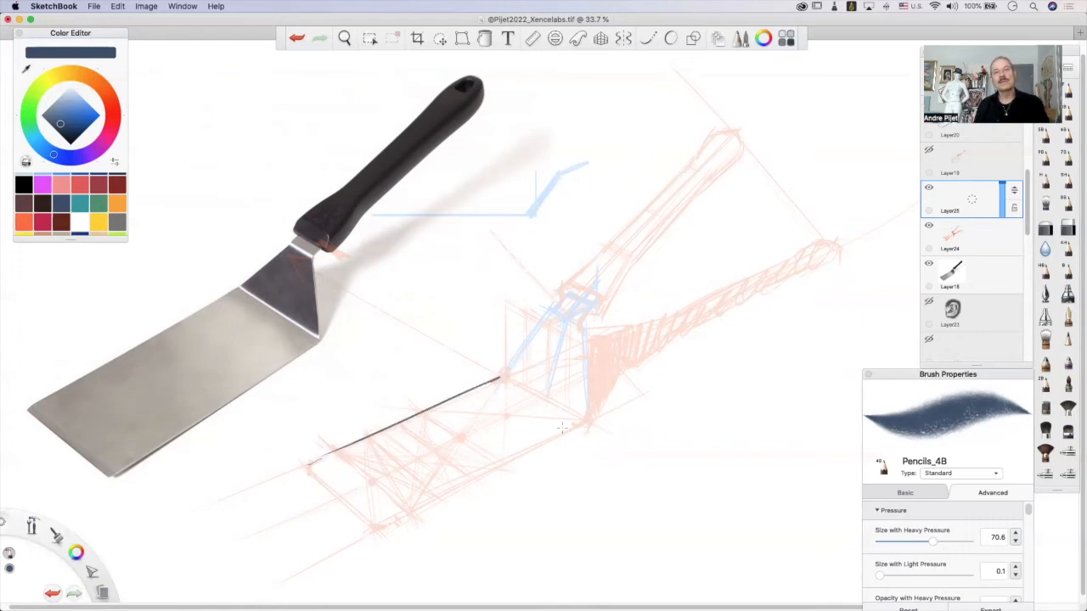
# Trace the blade's near long edge from the neck corner down past the front end.
pyautogui.moveTo(586, 418); pyautogui.dragTo(362, 528)
pyautogui.press('super+z')
pyautogui.moveTo(589, 419); pyautogui.dragTo(356, 535)
pyautogui.press('super+z')
pyautogui.moveTo(589, 420); pyautogui.dragTo(357, 537)
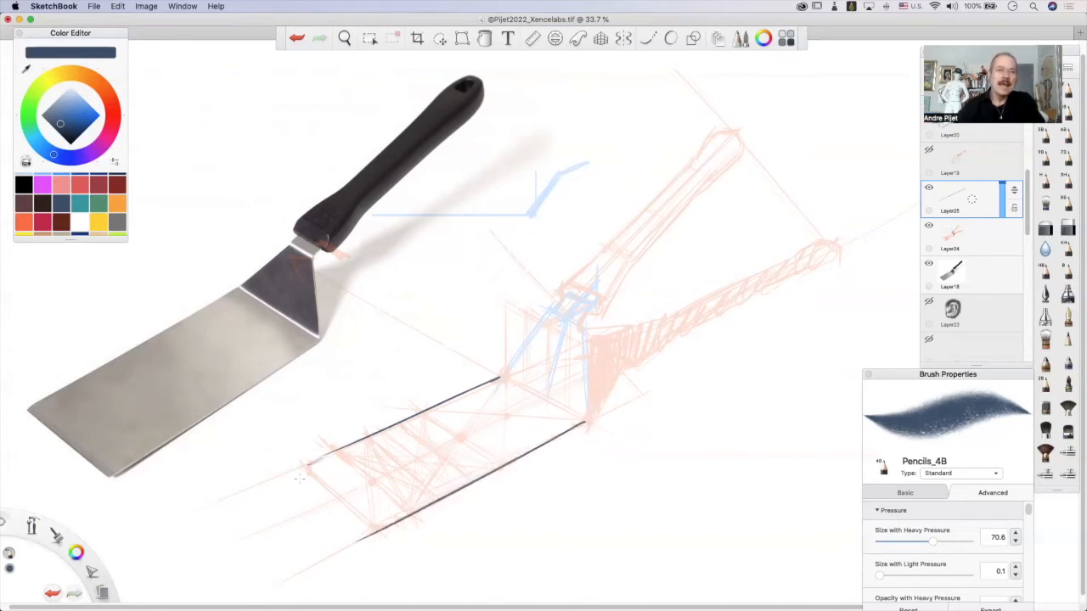
# Draw the blade's short front edge and reinforce its two corners with short dark accents.
pyautogui.moveTo(305, 468); pyautogui.dragTo(370, 528)
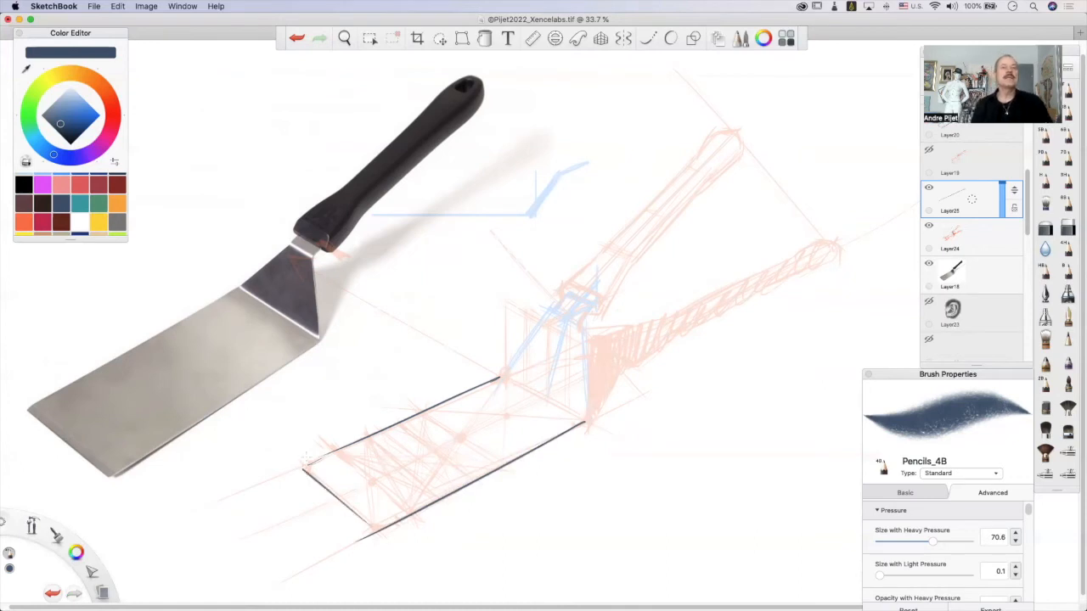
pyautogui.moveTo(308, 462); pyautogui.dragTo(305, 473)
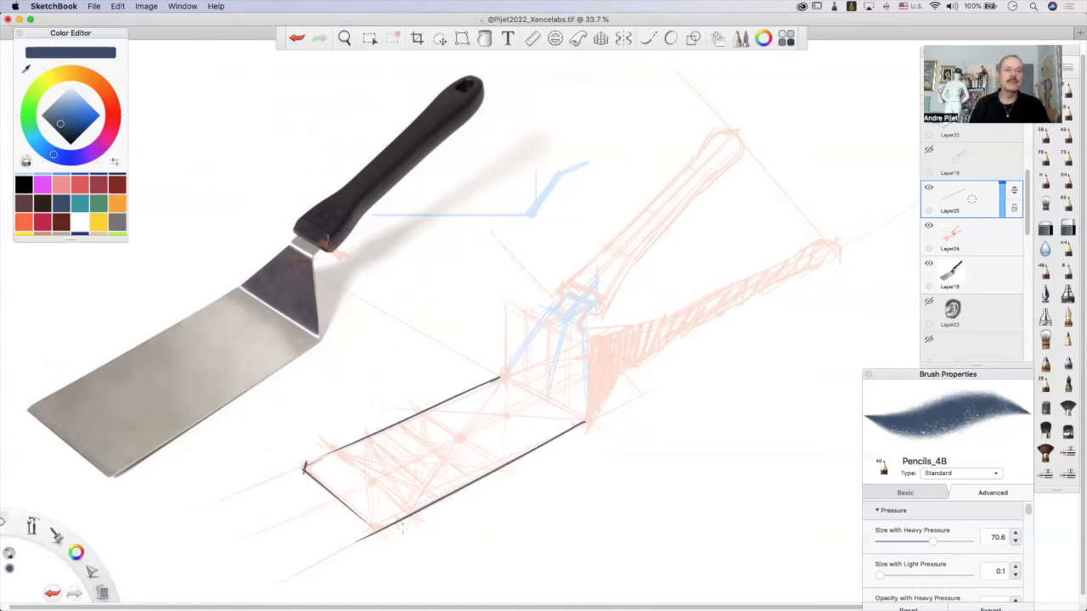
pyautogui.moveTo(372, 528); pyautogui.dragTo(386, 523)
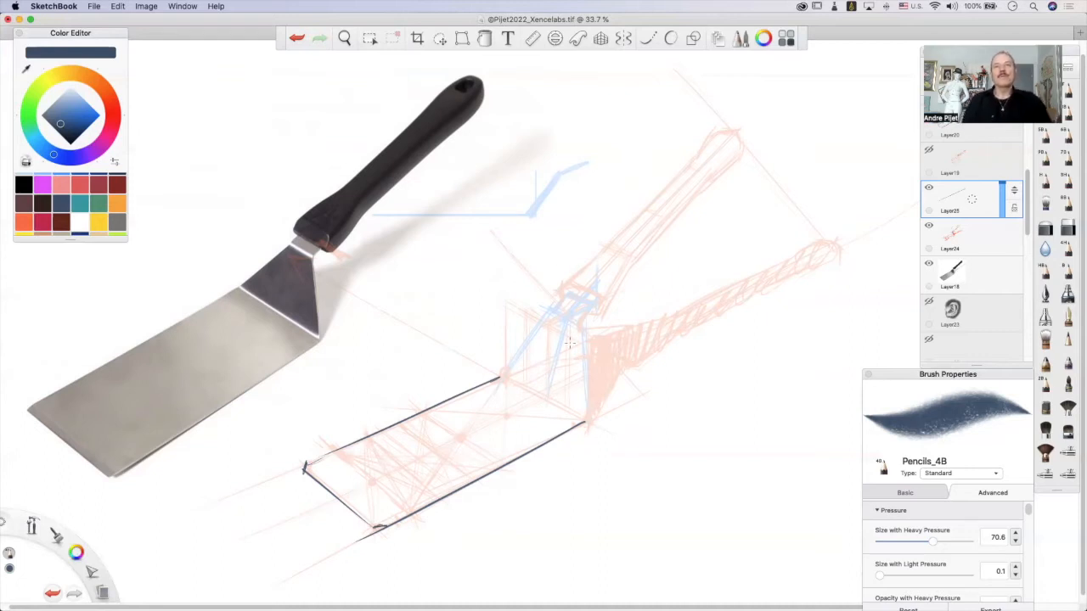
# Trace both side edges of the neck, rising from the blade's two rear corners toward the handle.
pyautogui.moveTo(581, 331); pyautogui.dragTo(584, 420)
pyautogui.hotkey('ctrl', 'z')
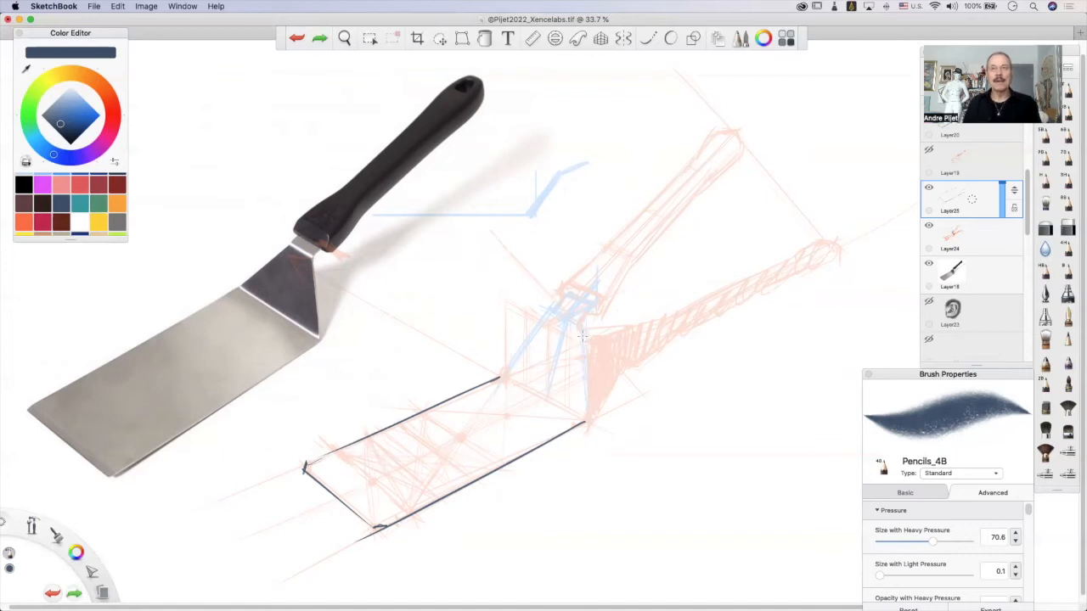
pyautogui.moveTo(581, 332); pyautogui.dragTo(584, 420)
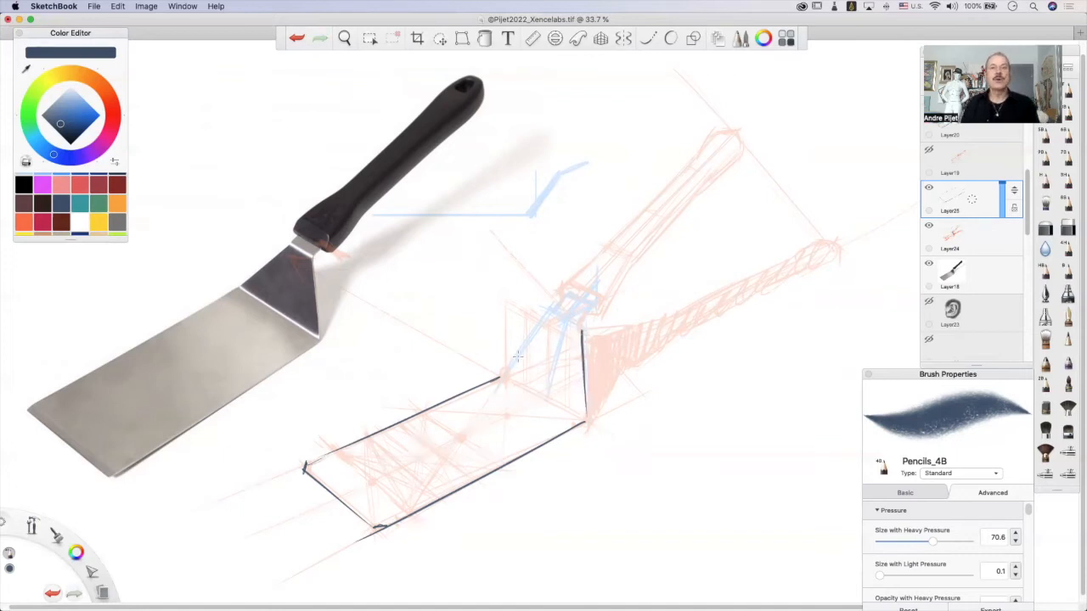
pyautogui.moveTo(500, 378); pyautogui.dragTo(538, 333)
pyautogui.hotkey('ctrl', 'z')
pyautogui.moveTo(499, 377); pyautogui.dragTo(548, 309)
pyautogui.hotkey('ctrl', 'z')
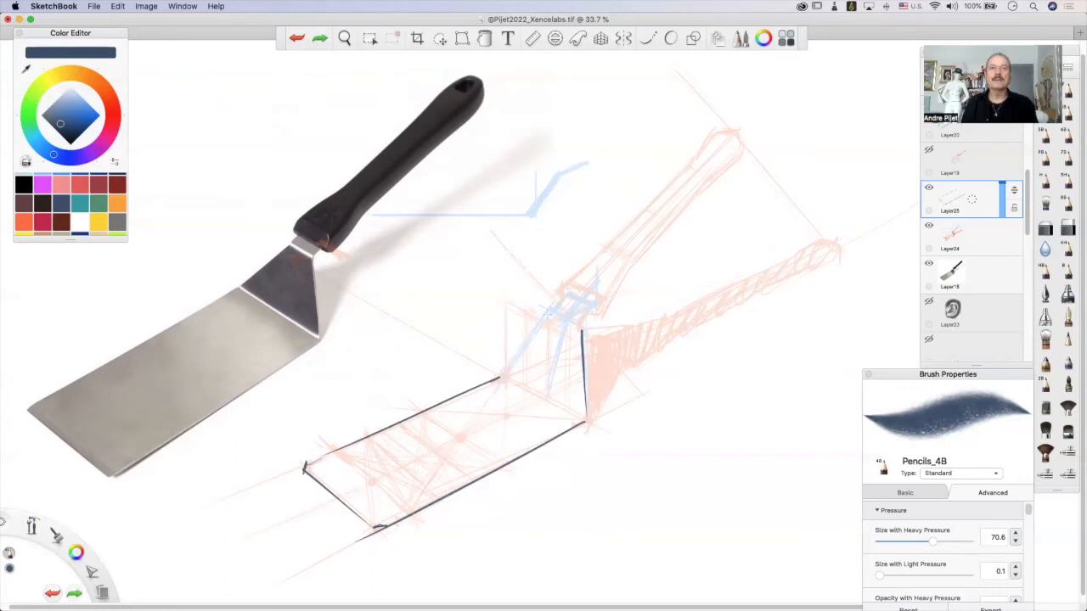
pyautogui.moveTo(510, 365); pyautogui.dragTo(548, 313)
pyautogui.hotkey('ctrl', 'z')
pyautogui.moveTo(503, 378); pyautogui.dragTo(546, 317)
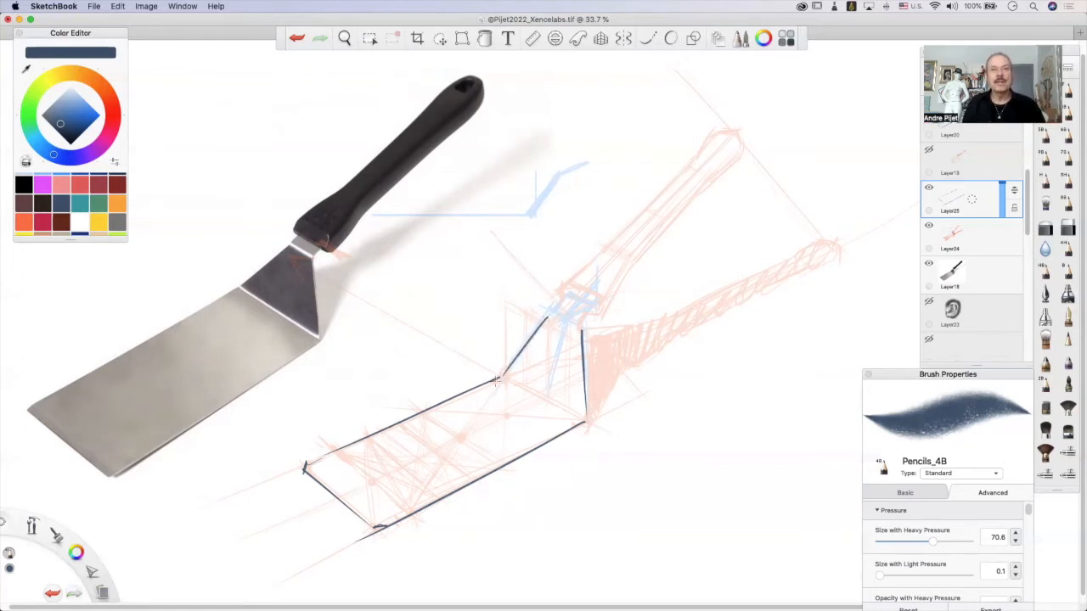
# Round off the two corners where the neck's side edges meet the blade.
pyautogui.hotkey('ctrl', 'z')
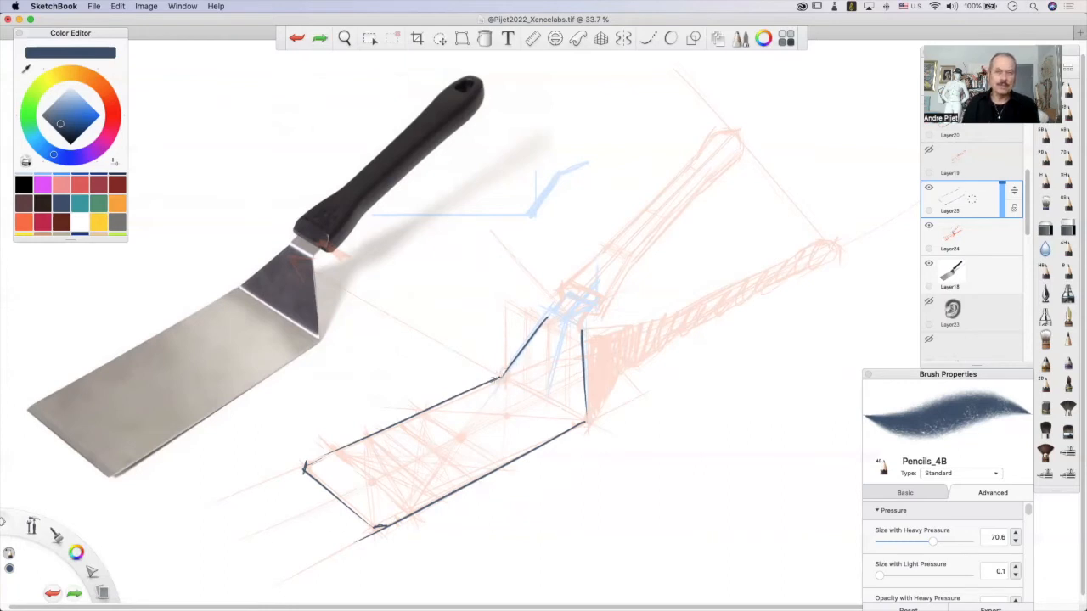
pyautogui.hotkey('ctrl', 'shift', 'z')
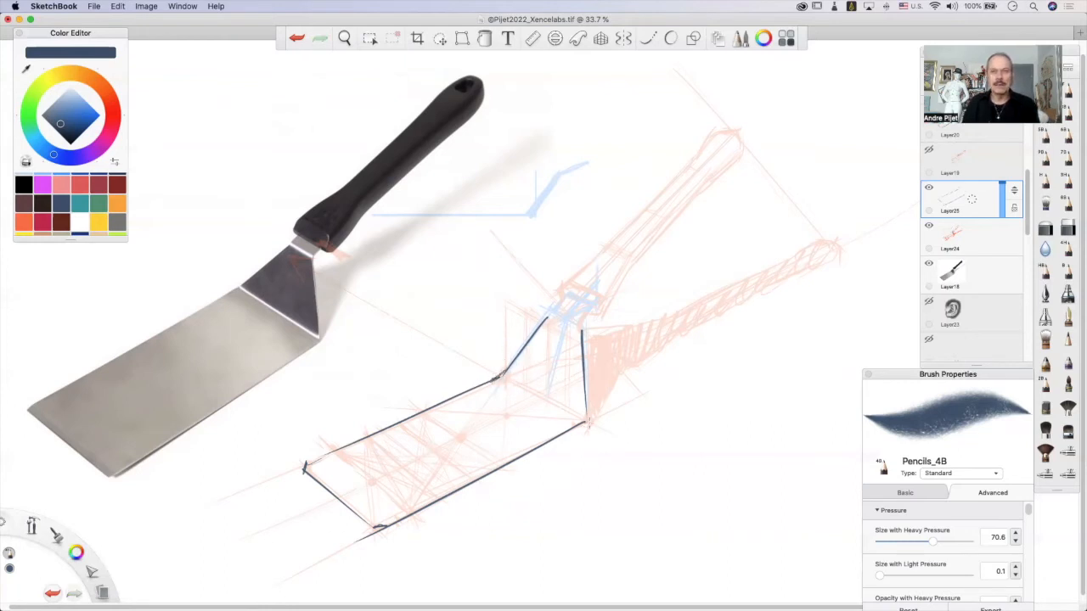
pyautogui.moveTo(583, 406); pyautogui.dragTo(585, 423)
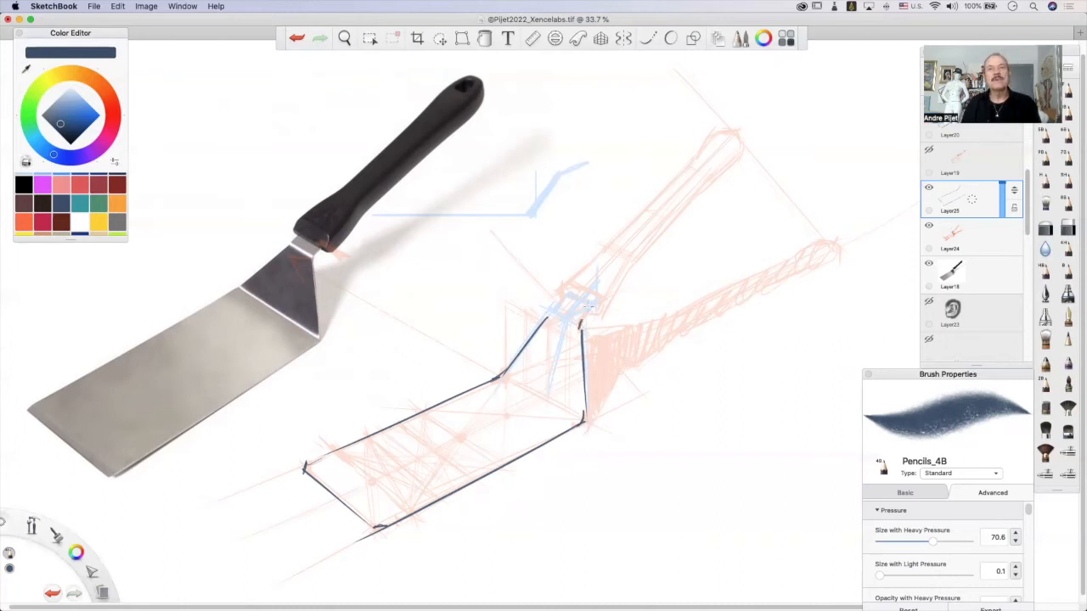
# Extend both neck edges through the upper bend toward the handle and close the neck's top end.
pyautogui.hotkey('ctrl', 'z')
pyautogui.moveTo(584, 319); pyautogui.dragTo(597, 303)
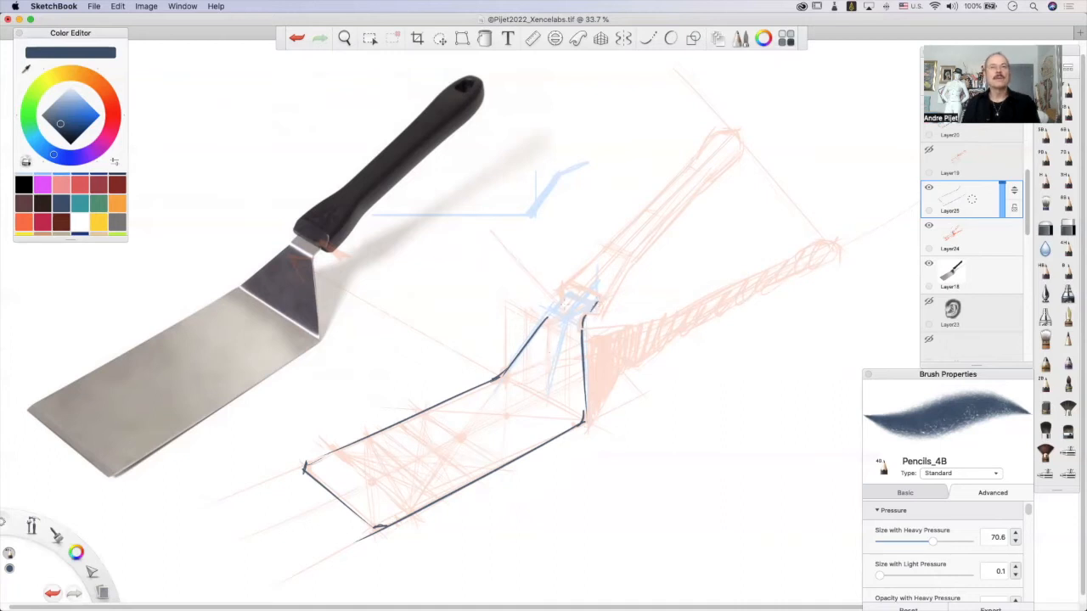
pyautogui.moveTo(545, 317); pyautogui.dragTo(560, 298)
pyautogui.press('super+z')
pyautogui.press('super+shift+z')
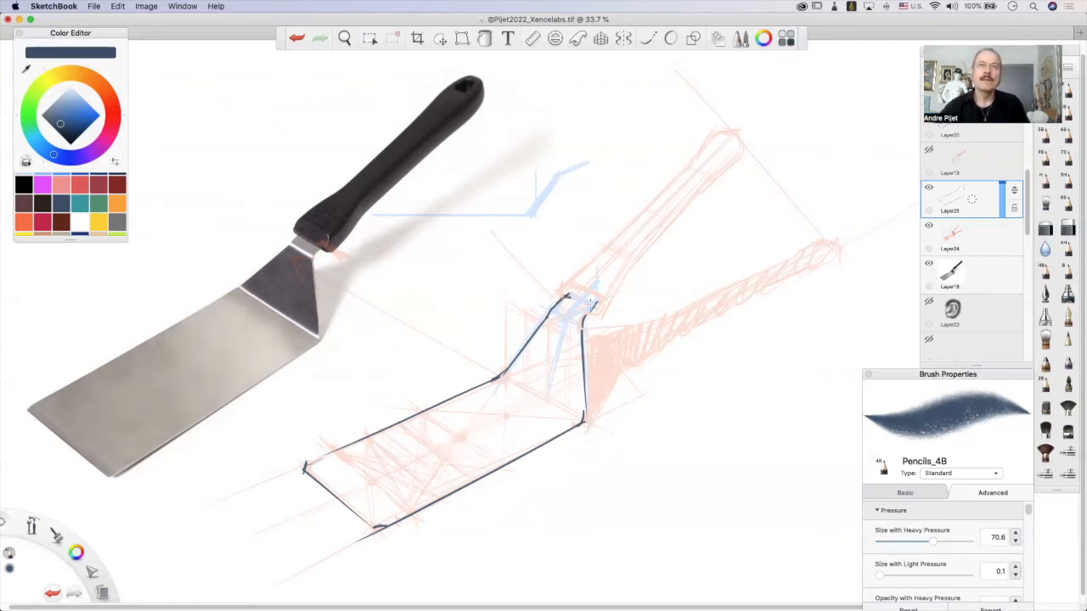
pyautogui.press('super+z')
pyautogui.moveTo(568, 295); pyautogui.dragTo(578, 298)
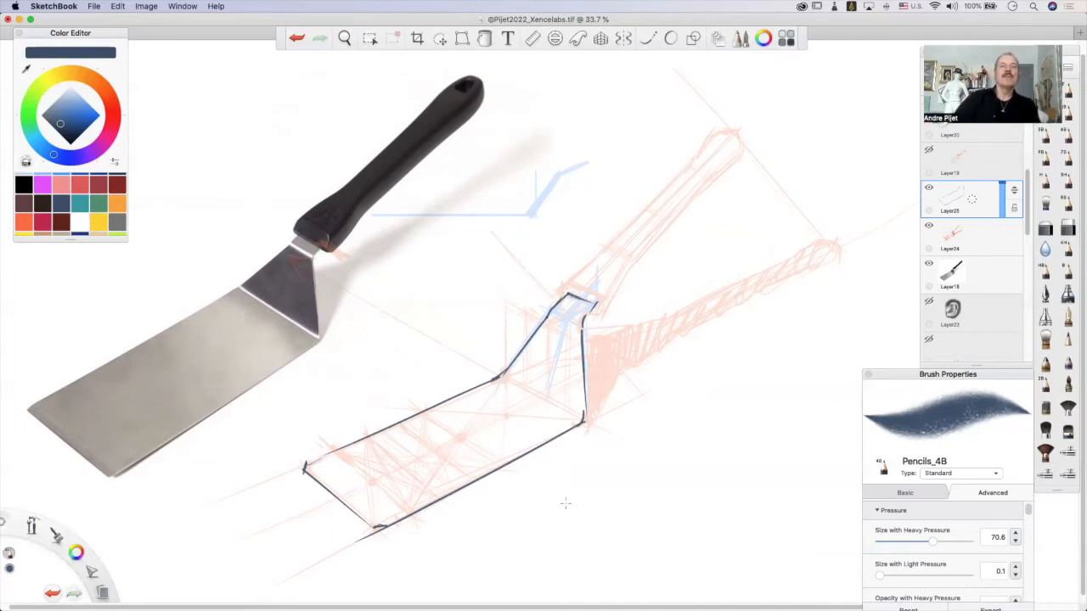
pyautogui.moveTo(572, 303); pyautogui.dragTo(559, 335)
pyautogui.moveTo(520, 404); pyautogui.dragTo(549, 373)
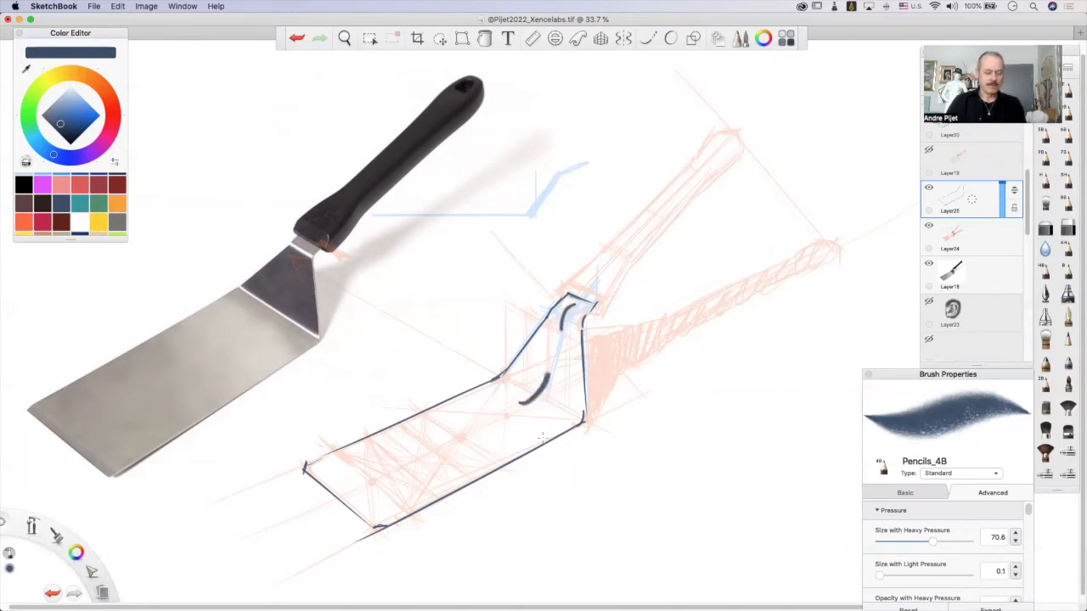
pyautogui.press('super+z')
# Add short crosswise hatching lines at the neck's upper bend to suggest its curvature.
pyautogui.press('super+z')
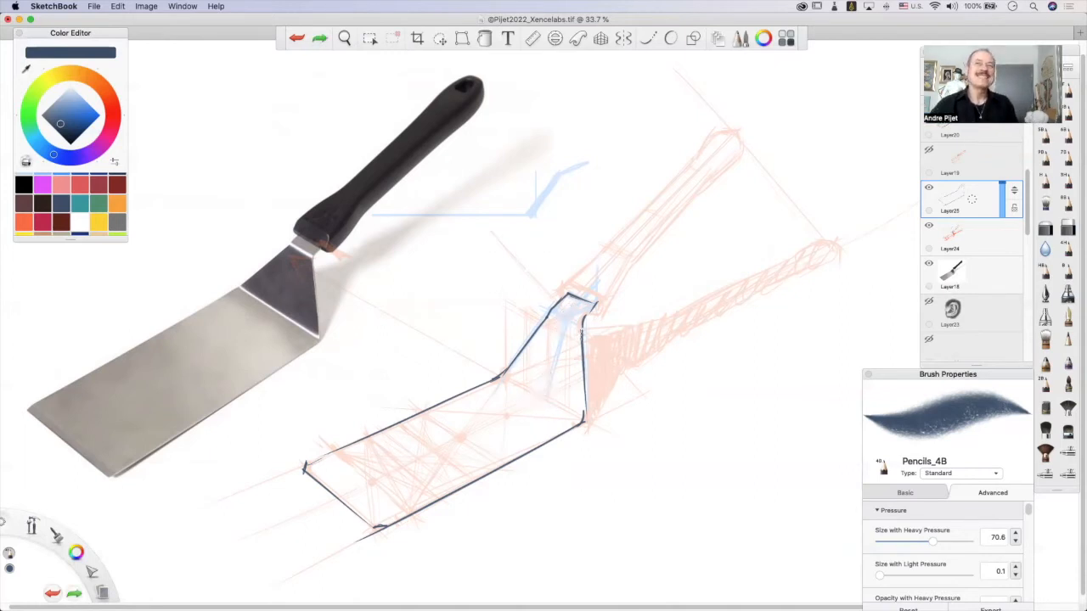
pyautogui.moveTo(553, 315)
pyautogui.mouseDown()
pyautogui.moveTo(583, 331)
pyautogui.moveTo(562, 312)
pyautogui.moveTo(579, 314)
pyautogui.moveTo(567, 334)
pyautogui.mouseUp()
pyautogui.press('super+z')
# Hatch the lower bend between neck and blade with lines running parallel to the fold.
pyautogui.press('super+z')
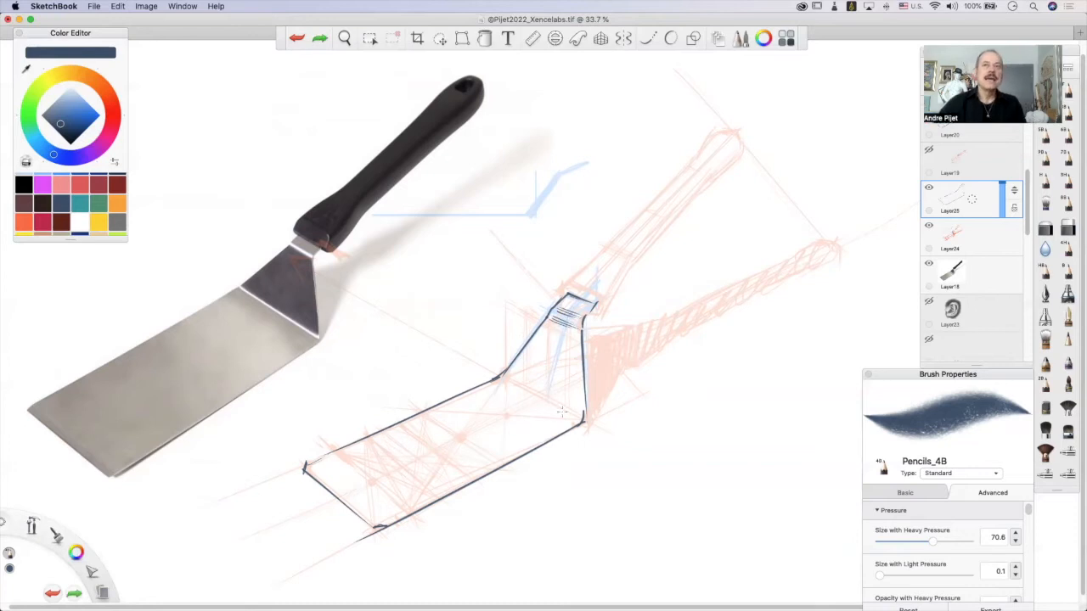
pyautogui.moveTo(507, 380)
pyautogui.mouseDown()
pyautogui.moveTo(575, 415)
pyautogui.moveTo(533, 397)
pyautogui.moveTo(560, 412)
pyautogui.mouseUp()
pyautogui.press('super+z')
pyautogui.moveTo(500, 381); pyautogui.dragTo(571, 419)
pyautogui.moveTo(499, 381)
pyautogui.mouseDown()
pyautogui.moveTo(562, 414)
pyautogui.moveTo(512, 365)
pyautogui.moveTo(567, 403)
pyautogui.moveTo(506, 377)
pyautogui.moveTo(564, 396)
pyautogui.mouseUp()
pyautogui.press('super+z')
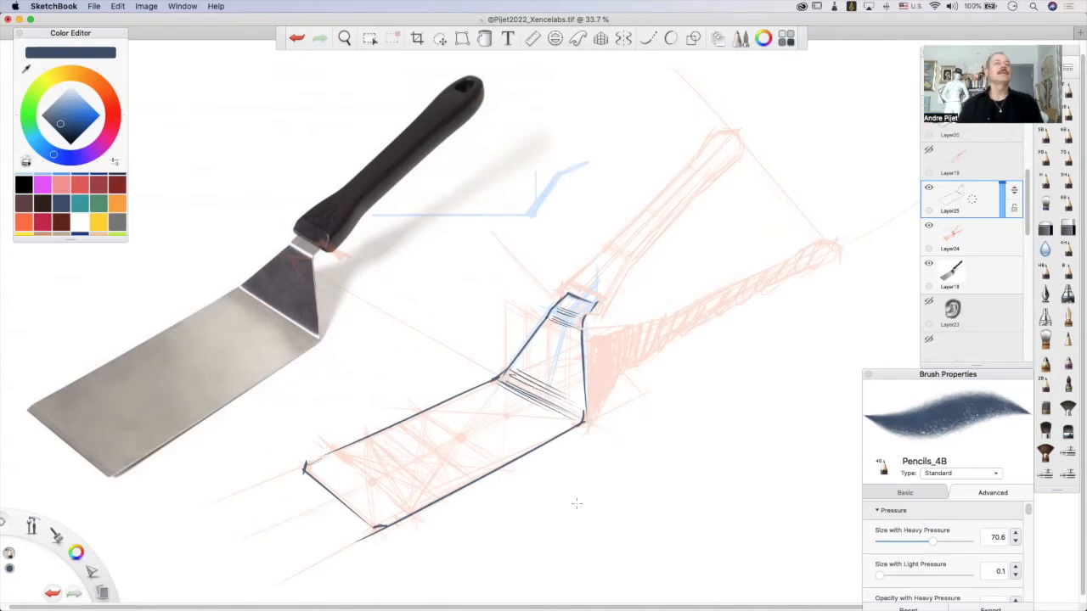
# Shade the neck's slanted face with steep hatching and add a few strokes to its upper end.
pyautogui.moveTo(515, 360)
pyautogui.mouseDown()
pyautogui.moveTo(527, 387)
pyautogui.moveTo(535, 379)
pyautogui.mouseUp()
pyautogui.moveTo(540, 360); pyautogui.dragTo(547, 387)
pyautogui.moveTo(541, 340)
pyautogui.mouseDown()
pyautogui.moveTo(560, 399)
pyautogui.moveTo(568, 379)
pyautogui.mouseUp()
pyautogui.moveTo(569, 378); pyautogui.dragTo(574, 406)
pyautogui.moveTo(566, 345); pyautogui.dragTo(576, 399)
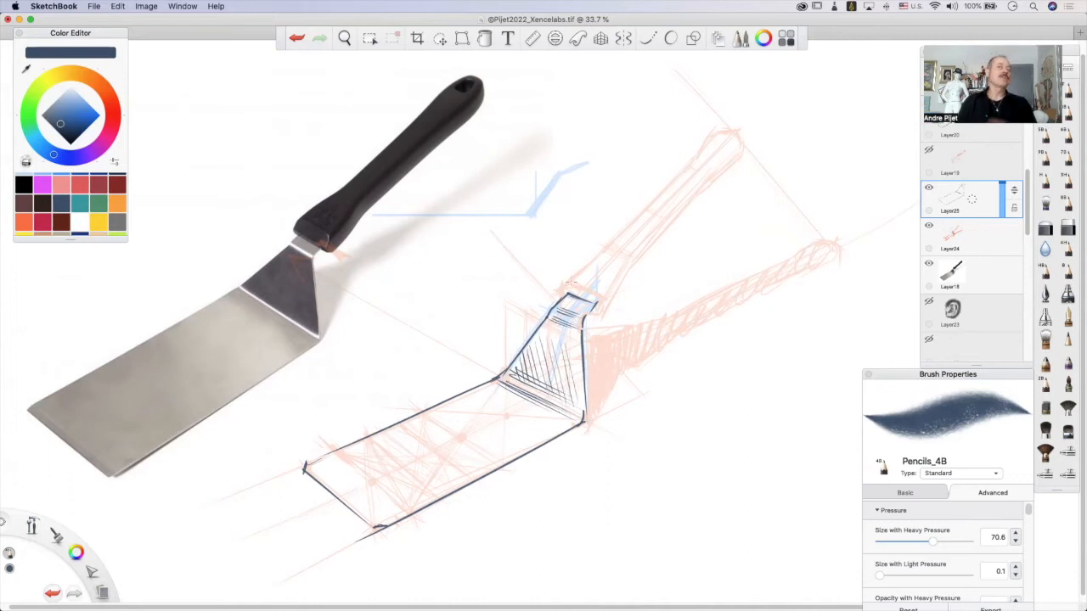
pyautogui.moveTo(568, 295); pyautogui.dragTo(580, 312)
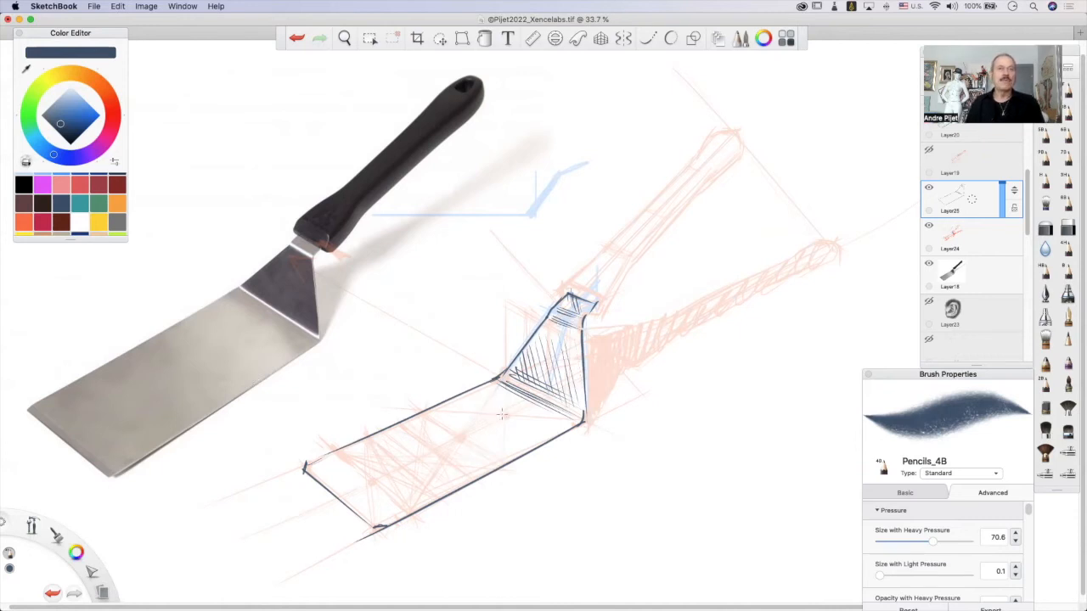
# Hatch the reflections on the blade with diagonal strokes near the bend and groups of vertical lines farther along.
pyautogui.moveTo(498, 392); pyautogui.dragTo(500, 423)
pyautogui.moveTo(498, 384)
pyautogui.mouseDown()
pyautogui.moveTo(514, 403)
pyautogui.moveTo(502, 410)
pyautogui.moveTo(508, 425)
pyautogui.mouseUp()
pyautogui.moveTo(482, 390); pyautogui.dragTo(478, 420)
pyautogui.moveTo(468, 395); pyautogui.dragTo(477, 437)
pyautogui.press('super+z')
pyautogui.press('super+z')
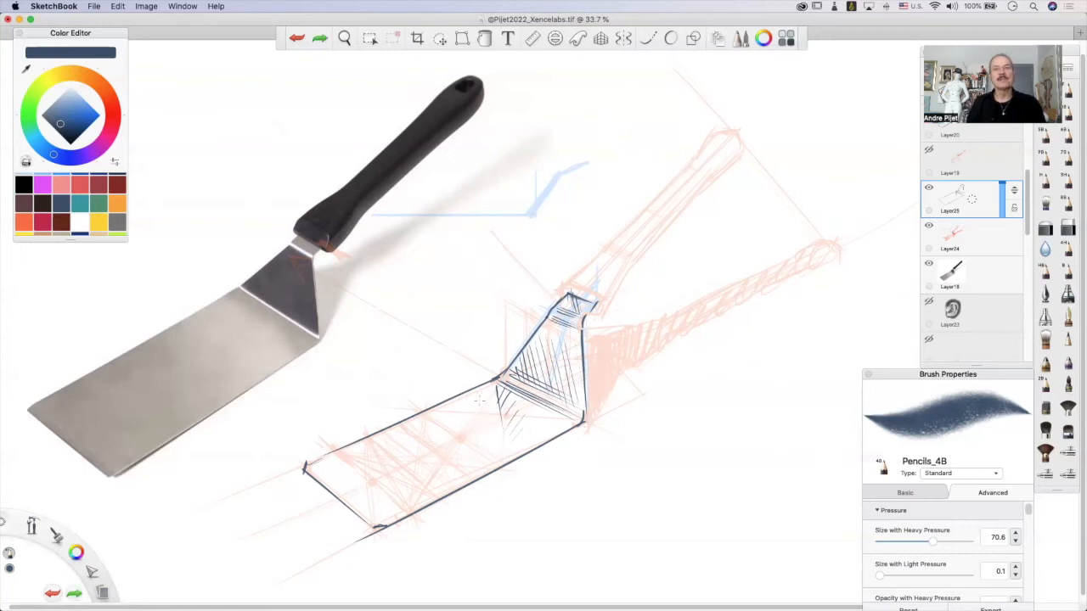
pyautogui.moveTo(487, 385); pyautogui.dragTo(486, 442)
pyautogui.moveTo(483, 388)
pyautogui.mouseDown()
pyautogui.moveTo(478, 434)
pyautogui.moveTo(421, 472)
pyautogui.moveTo(420, 489)
pyautogui.mouseUp()
pyautogui.moveTo(390, 442); pyautogui.dragTo(386, 462)
pyautogui.moveTo(394, 434); pyautogui.dragTo(393, 489)
# Draw a thin inner line parallel to the blade's far long edge.
pyautogui.moveTo(491, 387); pyautogui.dragTo(326, 469)
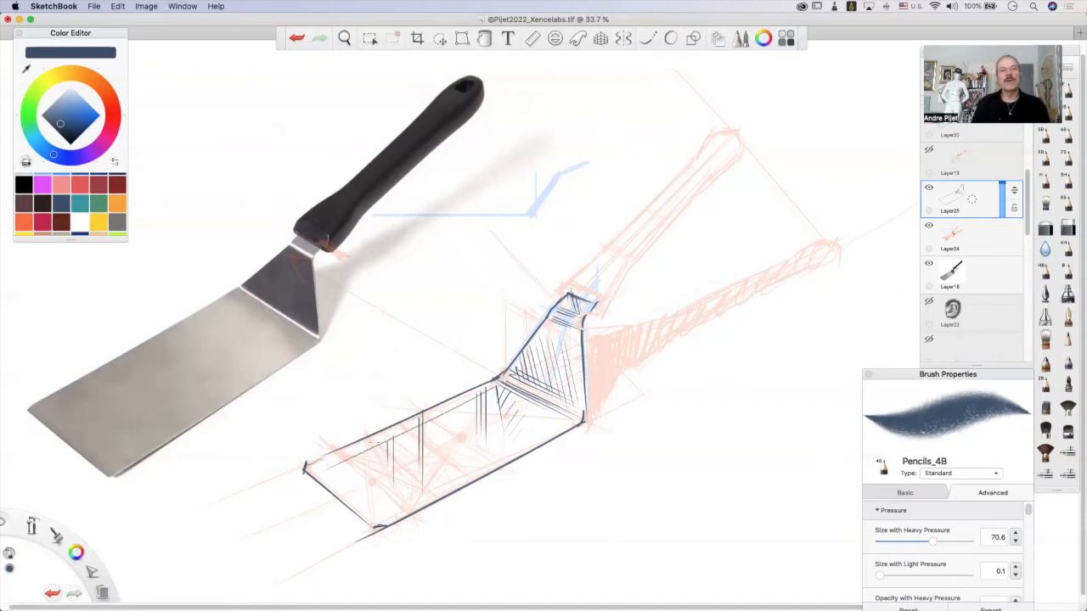
pyautogui.press('super+z')
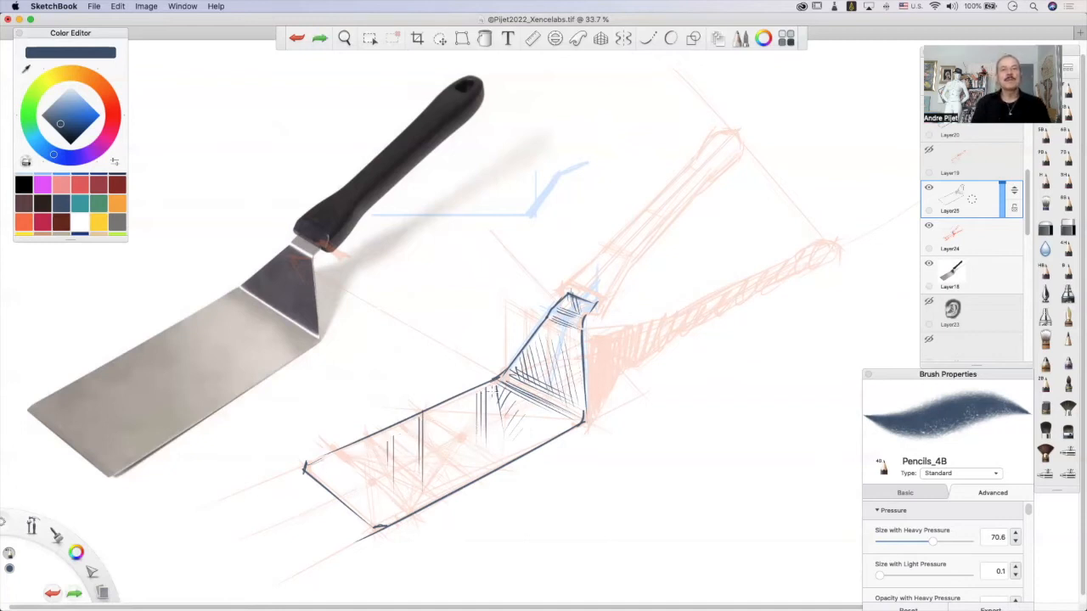
pyautogui.press('super+shift+z')
pyautogui.press('super+z')
pyautogui.press('super+shift+z')
pyautogui.press('super+z')
pyautogui.press('super+shift+z')
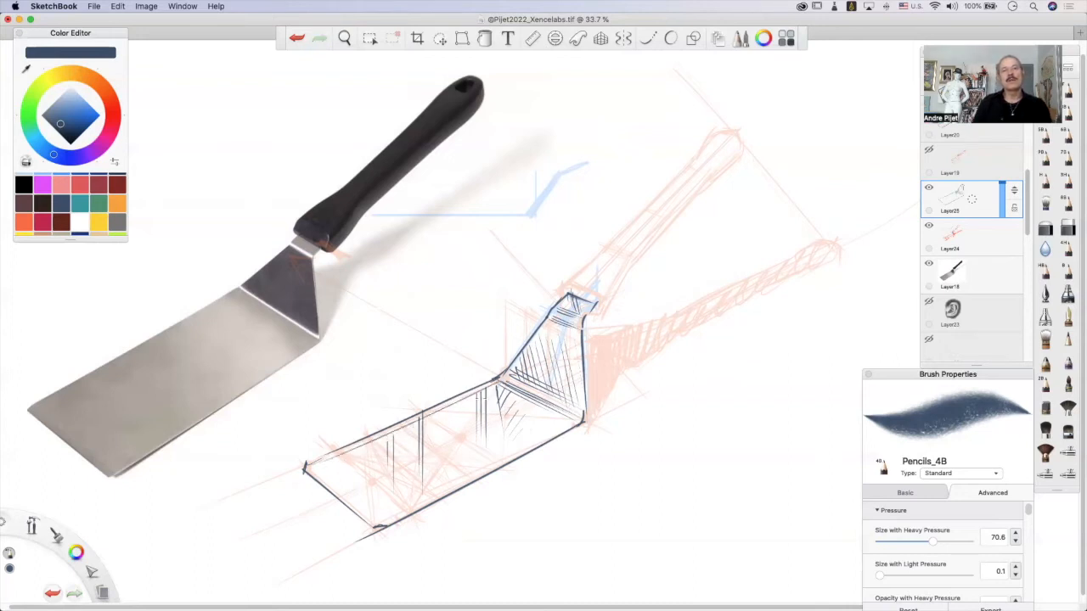
# Draw a thin inner line parallel to the blade's short front edge.
pyautogui.moveTo(352, 504); pyautogui.dragTo(375, 526)
pyautogui.press('super+z')
pyautogui.moveTo(314, 467); pyautogui.dragTo(374, 526)
pyautogui.press('super+z')
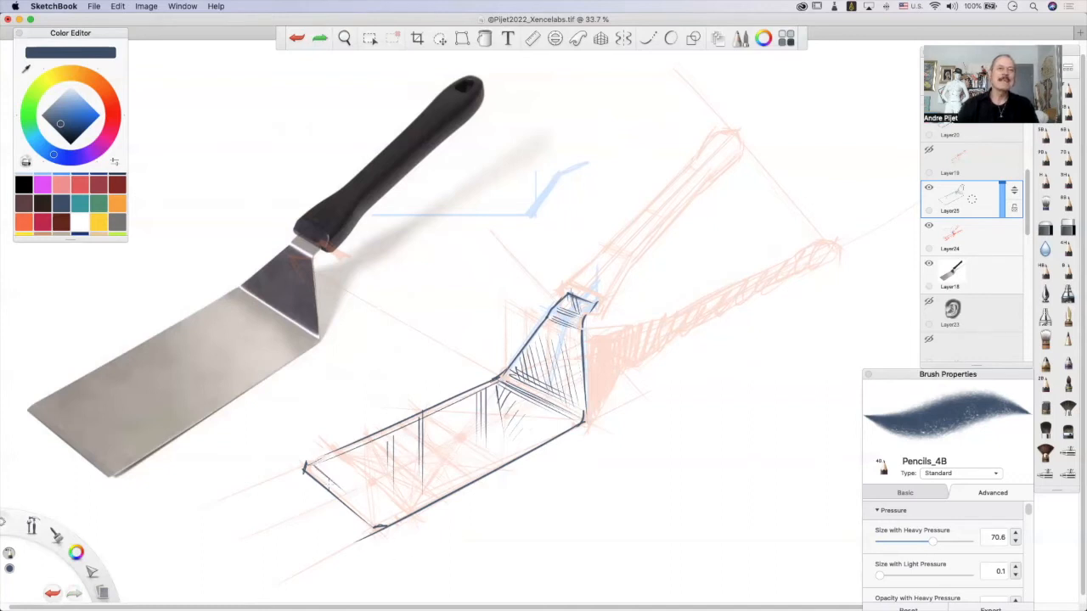
pyautogui.moveTo(314, 469); pyautogui.dragTo(374, 526)
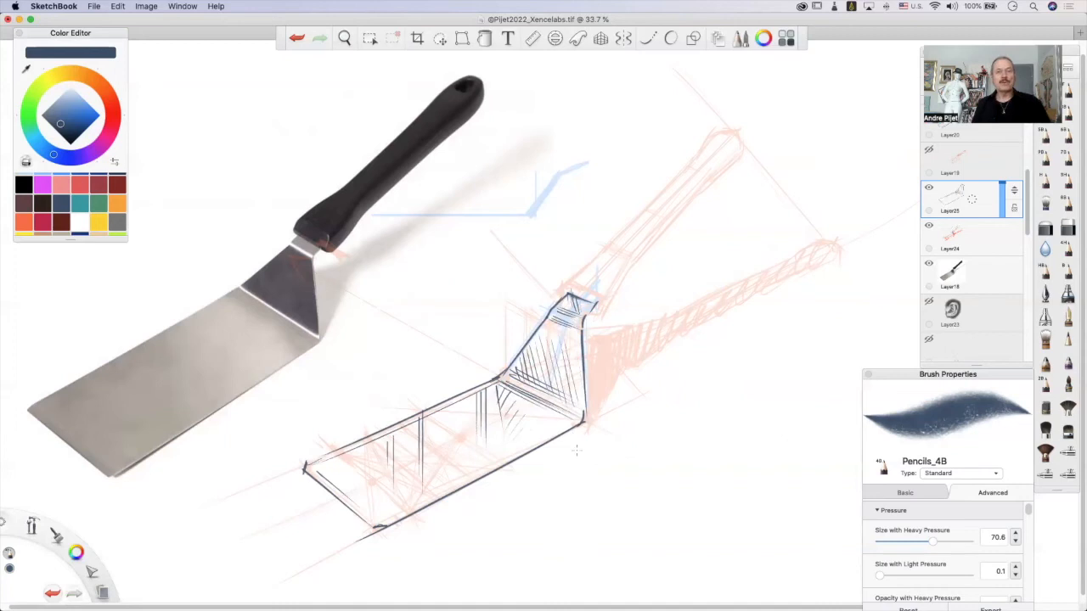
# Double the blade's near long edge with a second line just outside it to show the metal's thickness.
pyautogui.moveTo(398, 268)
pyautogui.mouseDown()
pyautogui.moveTo(471, 399)
pyautogui.moveTo(438, 418)
pyautogui.mouseUp()
pyautogui.press('super+z')
pyautogui.press('super+z')
pyautogui.moveTo(584, 422); pyautogui.dragTo(448, 496)
pyautogui.press('super+z')
pyautogui.moveTo(590, 422); pyautogui.dragTo(378, 527)
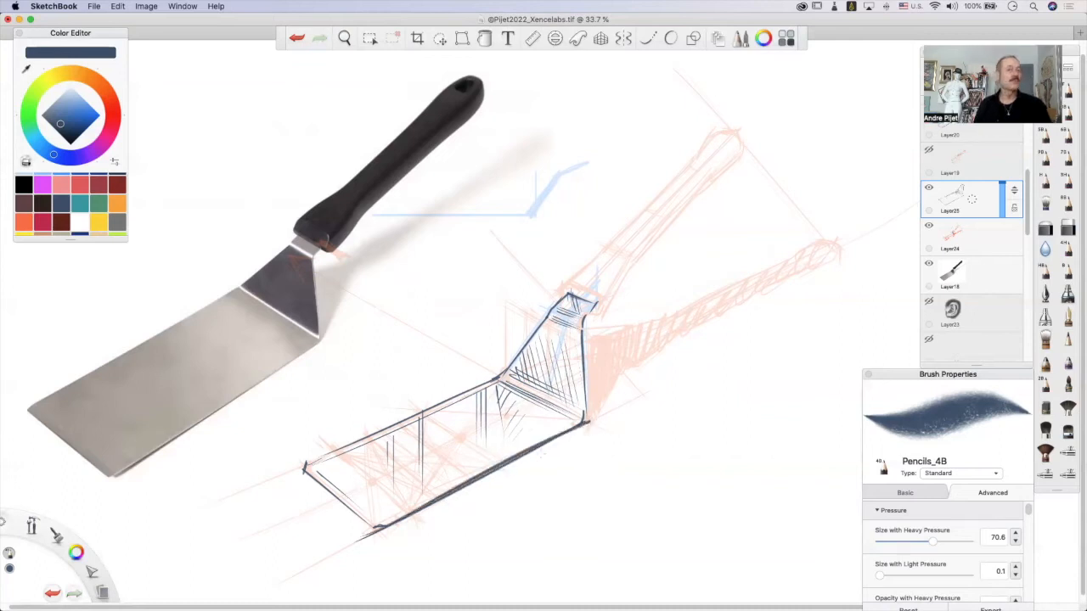
pyautogui.press('super+z')
pyautogui.moveTo(584, 422); pyautogui.dragTo(347, 551)
pyautogui.press('super+z')
pyautogui.moveTo(588, 421); pyautogui.dragTo(363, 540)
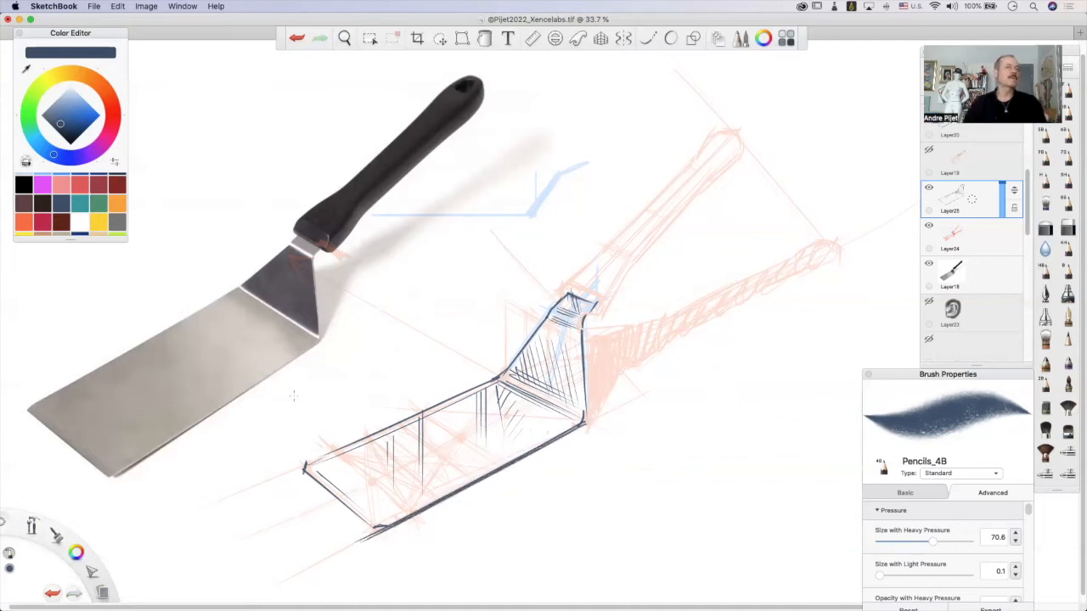
# Darken the blade's short front edge and the neck's near side edge with heavier strokes.
pyautogui.moveTo(304, 469); pyautogui.dragTo(365, 525)
pyautogui.moveTo(306, 469); pyautogui.dragTo(374, 528)
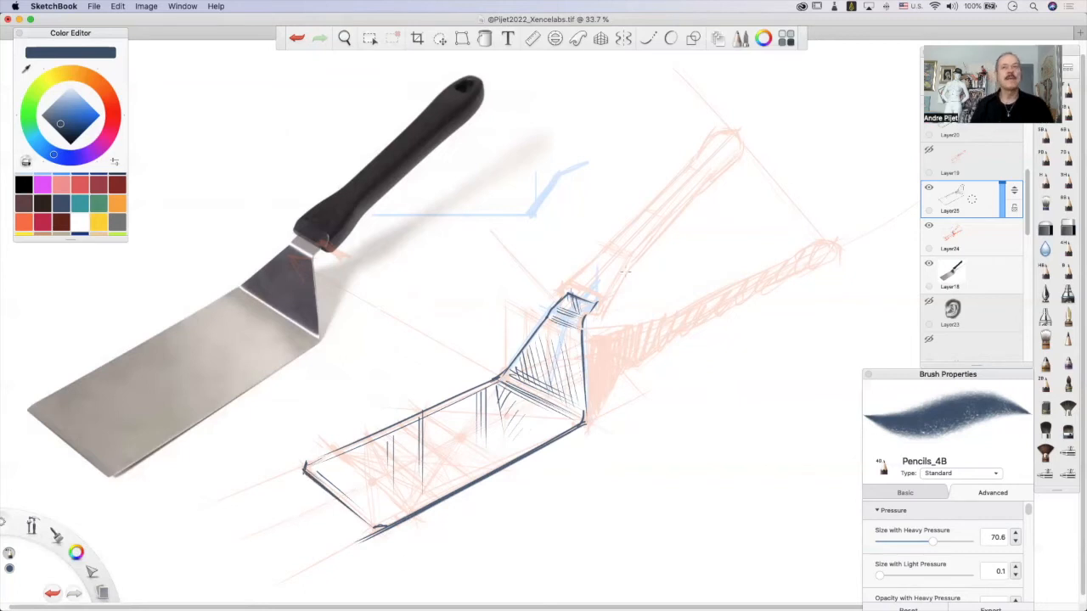
pyautogui.moveTo(580, 333); pyautogui.dragTo(584, 419)
pyautogui.press('super+z')
pyautogui.moveTo(582, 320); pyautogui.dragTo(585, 416)
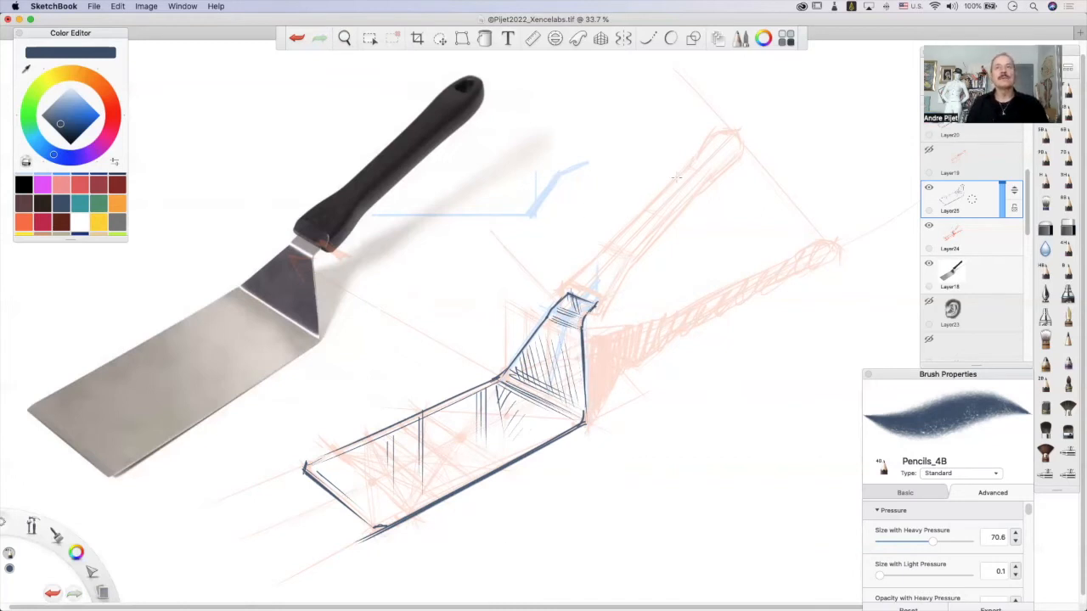
# Trace the handle's two long shaft edges and its rounded far end over the red sketch.
pyautogui.moveTo(693, 161); pyautogui.dragTo(606, 252)
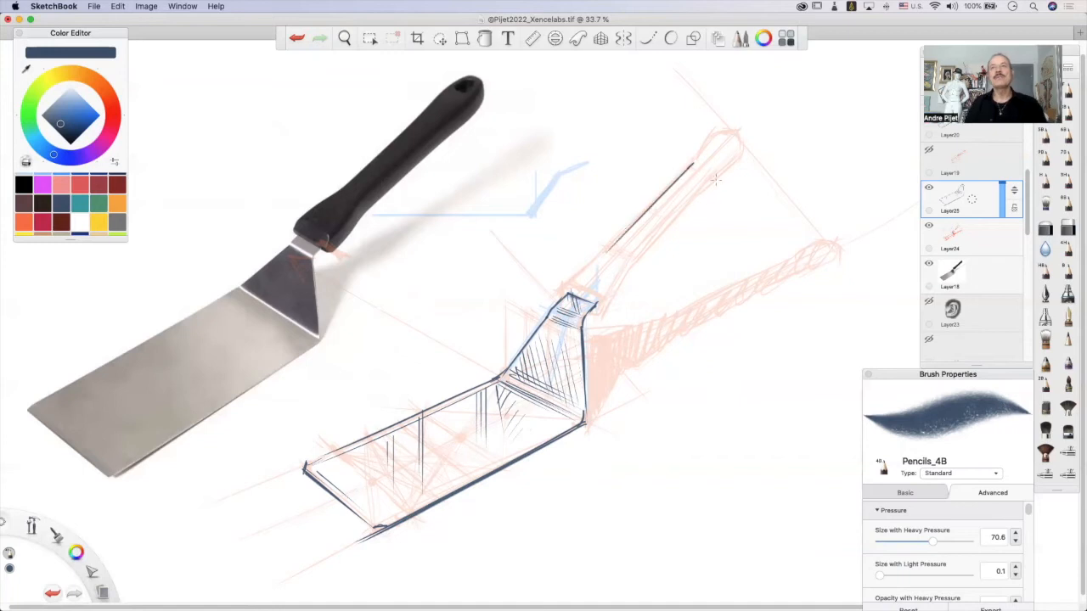
pyautogui.moveTo(713, 179); pyautogui.dragTo(636, 260)
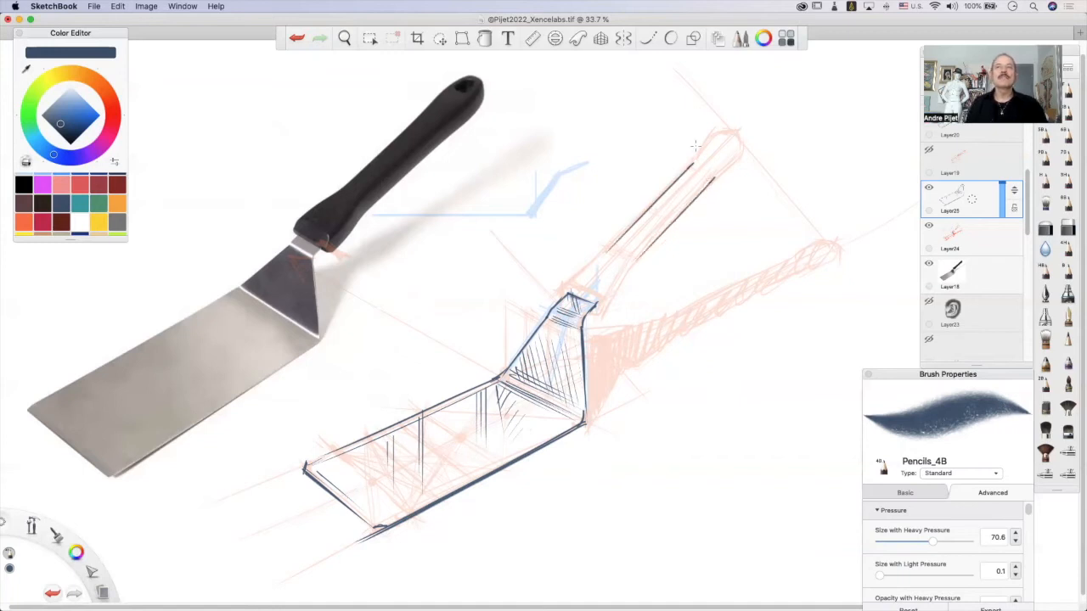
pyautogui.moveTo(695, 159)
pyautogui.mouseDown()
pyautogui.moveTo(706, 141)
pyautogui.moveTo(737, 136)
pyautogui.mouseUp()
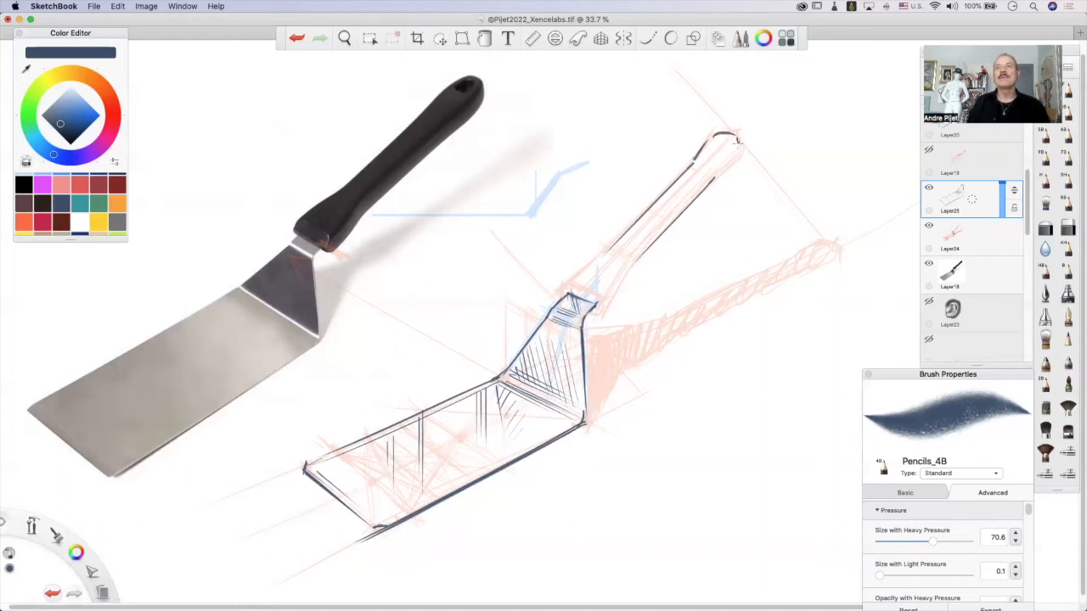
pyautogui.press('super+z')
pyautogui.moveTo(736, 146); pyautogui.dragTo(713, 173)
pyautogui.press('super+z')
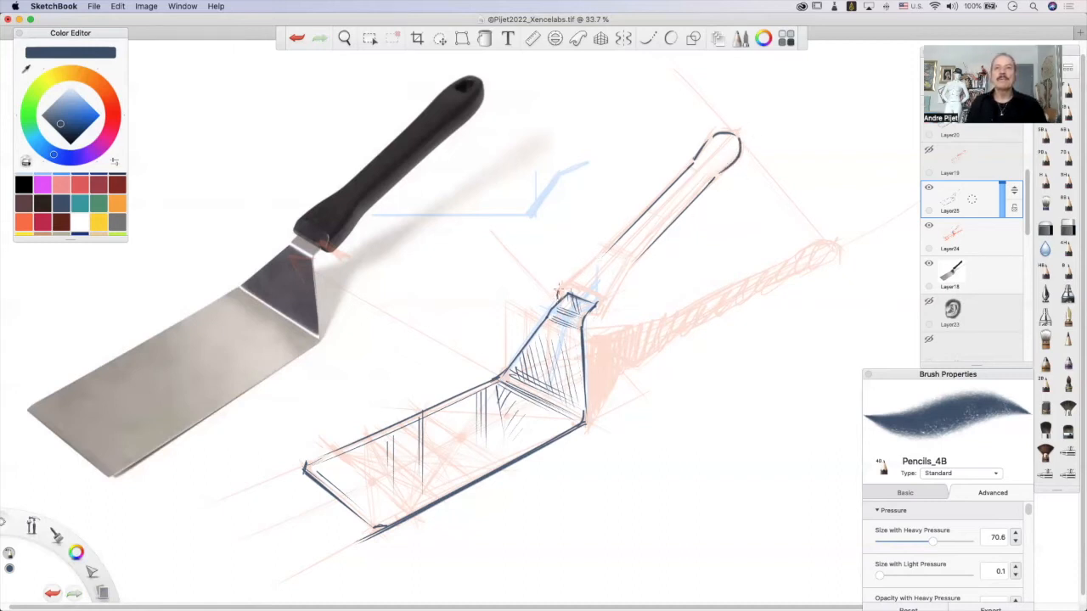
# Outline the handle's flared lower end, with rounded corners on both sides where it meets the neck.
pyautogui.press('super+z')
pyautogui.moveTo(562, 287); pyautogui.dragTo(569, 287)
pyautogui.press('super+z')
pyautogui.press('super+z')
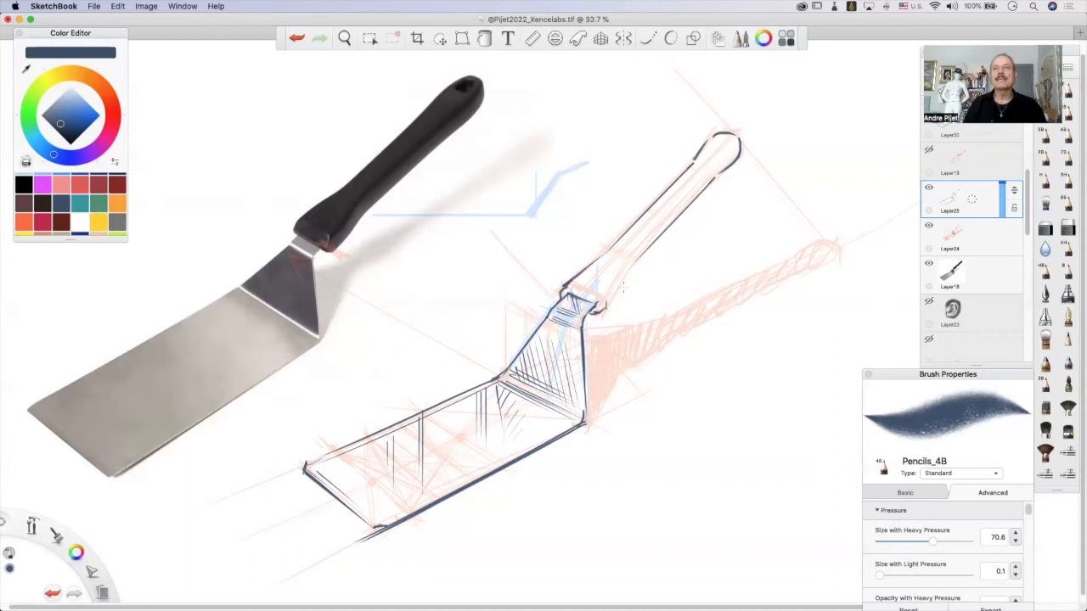
pyautogui.moveTo(637, 263); pyautogui.dragTo(601, 311)
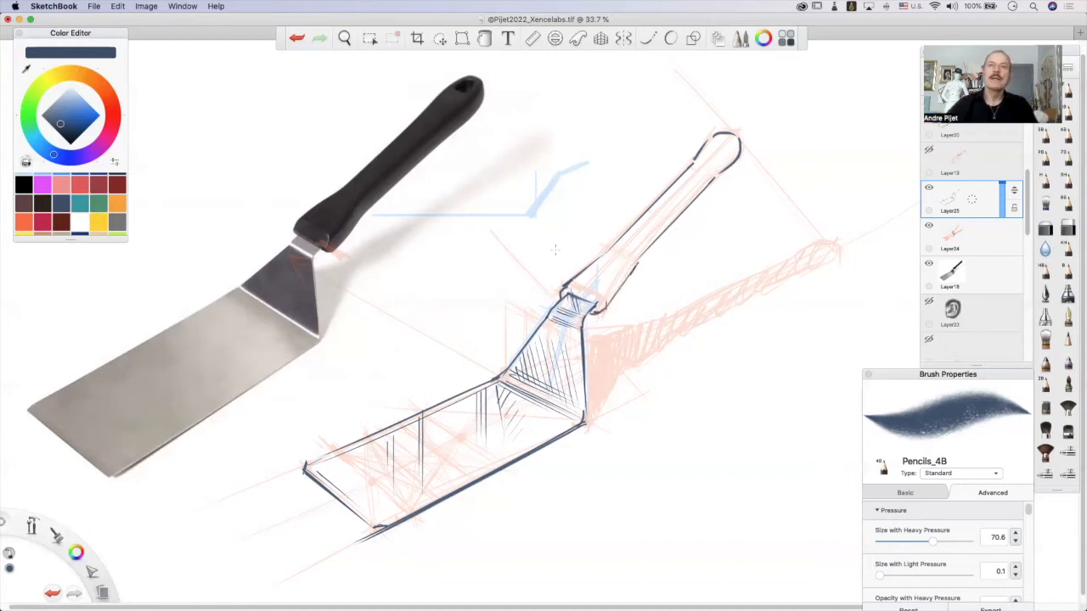
# Draw a rim line across the handle's lower end, just above the metal neck.
pyautogui.press('super+z')
pyautogui.moveTo(568, 284)
pyautogui.mouseDown()
pyautogui.moveTo(597, 297)
pyautogui.moveTo(587, 292)
pyautogui.moveTo(598, 310)
pyautogui.moveTo(604, 300)
pyautogui.mouseUp()
pyautogui.press('super+z')
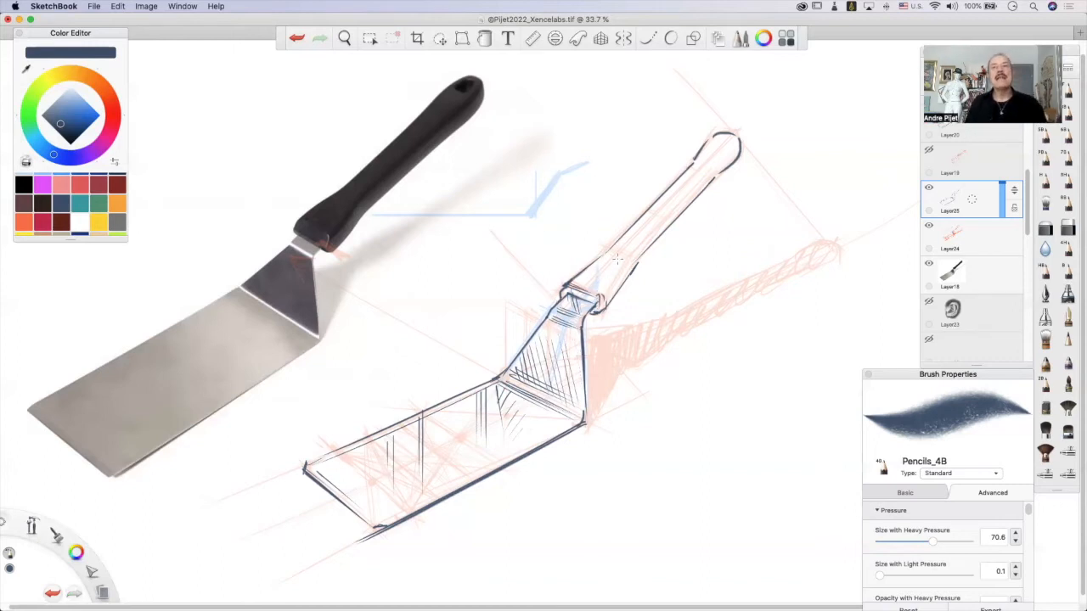
# Draw inner contour lines along the handle's near side, from the flared base up into the rounded end.
pyautogui.moveTo(630, 259); pyautogui.dragTo(602, 297)
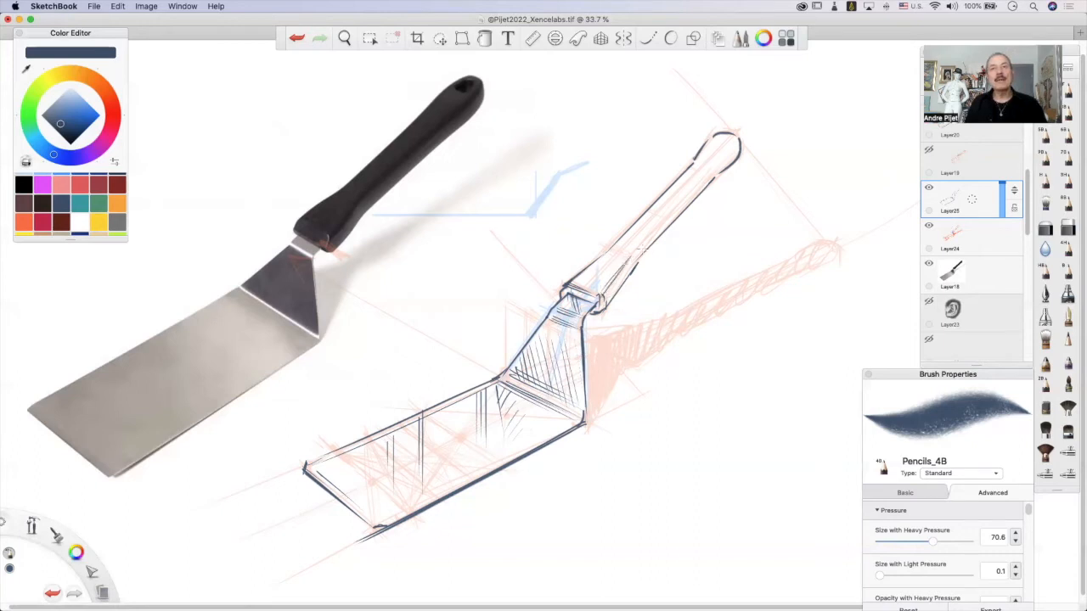
pyautogui.moveTo(705, 171); pyautogui.dragTo(622, 265)
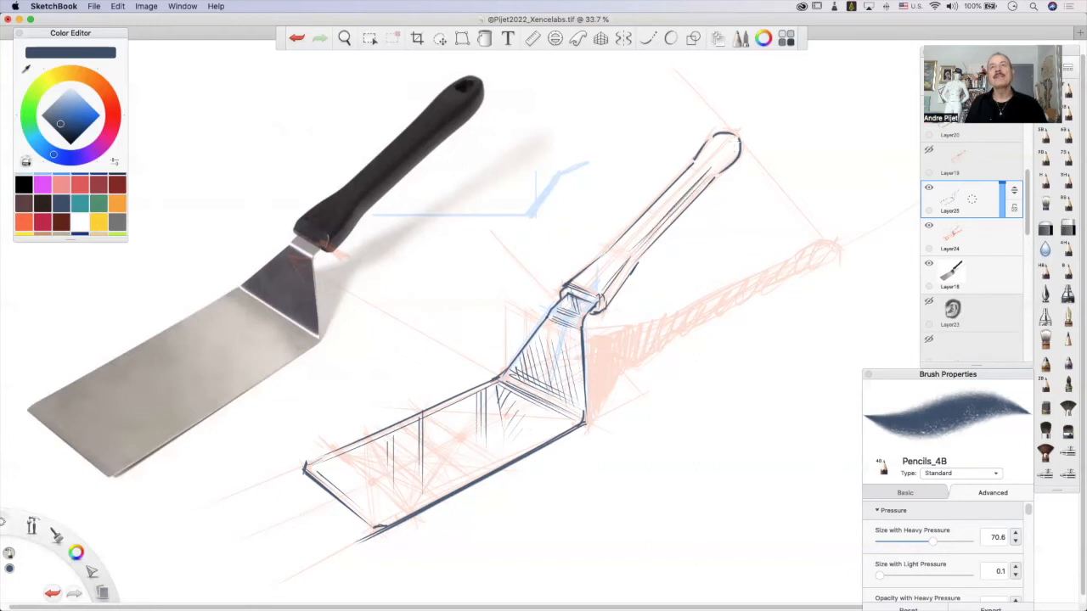
pyautogui.moveTo(737, 140); pyautogui.dragTo(723, 162)
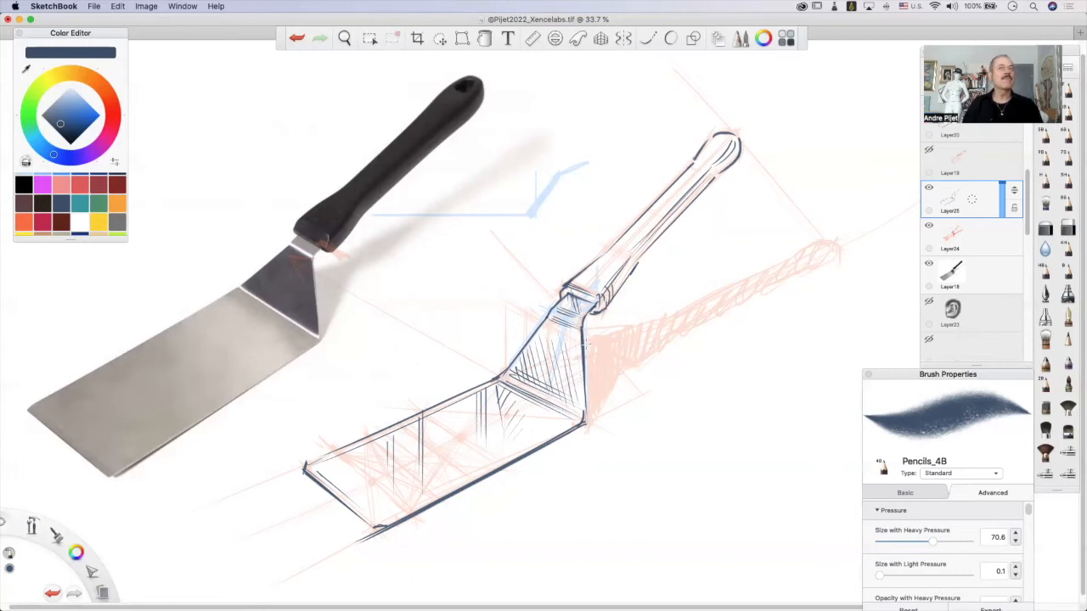
# Hatch the handle's near side facet with short diagonal strokes from the flared base to the rounded end.
pyautogui.press('super+z')
pyautogui.moveTo(609, 283)
pyautogui.mouseDown()
pyautogui.moveTo(603, 300)
pyautogui.moveTo(619, 284)
pyautogui.mouseUp()
pyautogui.moveTo(652, 231); pyautogui.dragTo(648, 246)
pyautogui.moveTo(660, 224)
pyautogui.mouseDown()
pyautogui.moveTo(637, 255)
pyautogui.moveTo(664, 228)
pyautogui.mouseUp()
pyautogui.moveTo(677, 207); pyautogui.dragTo(670, 220)
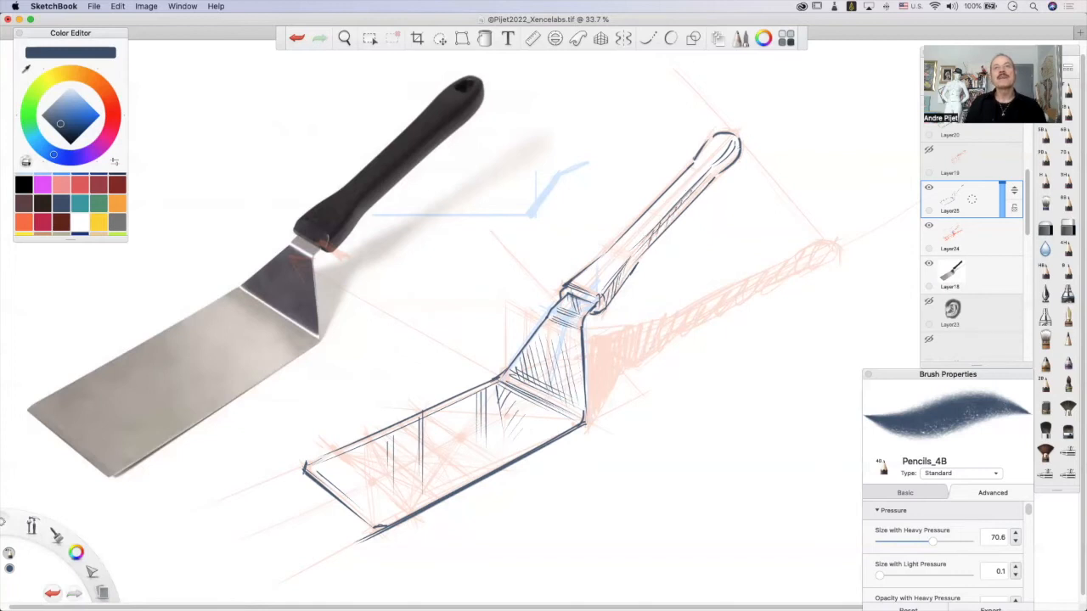
pyautogui.moveTo(726, 153)
pyautogui.mouseDown()
pyautogui.moveTo(718, 170)
pyautogui.moveTo(728, 160)
pyautogui.mouseUp()
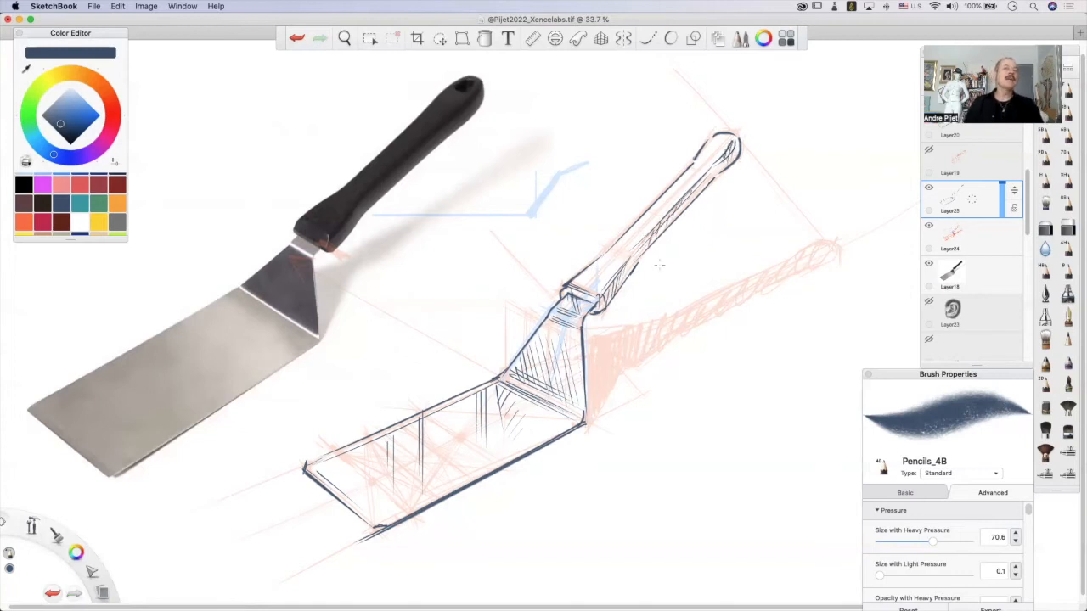
# Darken the handle's near long edge and the underside of its flared base with heavier strokes.
pyautogui.moveTo(718, 173); pyautogui.dragTo(627, 263)
pyautogui.press('super+z')
pyautogui.press('super+shift+z')
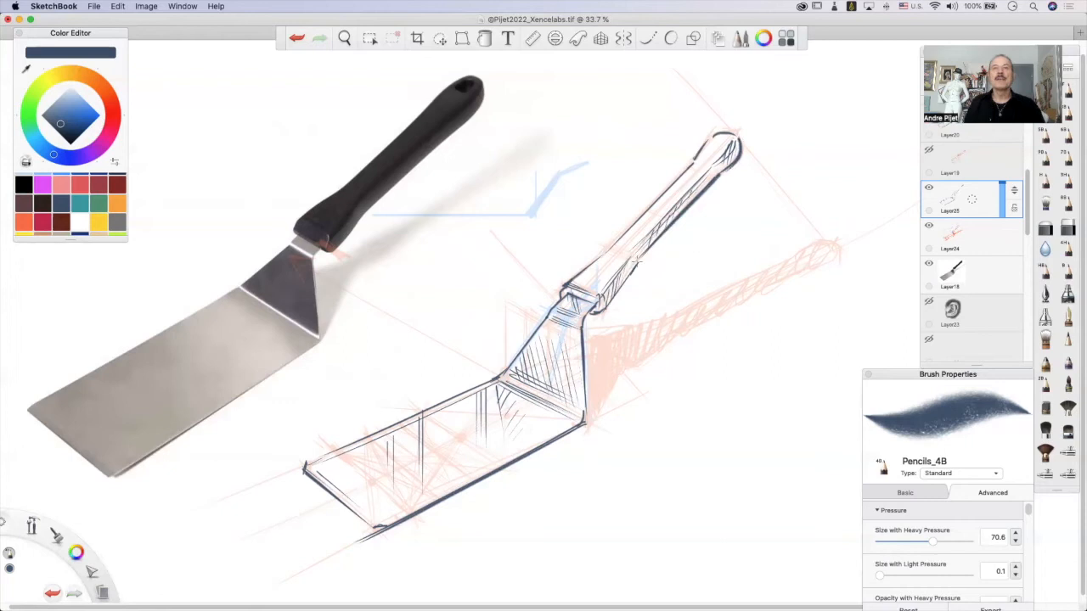
pyautogui.press('super+z')
pyautogui.moveTo(641, 259)
pyautogui.mouseDown()
pyautogui.moveTo(598, 319)
pyautogui.moveTo(587, 318)
pyautogui.mouseUp()
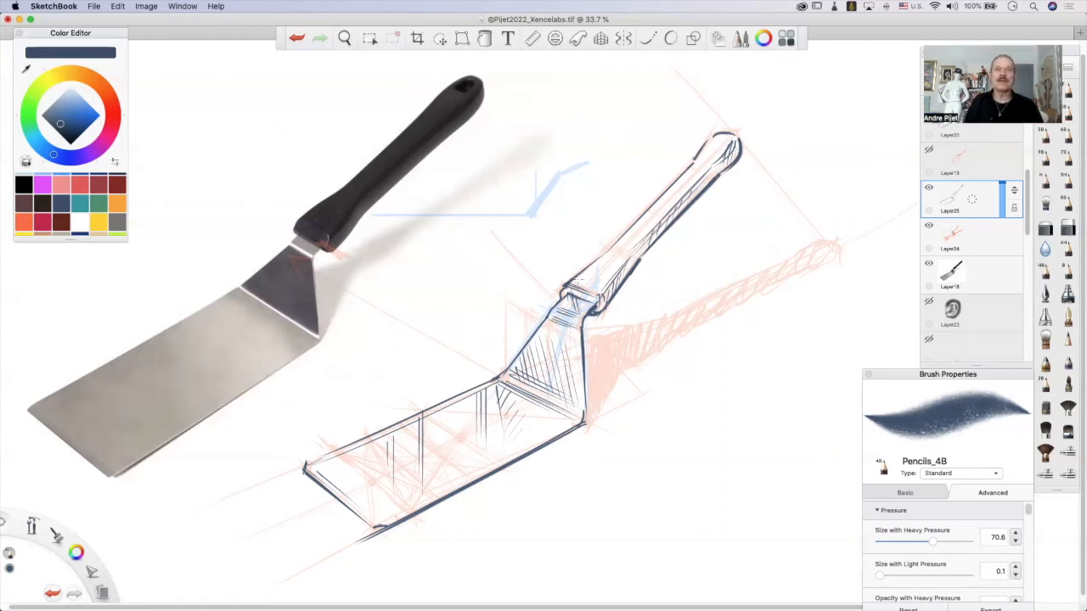
# Add thin inner lines parallel to the handle's far edge and reinforce the far side of its rounded end.
pyautogui.hotkey('ctrl', 'z')
pyautogui.hotkey('ctrl', 'shift', 'z')
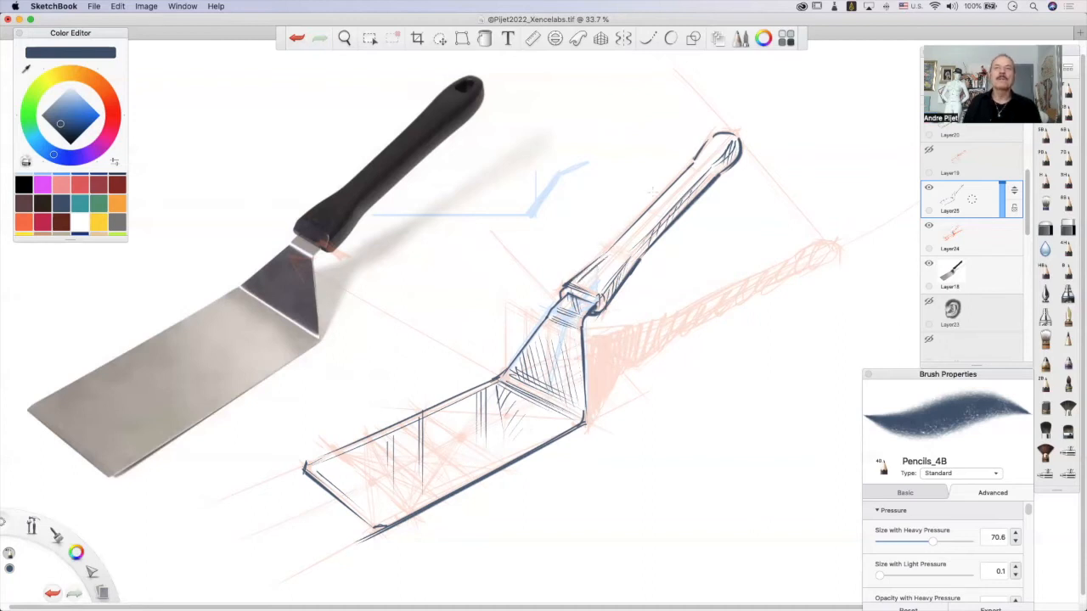
pyautogui.moveTo(696, 167); pyautogui.dragTo(630, 234)
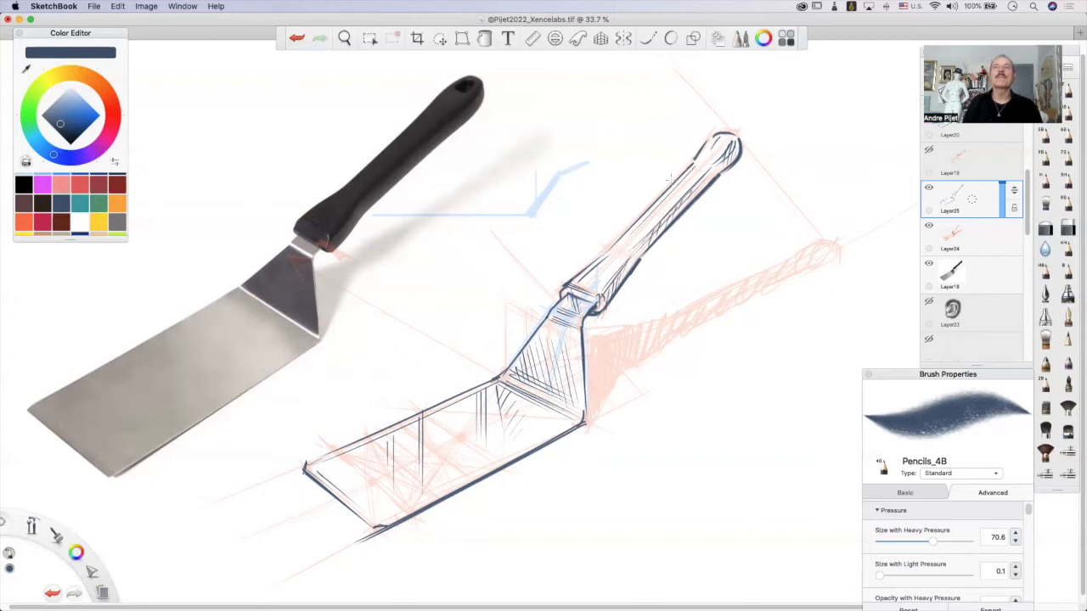
pyautogui.hotkey('ctrl', 'z')
pyautogui.moveTo(720, 133); pyautogui.dragTo(703, 155)
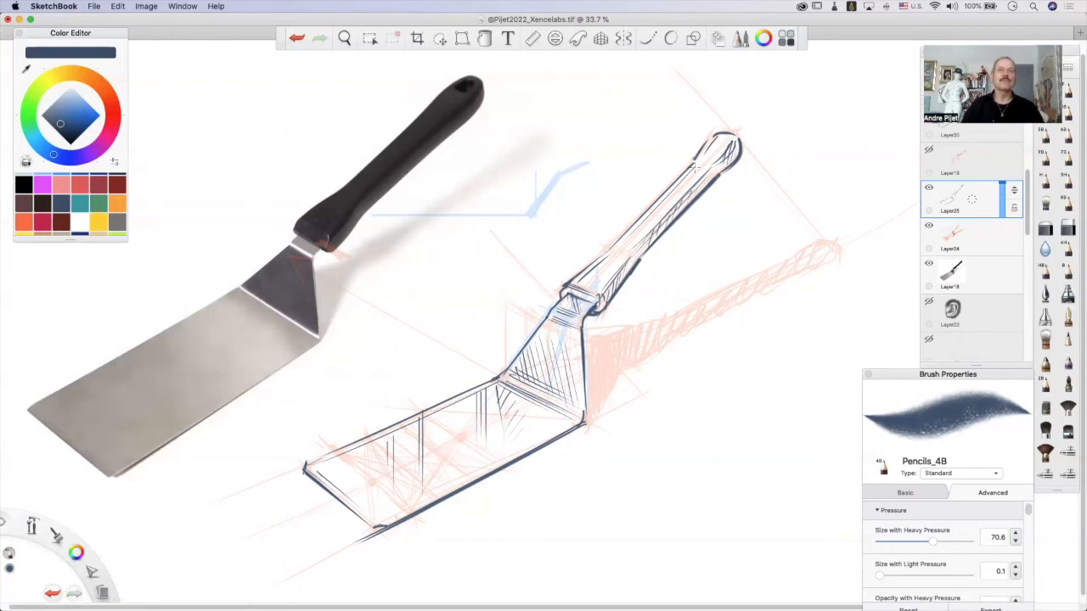
# Darken the joint between the handle's rim and the metal neck with short strokes.
pyautogui.moveTo(568, 285)
pyautogui.mouseDown()
pyautogui.moveTo(561, 297)
pyautogui.moveTo(581, 303)
pyautogui.mouseUp()
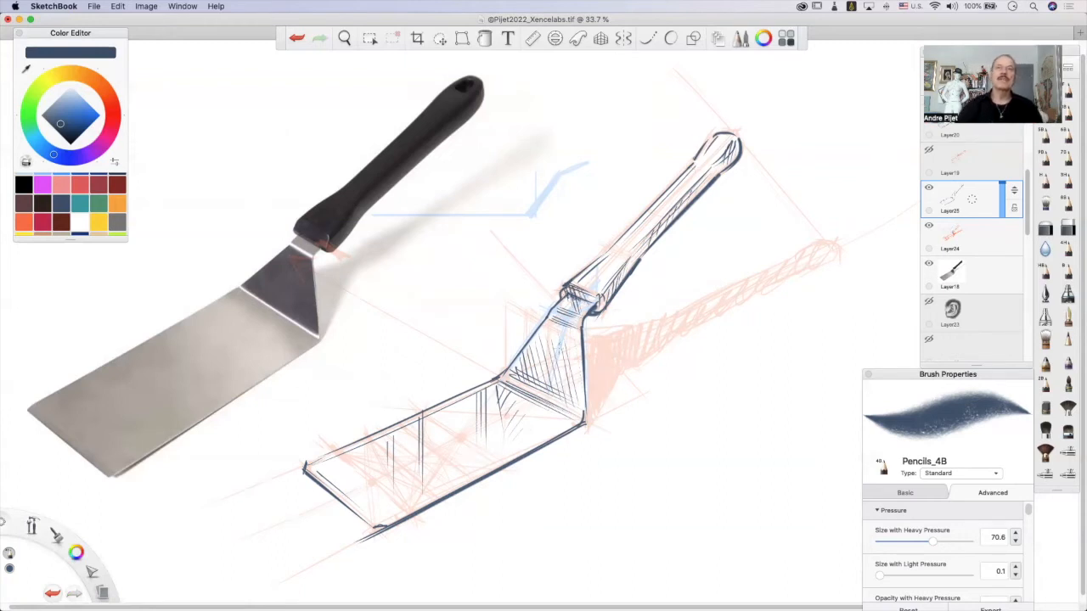
pyautogui.moveTo(563, 295); pyautogui.dragTo(577, 306)
pyautogui.press('super+z')
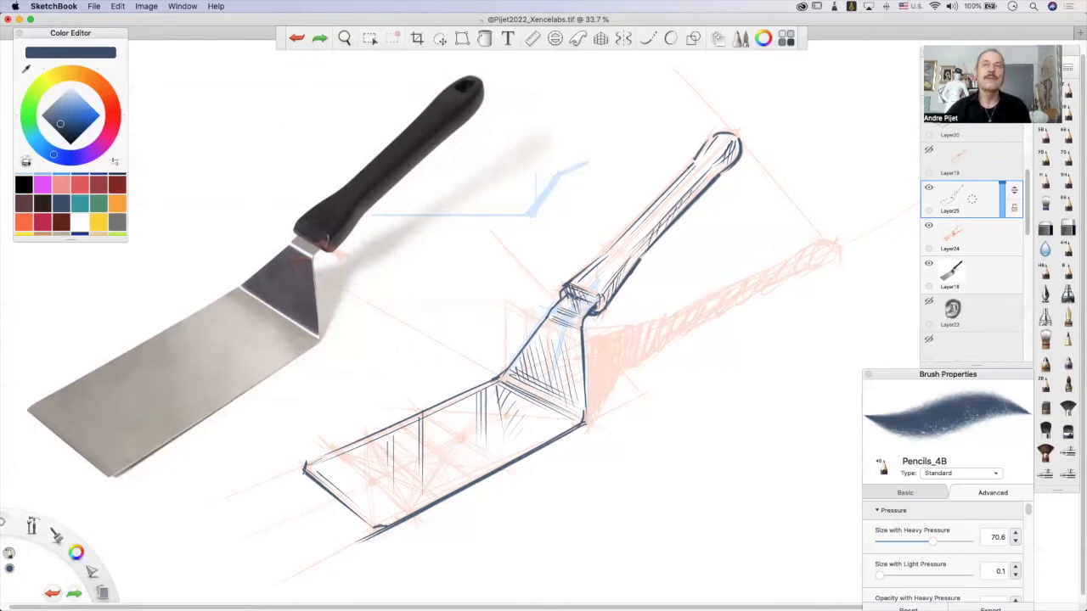
pyautogui.press('super+shift+z')
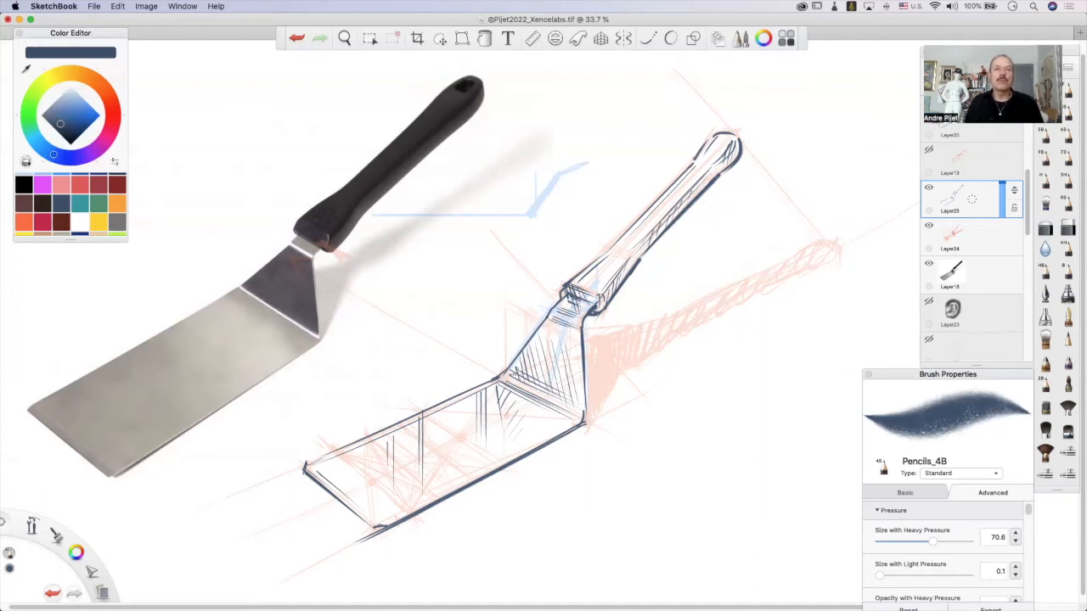
# Cross-hatch the spatula's angled neck with a second set of diagonal and near-vertical strokes.
pyautogui.moveTo(513, 378)
pyautogui.mouseDown()
pyautogui.moveTo(532, 350)
pyautogui.moveTo(551, 341)
pyautogui.moveTo(560, 355)
pyautogui.mouseUp()
pyautogui.moveTo(536, 394)
pyautogui.mouseDown()
pyautogui.moveTo(564, 360)
pyautogui.moveTo(569, 370)
pyautogui.moveTo(521, 367)
pyautogui.moveTo(537, 367)
pyautogui.mouseUp()
pyautogui.moveTo(544, 327)
pyautogui.mouseDown()
pyautogui.moveTo(545, 386)
pyautogui.moveTo(550, 378)
pyautogui.mouseUp()
pyautogui.moveTo(555, 320)
pyautogui.mouseDown()
pyautogui.moveTo(555, 370)
pyautogui.moveTo(560, 355)
pyautogui.mouseUp()
pyautogui.moveTo(556, 355); pyautogui.dragTo(554, 406)
pyautogui.moveTo(568, 320); pyautogui.dragTo(568, 407)
pyautogui.moveTo(573, 328)
pyautogui.mouseDown()
pyautogui.moveTo(579, 416)
pyautogui.moveTo(566, 406)
pyautogui.mouseUp()
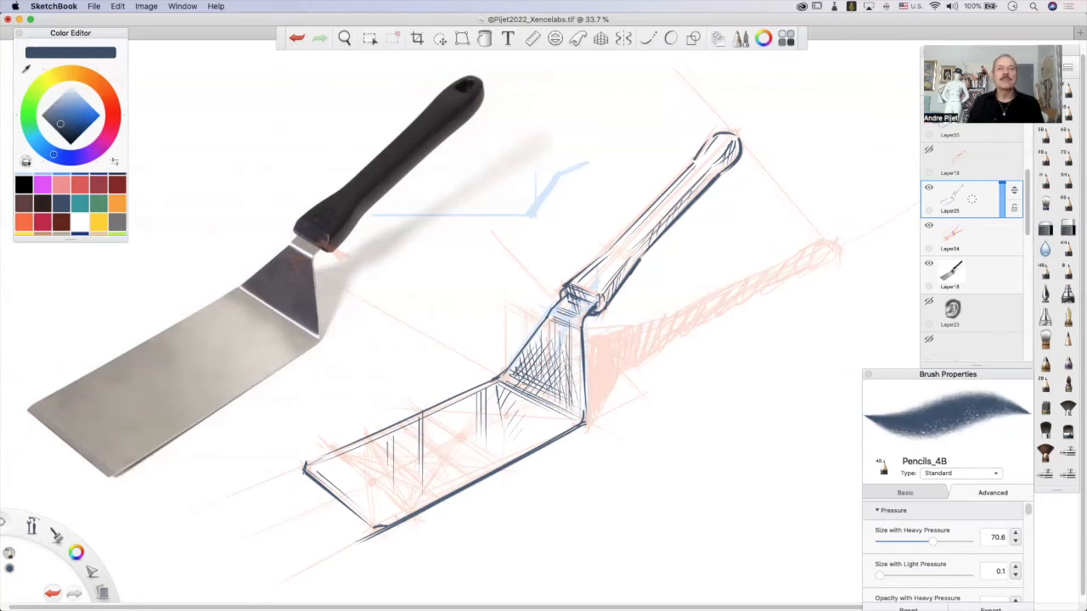
# Hatch a reflection of near-vertical strokes on the blade, just in front of the bend to the neck.
pyautogui.moveTo(498, 383); pyautogui.dragTo(498, 410)
pyautogui.moveTo(506, 383); pyautogui.dragTo(504, 430)
pyautogui.moveTo(506, 394); pyautogui.dragTo(508, 456)
pyautogui.moveTo(512, 389)
pyautogui.mouseDown()
pyautogui.moveTo(513, 448)
pyautogui.moveTo(515, 420)
pyautogui.mouseUp()
pyautogui.moveTo(519, 393)
pyautogui.mouseDown()
pyautogui.moveTo(519, 449)
pyautogui.moveTo(530, 442)
pyautogui.mouseUp()
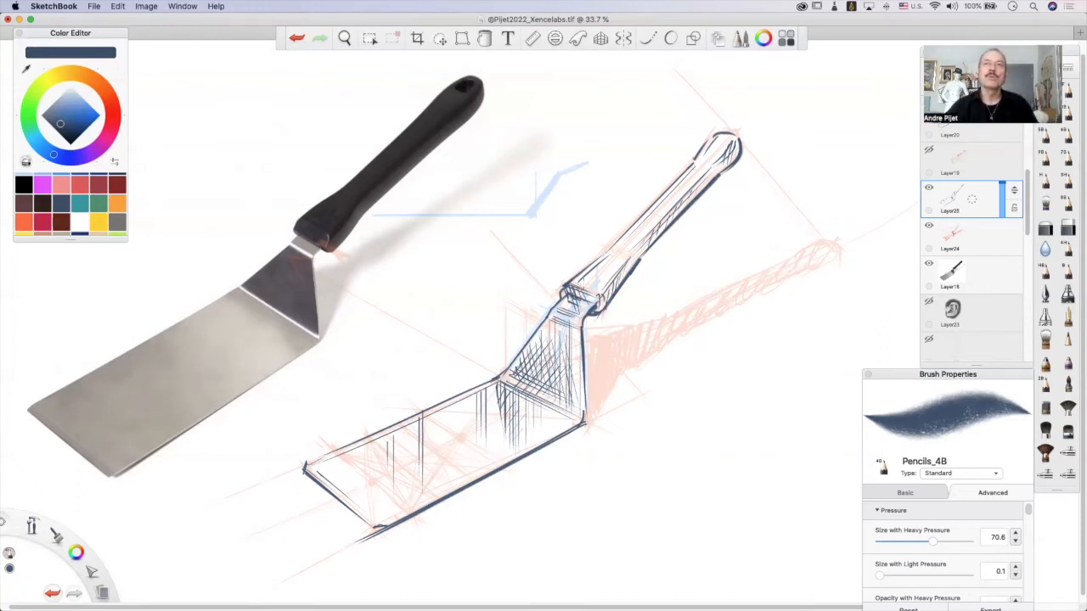
# Add light hatching to the top face of the handle's flared lower end.
pyautogui.press('super+z')
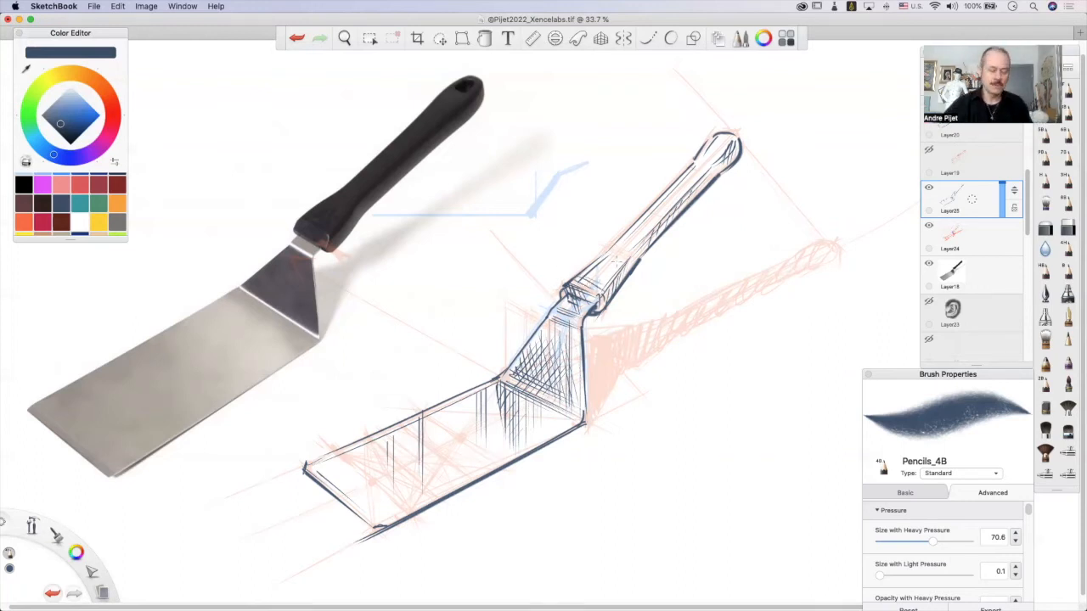
pyautogui.press('super+z')
pyautogui.press('super+z')
pyautogui.moveTo(597, 280)
pyautogui.mouseDown()
pyautogui.moveTo(577, 289)
pyautogui.moveTo(598, 288)
pyautogui.mouseUp()
pyautogui.press('super+z')
pyautogui.press('super+z')
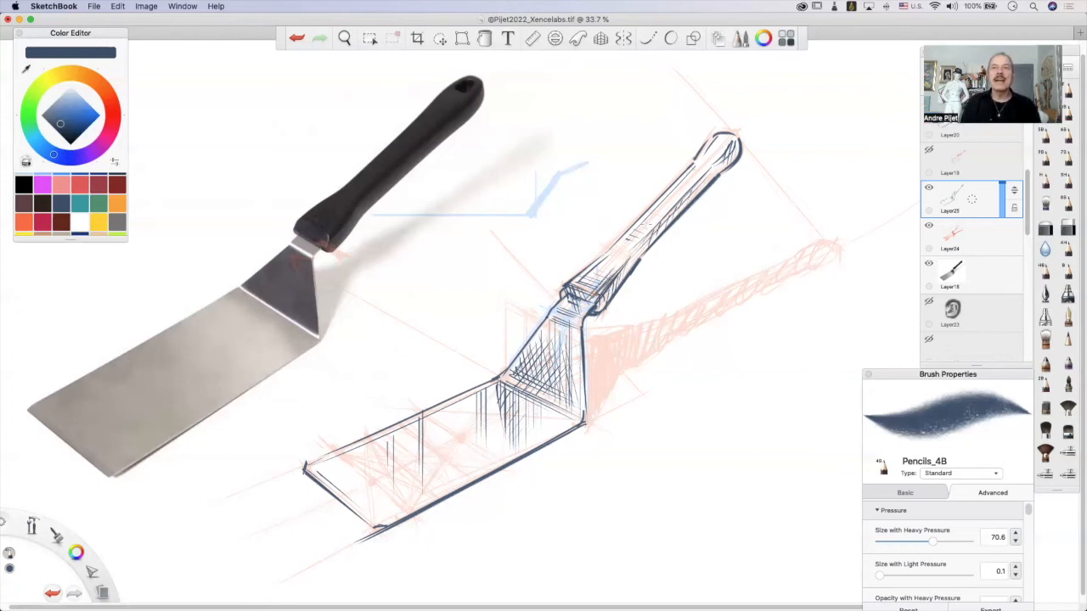
# Deepen the hatching along the handle's shaft and near side and inside its rounded end.
pyautogui.moveTo(639, 244)
pyautogui.mouseDown()
pyautogui.moveTo(712, 168)
pyautogui.moveTo(662, 216)
pyautogui.mouseUp()
pyautogui.moveTo(627, 270); pyautogui.dragTo(646, 241)
pyautogui.moveTo(736, 156)
pyautogui.mouseDown()
pyautogui.moveTo(729, 138)
pyautogui.moveTo(737, 168)
pyautogui.mouseUp()
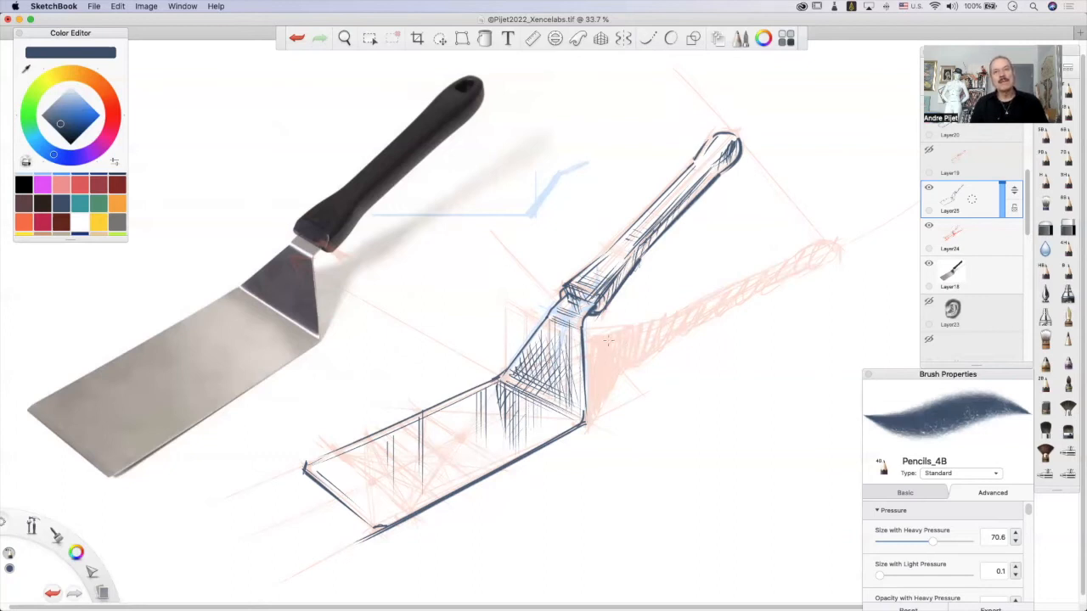
# Outline the neck's cast shadow from the blade corner and continue the shadow's lower edge out to its rounded tip.
pyautogui.moveTo(586, 348); pyautogui.dragTo(612, 339)
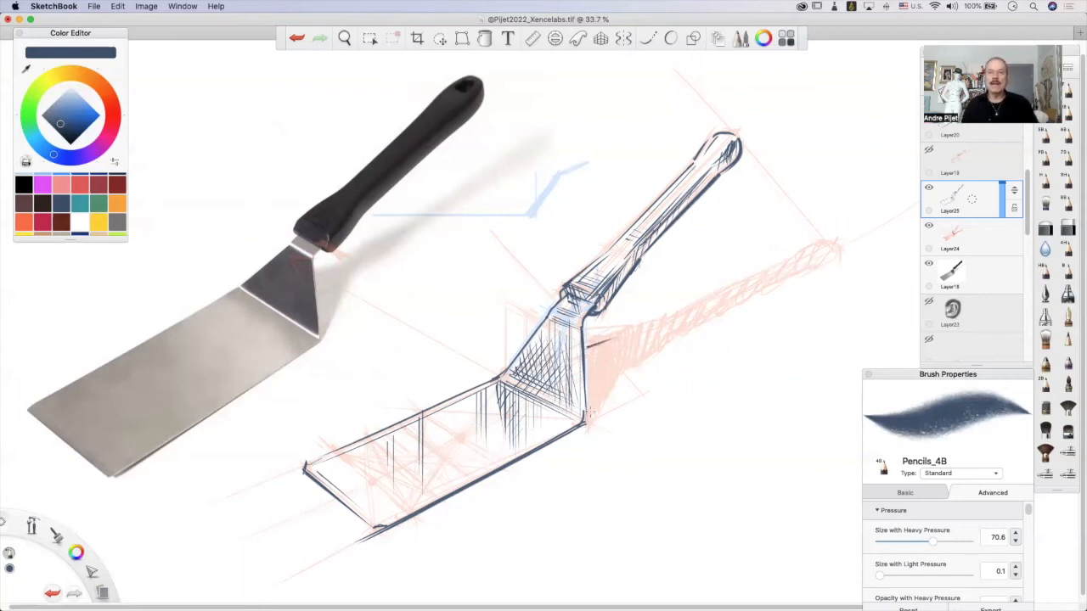
pyautogui.moveTo(588, 419)
pyautogui.mouseDown()
pyautogui.moveTo(620, 379)
pyautogui.moveTo(588, 420)
pyautogui.mouseUp()
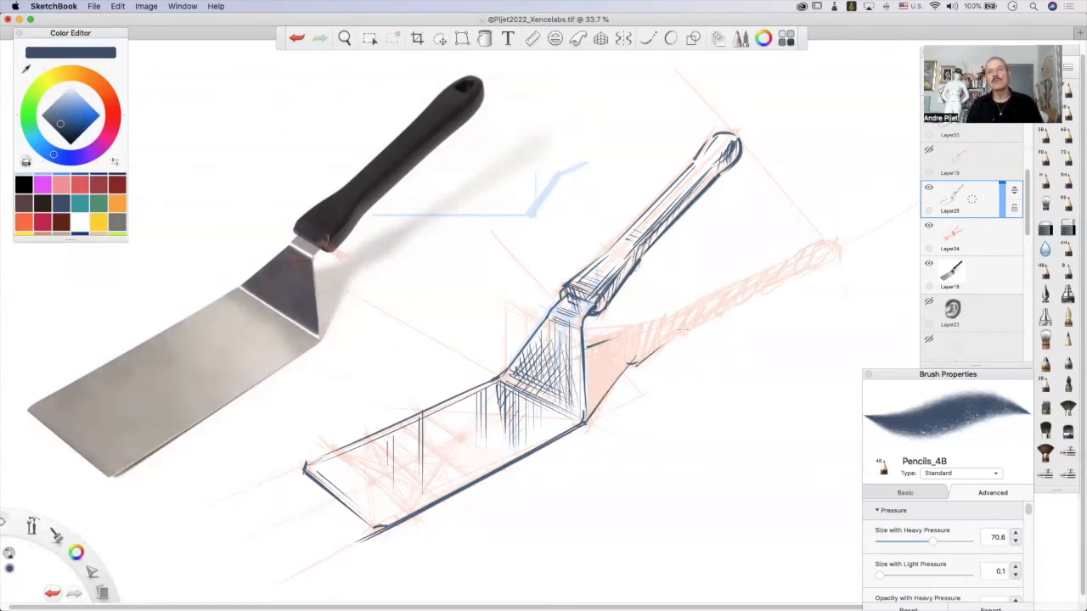
pyautogui.moveTo(667, 340); pyautogui.dragTo(817, 268)
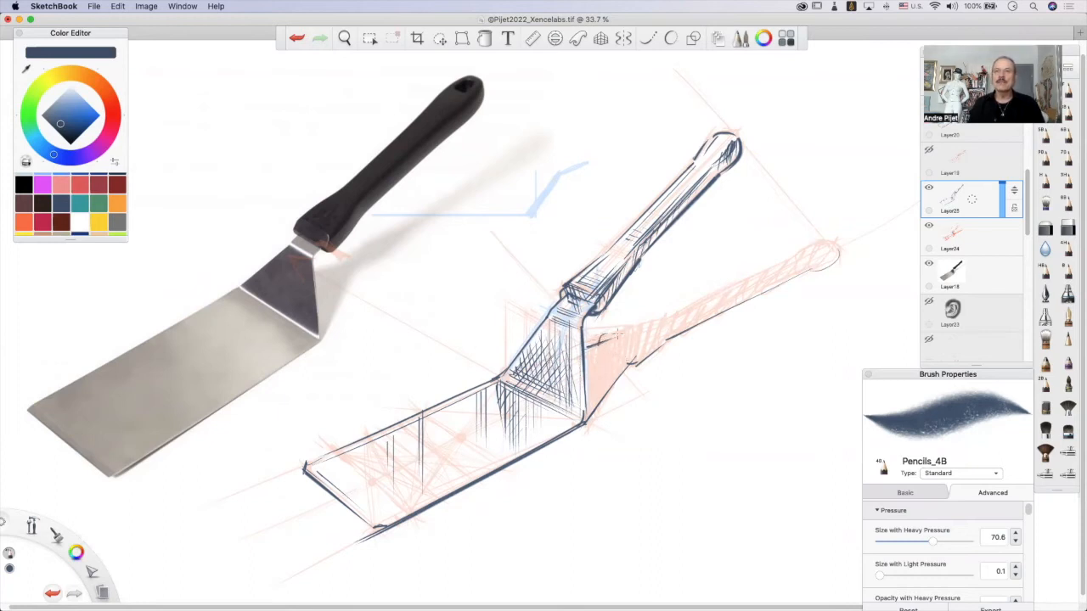
# Trace the upper edge of the cast shadow from the neck's shadow out toward the handle shadow's rounded tip.
pyautogui.moveTo(600, 342)
pyautogui.mouseDown()
pyautogui.moveTo(684, 306)
pyautogui.moveTo(634, 325)
pyautogui.mouseUp()
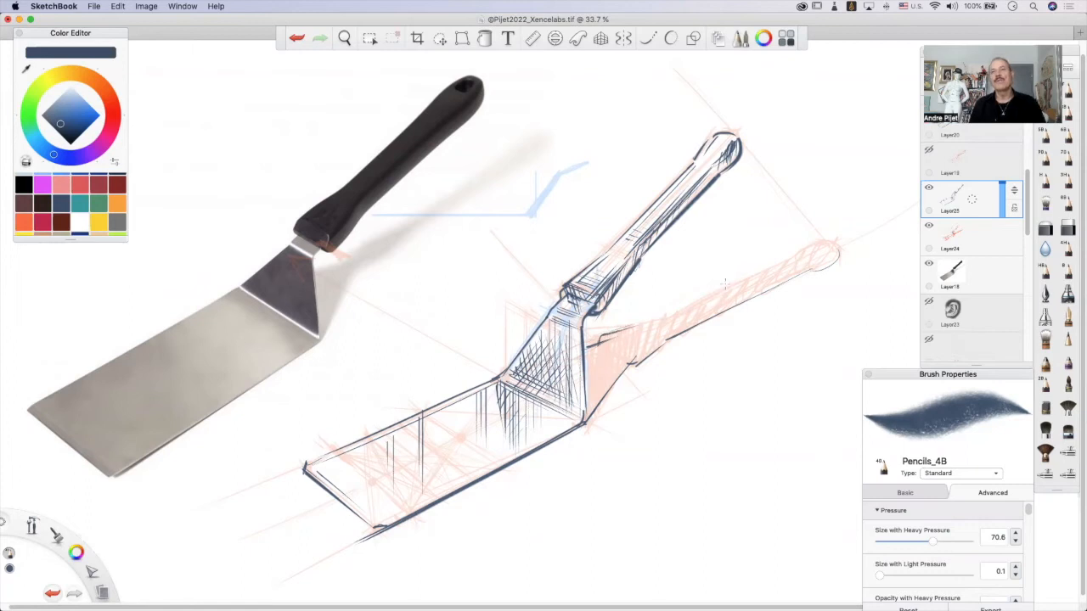
pyautogui.press('super+z')
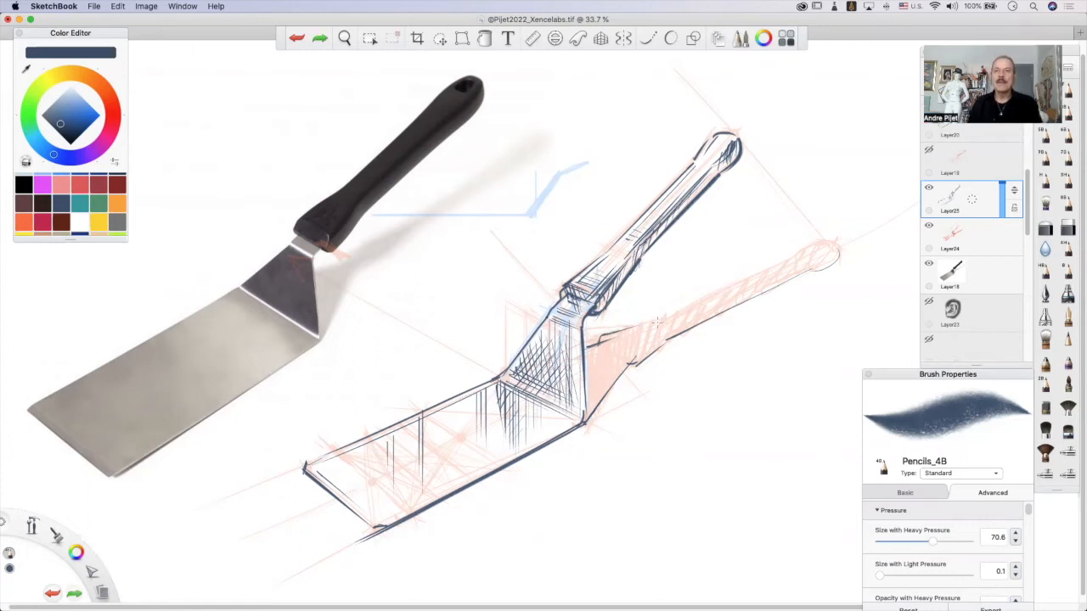
pyautogui.moveTo(653, 322); pyautogui.dragTo(791, 252)
pyautogui.moveTo(687, 307); pyautogui.dragTo(800, 255)
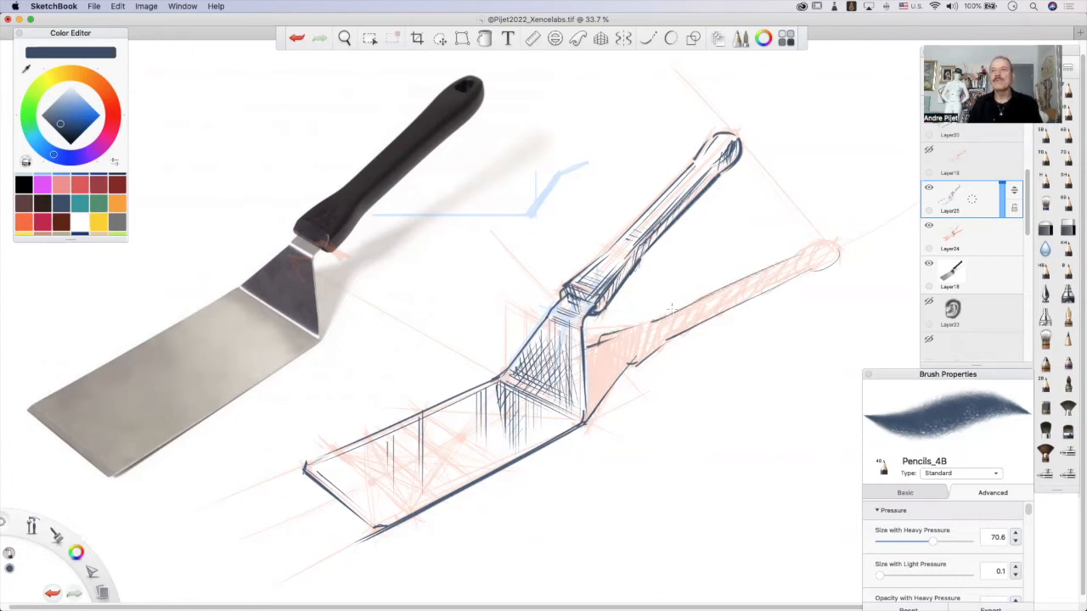
pyautogui.press('super+z')
pyautogui.moveTo(708, 301); pyautogui.dragTo(768, 272)
pyautogui.press('super+z')
pyautogui.moveTo(705, 302); pyautogui.dragTo(792, 258)
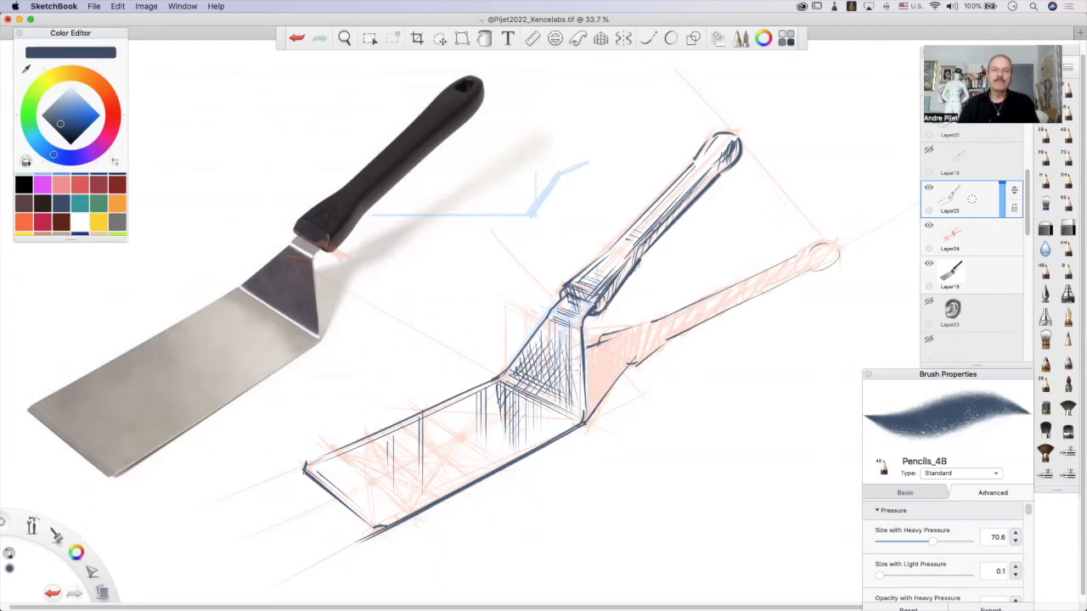
# Fill the whole cast shadow with diagonal hatching, from the neck out to the shadow's rounded tip.
pyautogui.moveTo(588, 348)
pyautogui.mouseDown()
pyautogui.moveTo(587, 416)
pyautogui.moveTo(607, 386)
pyautogui.mouseUp()
pyautogui.moveTo(613, 334); pyautogui.dragTo(619, 379)
pyautogui.moveTo(610, 337)
pyautogui.mouseDown()
pyautogui.moveTo(604, 347)
pyautogui.moveTo(615, 329)
pyautogui.mouseUp()
pyautogui.moveTo(584, 387); pyautogui.dragTo(618, 336)
pyautogui.moveTo(589, 408); pyautogui.dragTo(657, 321)
pyautogui.moveTo(627, 367); pyautogui.dragTo(690, 301)
pyautogui.moveTo(661, 348); pyautogui.dragTo(713, 297)
pyautogui.moveTo(686, 333); pyautogui.dragTo(761, 273)
pyautogui.moveTo(758, 290); pyautogui.dragTo(796, 261)
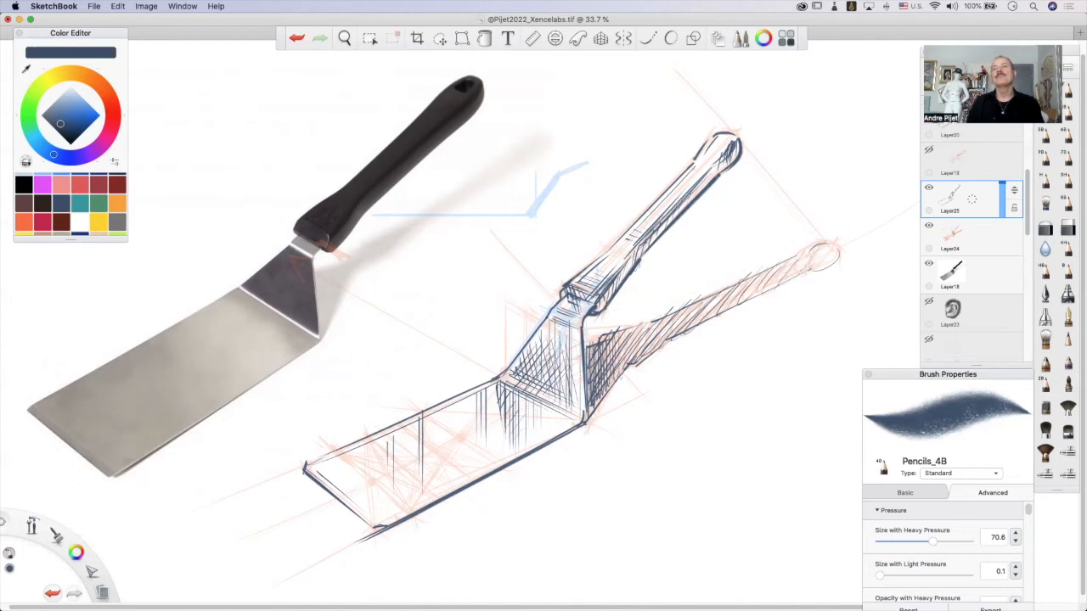
# Hide the red construction sketch on Layer24 and cross-hatch the cast shadow in a second direction.
pyautogui.click(928, 225)
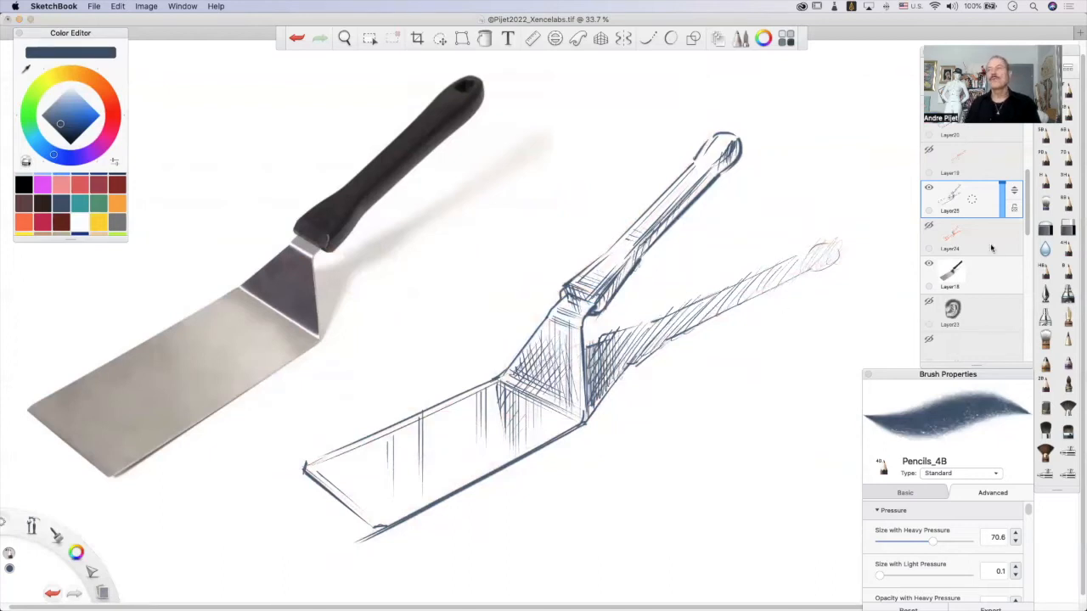
pyautogui.moveTo(631, 331)
pyautogui.mouseDown()
pyautogui.moveTo(600, 360)
pyautogui.moveTo(619, 374)
pyautogui.mouseUp()
pyautogui.moveTo(696, 315)
pyautogui.mouseDown()
pyautogui.moveTo(620, 360)
pyautogui.moveTo(624, 374)
pyautogui.moveTo(620, 363)
pyautogui.mouseUp()
pyautogui.moveTo(722, 299); pyautogui.dragTo(629, 352)
pyautogui.moveTo(675, 314)
pyautogui.mouseDown()
pyautogui.moveTo(599, 359)
pyautogui.moveTo(619, 351)
pyautogui.mouseUp()
pyautogui.moveTo(720, 301)
pyautogui.mouseDown()
pyautogui.moveTo(675, 322)
pyautogui.moveTo(679, 340)
pyautogui.mouseUp()
pyautogui.moveTo(778, 281)
pyautogui.mouseDown()
pyautogui.moveTo(712, 317)
pyautogui.moveTo(724, 306)
pyautogui.mouseUp()
pyautogui.moveTo(788, 262); pyautogui.dragTo(761, 279)
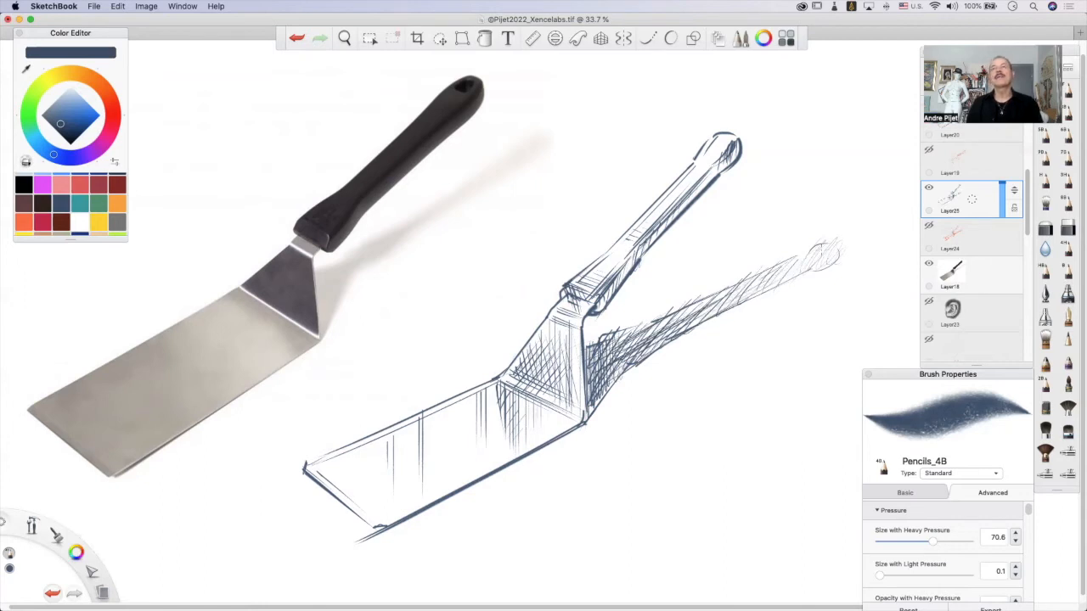
pyautogui.moveTo(624, 359); pyautogui.dragTo(596, 406)
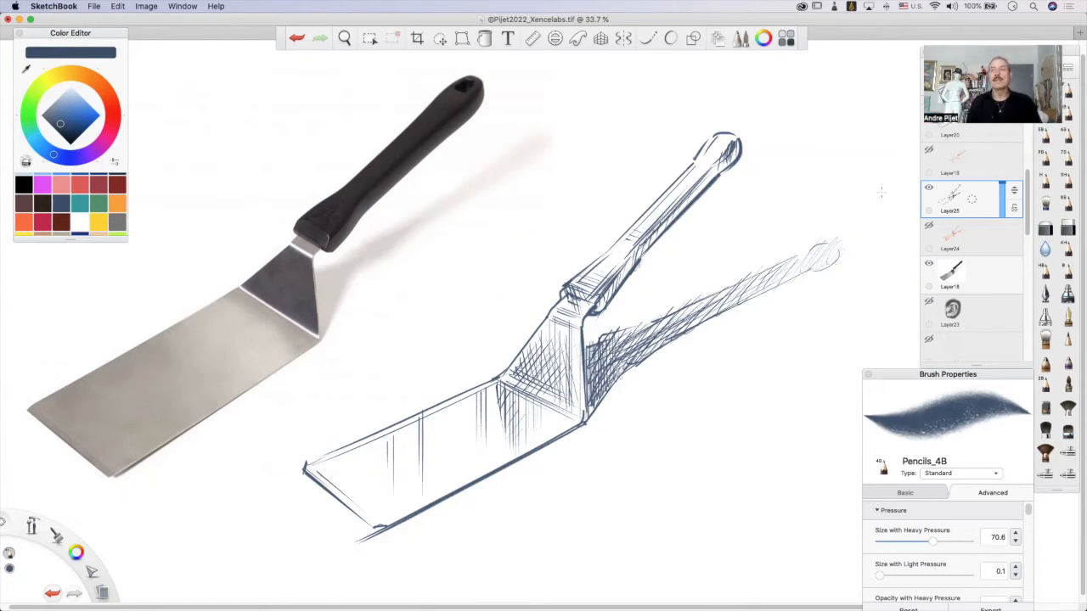
# Duplicate Layer25 and make the original Layer25 active again.
pyautogui.click(973, 201)
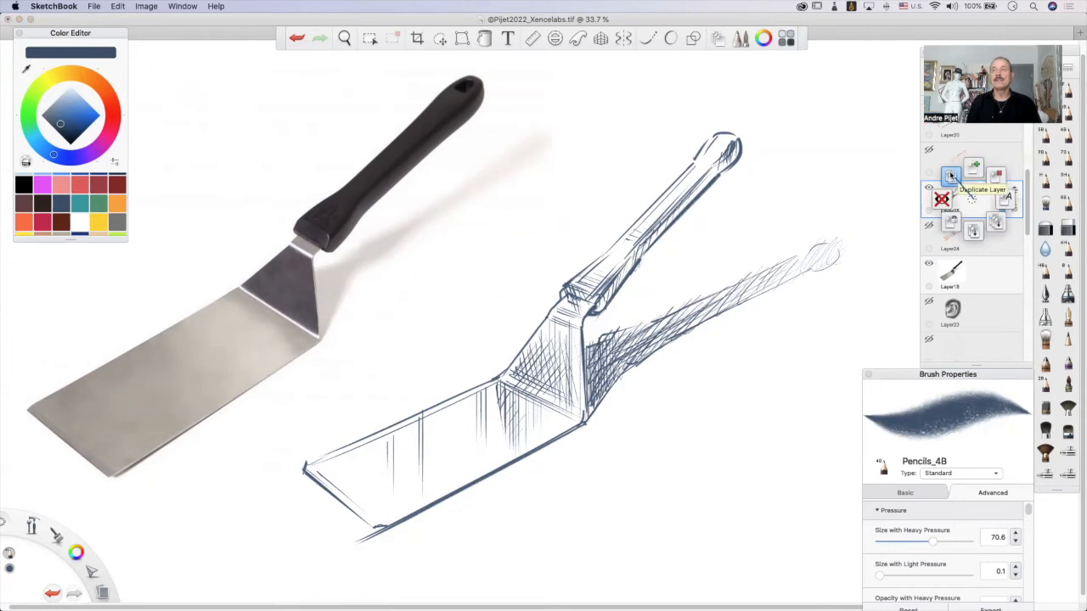
pyautogui.click(951, 175)
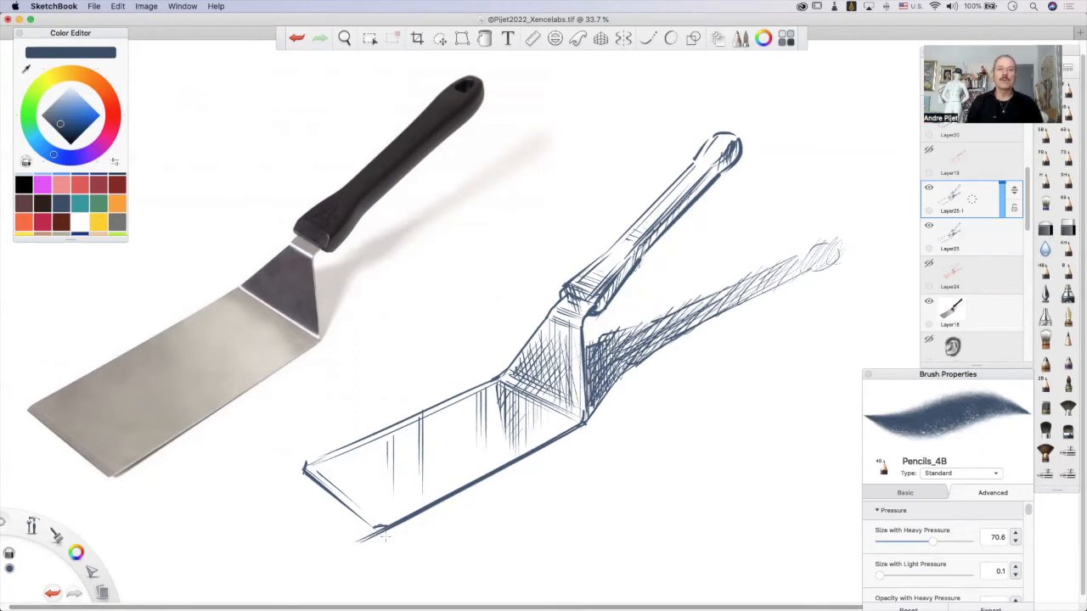
pyautogui.click(994, 239)
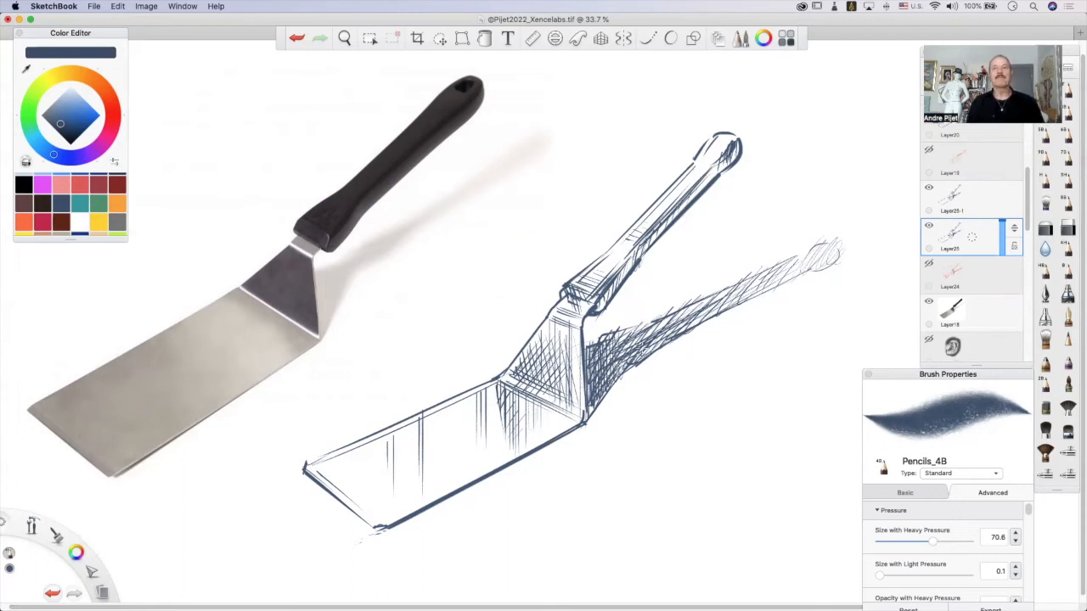
# Darken the handle's cast shadow on Layer25 with long strokes running along its length to the tip.
pyautogui.moveTo(626, 341); pyautogui.dragTo(726, 289)
pyautogui.moveTo(668, 324)
pyautogui.mouseDown()
pyautogui.moveTo(765, 267)
pyautogui.moveTo(764, 284)
pyautogui.mouseUp()
pyautogui.moveTo(659, 343); pyautogui.dragTo(798, 271)
pyautogui.moveTo(686, 326); pyautogui.dragTo(822, 254)
pyautogui.moveTo(821, 262)
pyautogui.mouseDown()
pyautogui.moveTo(834, 242)
pyautogui.moveTo(835, 254)
pyautogui.mouseUp()
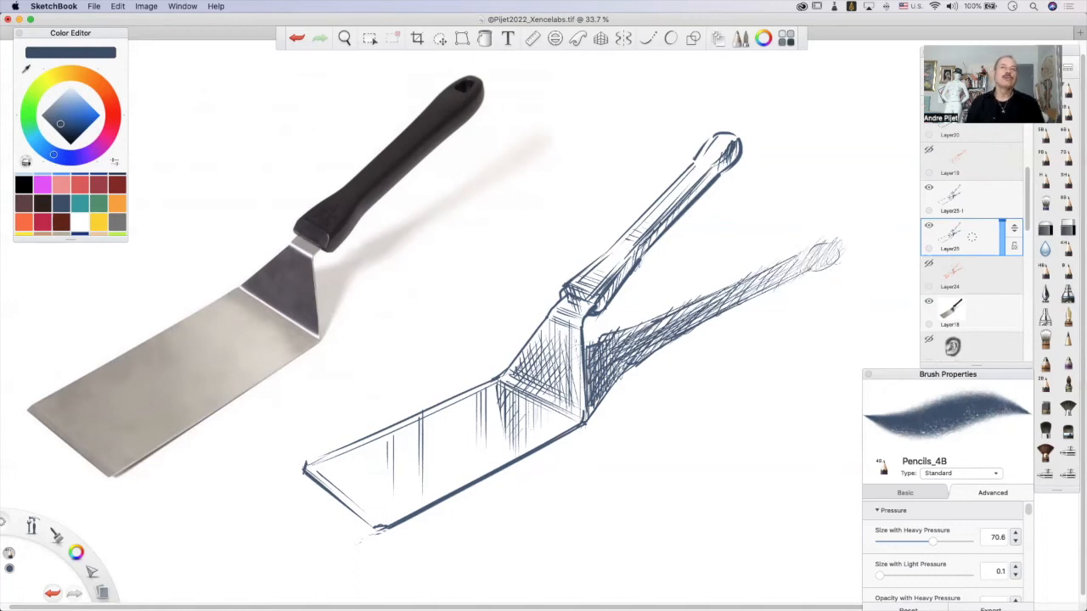
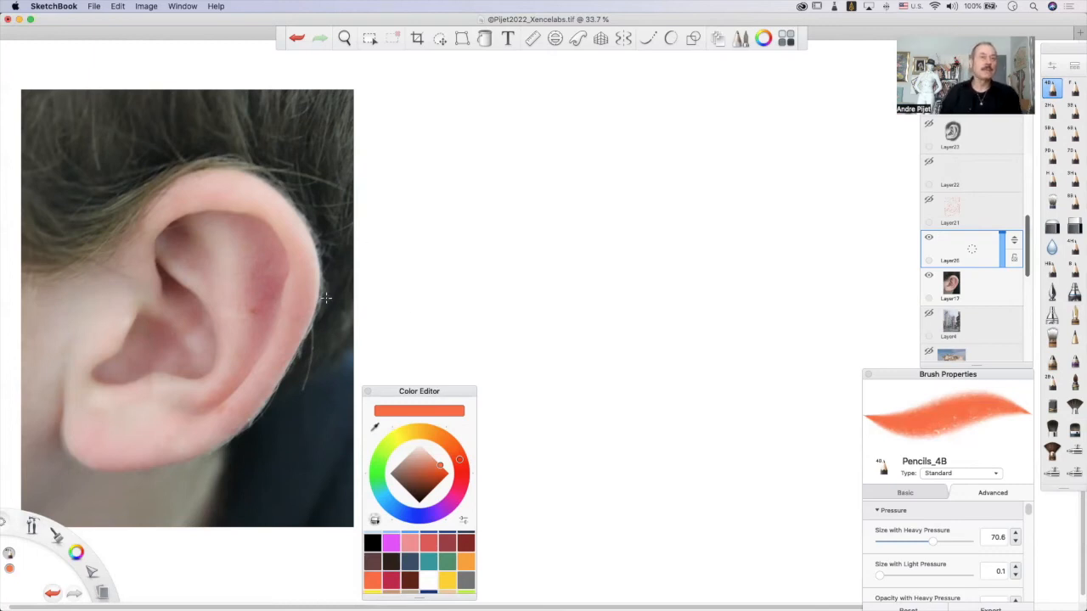
# Frame the ear in the reference photo with two vertical and two horizontal lines touching its outermost edges.
pyautogui.moveTo(321, 153); pyautogui.dragTo(322, 509)
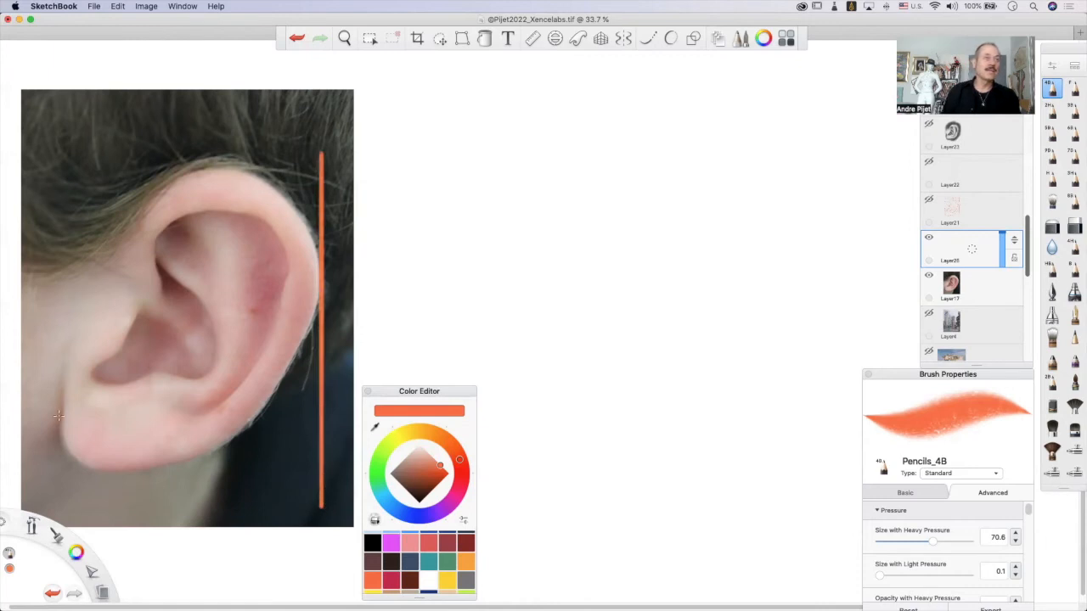
pyautogui.moveTo(59, 491); pyautogui.dragTo(57, 127)
pyautogui.moveTo(321, 160); pyautogui.dragTo(48, 161)
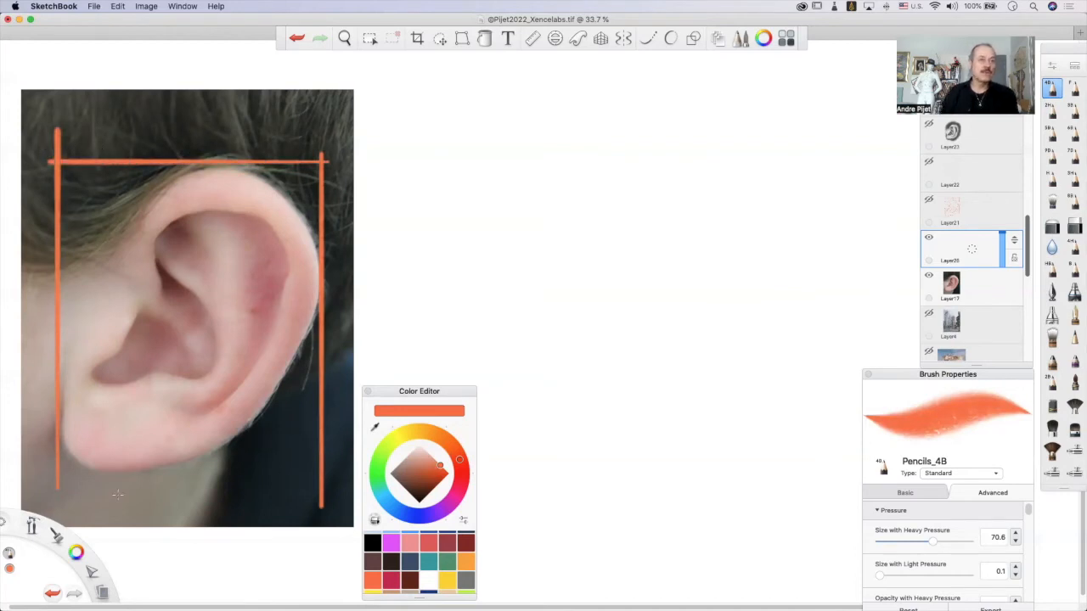
pyautogui.moveTo(54, 467); pyautogui.dragTo(346, 471)
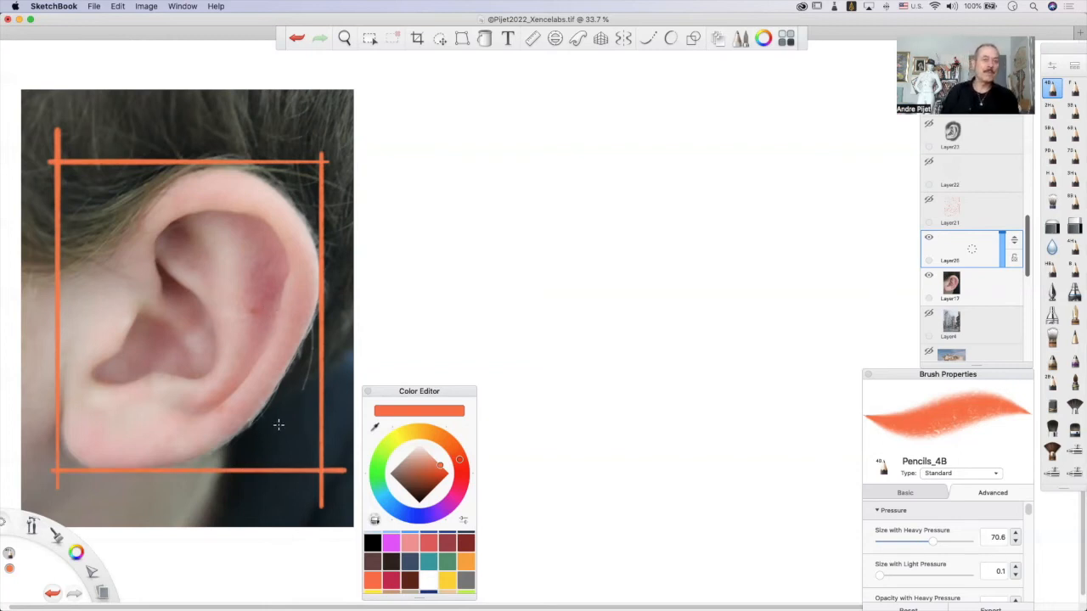
# Draw a horizontal line across the earlobe in the photo to close off a square within the frame.
pyautogui.moveTo(321, 407); pyautogui.dragTo(42, 409)
pyautogui.press('super+z')
pyautogui.moveTo(320, 416); pyautogui.dragTo(58, 417)
pyautogui.press('super+z')
pyautogui.moveTo(322, 419); pyautogui.dragTo(60, 422)
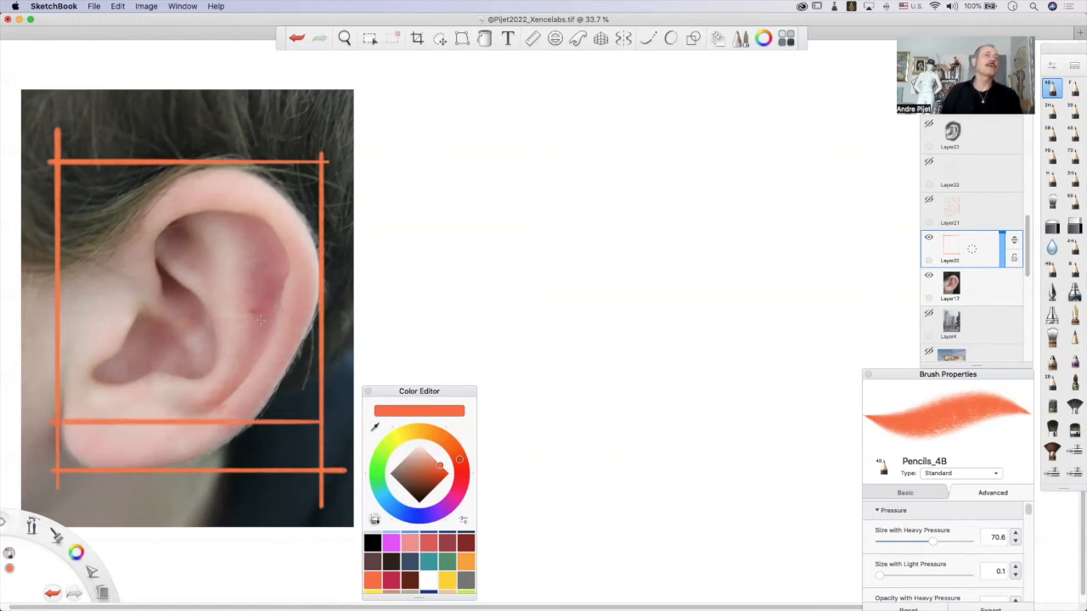
pyautogui.moveTo(307, 411); pyautogui.dragTo(68, 411)
pyautogui.press('super+z')
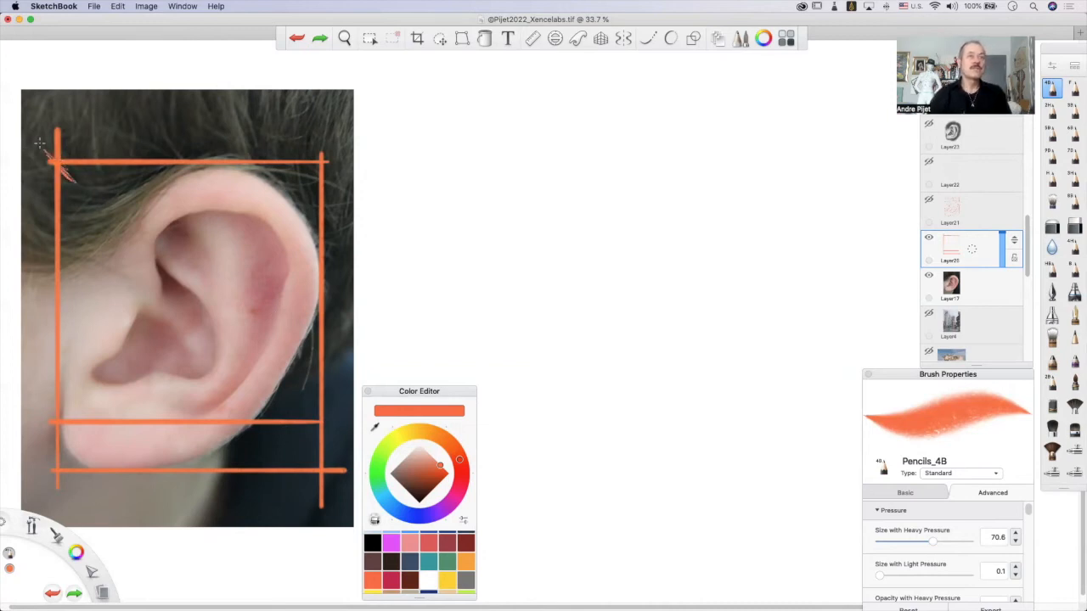
# Draw both diagonals of the square over the ear photo to locate its centre.
pyautogui.moveTo(48, 153); pyautogui.dragTo(393, 502)
pyautogui.press('super+z')
pyautogui.moveTo(128, 229); pyautogui.dragTo(359, 464)
pyautogui.moveTo(346, 140)
pyautogui.mouseDown()
pyautogui.moveTo(200, 266)
pyautogui.moveTo(6, 482)
pyautogui.mouseUp()
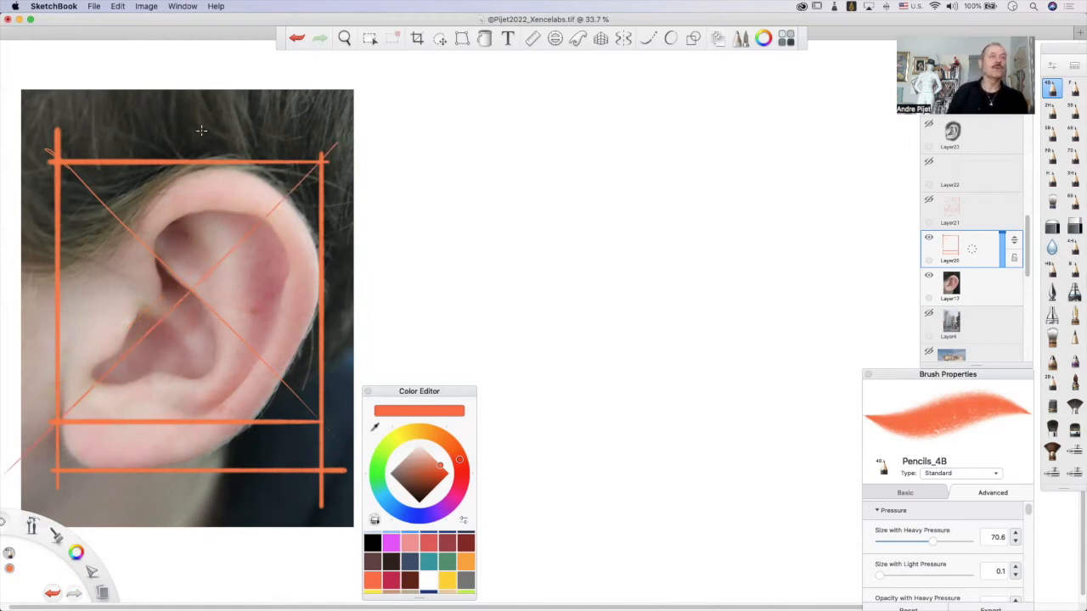
# Draw the vertical and horizontal centre lines through the crossing of the diagonals on the ear photo.
pyautogui.moveTo(192, 290)
pyautogui.mouseDown()
pyautogui.moveTo(192, 409)
pyautogui.moveTo(192, 142)
pyautogui.mouseUp()
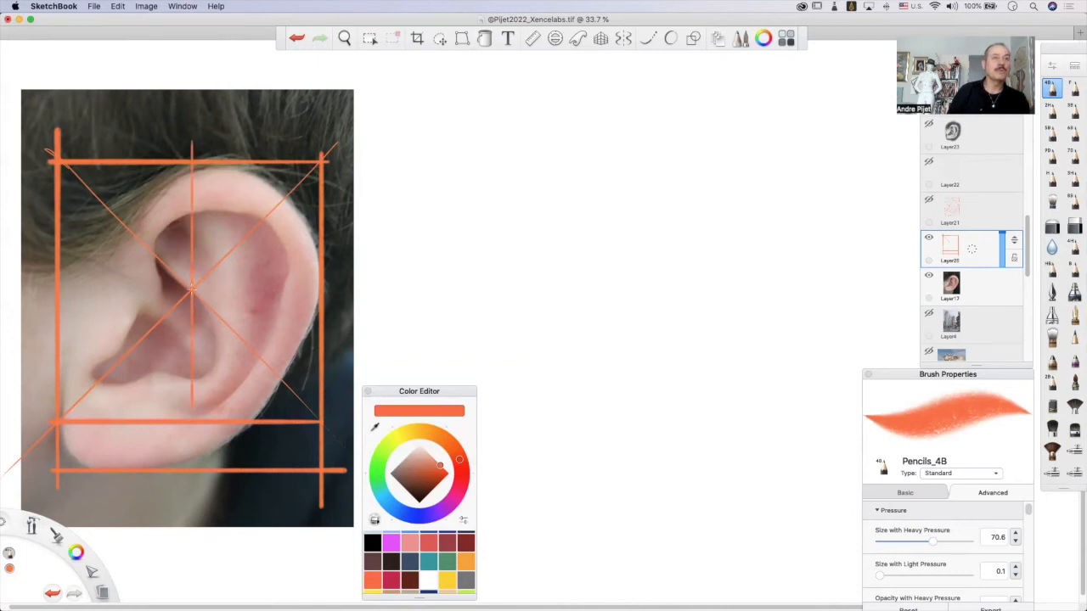
pyautogui.press('super+z')
pyautogui.moveTo(194, 291)
pyautogui.mouseDown()
pyautogui.moveTo(48, 284)
pyautogui.moveTo(387, 291)
pyautogui.mouseUp()
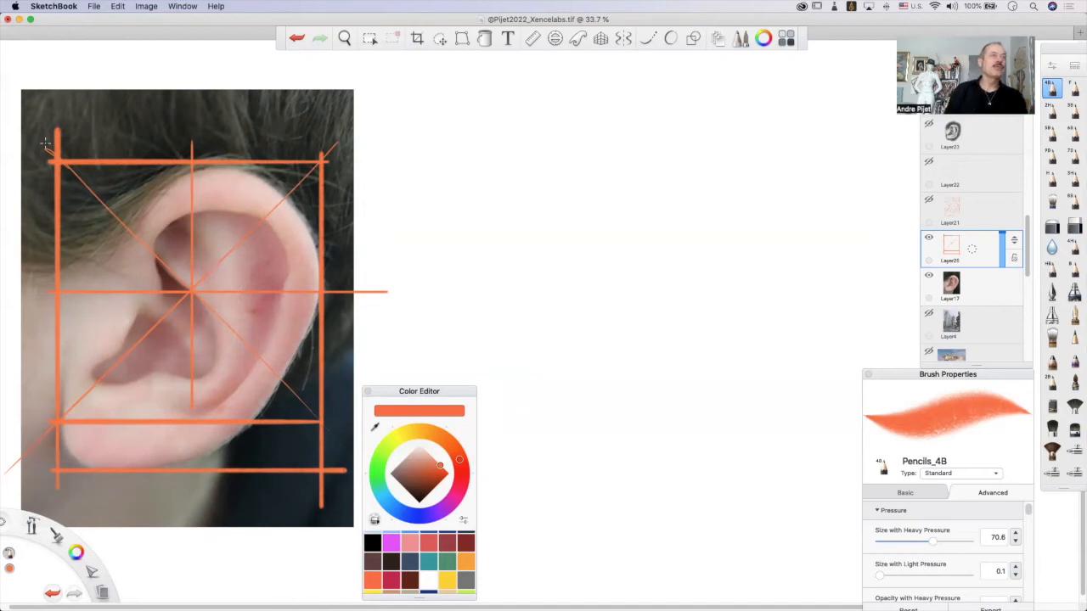
pyautogui.moveTo(56, 158); pyautogui.dragTo(321, 186)
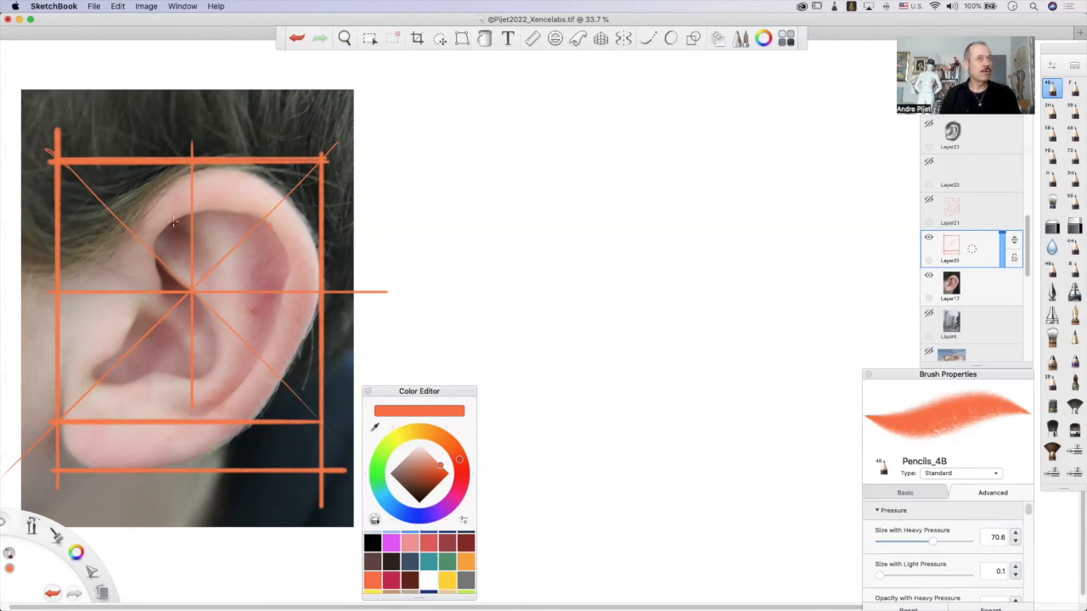
pyautogui.press('super+z')
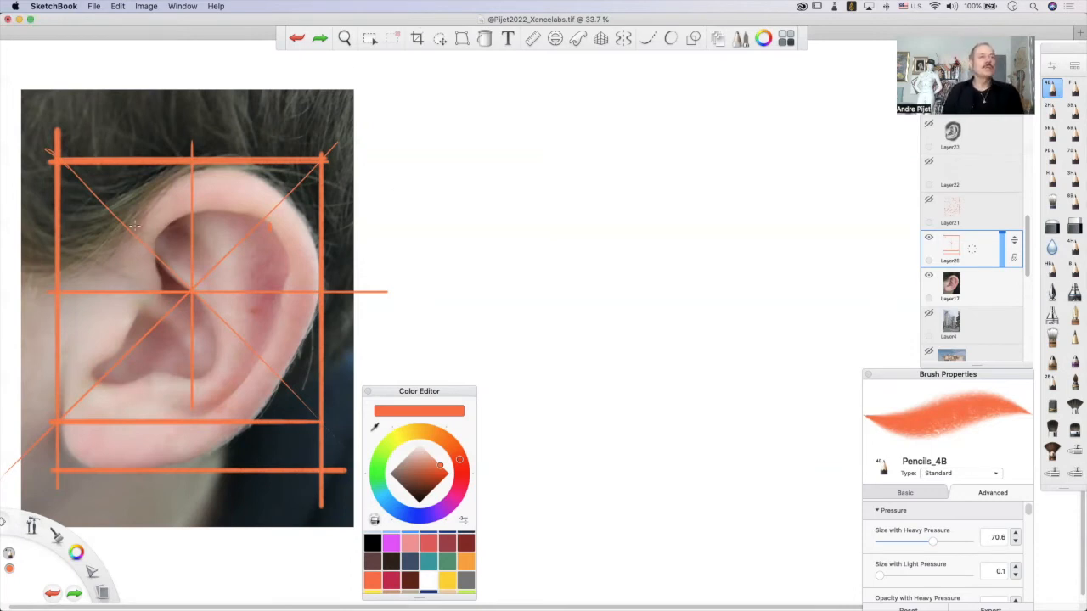
pyautogui.moveTo(61, 334)
pyautogui.mouseDown()
pyautogui.moveTo(59, 366)
pyautogui.moveTo(42, 368)
pyautogui.mouseUp()
pyautogui.moveTo(84, 412)
pyautogui.mouseDown()
pyautogui.moveTo(83, 458)
pyautogui.moveTo(85, 429)
pyautogui.mouseUp()
pyautogui.press('super+z')
pyautogui.press('super+z')
pyautogui.moveTo(58, 365); pyautogui.dragTo(61, 367)
pyautogui.moveTo(59, 323)
pyautogui.mouseDown()
pyautogui.moveTo(49, 320)
pyautogui.moveTo(58, 317)
pyautogui.mouseUp()
pyautogui.moveTo(60, 269)
pyautogui.mouseDown()
pyautogui.moveTo(48, 265)
pyautogui.moveTo(62, 265)
pyautogui.mouseUp()
pyautogui.moveTo(58, 214)
pyautogui.mouseDown()
pyautogui.moveTo(48, 212)
pyautogui.moveTo(68, 211)
pyautogui.mouseUp()
pyautogui.press('super+z')
pyautogui.press('super+z')
pyautogui.press('super+z')
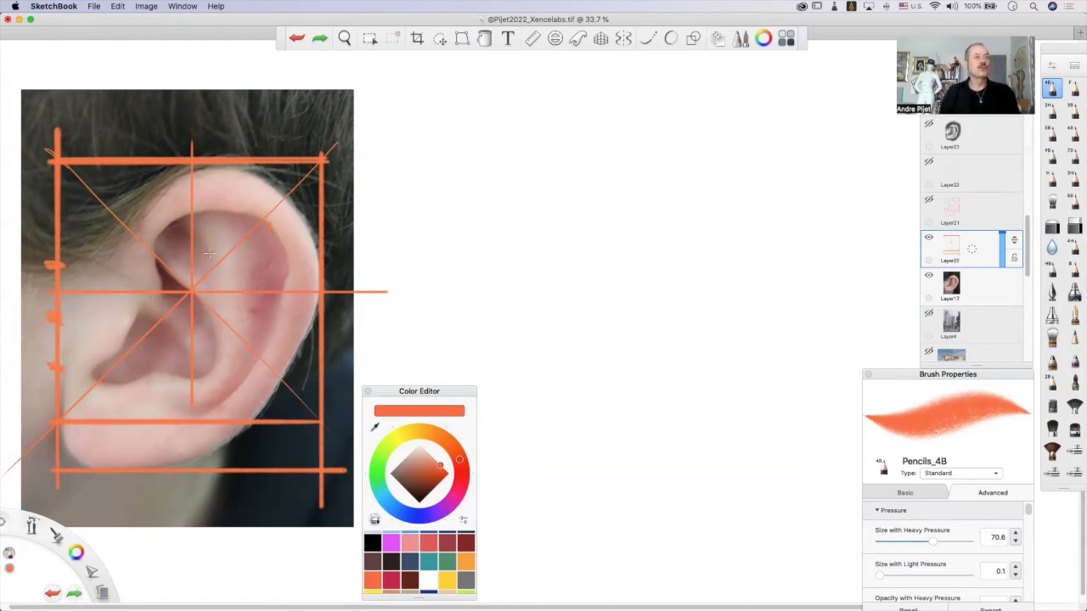
pyautogui.press('super+z')
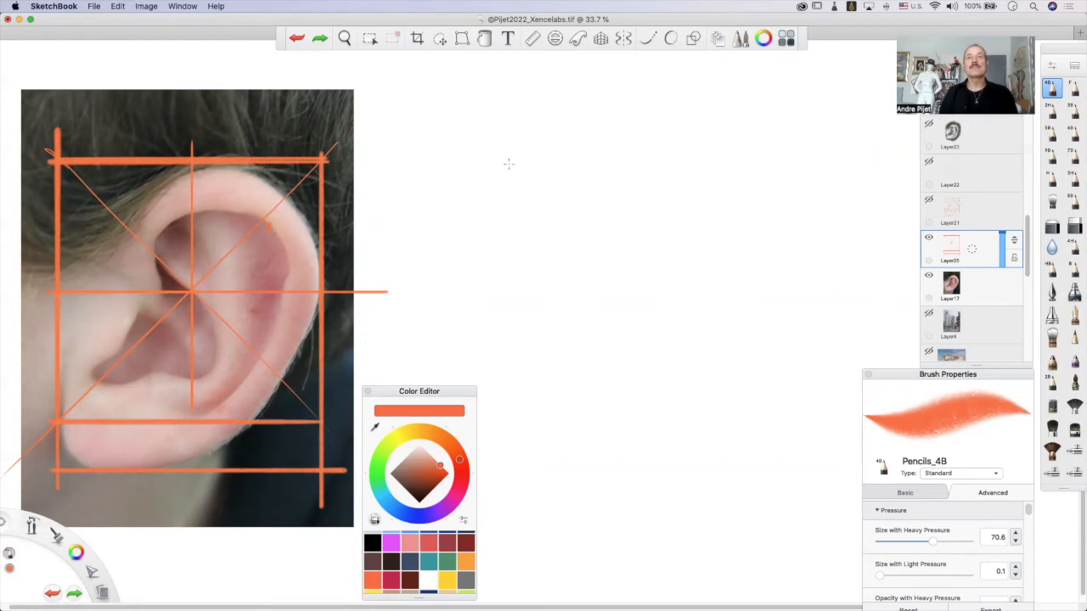
# Draw a matching square on the blank canvas beside the photo, with both vertical sides extended below its base line.
pyautogui.moveTo(538, 155)
pyautogui.mouseDown()
pyautogui.moveTo(539, 462)
pyautogui.moveTo(538, 102)
pyautogui.mouseUp()
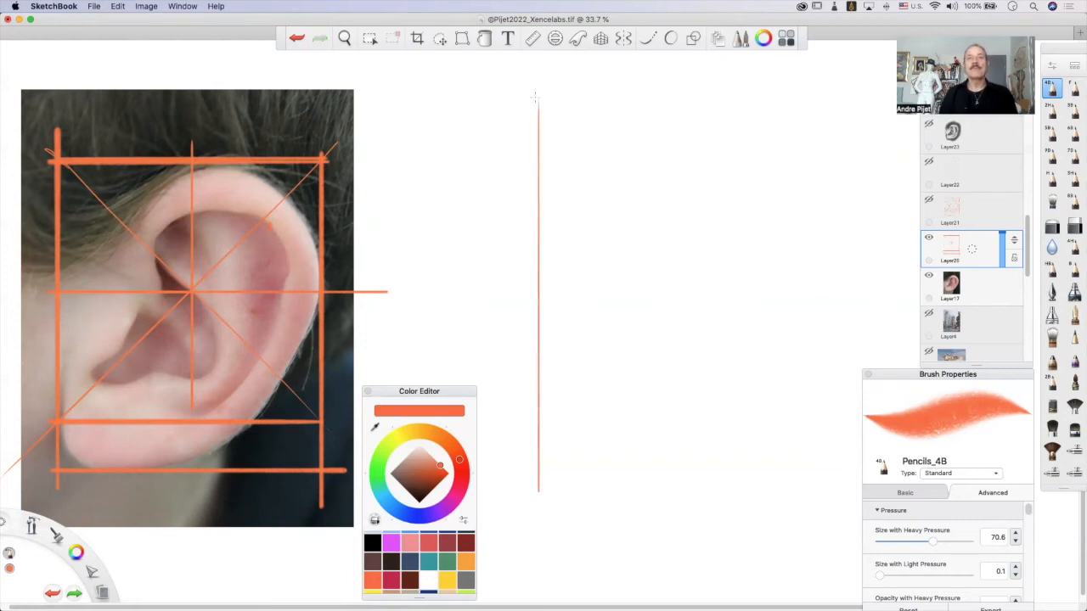
pyautogui.moveTo(530, 144)
pyautogui.mouseDown()
pyautogui.moveTo(763, 144)
pyautogui.moveTo(771, 234)
pyautogui.mouseUp()
pyautogui.moveTo(769, 320); pyautogui.dragTo(771, 555)
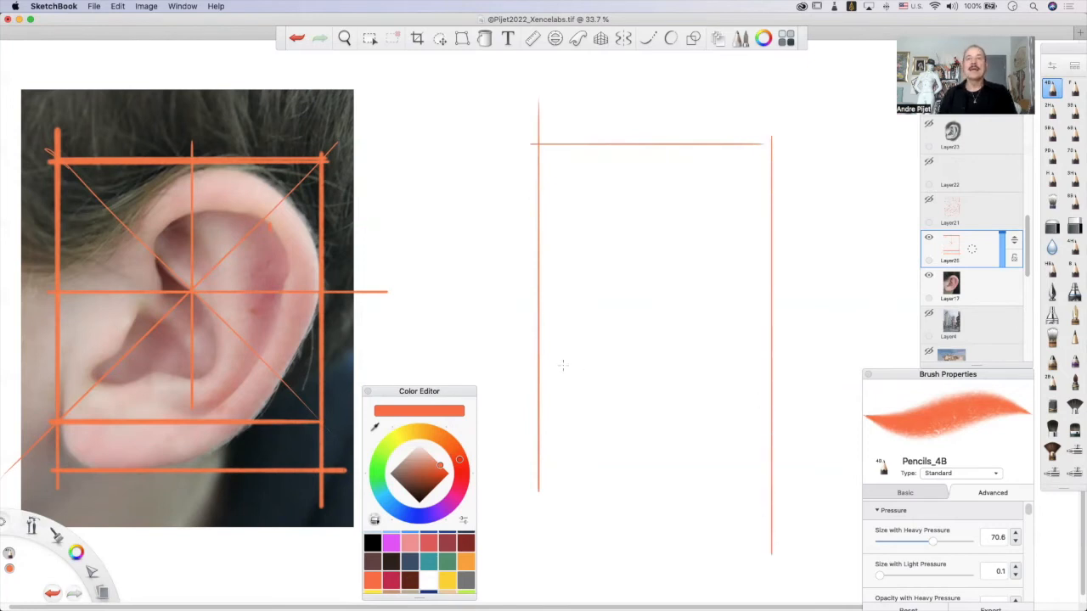
pyautogui.moveTo(532, 359); pyautogui.dragTo(671, 358)
pyautogui.moveTo(738, 377); pyautogui.dragTo(803, 358)
pyautogui.press('super+z')
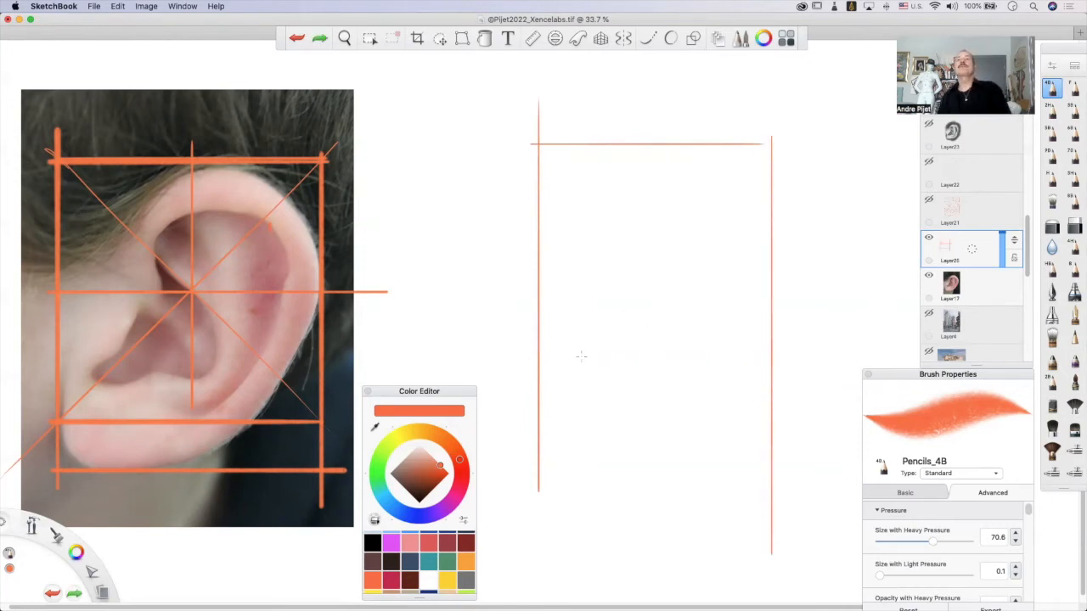
pyautogui.moveTo(536, 378); pyautogui.dragTo(822, 379)
pyautogui.press('super+z')
pyautogui.moveTo(530, 372); pyautogui.dragTo(816, 372)
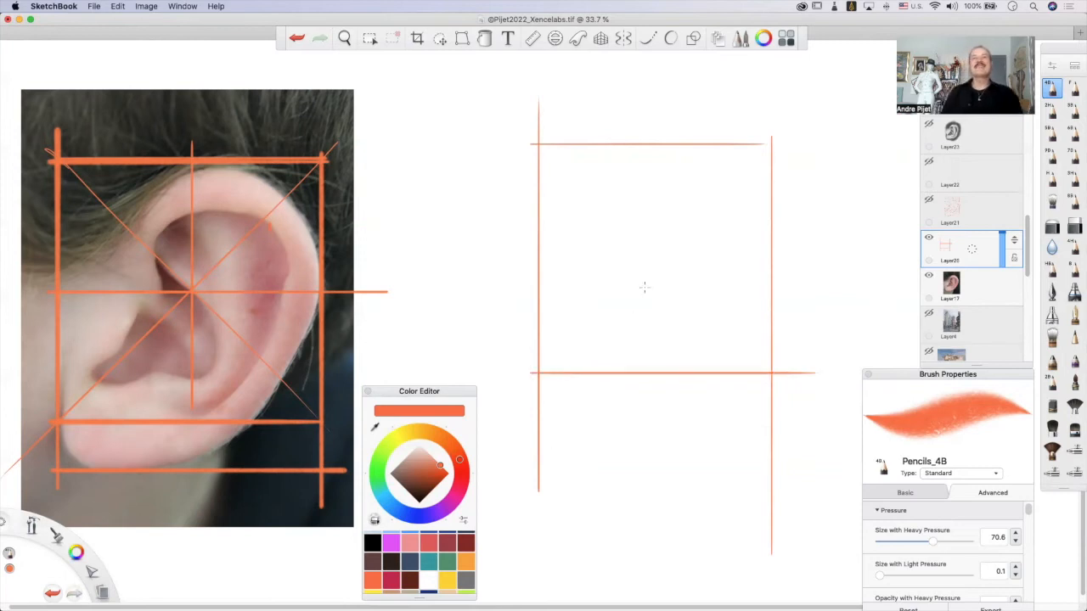
# Draw the two crossing diagonals from corner to corner of the blank square.
pyautogui.moveTo(532, 138); pyautogui.dragTo(699, 323)
pyautogui.press('super+z')
pyautogui.moveTo(525, 136); pyautogui.dragTo(785, 364)
pyautogui.press('super+z')
pyautogui.moveTo(538, 145); pyautogui.dragTo(763, 378)
pyautogui.press('super+z')
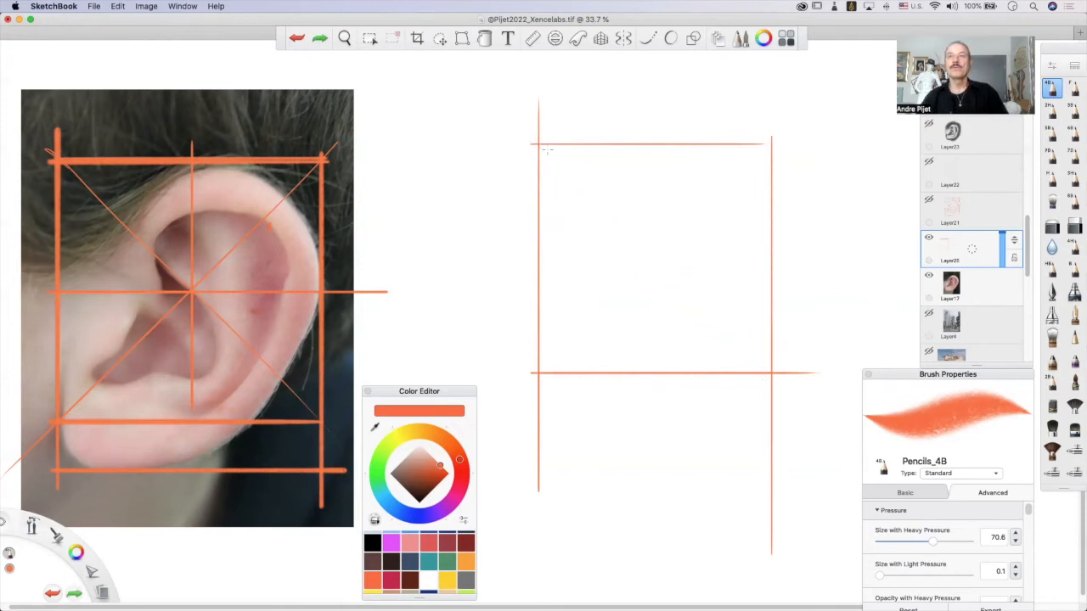
pyautogui.moveTo(536, 144); pyautogui.dragTo(787, 376)
pyautogui.press('super+z')
pyautogui.moveTo(528, 137); pyautogui.dragTo(775, 384)
pyautogui.press('super+z')
pyautogui.moveTo(544, 146); pyautogui.dragTo(777, 387)
pyautogui.moveTo(768, 148)
pyautogui.mouseDown()
pyautogui.moveTo(774, 139)
pyautogui.moveTo(718, 188)
pyautogui.mouseUp()
pyautogui.moveTo(775, 129); pyautogui.dragTo(540, 370)
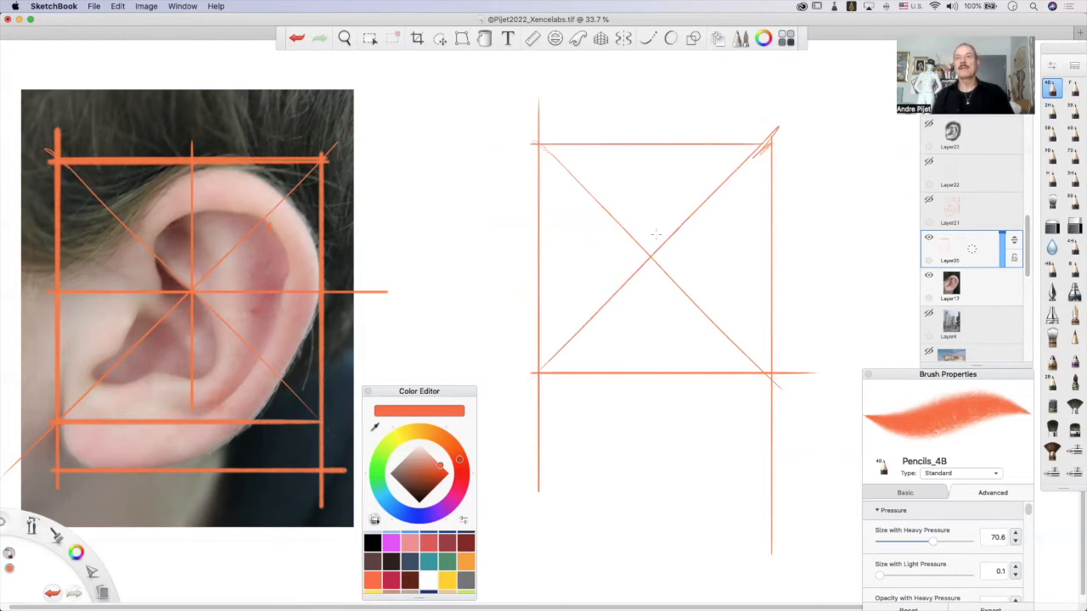
# Divide the blank square into quarters with a vertical and a horizontal centre line.
pyautogui.moveTo(652, 332)
pyautogui.mouseDown()
pyautogui.moveTo(652, 151)
pyautogui.moveTo(652, 400)
pyautogui.mouseUp()
pyautogui.press('super+z')
pyautogui.moveTo(656, 144); pyautogui.dragTo(656, 254)
pyautogui.moveTo(666, 299); pyautogui.dragTo(655, 391)
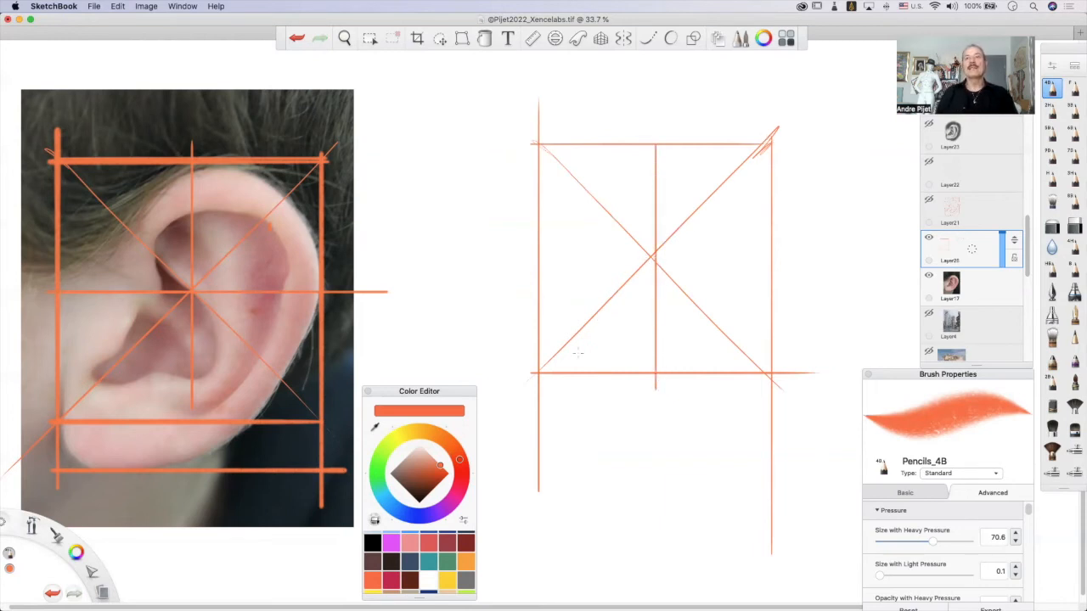
pyautogui.moveTo(758, 369); pyautogui.dragTo(755, 366)
pyautogui.press('super+z')
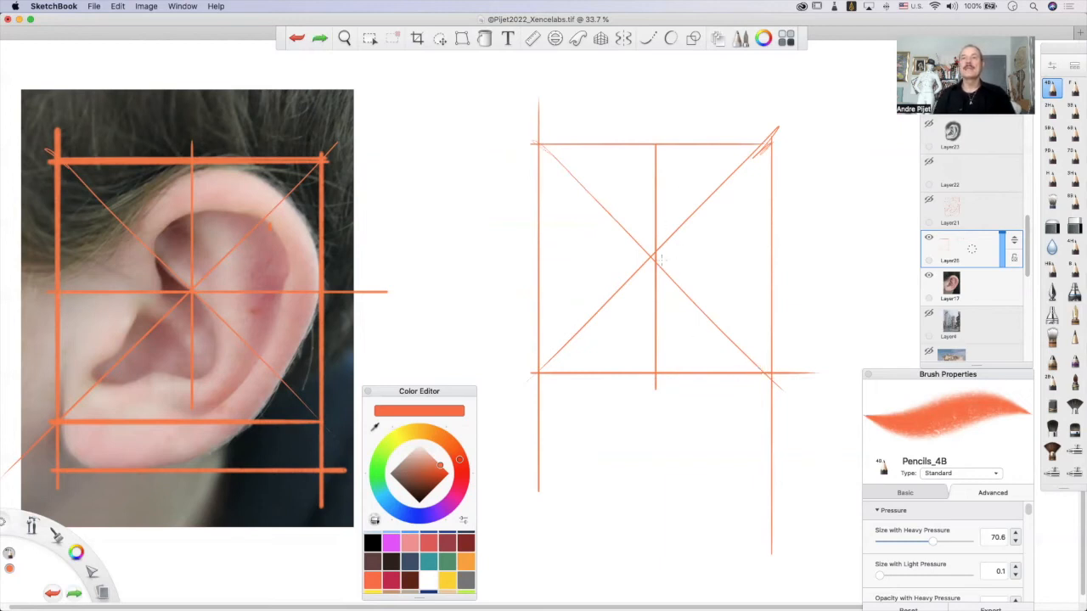
pyautogui.moveTo(661, 257)
pyautogui.mouseDown()
pyautogui.moveTo(540, 270)
pyautogui.moveTo(766, 272)
pyautogui.mouseUp()
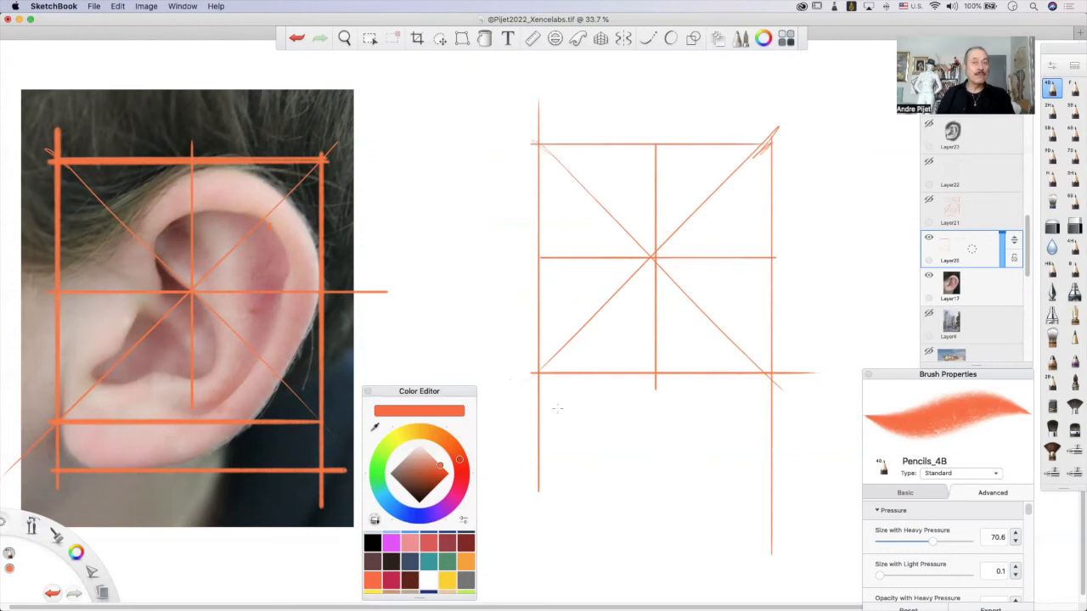
pyautogui.moveTo(404, 165); pyautogui.dragTo(345, 226)
pyautogui.moveTo(357, 174)
pyautogui.mouseDown()
pyautogui.moveTo(334, 230)
pyautogui.moveTo(390, 217)
pyautogui.mouseUp()
pyautogui.press('super+z')
pyautogui.press('super+z')
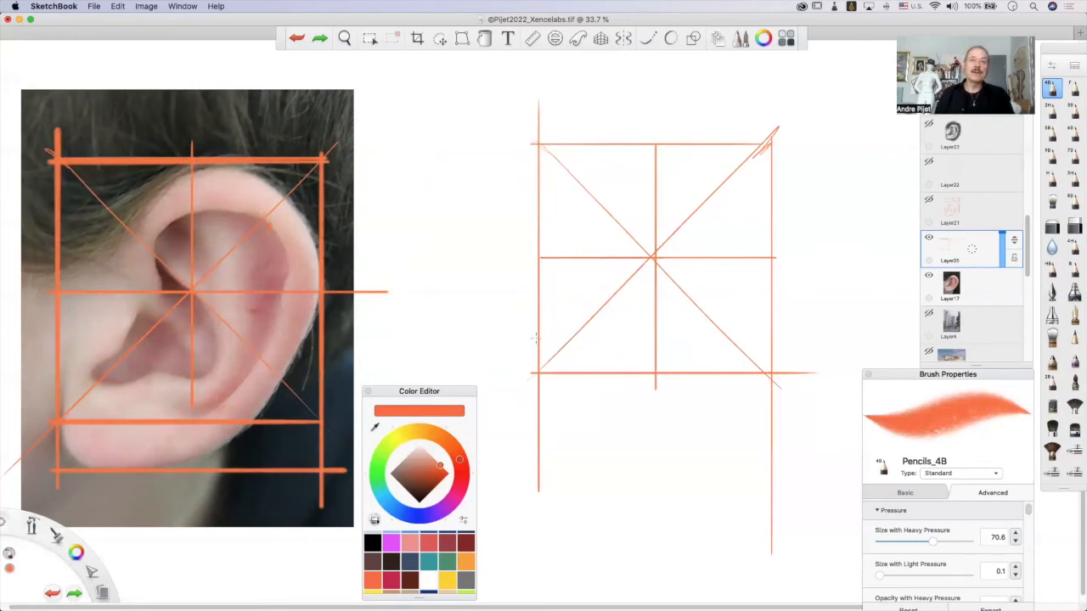
# Mark the square's left side in fifths with short ticks and draw the lobe's bottom line one fifth below the square.
pyautogui.moveTo(533, 338); pyautogui.dragTo(543, 326)
pyautogui.press('super+z')
pyautogui.moveTo(530, 284)
pyautogui.mouseDown()
pyautogui.moveTo(542, 281)
pyautogui.moveTo(528, 280)
pyautogui.mouseUp()
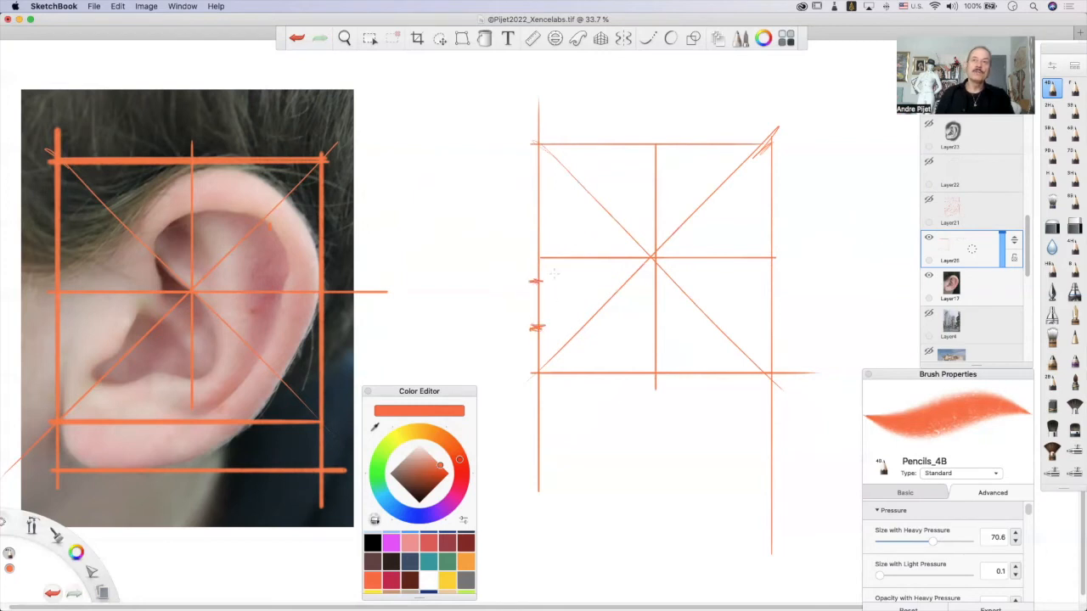
pyautogui.moveTo(530, 238); pyautogui.dragTo(543, 235)
pyautogui.moveTo(528, 192); pyautogui.dragTo(545, 189)
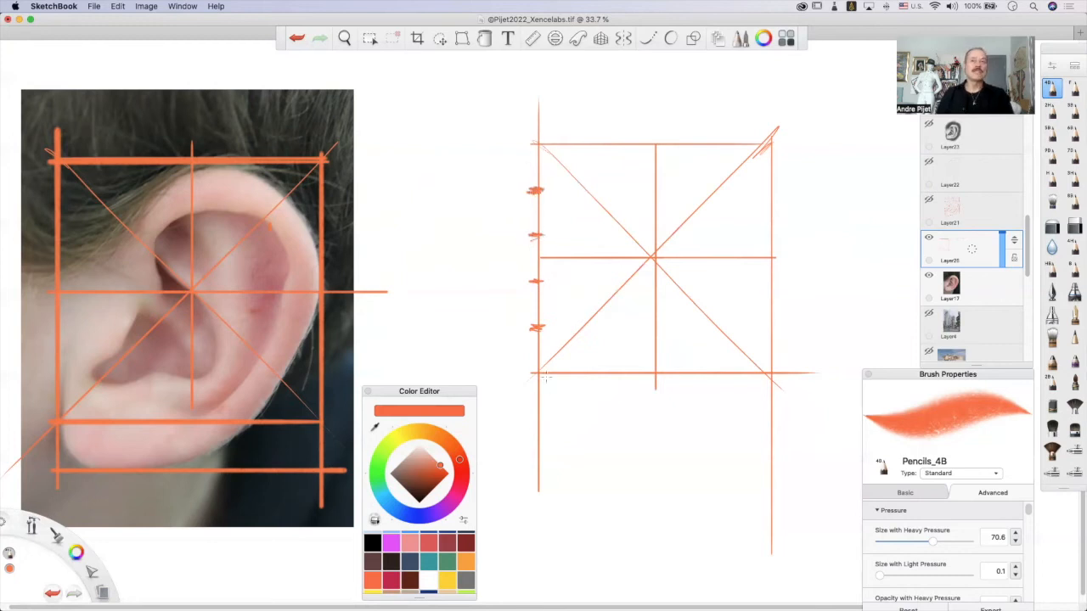
pyautogui.moveTo(520, 326); pyautogui.dragTo(520, 379)
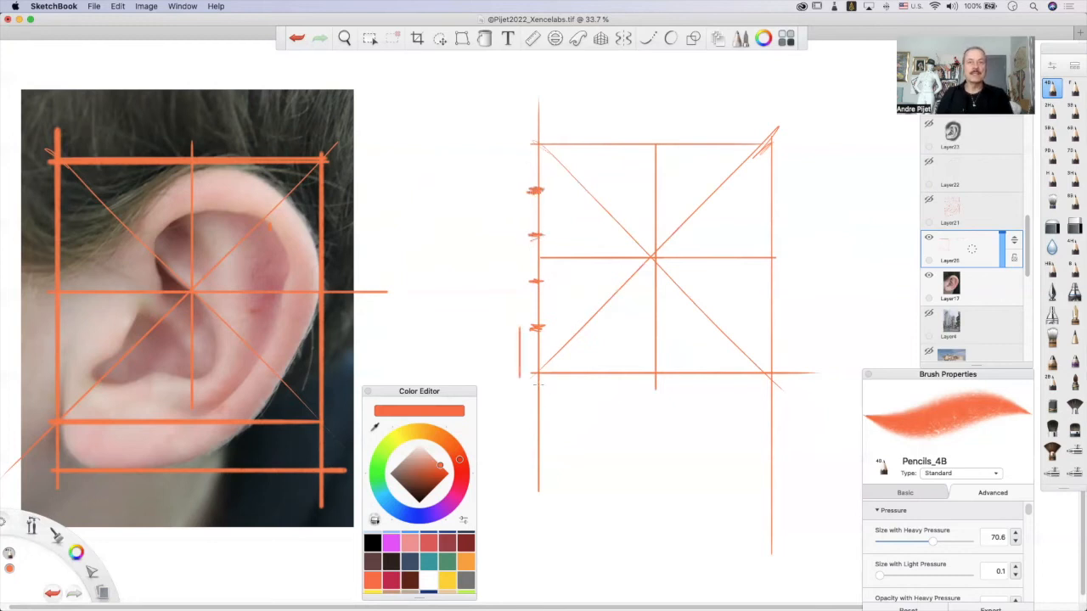
pyautogui.moveTo(535, 419)
pyautogui.mouseDown()
pyautogui.moveTo(769, 417)
pyautogui.moveTo(531, 421)
pyautogui.mouseUp()
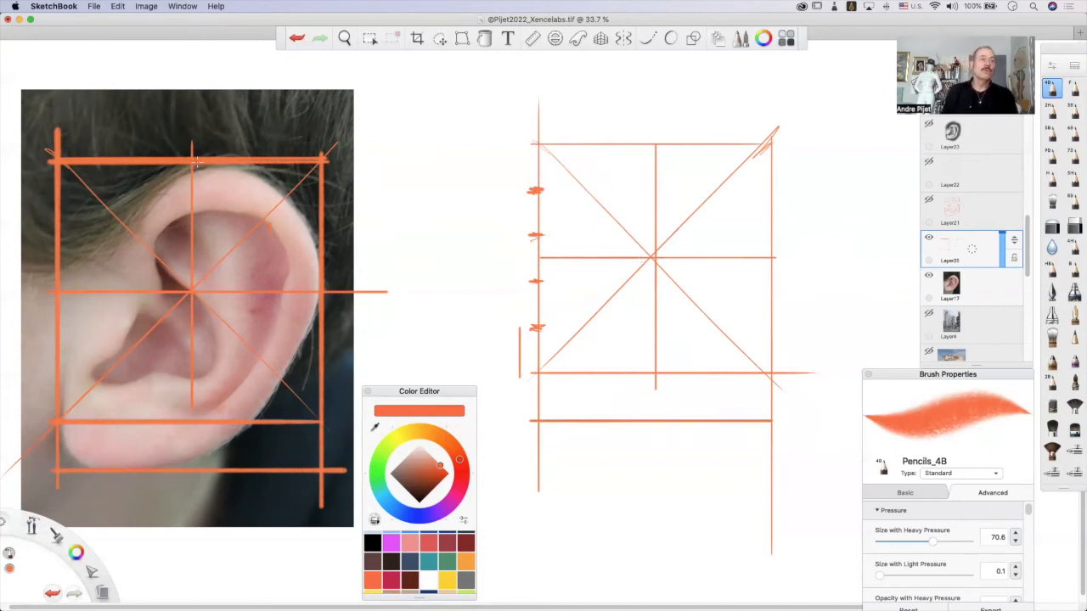
pyautogui.moveTo(264, 188)
pyautogui.mouseDown()
pyautogui.moveTo(297, 216)
pyautogui.moveTo(311, 280)
pyautogui.moveTo(263, 396)
pyautogui.mouseUp()
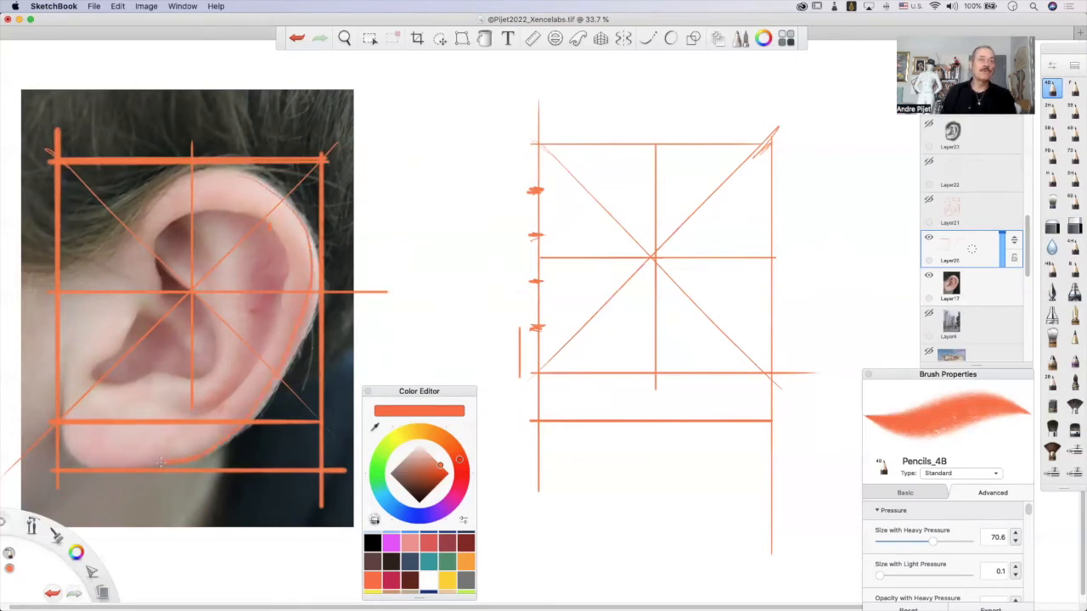
pyautogui.moveTo(185, 425); pyautogui.dragTo(180, 497)
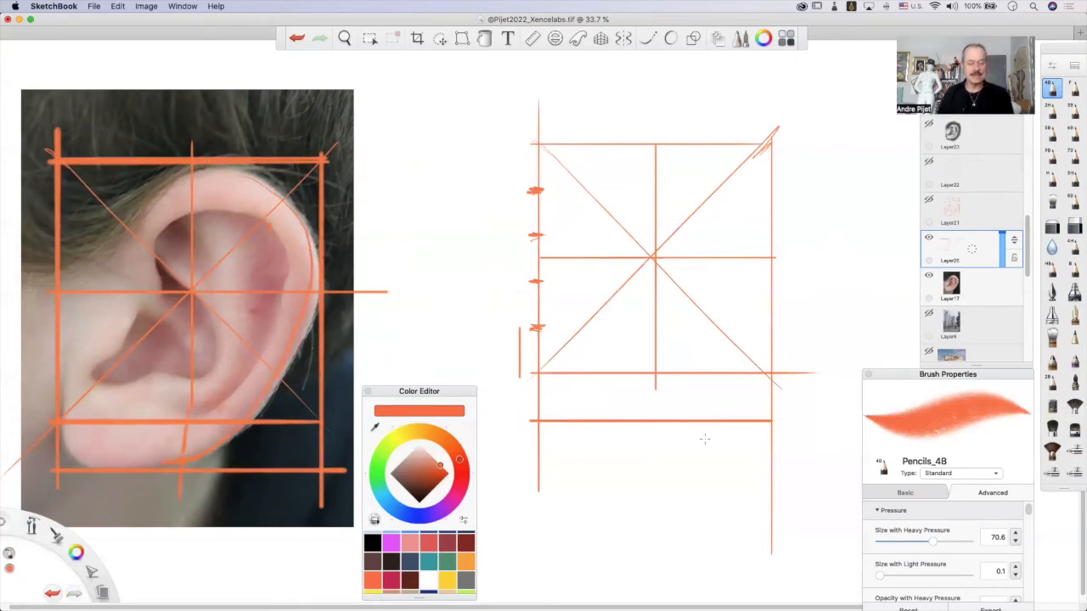
pyautogui.press('super+z')
pyautogui.press('super+z')
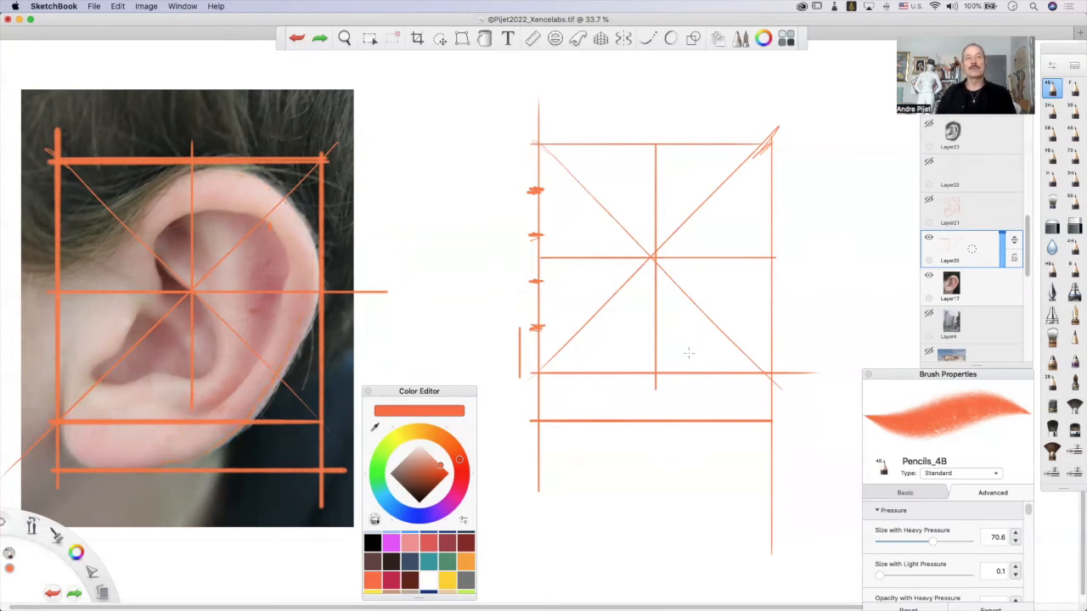
# Sketch the ear's outer rim curving from the top centre around the square's right side down to the lobe area.
pyautogui.moveTo(660, 150); pyautogui.dragTo(697, 150)
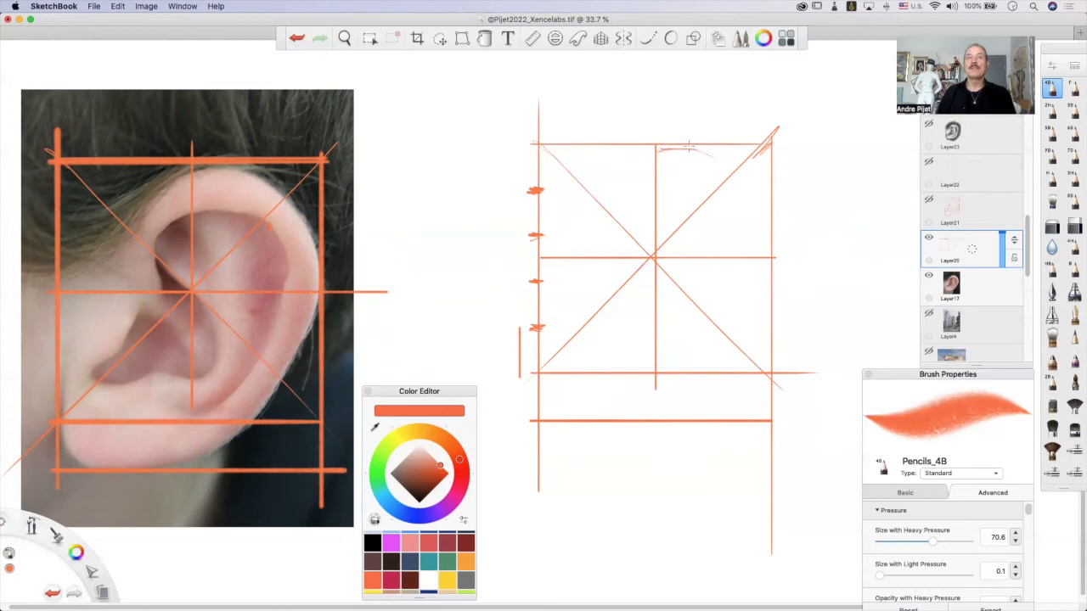
pyautogui.moveTo(712, 151)
pyautogui.mouseDown()
pyautogui.moveTo(745, 194)
pyautogui.moveTo(766, 253)
pyautogui.mouseUp()
pyautogui.moveTo(762, 212); pyautogui.dragTo(770, 258)
pyautogui.moveTo(753, 190); pyautogui.dragTo(767, 237)
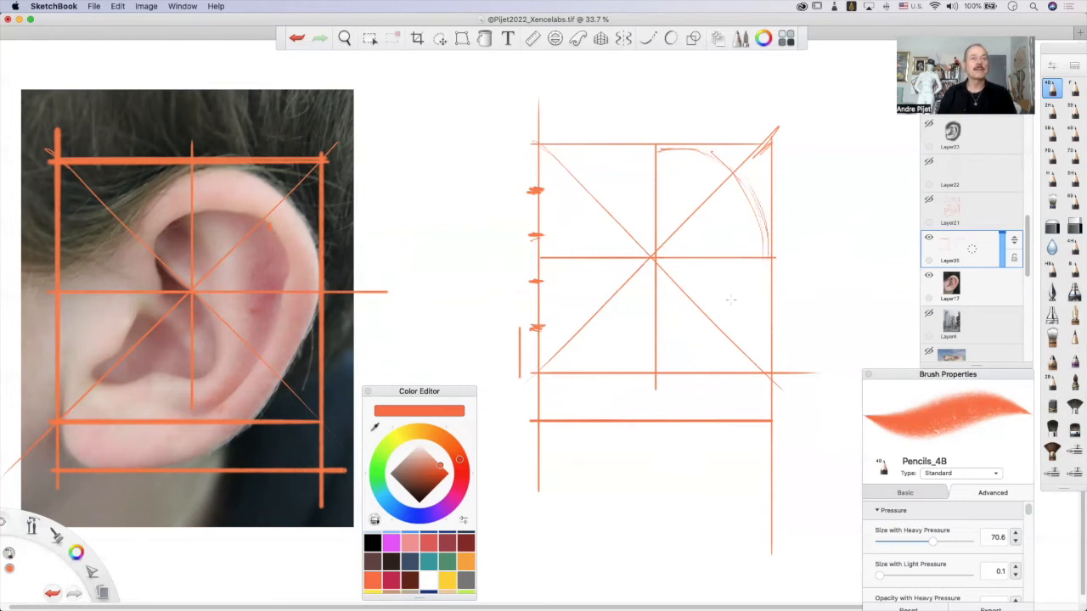
pyautogui.moveTo(766, 264)
pyautogui.mouseDown()
pyautogui.moveTo(745, 320)
pyautogui.moveTo(760, 287)
pyautogui.moveTo(707, 367)
pyautogui.mouseUp()
pyautogui.moveTo(756, 304); pyautogui.dragTo(701, 385)
pyautogui.moveTo(644, 413)
pyautogui.mouseDown()
pyautogui.moveTo(736, 338)
pyautogui.moveTo(685, 400)
pyautogui.mouseUp()
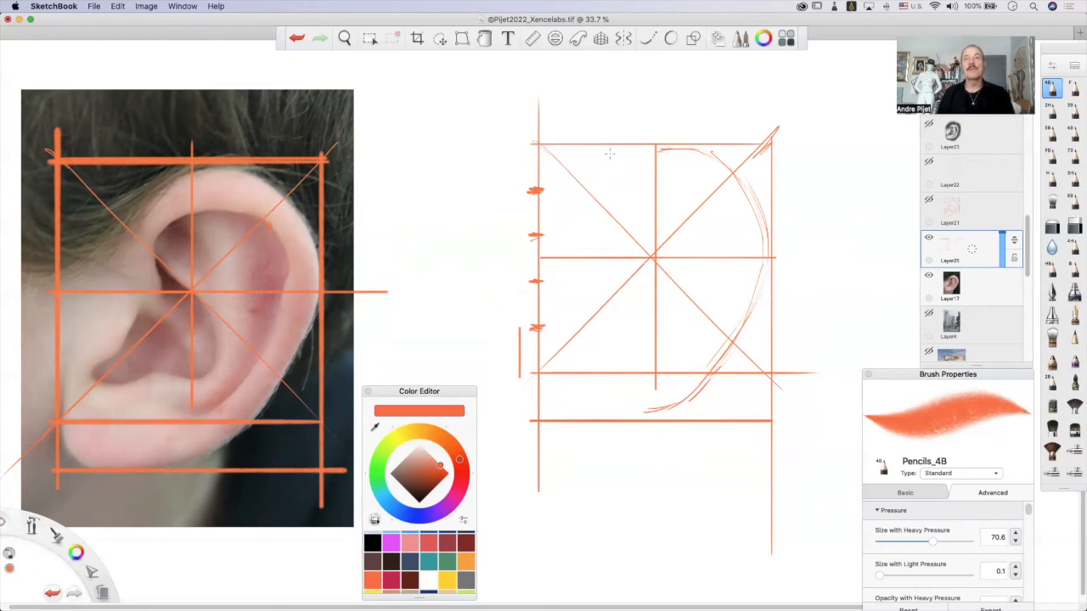
# Sketch the rim's upper-left curve and outline the earlobe from the lowest tick on the left side to the outer rim.
pyautogui.moveTo(615, 181); pyautogui.dragTo(661, 151)
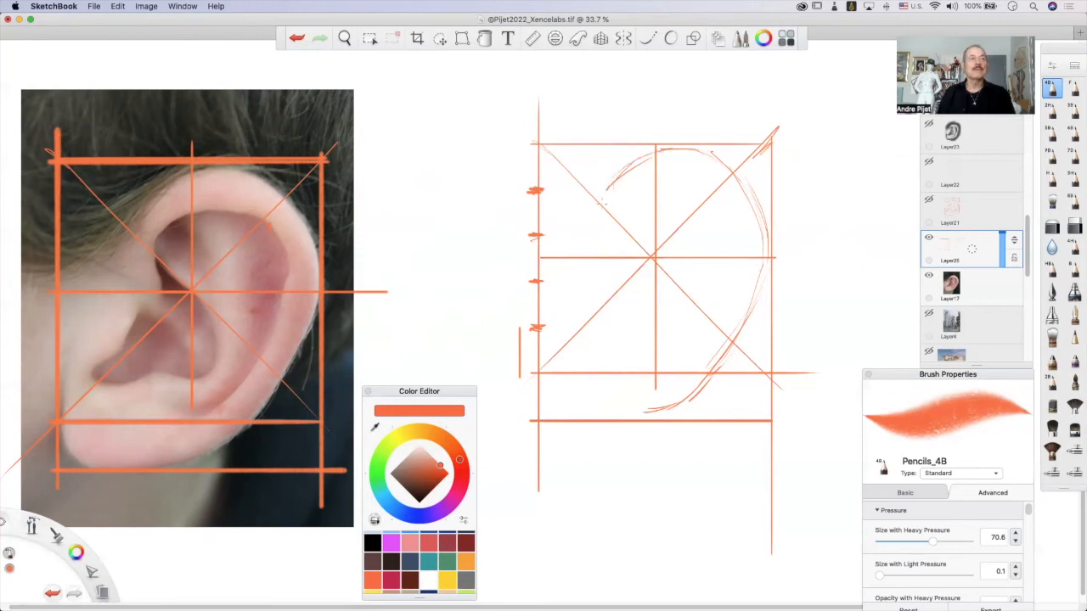
pyautogui.moveTo(574, 207); pyautogui.dragTo(612, 176)
pyautogui.moveTo(565, 210); pyautogui.dragTo(608, 192)
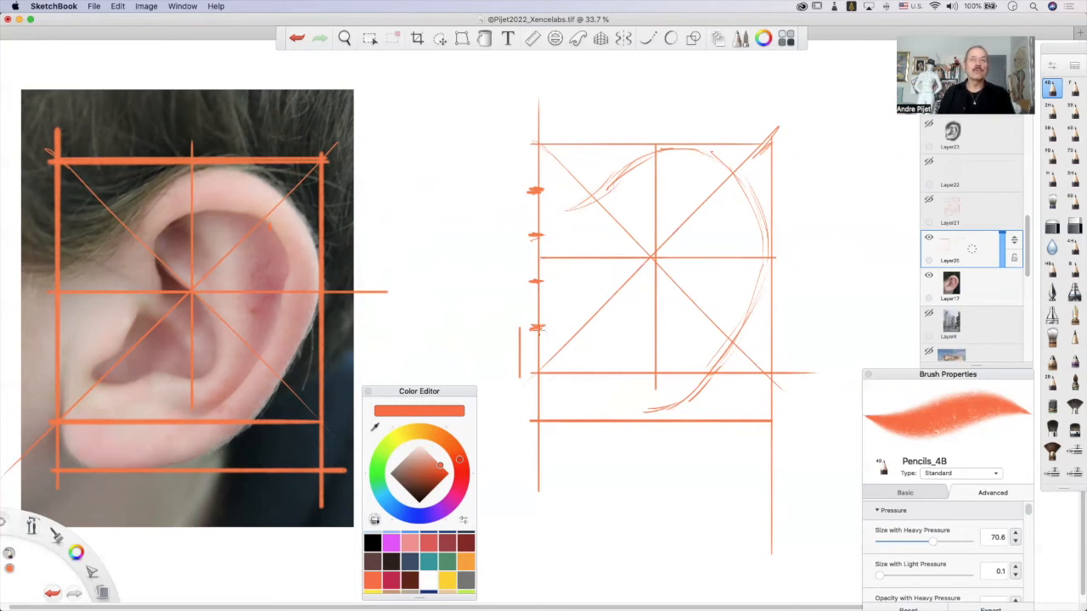
pyautogui.moveTo(542, 332)
pyautogui.mouseDown()
pyautogui.moveTo(544, 392)
pyautogui.moveTo(559, 416)
pyautogui.moveTo(644, 405)
pyautogui.moveTo(707, 377)
pyautogui.mouseUp()
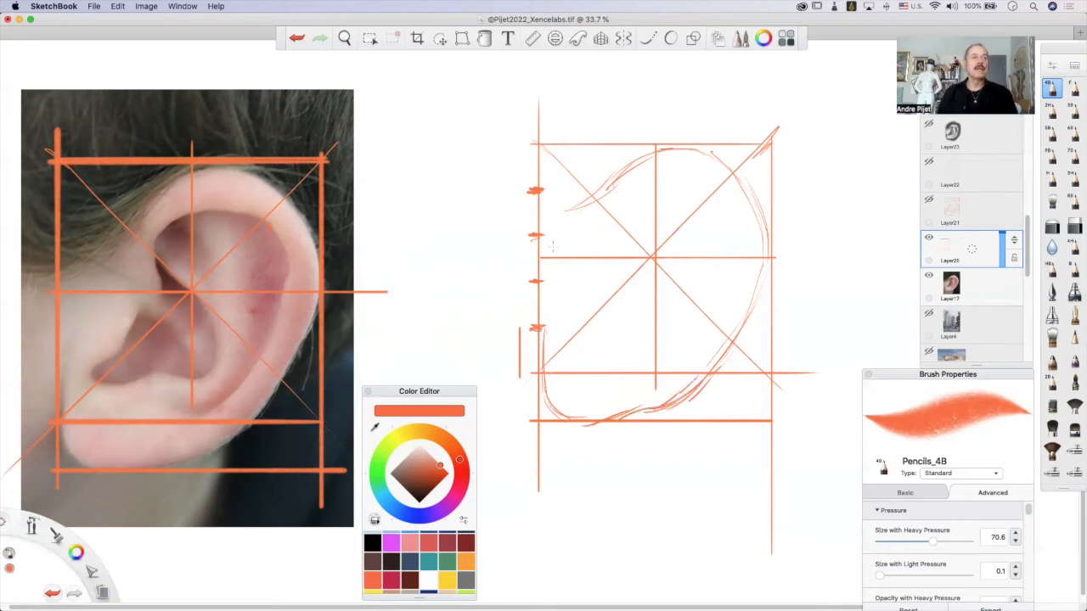
# Sketch the ear's front edge above the lobe and the inner rim's loop around the square's centre.
pyautogui.moveTo(543, 350); pyautogui.dragTo(556, 225)
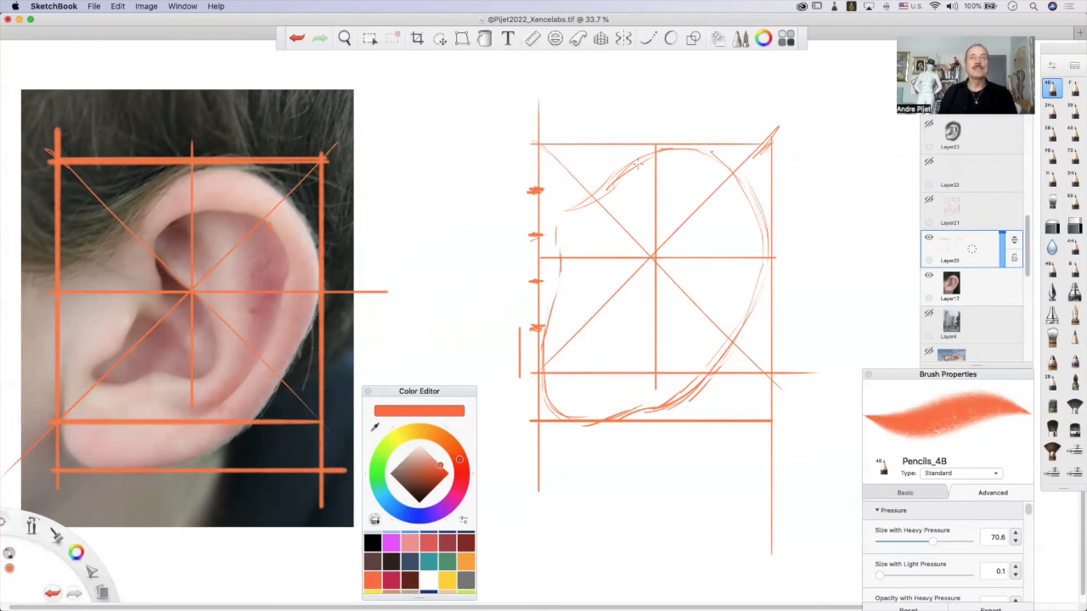
pyautogui.moveTo(617, 216)
pyautogui.mouseDown()
pyautogui.moveTo(625, 196)
pyautogui.moveTo(615, 242)
pyautogui.mouseUp()
pyautogui.moveTo(633, 191)
pyautogui.mouseDown()
pyautogui.moveTo(632, 258)
pyautogui.moveTo(625, 238)
pyautogui.mouseUp()
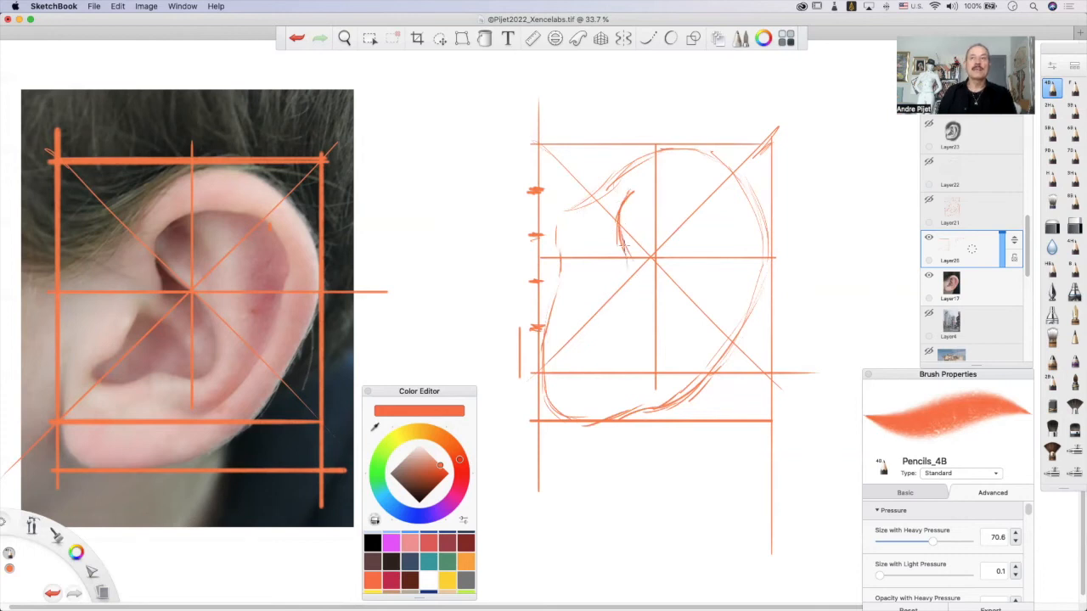
pyautogui.moveTo(628, 259); pyautogui.dragTo(658, 304)
pyautogui.moveTo(634, 191)
pyautogui.mouseDown()
pyautogui.moveTo(709, 183)
pyautogui.moveTo(643, 184)
pyautogui.moveTo(743, 201)
pyautogui.moveTo(719, 180)
pyautogui.moveTo(743, 244)
pyautogui.moveTo(736, 226)
pyautogui.moveTo(734, 315)
pyautogui.moveTo(716, 287)
pyautogui.moveTo(746, 270)
pyautogui.moveTo(737, 241)
pyautogui.moveTo(701, 340)
pyautogui.moveTo(639, 370)
pyautogui.mouseUp()
pyautogui.moveTo(705, 337)
pyautogui.mouseDown()
pyautogui.moveTo(657, 369)
pyautogui.moveTo(676, 360)
pyautogui.moveTo(627, 365)
pyautogui.mouseUp()
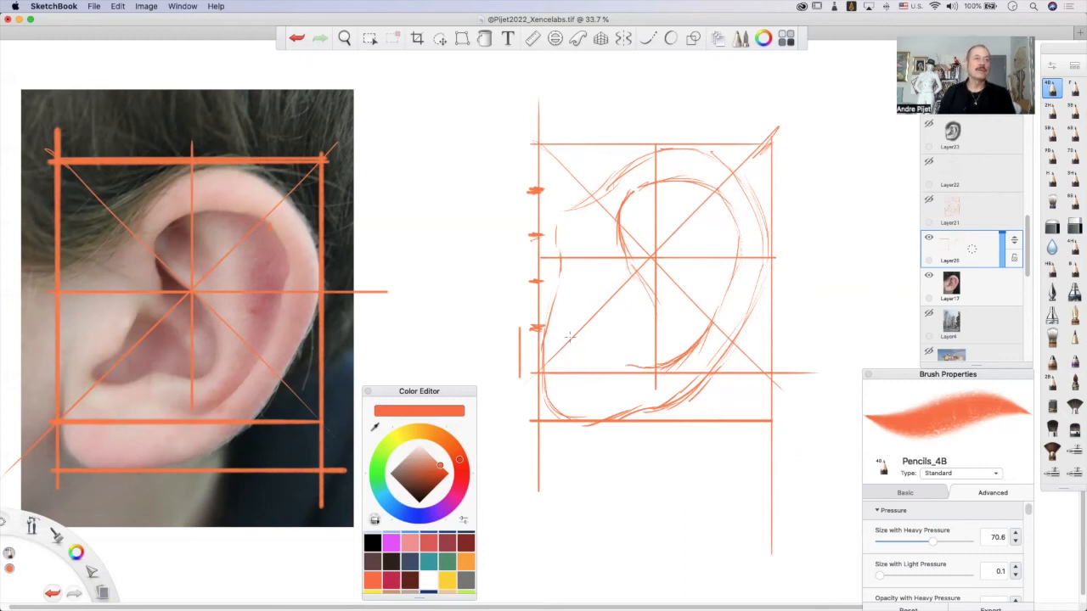
# Sketch the ear bowl's lower notch and its front edge rising to a peak beside the inner fold.
pyautogui.moveTo(578, 330)
pyautogui.mouseDown()
pyautogui.moveTo(572, 347)
pyautogui.moveTo(590, 335)
pyautogui.moveTo(654, 365)
pyautogui.moveTo(678, 355)
pyautogui.mouseUp()
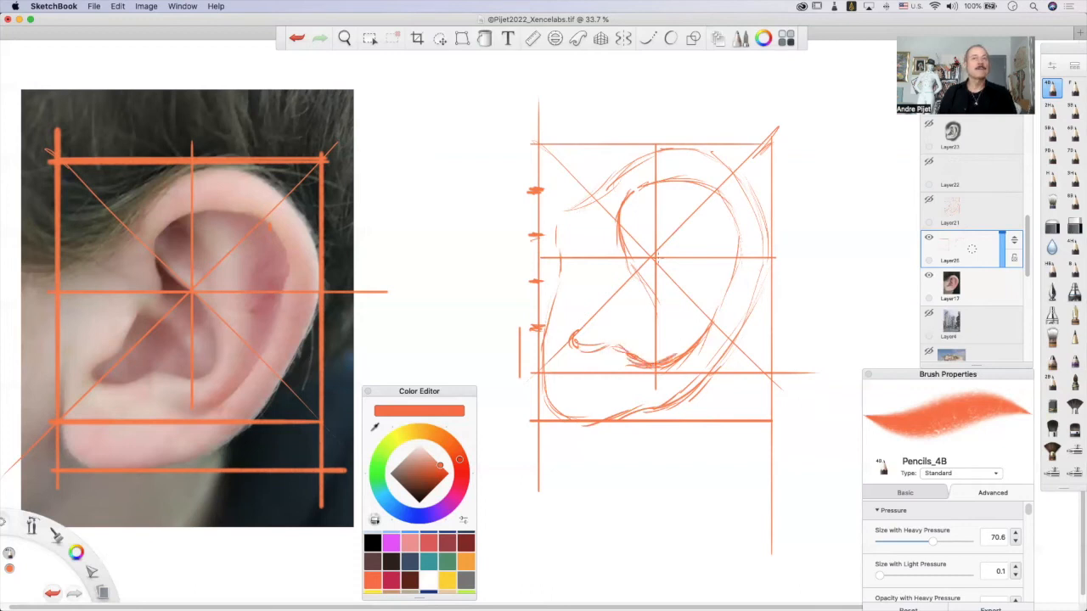
pyautogui.moveTo(600, 317)
pyautogui.mouseDown()
pyautogui.moveTo(611, 270)
pyautogui.moveTo(603, 291)
pyautogui.moveTo(621, 275)
pyautogui.moveTo(645, 318)
pyautogui.moveTo(627, 284)
pyautogui.moveTo(642, 356)
pyautogui.moveTo(635, 299)
pyautogui.moveTo(611, 285)
pyautogui.moveTo(646, 315)
pyautogui.mouseUp()
pyautogui.press('super+z')
pyautogui.press('super+z')
pyautogui.press('super+z')
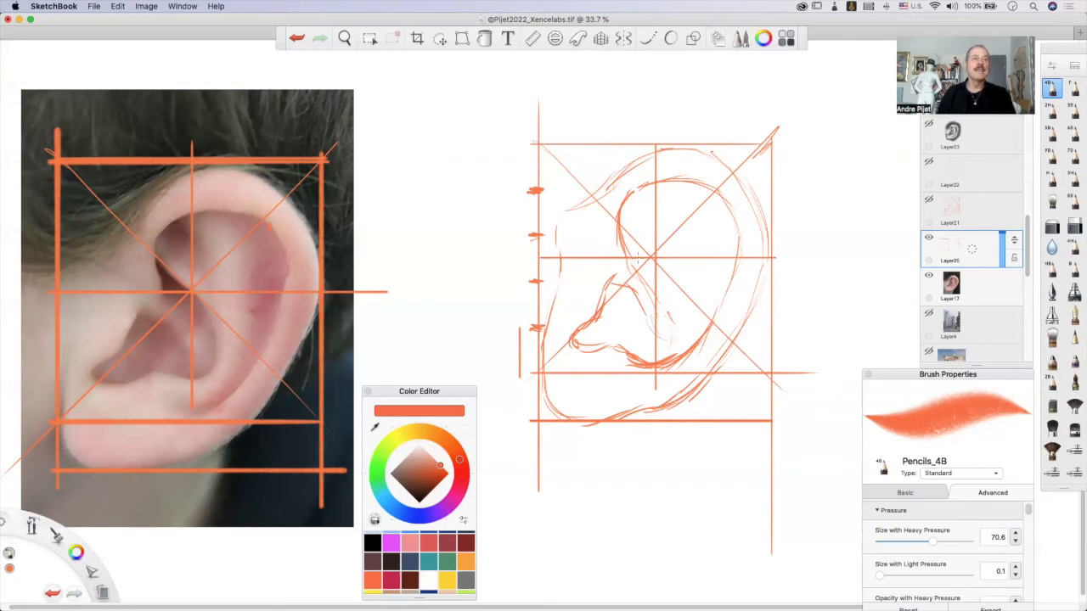
# Reinforce the inner fold's S-curve around to the bowl's lower edge and accent the bowl's upper peak.
pyautogui.moveTo(622, 212)
pyautogui.mouseDown()
pyautogui.moveTo(628, 252)
pyautogui.moveTo(689, 318)
pyautogui.mouseUp()
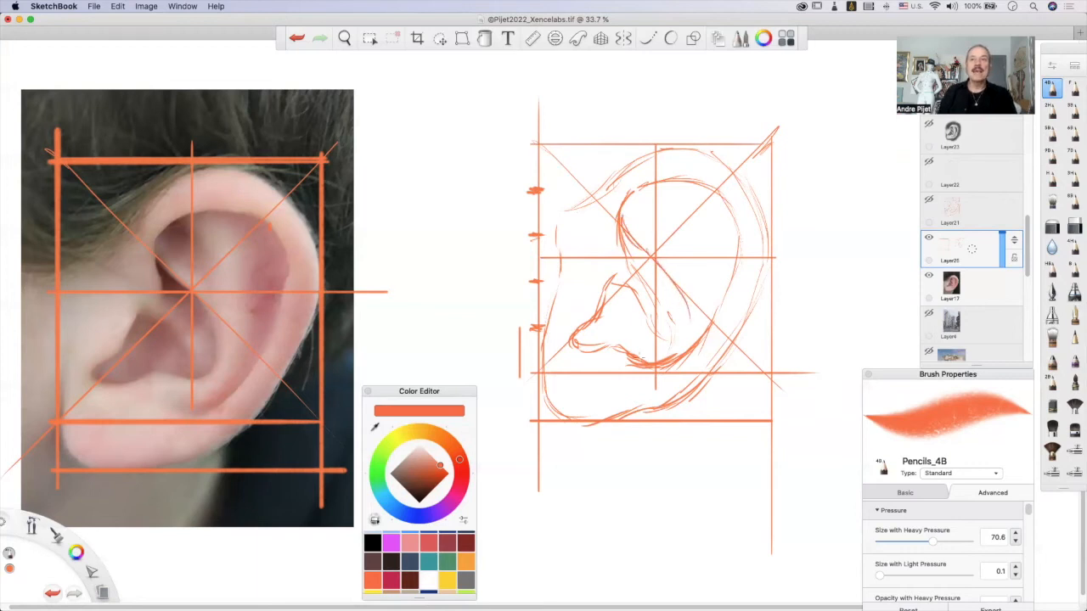
pyautogui.moveTo(644, 356)
pyautogui.mouseDown()
pyautogui.moveTo(678, 334)
pyautogui.moveTo(668, 308)
pyautogui.moveTo(667, 330)
pyautogui.moveTo(648, 344)
pyautogui.moveTo(621, 341)
pyautogui.moveTo(655, 354)
pyautogui.moveTo(674, 345)
pyautogui.moveTo(676, 299)
pyautogui.mouseUp()
pyautogui.press('super+z')
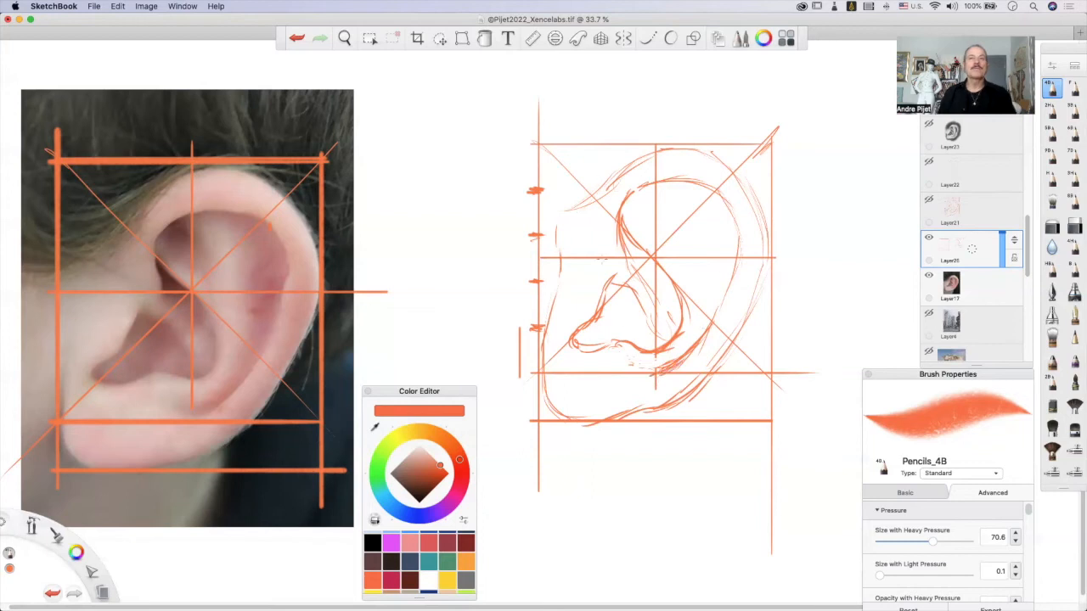
pyautogui.moveTo(610, 289); pyautogui.dragTo(608, 274)
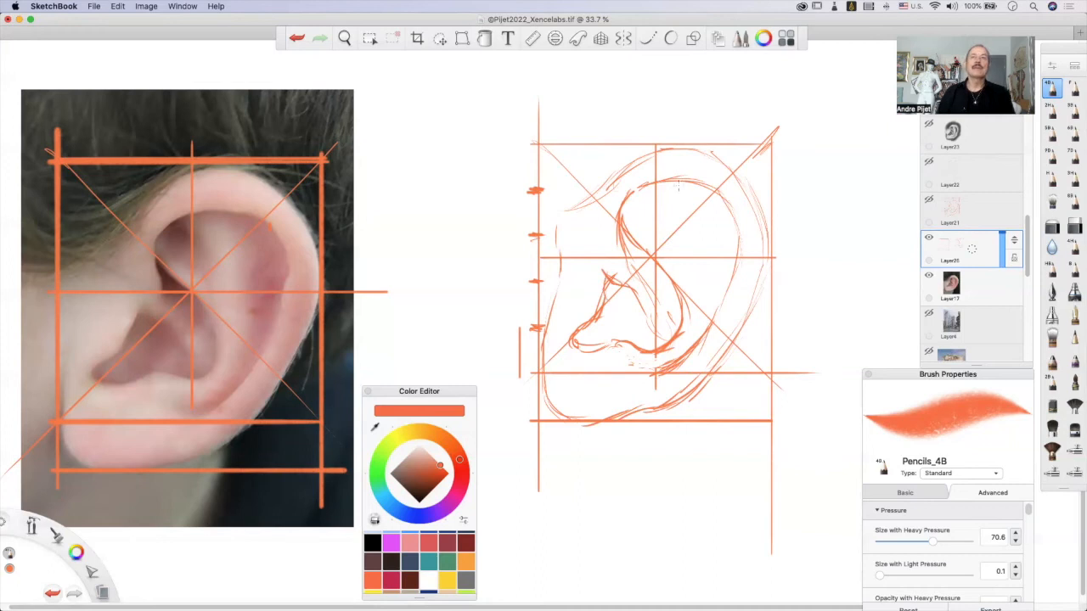
# Sketch the two inner ridge lines running down from the inner rim toward the bowl.
pyautogui.moveTo(661, 178); pyautogui.dragTo(688, 280)
pyautogui.moveTo(712, 200); pyautogui.dragTo(707, 244)
pyautogui.moveTo(703, 310); pyautogui.dragTo(696, 338)
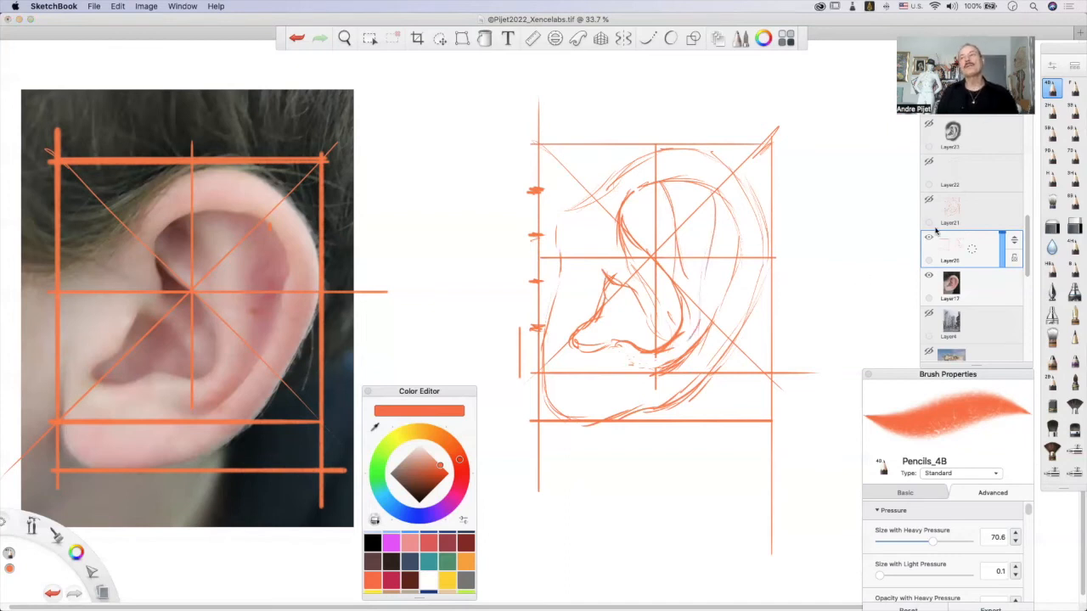
# Fade the sketch layer's opacity and erase its guide lines over the ear photo.
pyautogui.moveTo(1002, 238); pyautogui.dragTo(999, 261)
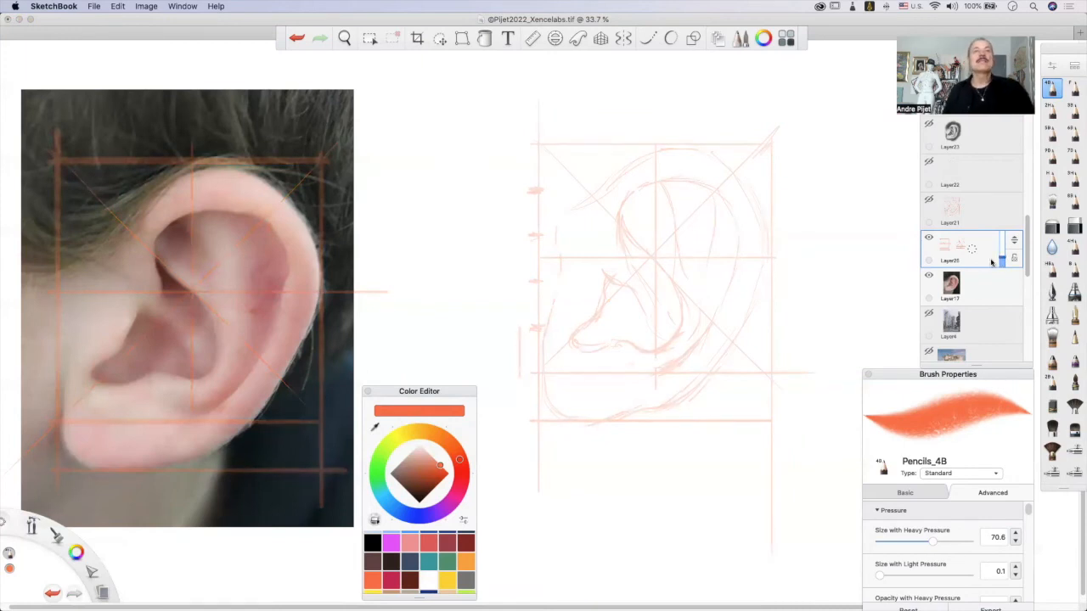
pyautogui.click(371, 39)
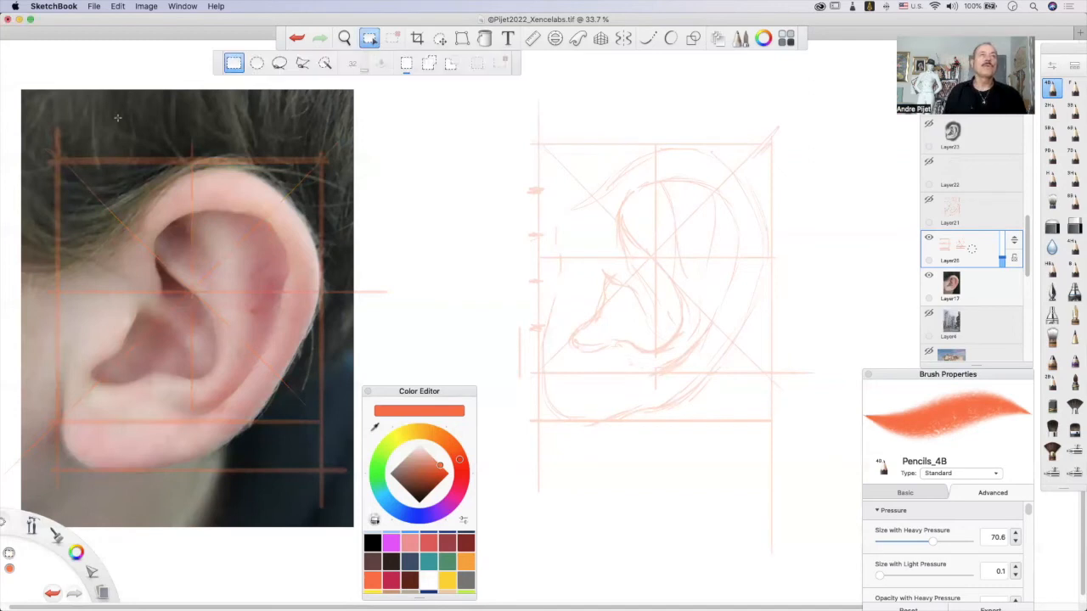
pyautogui.moveTo(9, 61); pyautogui.dragTo(417, 580)
pyautogui.press('BackSpace')
pyautogui.click(485, 188)
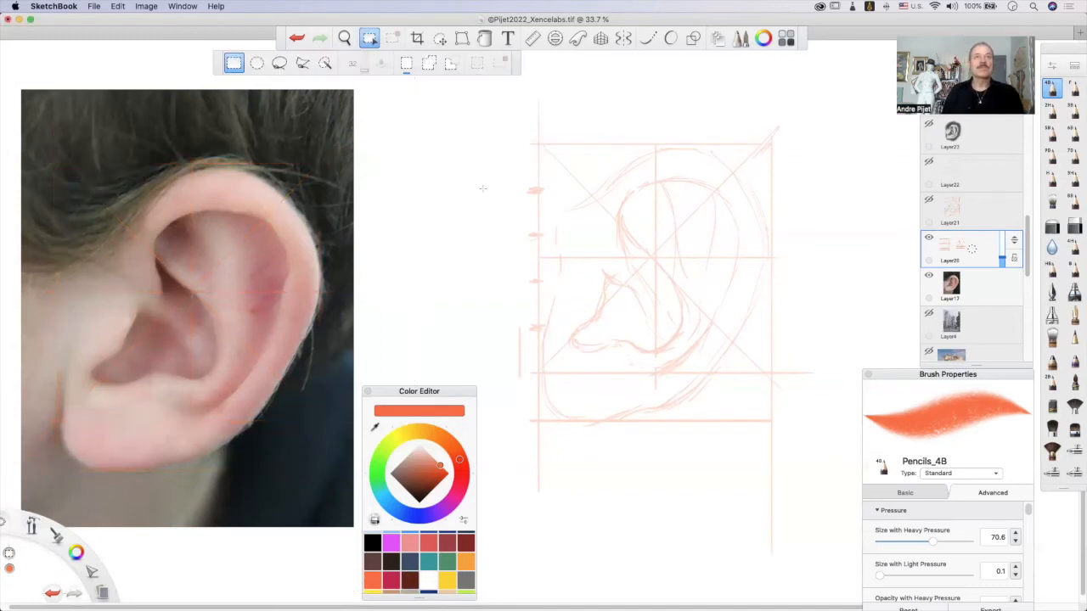
pyautogui.click(370, 42)
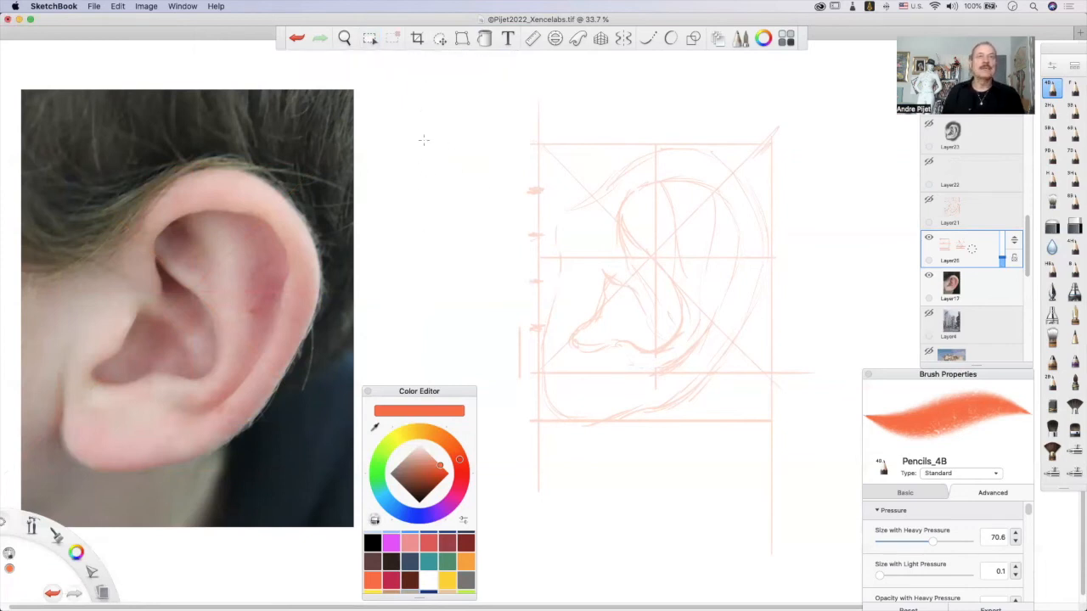
pyautogui.press('super+z')
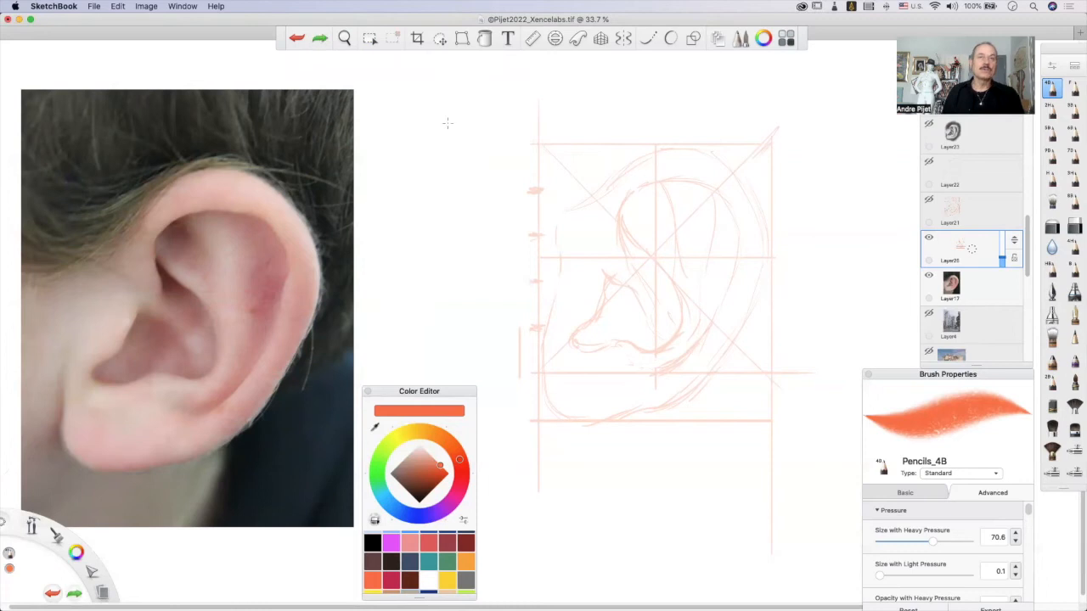
pyautogui.moveTo(459, 124); pyautogui.dragTo(438, 162)
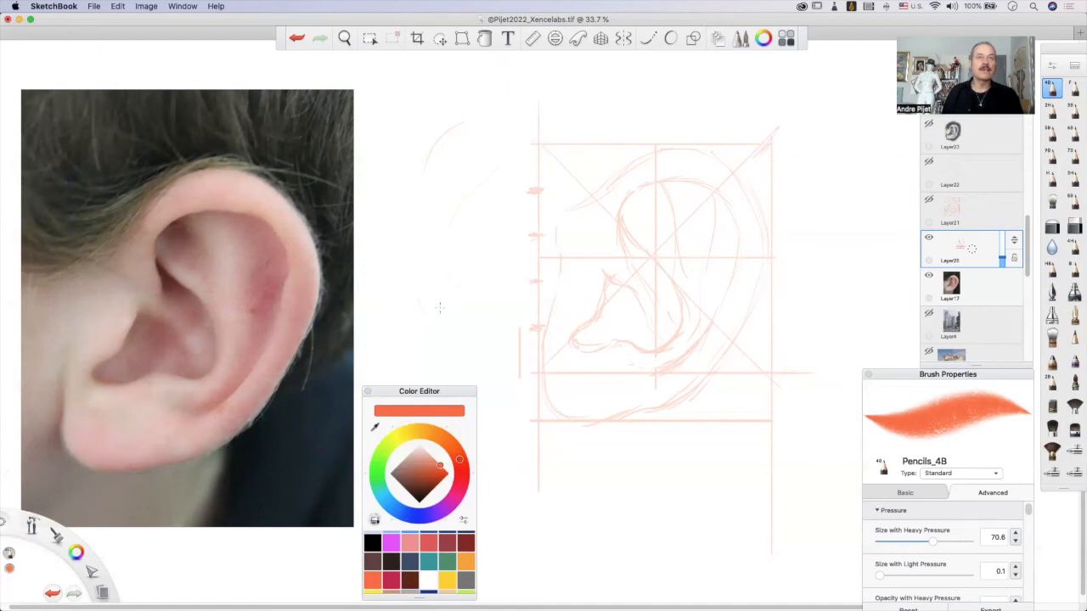
pyautogui.press('super+z')
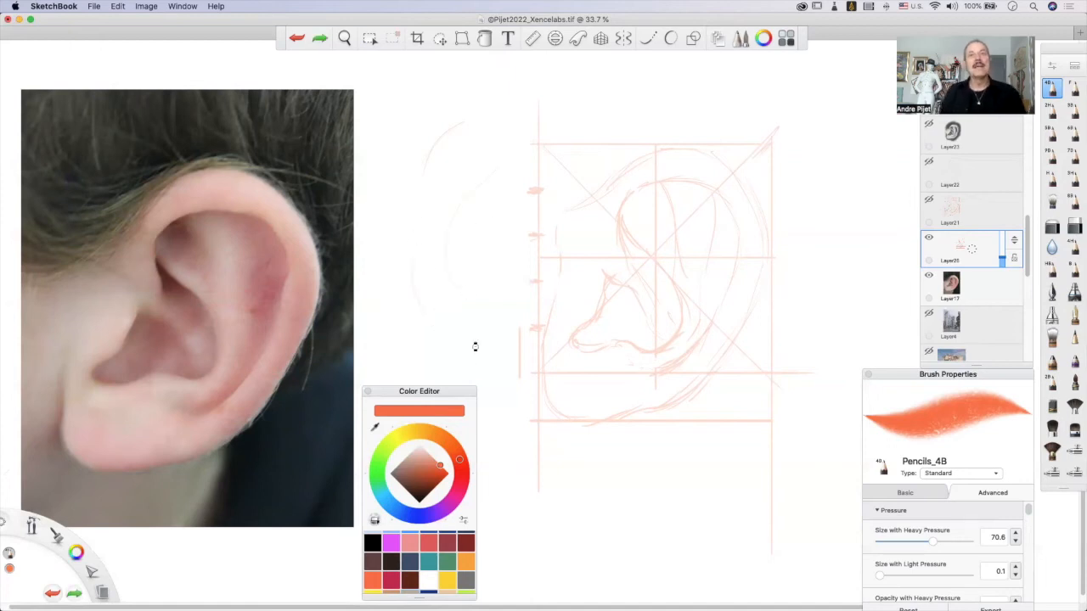
pyautogui.press('super+z')
pyautogui.press('super+z')
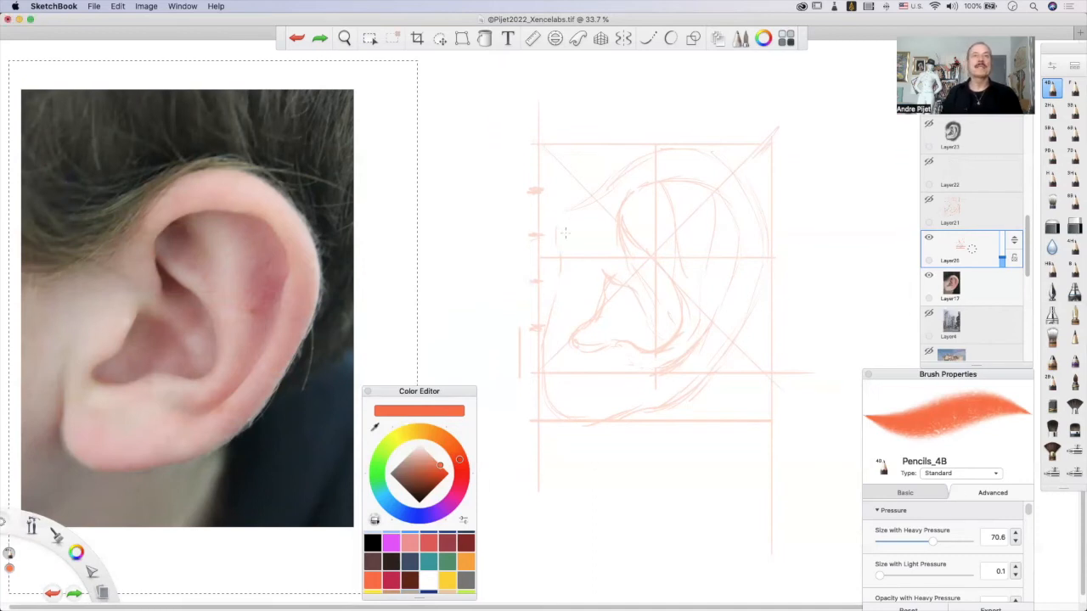
pyautogui.press('super+d')
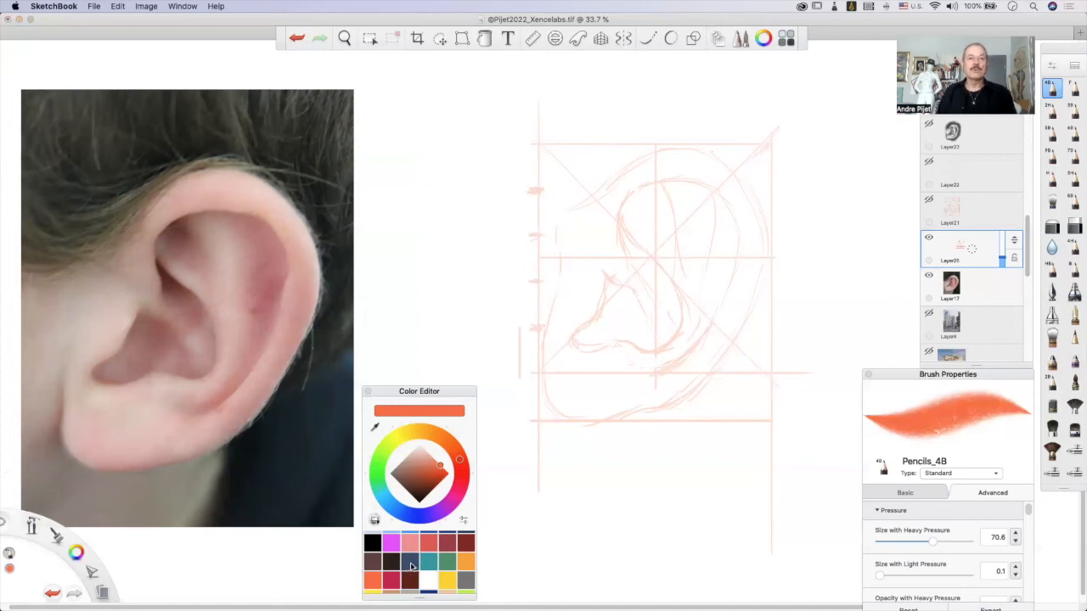
# Set up a dark blue-grey Airbrush with size 9.7 and 100% flow, and add a new layer above the sketch.
pyautogui.click(410, 564)
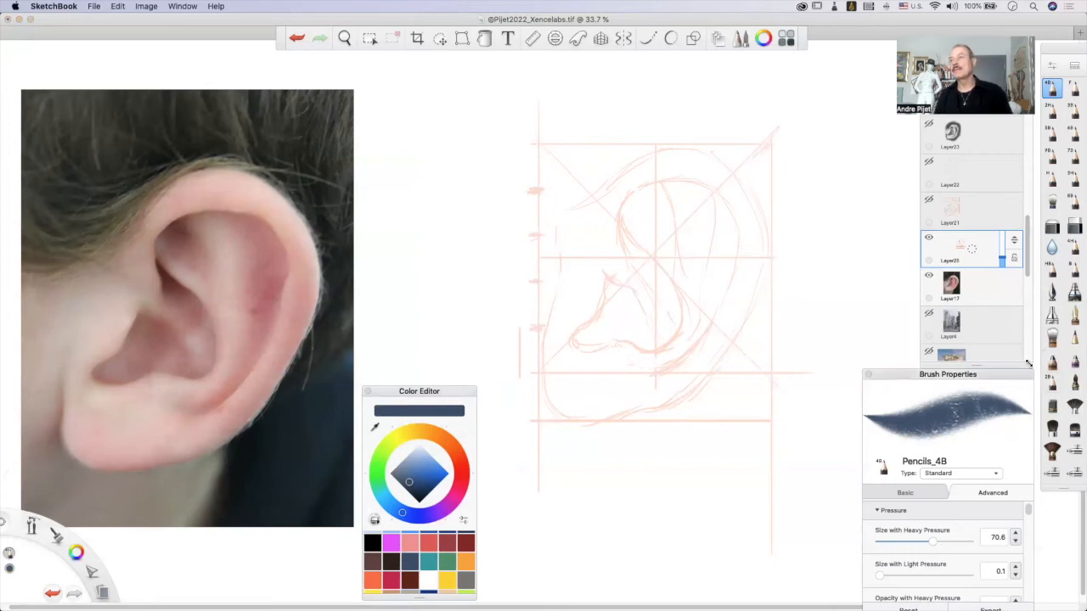
pyautogui.click(1053, 316)
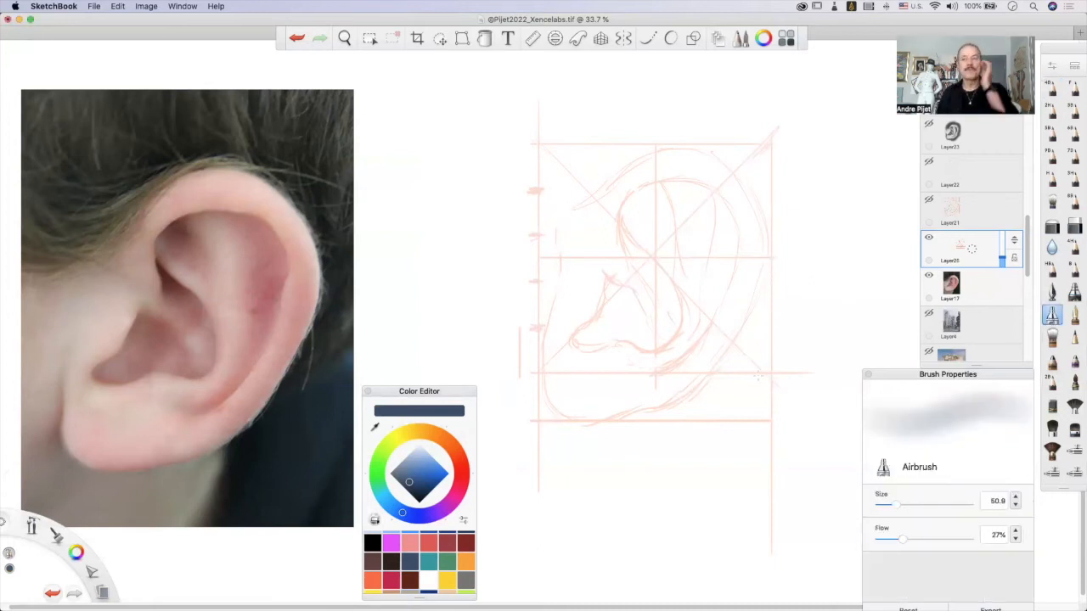
pyautogui.moveTo(902, 507)
pyautogui.mouseDown()
pyautogui.moveTo(880, 506)
pyautogui.moveTo(968, 538)
pyautogui.moveTo(1018, 527)
pyautogui.mouseUp()
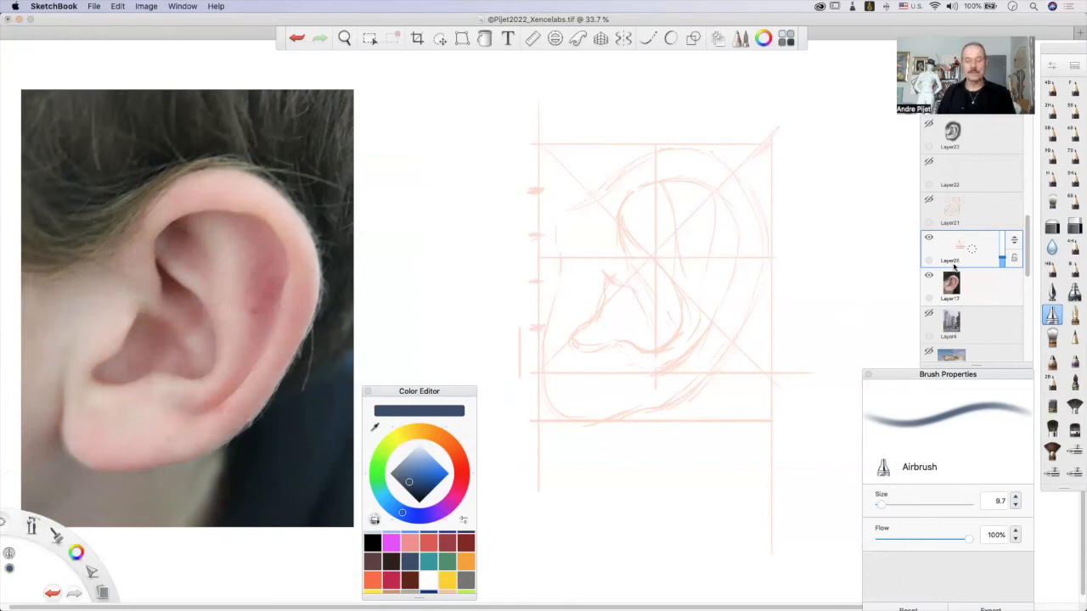
pyautogui.click(968, 249)
pyautogui.click(965, 218)
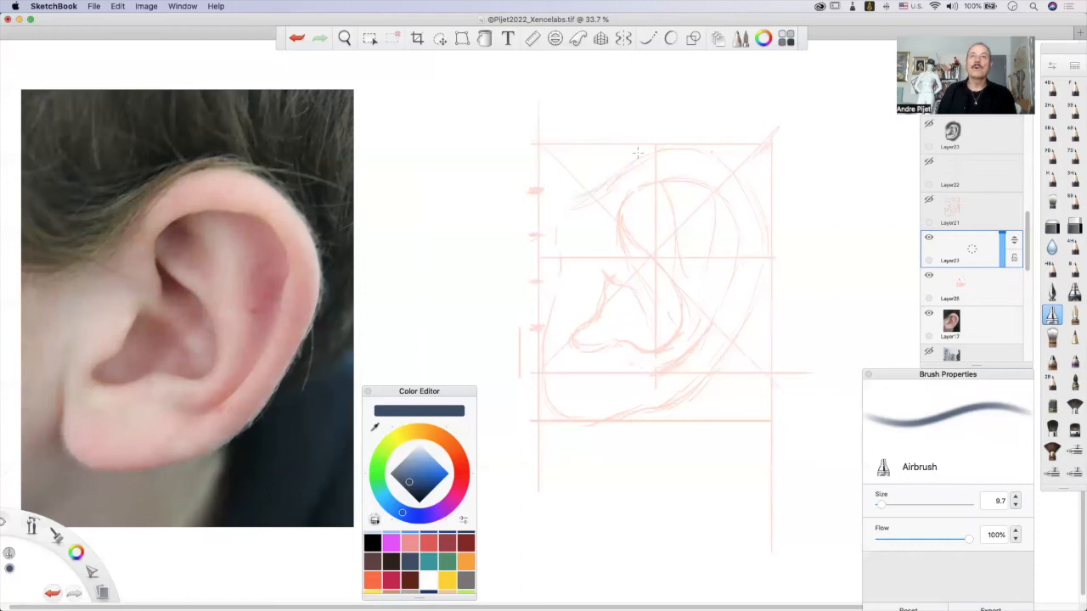
# Trace the ear's outer rim and earlobe in thin blue-grey lines over the faded sketch.
pyautogui.moveTo(617, 181)
pyautogui.mouseDown()
pyautogui.moveTo(664, 150)
pyautogui.moveTo(727, 156)
pyautogui.mouseUp()
pyautogui.press('super+z')
pyautogui.moveTo(719, 154); pyautogui.dragTo(763, 212)
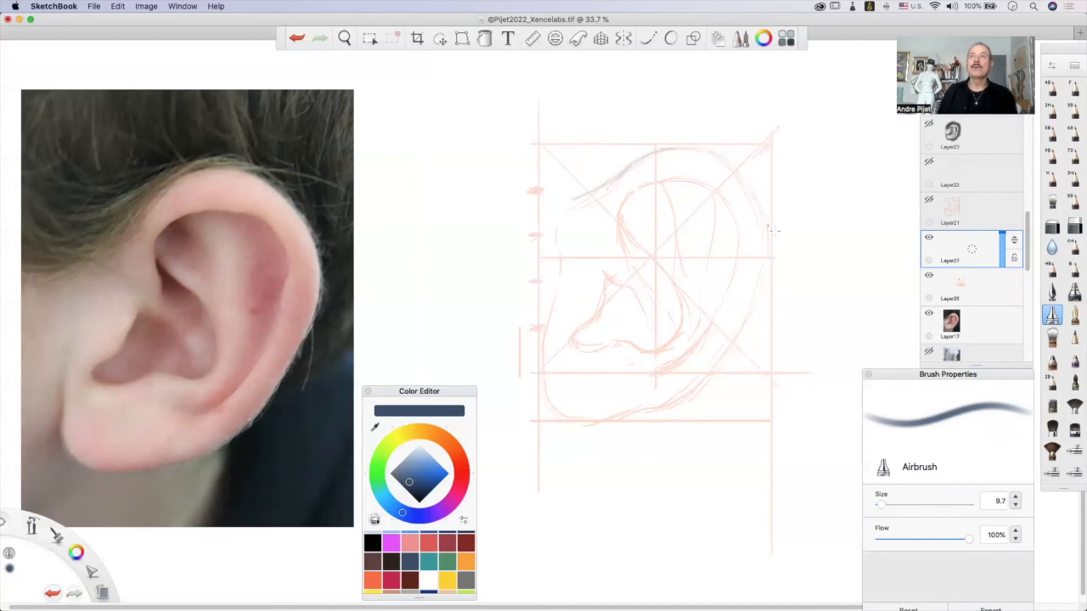
pyautogui.moveTo(761, 255)
pyautogui.mouseDown()
pyautogui.moveTo(765, 270)
pyautogui.moveTo(731, 315)
pyautogui.mouseUp()
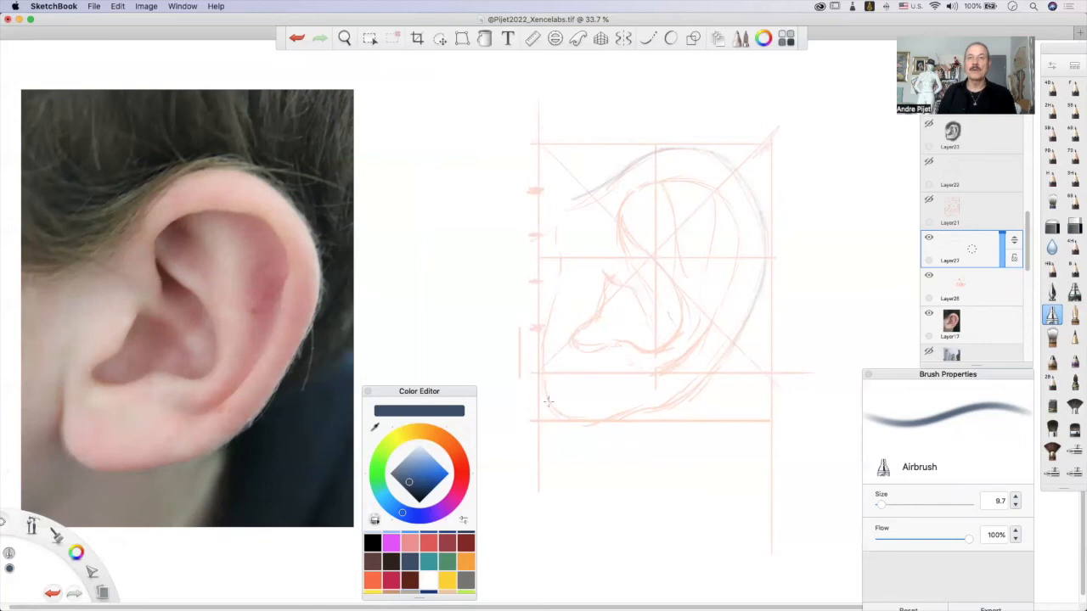
pyautogui.moveTo(624, 414)
pyautogui.mouseDown()
pyautogui.moveTo(699, 380)
pyautogui.moveTo(754, 290)
pyautogui.moveTo(698, 389)
pyautogui.moveTo(594, 420)
pyautogui.mouseUp()
pyautogui.press('super+z')
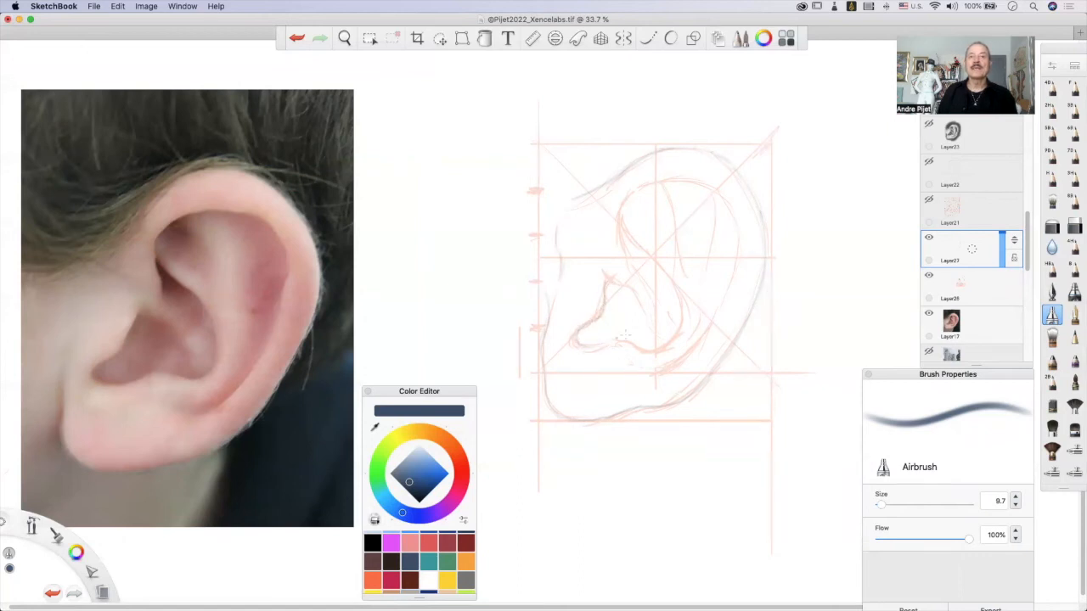
# Trace the bowl, inner rim and inner fold contours in blue-grey over the faded sketch.
pyautogui.moveTo(615, 343)
pyautogui.mouseDown()
pyautogui.moveTo(682, 358)
pyautogui.moveTo(647, 344)
pyautogui.moveTo(685, 330)
pyautogui.mouseUp()
pyautogui.press('super+z')
pyautogui.press('super+shift+z')
pyautogui.moveTo(620, 205); pyautogui.dragTo(630, 263)
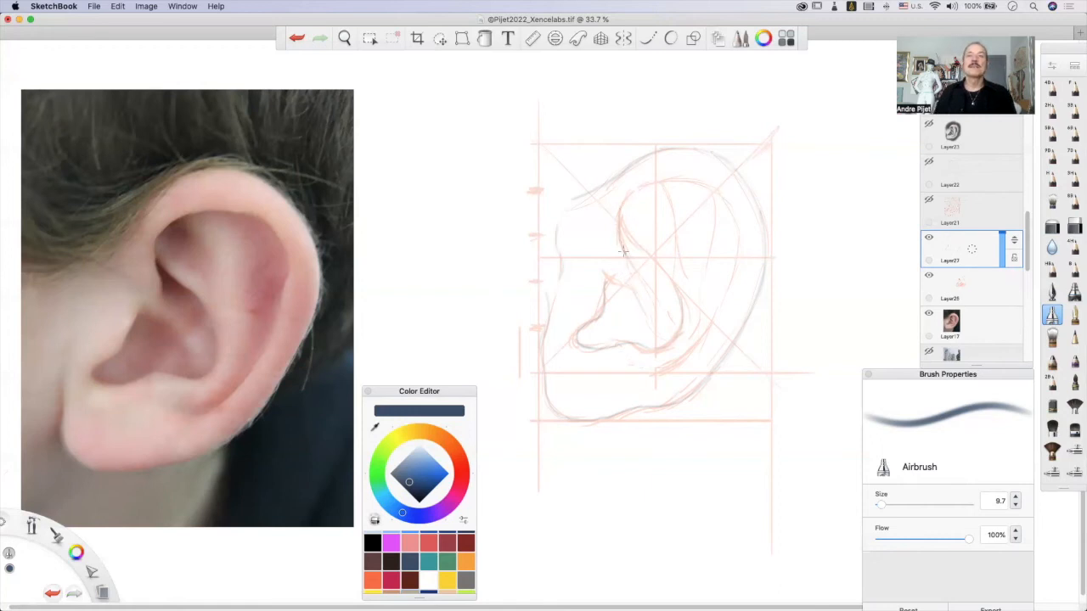
pyautogui.press('super+z')
pyautogui.press('super+shift+z')
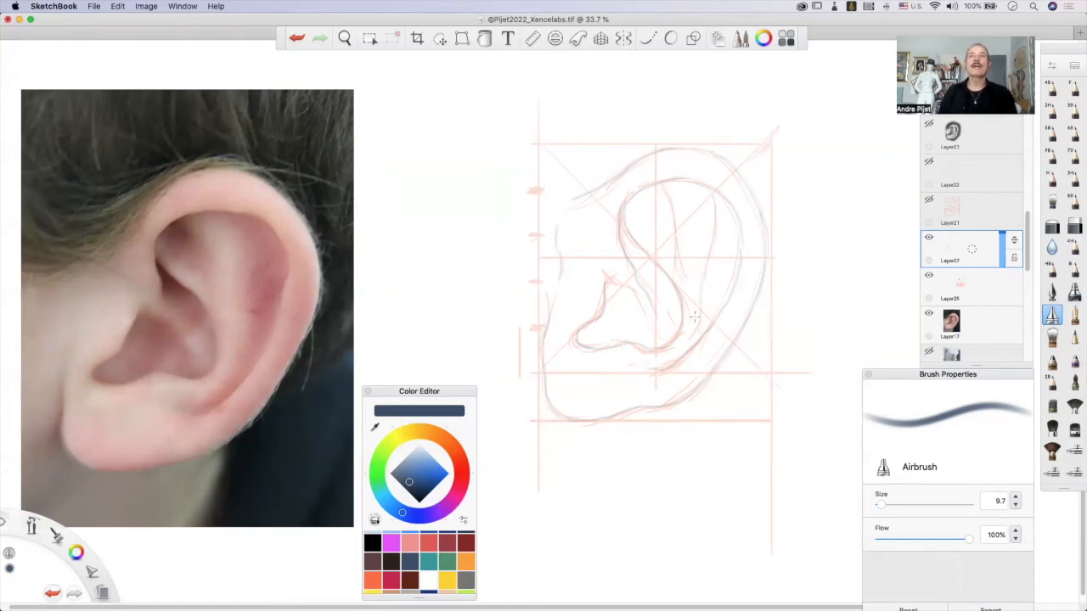
# Hide the orange sketch layer and set the Airbrush to size 46.1 with 52% flow.
pyautogui.click(929, 276)
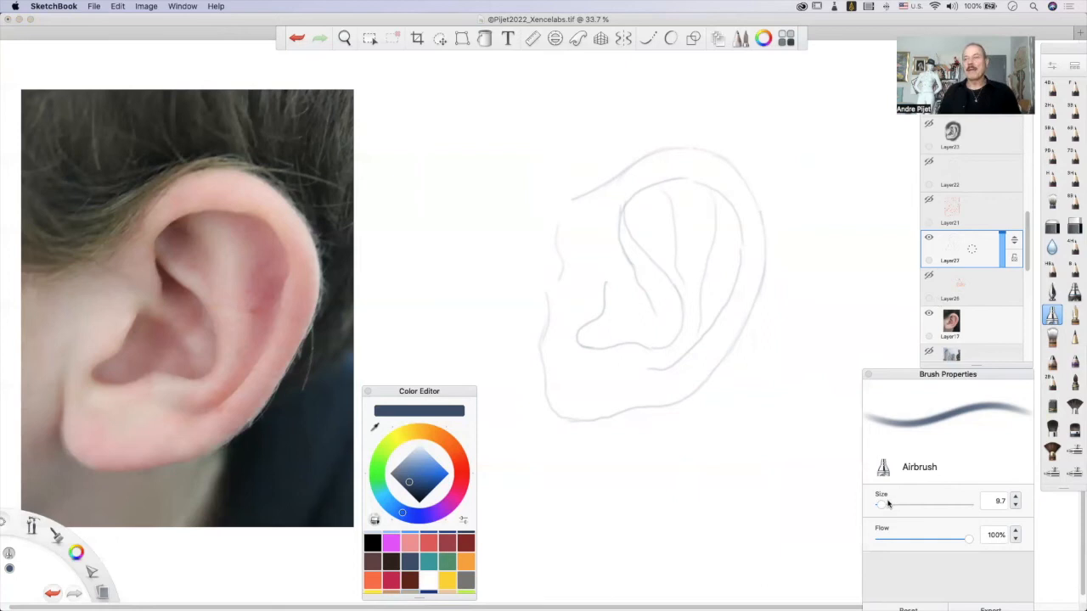
pyautogui.moveTo(885, 507); pyautogui.dragTo(894, 507)
pyautogui.moveTo(964, 546); pyautogui.dragTo(924, 538)
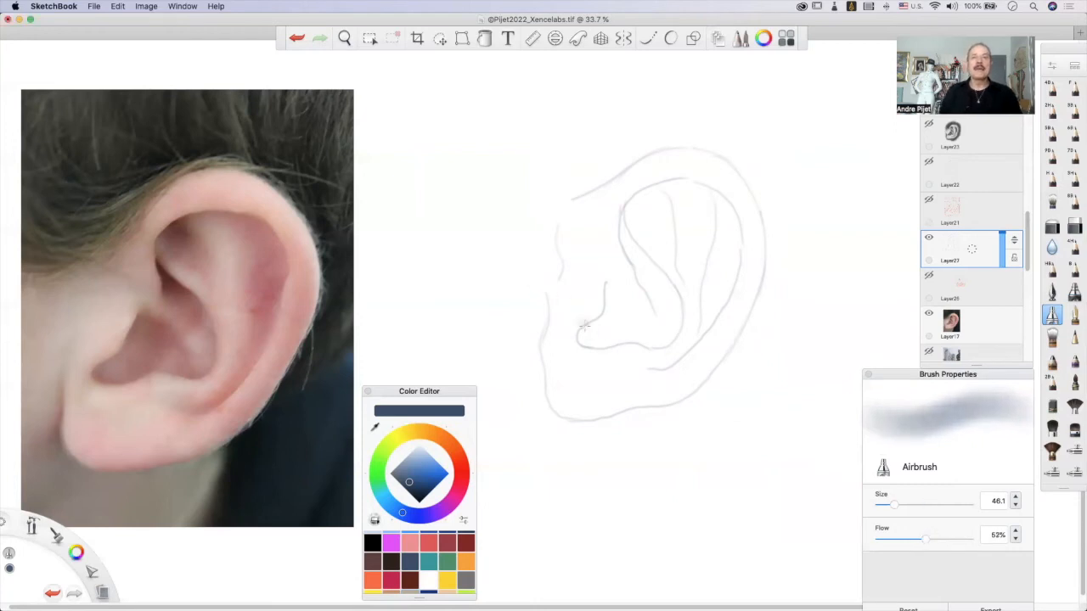
# Shade the ear's bowl with soft blue-grey tone, darkening it toward the upper peak.
pyautogui.moveTo(596, 323)
pyautogui.mouseDown()
pyautogui.moveTo(585, 348)
pyautogui.moveTo(618, 340)
pyautogui.mouseUp()
pyautogui.moveTo(605, 283)
pyautogui.mouseDown()
pyautogui.moveTo(613, 304)
pyautogui.moveTo(602, 321)
pyautogui.moveTo(617, 289)
pyautogui.mouseUp()
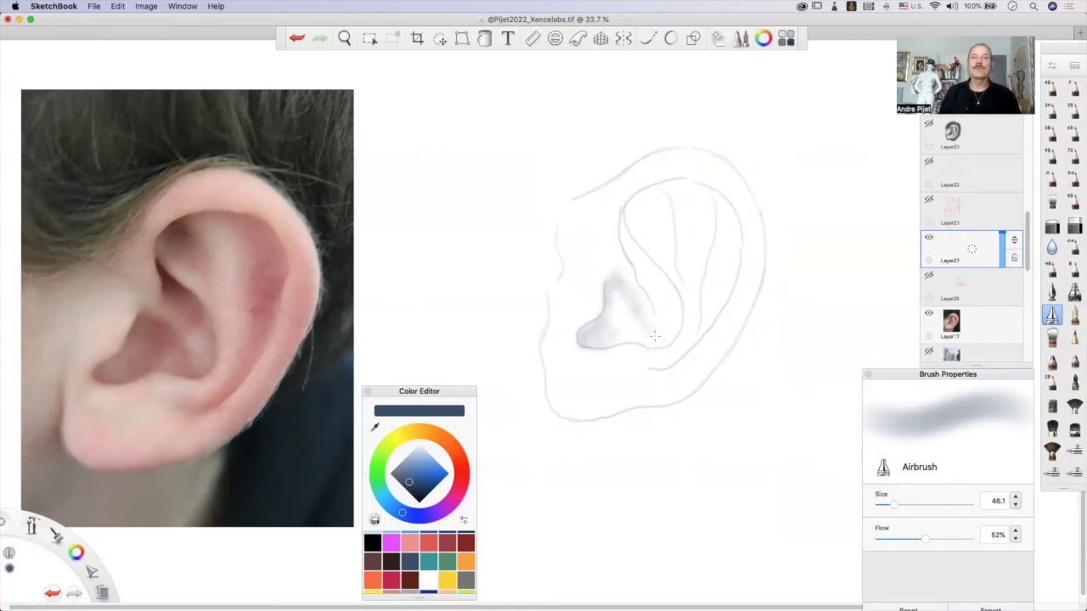
pyautogui.moveTo(633, 340)
pyautogui.mouseDown()
pyautogui.moveTo(648, 349)
pyautogui.moveTo(624, 337)
pyautogui.mouseUp()
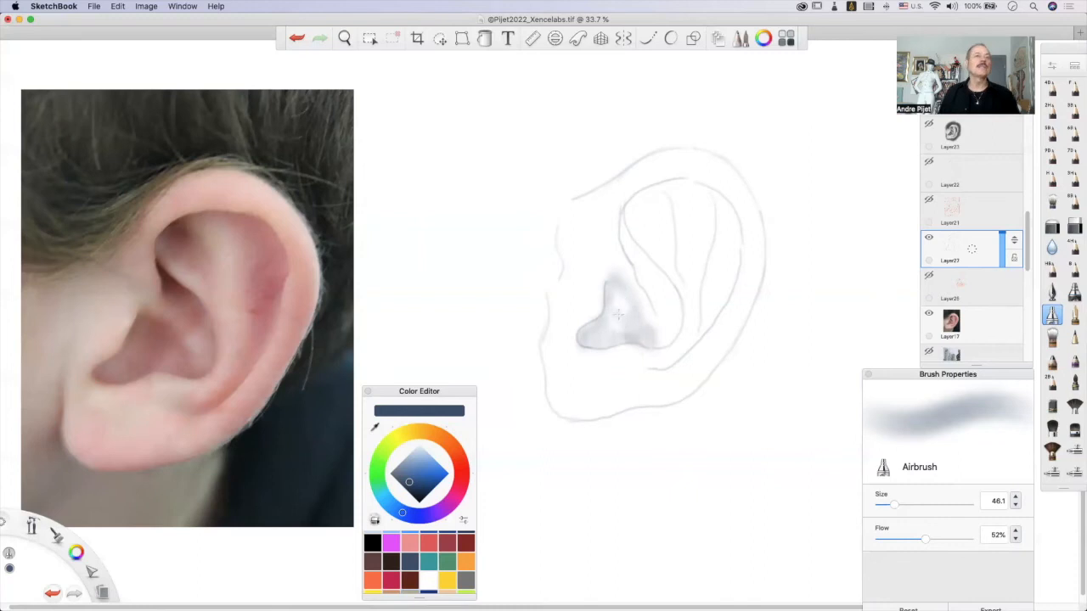
pyautogui.moveTo(626, 289)
pyautogui.mouseDown()
pyautogui.moveTo(614, 322)
pyautogui.moveTo(631, 307)
pyautogui.moveTo(619, 290)
pyautogui.moveTo(604, 332)
pyautogui.moveTo(625, 325)
pyautogui.moveTo(596, 319)
pyautogui.mouseUp()
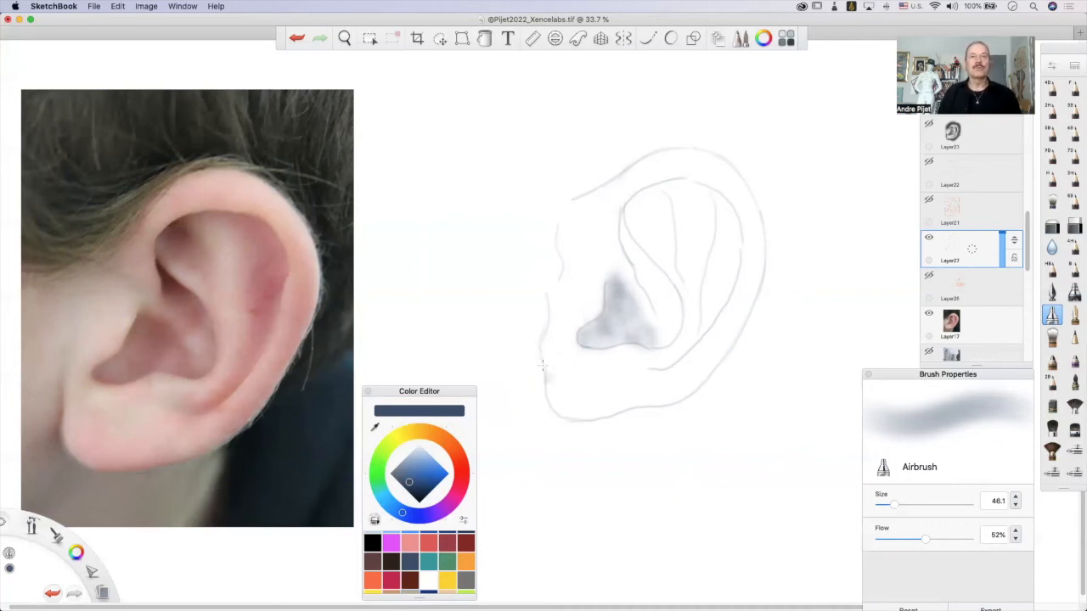
# Add soft shadow outside the earlobe's lower contour and along the outer rim's lower curve.
pyautogui.moveTo(540, 392)
pyautogui.mouseDown()
pyautogui.moveTo(543, 374)
pyautogui.moveTo(571, 419)
pyautogui.mouseUp()
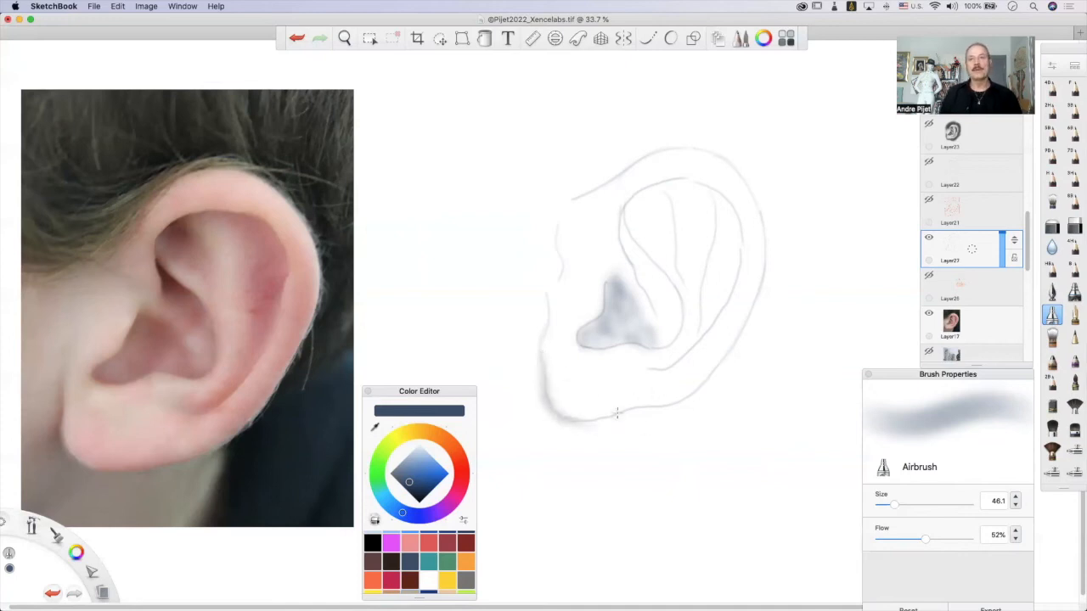
pyautogui.moveTo(616, 415); pyautogui.dragTo(654, 406)
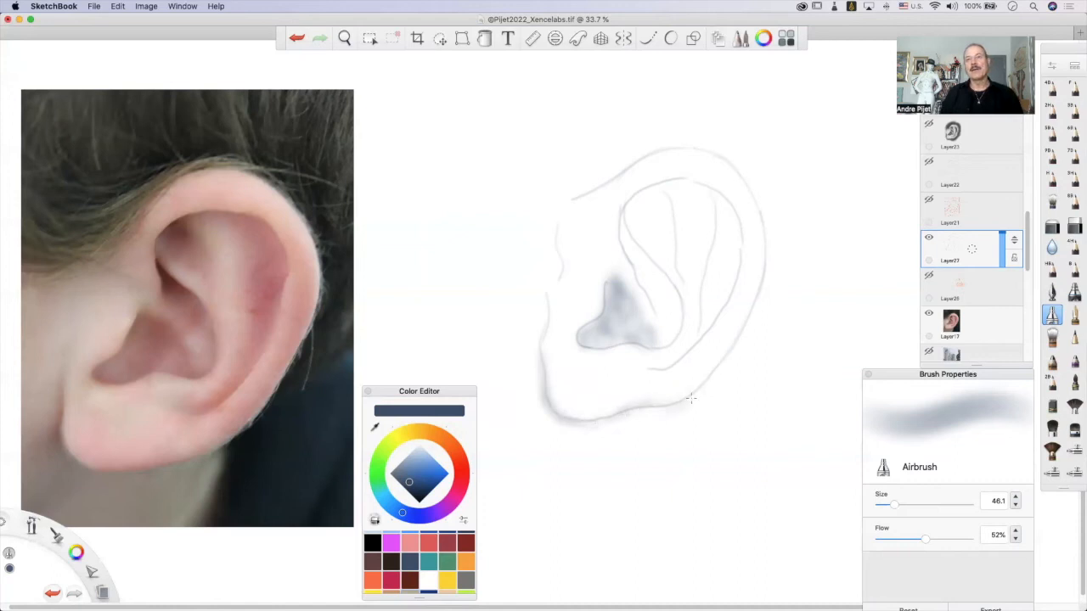
pyautogui.moveTo(726, 364); pyautogui.dragTo(704, 396)
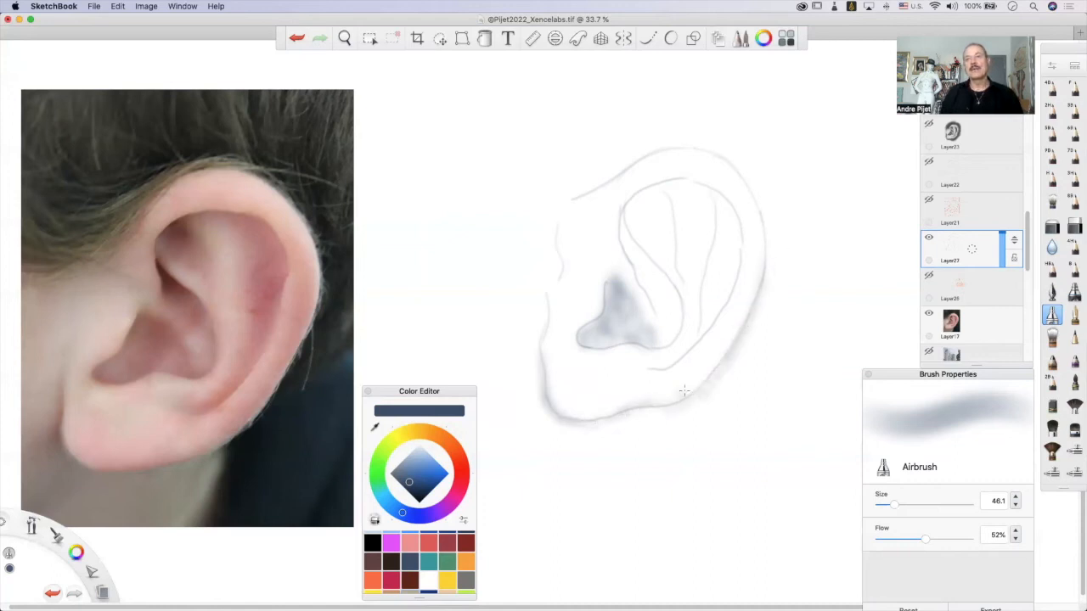
# Add soft shadow outside the outer rim's upper contour and shade the narrow fold curving down into the ear's bowl.
pyautogui.moveTo(583, 202); pyautogui.dragTo(572, 198)
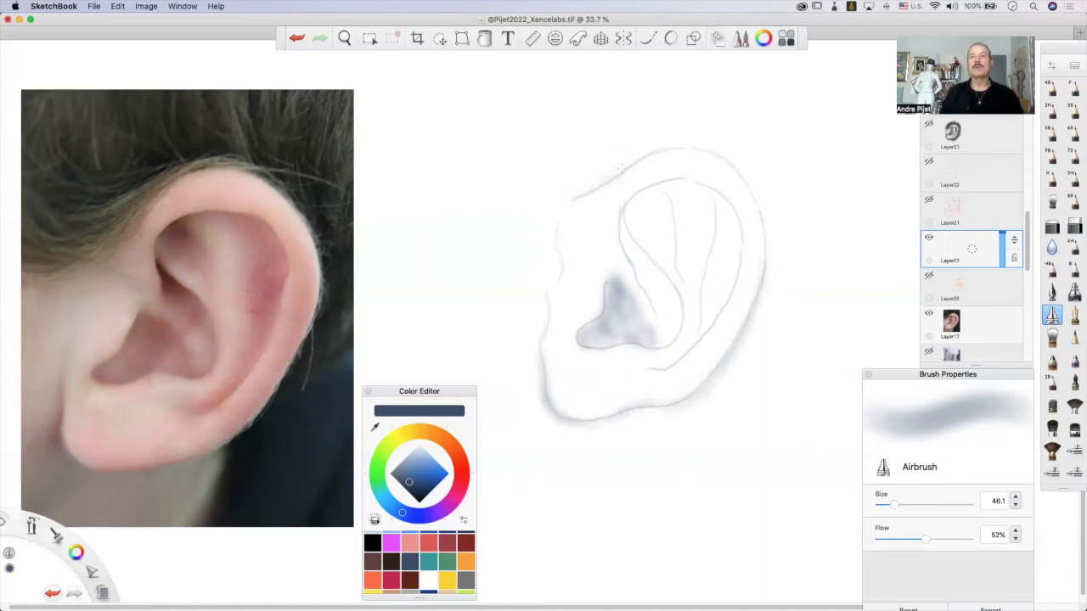
pyautogui.moveTo(662, 149); pyautogui.dragTo(698, 146)
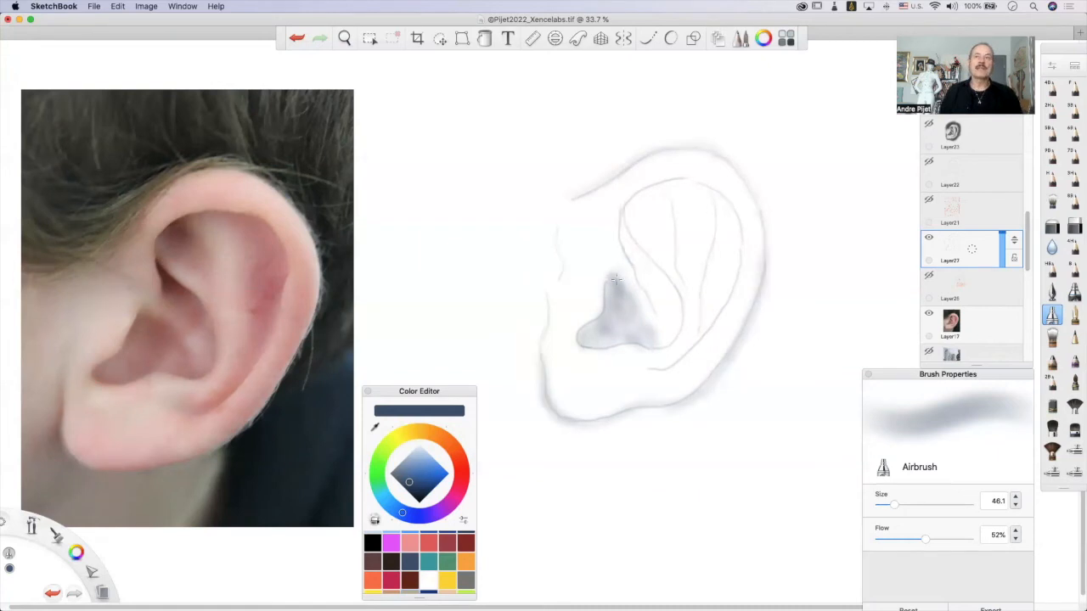
pyautogui.moveTo(623, 244)
pyautogui.mouseDown()
pyautogui.moveTo(622, 211)
pyautogui.moveTo(620, 241)
pyautogui.moveTo(656, 272)
pyautogui.mouseUp()
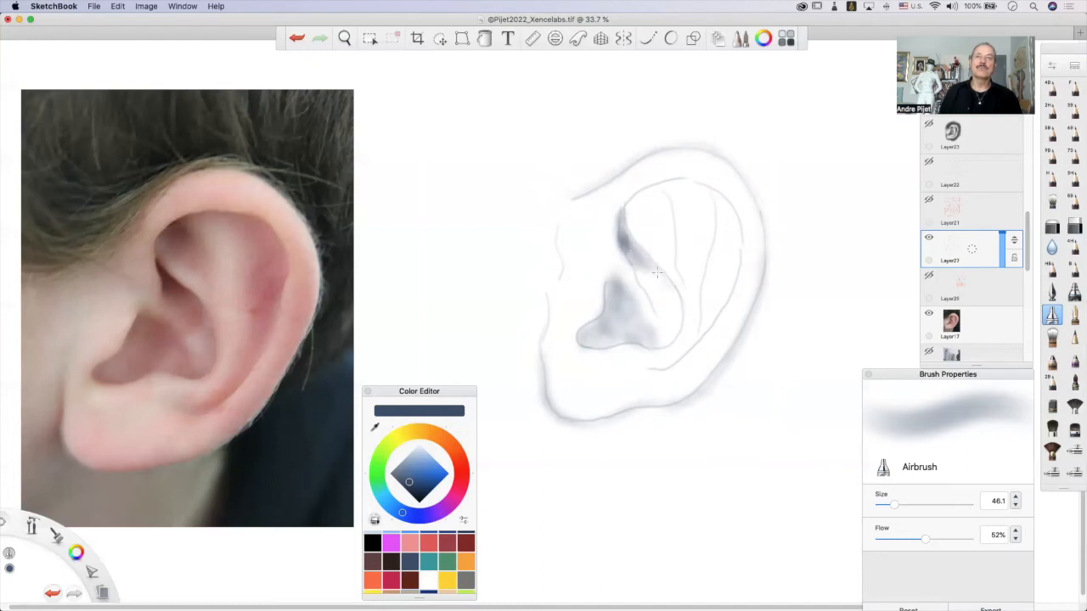
pyautogui.moveTo(676, 312); pyautogui.dragTo(673, 297)
pyautogui.moveTo(638, 258)
pyautogui.mouseDown()
pyautogui.moveTo(645, 290)
pyautogui.moveTo(653, 282)
pyautogui.moveTo(654, 315)
pyautogui.moveTo(667, 291)
pyautogui.moveTo(682, 303)
pyautogui.moveTo(659, 346)
pyautogui.moveTo(671, 344)
pyautogui.moveTo(681, 300)
pyautogui.moveTo(676, 330)
pyautogui.moveTo(672, 293)
pyautogui.mouseUp()
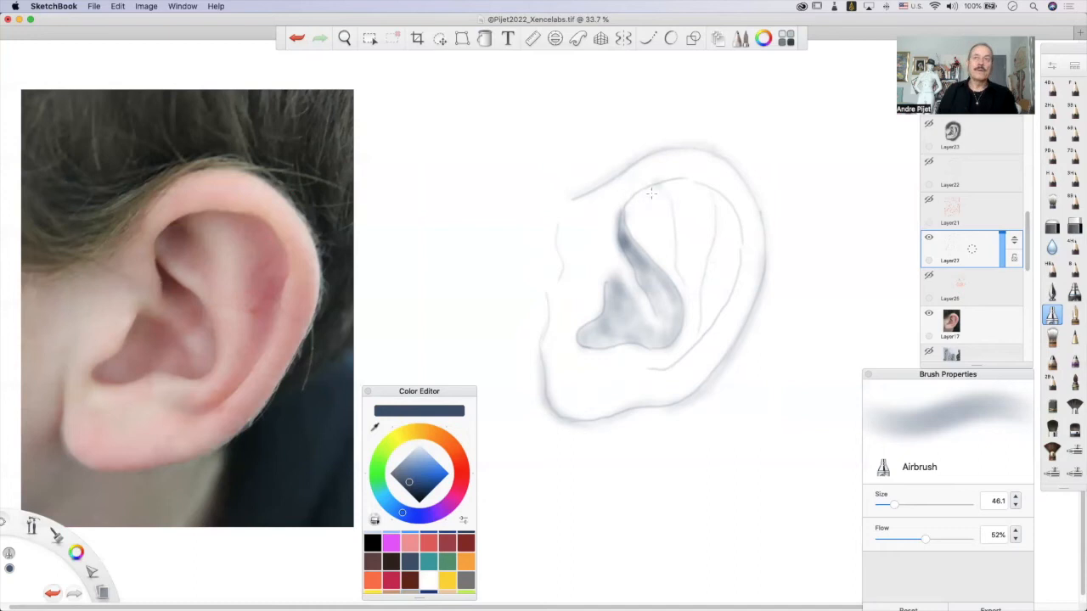
# Shade the upper hollow and the band inside the outer rim, and soften the contour lines with the Soft Eraser.
pyautogui.moveTo(641, 206)
pyautogui.mouseDown()
pyautogui.moveTo(654, 234)
pyautogui.moveTo(666, 209)
pyautogui.moveTo(656, 208)
pyautogui.moveTo(673, 222)
pyautogui.moveTo(656, 231)
pyautogui.moveTo(665, 261)
pyautogui.moveTo(645, 227)
pyautogui.moveTo(697, 280)
pyautogui.moveTo(671, 269)
pyautogui.moveTo(684, 286)
pyautogui.moveTo(674, 210)
pyautogui.moveTo(706, 256)
pyautogui.moveTo(670, 155)
pyautogui.moveTo(665, 198)
pyautogui.moveTo(685, 186)
pyautogui.moveTo(644, 195)
pyautogui.moveTo(712, 188)
pyautogui.moveTo(656, 189)
pyautogui.moveTo(740, 229)
pyautogui.moveTo(724, 199)
pyautogui.mouseUp()
pyautogui.moveTo(739, 241)
pyautogui.mouseDown()
pyautogui.moveTo(716, 198)
pyautogui.moveTo(738, 239)
pyautogui.moveTo(717, 262)
pyautogui.mouseUp()
pyautogui.moveTo(728, 215)
pyautogui.mouseDown()
pyautogui.moveTo(681, 349)
pyautogui.moveTo(732, 272)
pyautogui.moveTo(691, 328)
pyautogui.moveTo(721, 303)
pyautogui.moveTo(678, 339)
pyautogui.moveTo(696, 337)
pyautogui.moveTo(645, 367)
pyautogui.mouseUp()
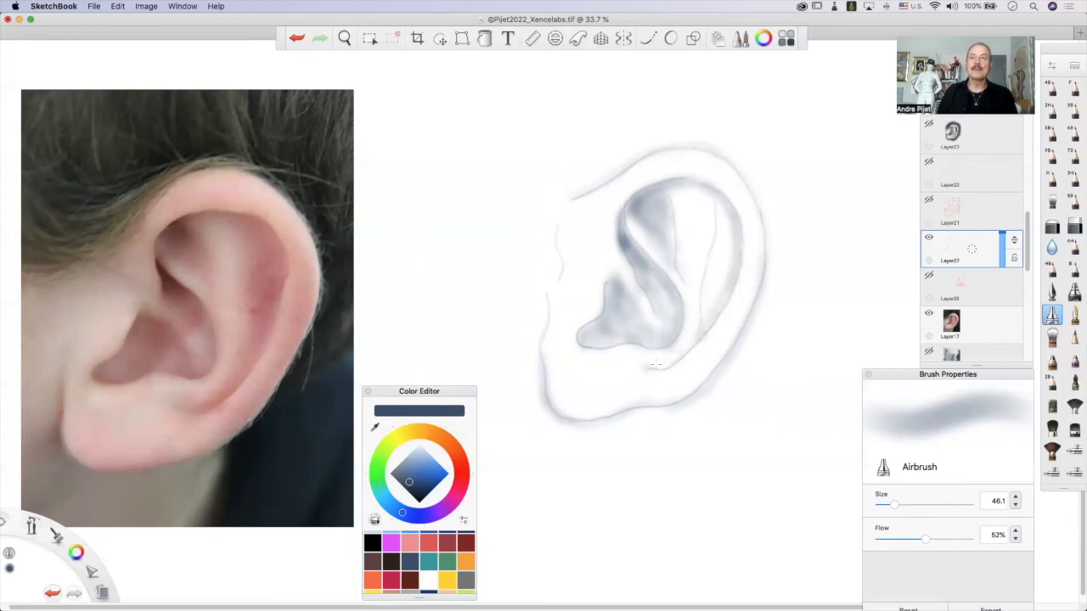
pyautogui.moveTo(716, 230)
pyautogui.mouseDown()
pyautogui.moveTo(721, 273)
pyautogui.moveTo(733, 266)
pyautogui.moveTo(720, 309)
pyautogui.moveTo(719, 289)
pyautogui.moveTo(702, 321)
pyautogui.moveTo(702, 296)
pyautogui.moveTo(689, 347)
pyautogui.mouseUp()
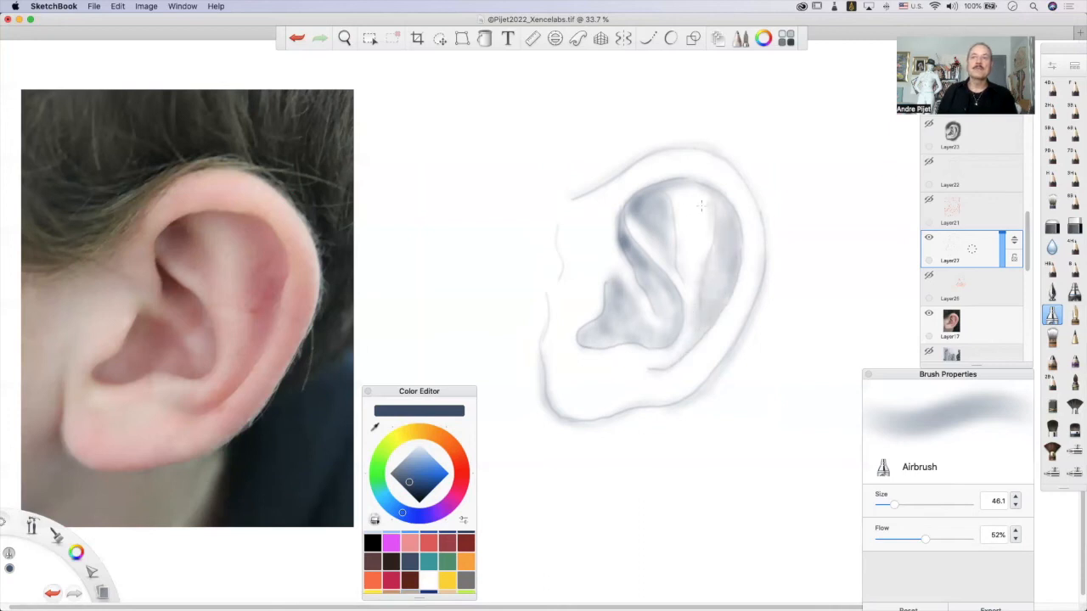
pyautogui.press('super+z')
pyautogui.moveTo(702, 188); pyautogui.dragTo(715, 209)
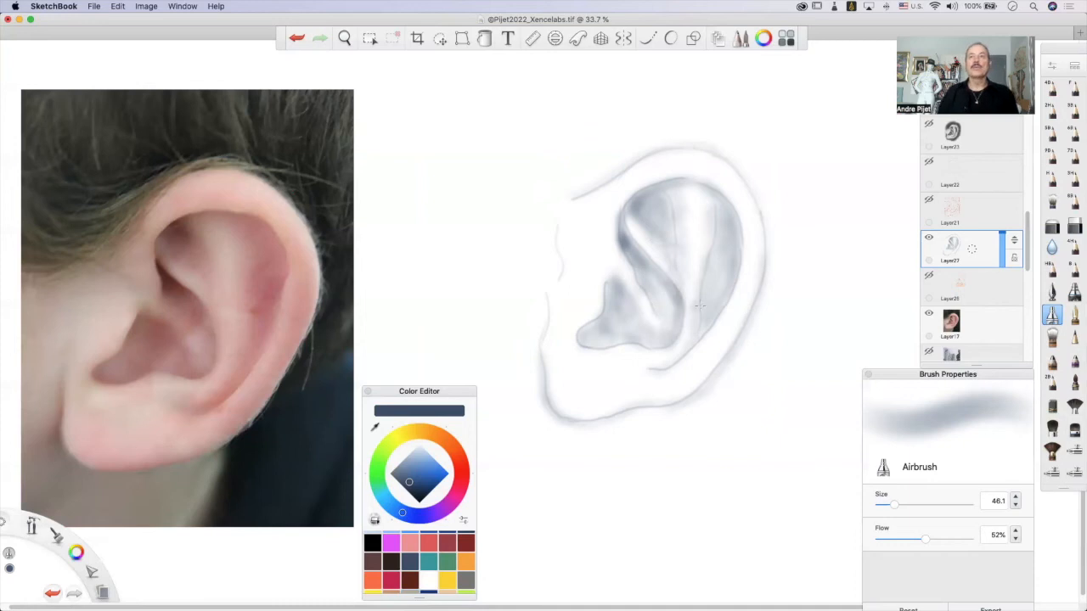
pyautogui.click(1053, 227)
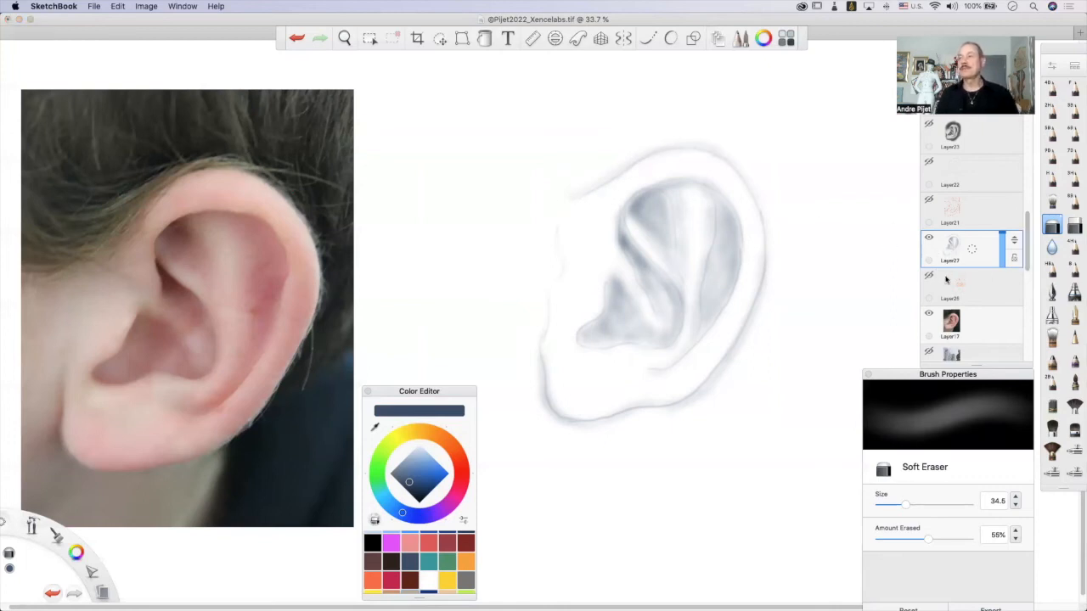
# Darken the ear's bowl with the Airbrush, from its upper peak through the front corner and along the lower edge.
pyautogui.click(1052, 316)
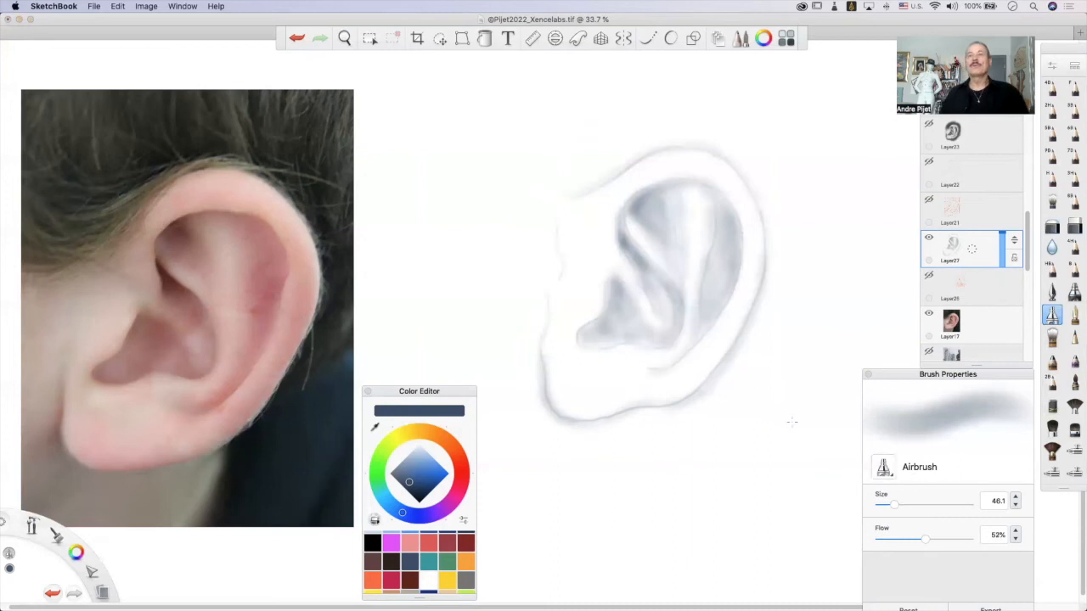
pyautogui.click(613, 289)
pyautogui.moveTo(613, 282); pyautogui.dragTo(607, 292)
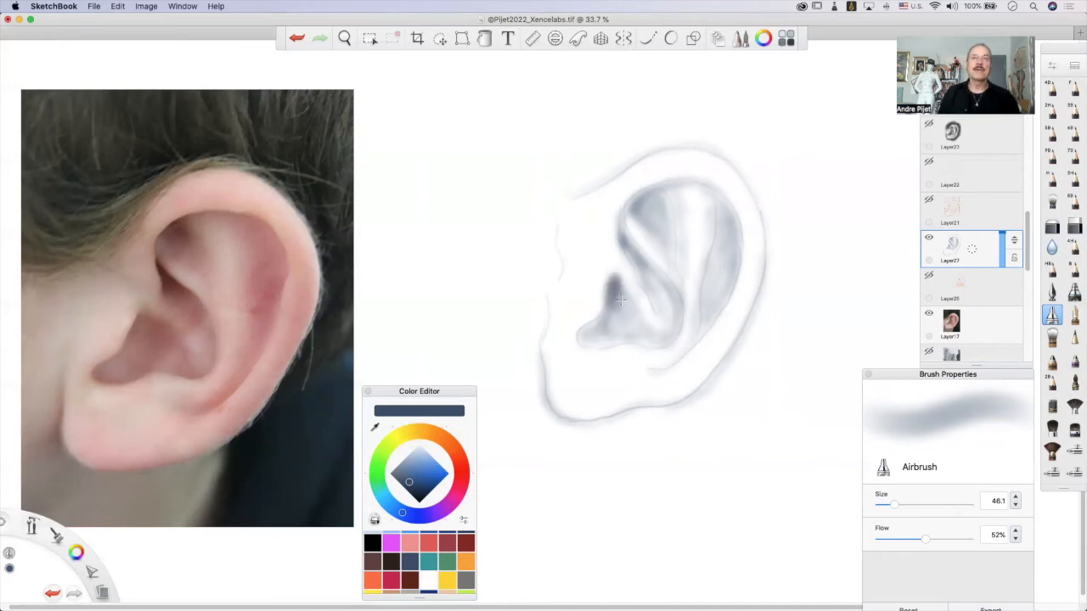
pyautogui.moveTo(620, 287)
pyautogui.mouseDown()
pyautogui.moveTo(632, 309)
pyautogui.moveTo(603, 310)
pyautogui.moveTo(577, 337)
pyautogui.mouseUp()
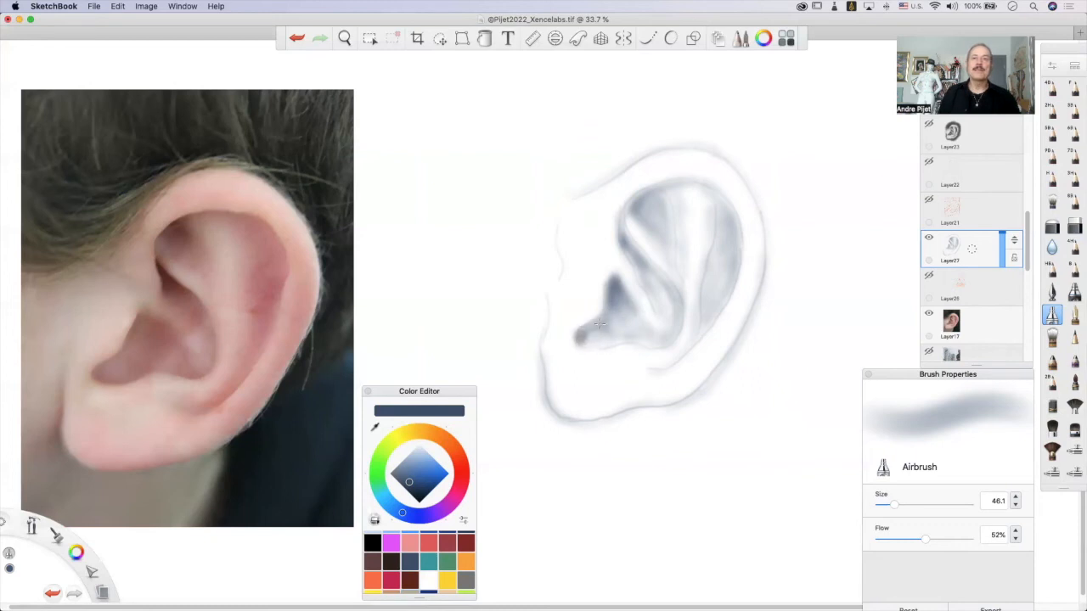
pyautogui.moveTo(604, 316)
pyautogui.mouseDown()
pyautogui.moveTo(636, 333)
pyautogui.moveTo(585, 348)
pyautogui.mouseUp()
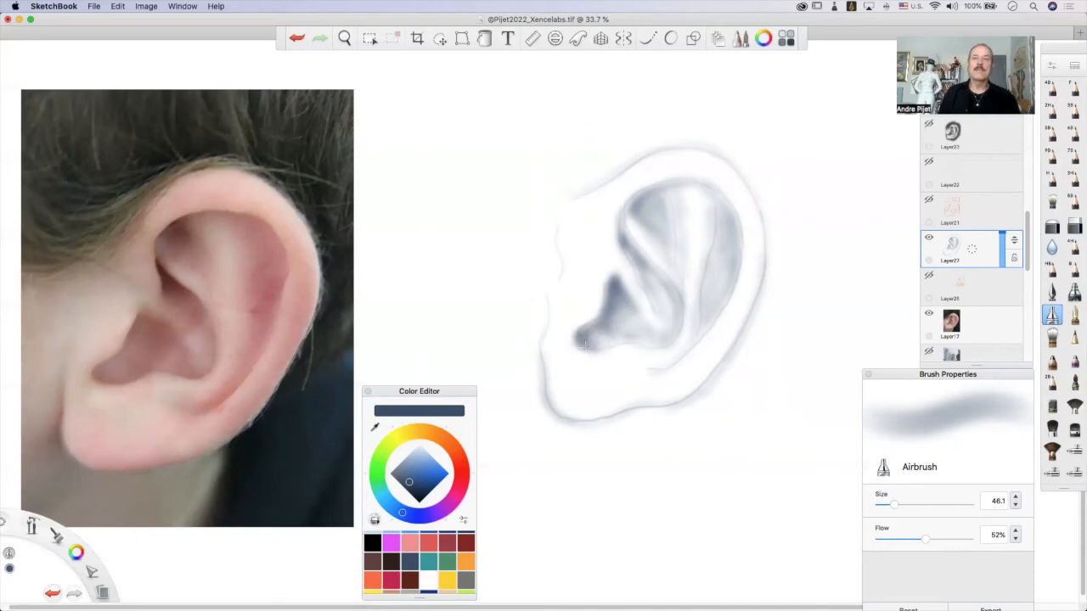
pyautogui.moveTo(613, 340); pyautogui.dragTo(660, 347)
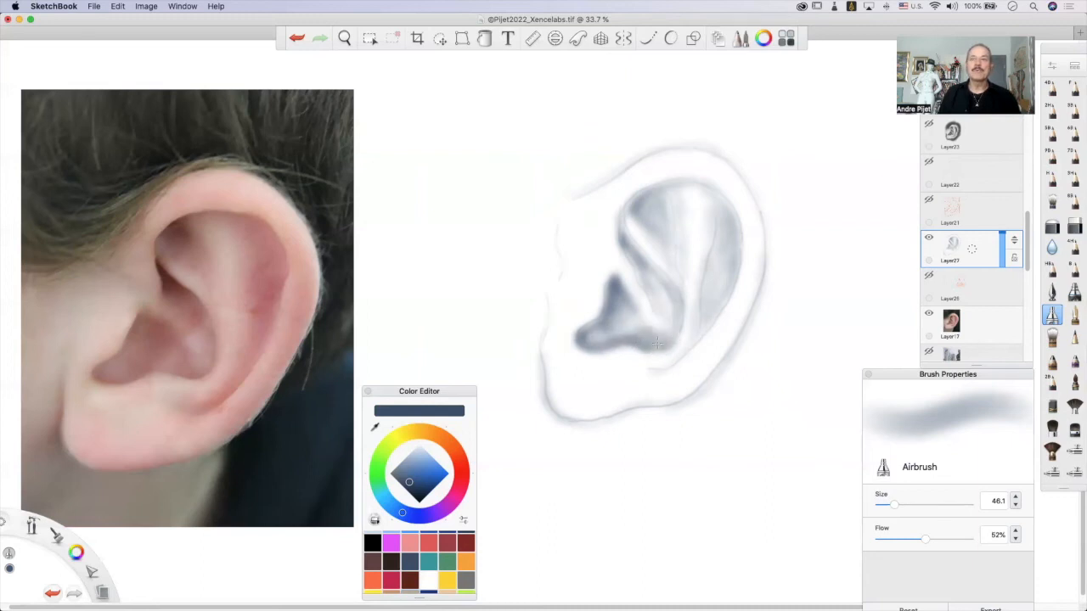
pyautogui.moveTo(657, 355); pyautogui.dragTo(651, 341)
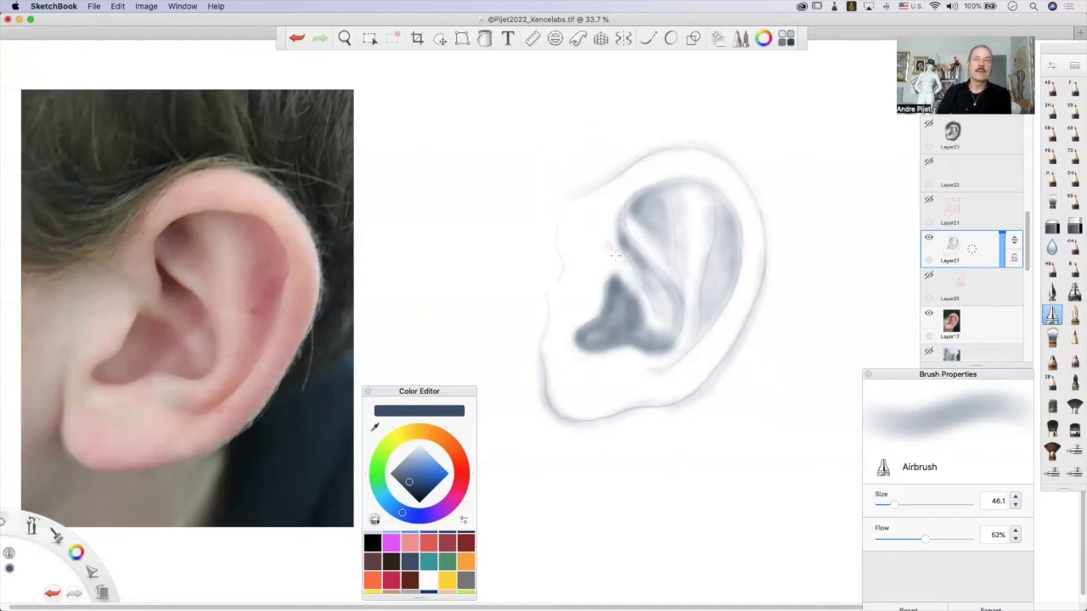
# Deepen the tone in the upper hollow and along the narrow fold leading down into the bowl.
pyautogui.moveTo(638, 297); pyautogui.dragTo(649, 314)
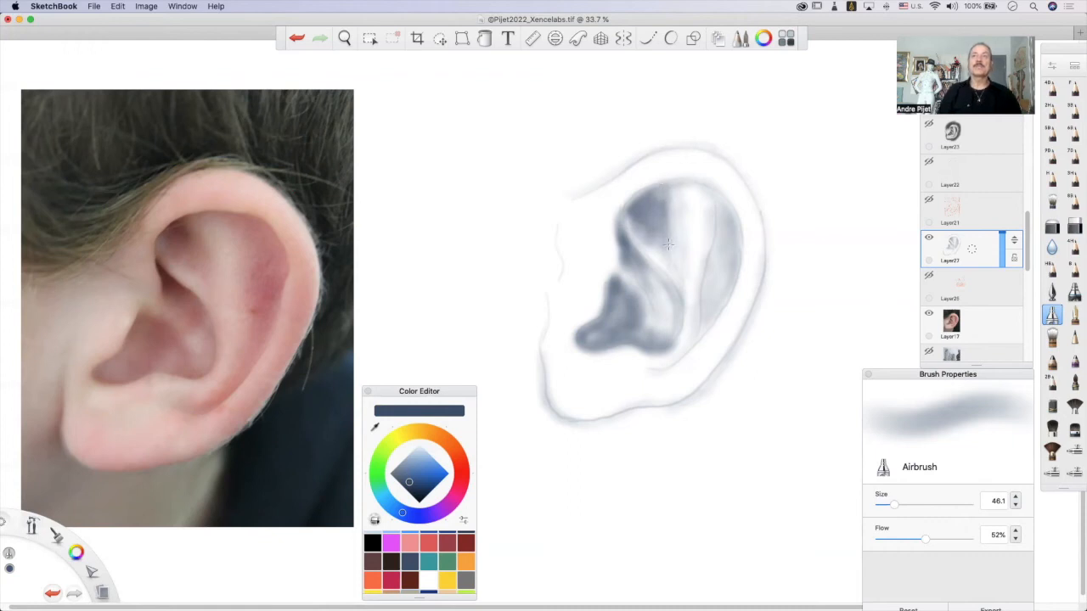
pyautogui.moveTo(656, 192)
pyautogui.mouseDown()
pyautogui.moveTo(681, 182)
pyautogui.moveTo(702, 197)
pyautogui.mouseUp()
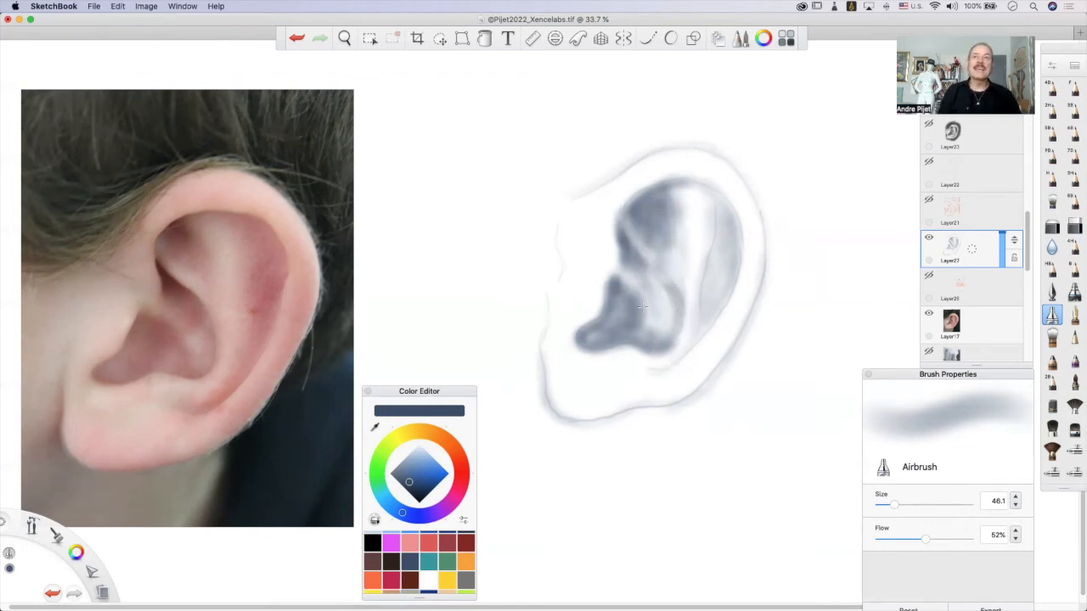
pyautogui.moveTo(646, 267); pyautogui.dragTo(671, 292)
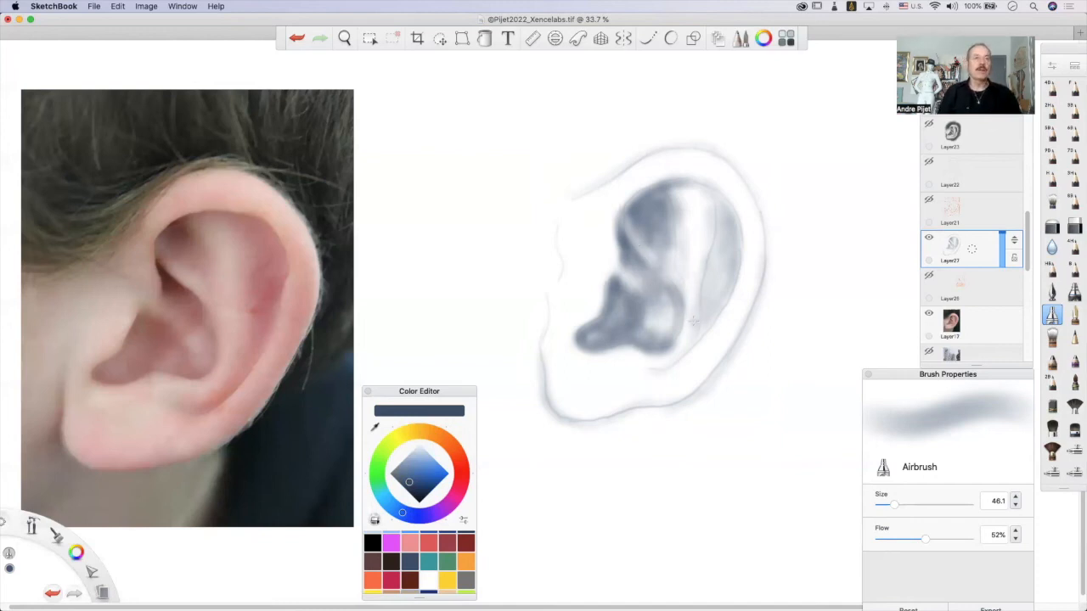
# Try an airbrush stroke along the inner ridge, undo it, and lighten the ridge with the Soft Eraser.
pyautogui.moveTo(702, 283); pyautogui.dragTo(712, 227)
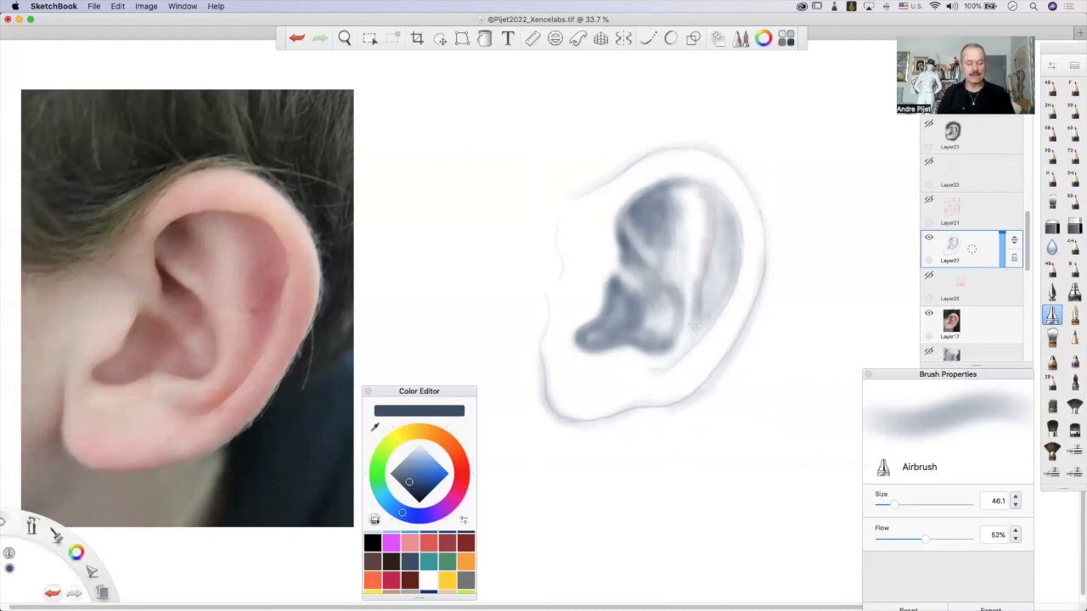
pyautogui.press('super+z')
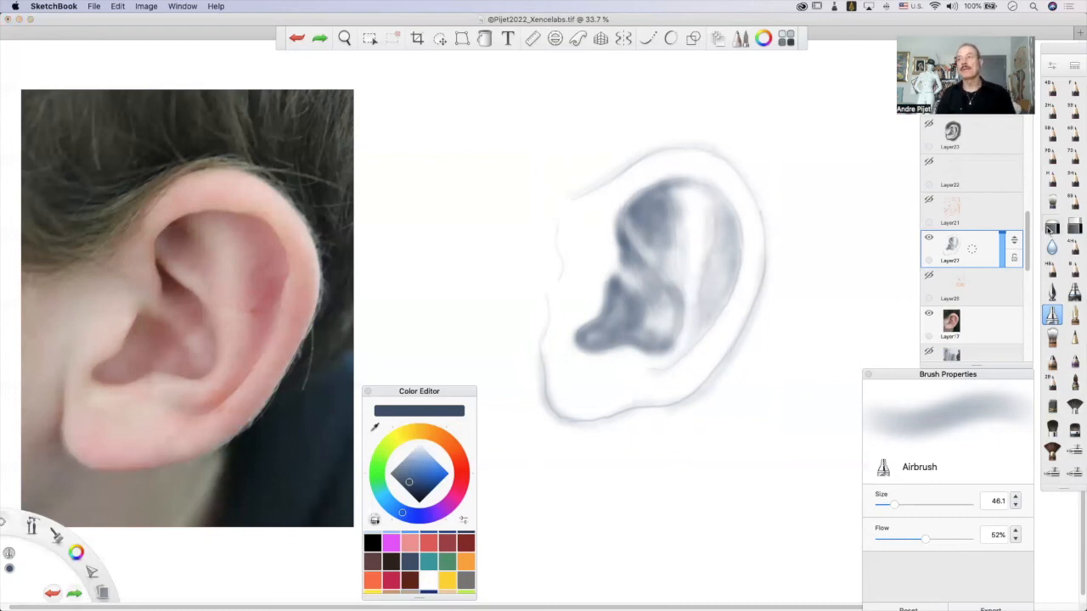
pyautogui.click(1052, 226)
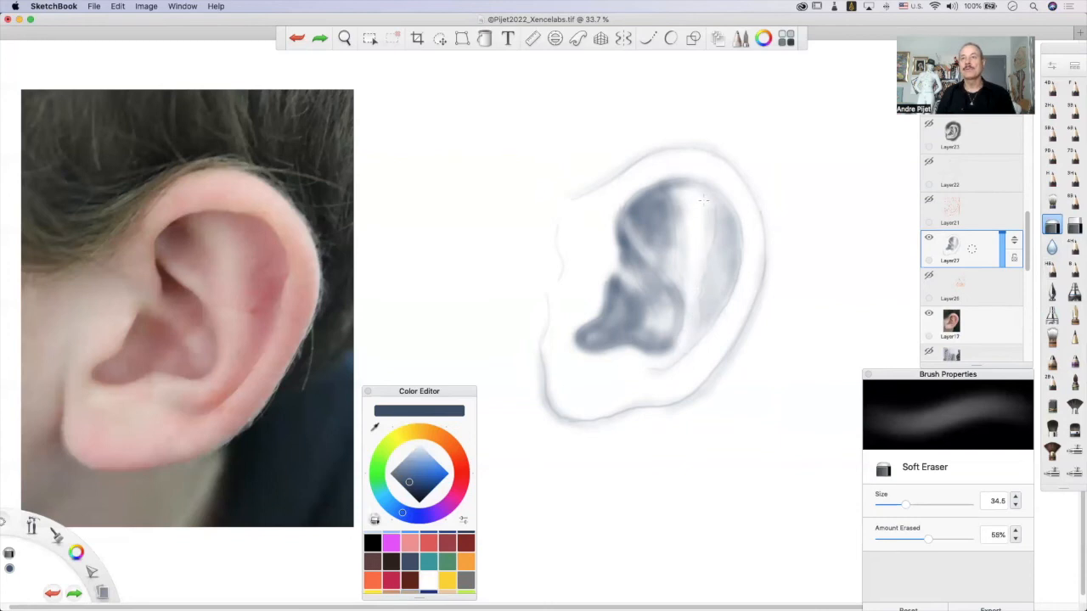
pyautogui.click(684, 337)
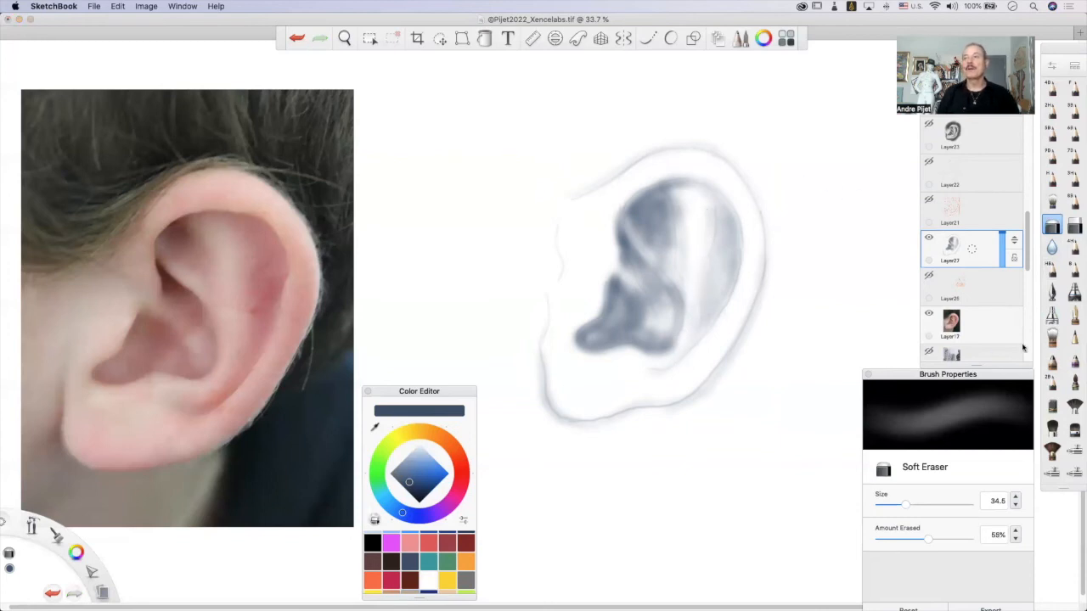
# Darken the curved groove inside the outer rim with the Airbrush, and softly tint the central ridge at size 111.0.
pyautogui.click(1052, 315)
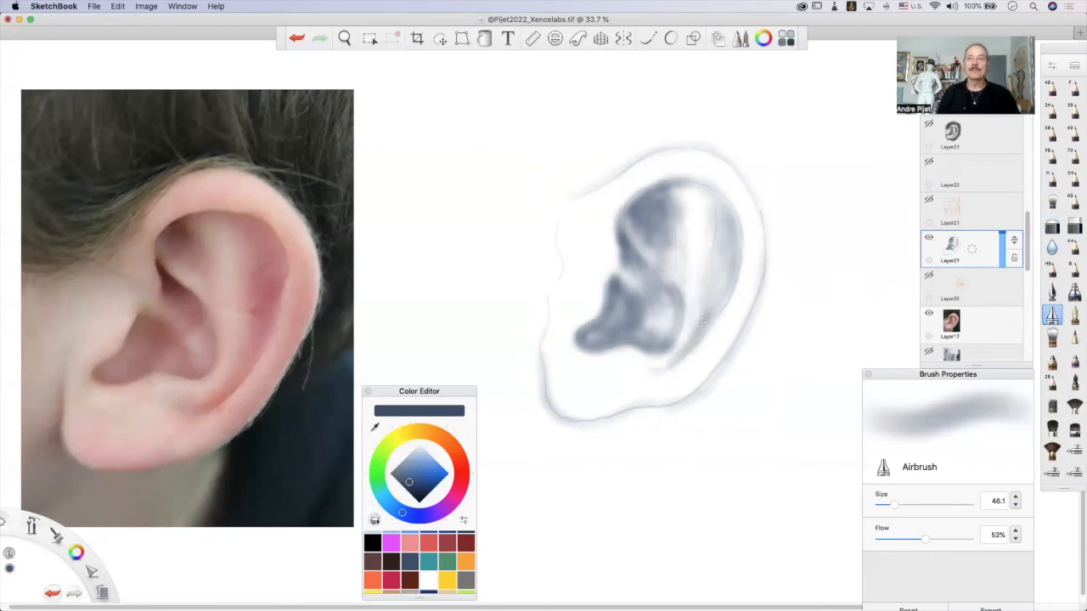
pyautogui.moveTo(709, 320)
pyautogui.mouseDown()
pyautogui.moveTo(736, 248)
pyautogui.moveTo(719, 287)
pyautogui.moveTo(729, 256)
pyautogui.moveTo(717, 264)
pyautogui.moveTo(690, 342)
pyautogui.moveTo(637, 390)
pyautogui.moveTo(666, 359)
pyautogui.moveTo(649, 365)
pyautogui.moveTo(666, 371)
pyautogui.moveTo(680, 355)
pyautogui.moveTo(649, 373)
pyautogui.mouseUp()
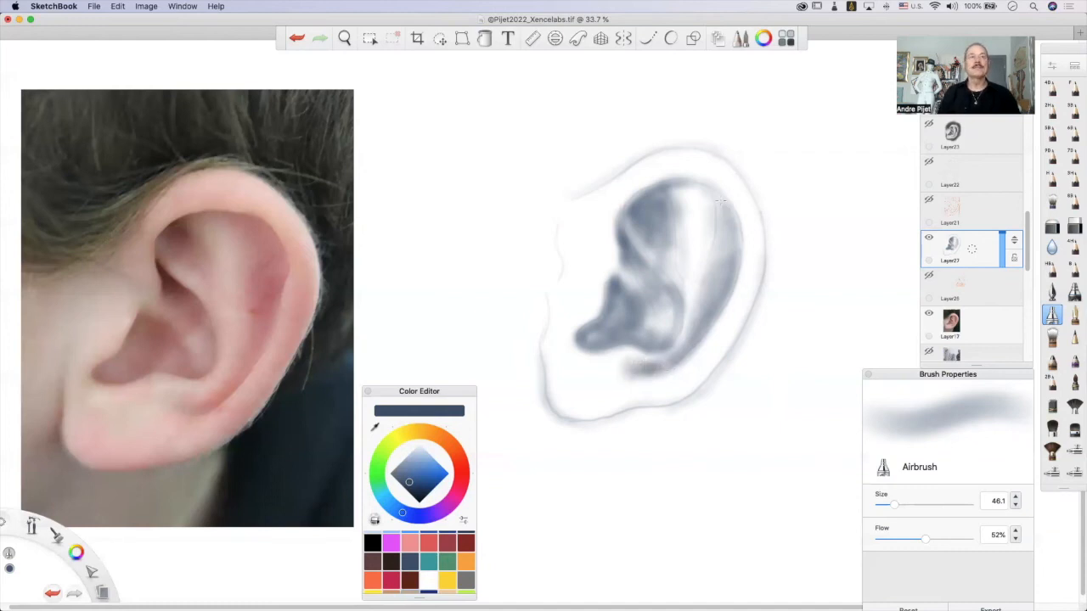
pyautogui.moveTo(716, 195)
pyautogui.mouseDown()
pyautogui.moveTo(733, 244)
pyautogui.moveTo(724, 228)
pyautogui.moveTo(704, 270)
pyautogui.mouseUp()
pyautogui.moveTo(705, 211)
pyautogui.mouseDown()
pyautogui.moveTo(700, 183)
pyautogui.moveTo(712, 234)
pyautogui.moveTo(738, 242)
pyautogui.mouseUp()
pyautogui.moveTo(694, 204); pyautogui.dragTo(693, 195)
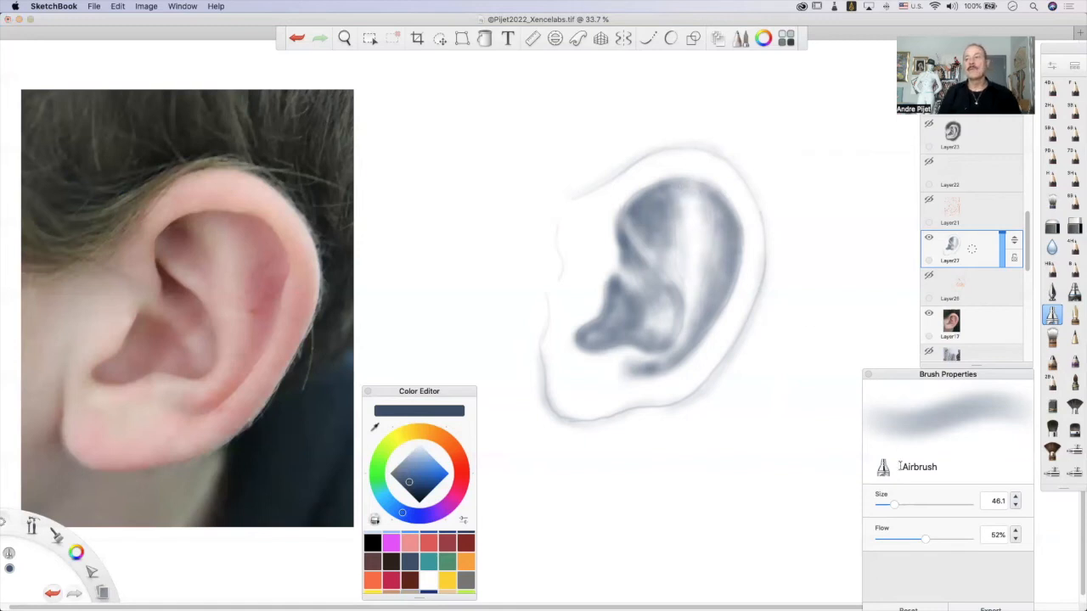
pyautogui.moveTo(894, 506); pyautogui.dragTo(922, 509)
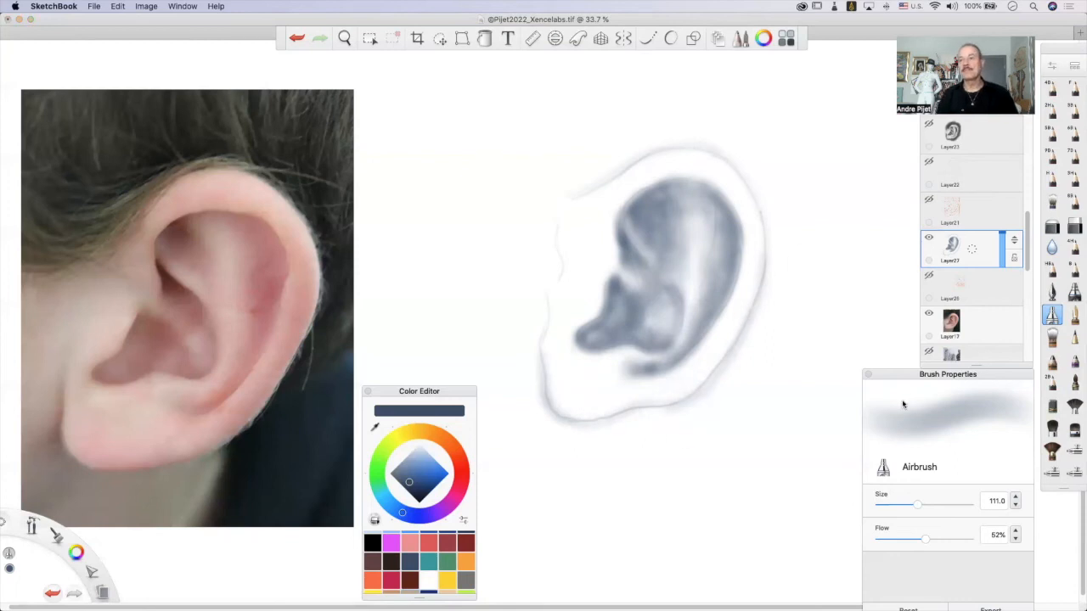
# Set the Airbrush to size 73.0 with 85% flow and lay dark tone outside the earlobe and lower rim.
pyautogui.moveTo(918, 504)
pyautogui.mouseDown()
pyautogui.moveTo(904, 521)
pyautogui.moveTo(982, 534)
pyautogui.mouseUp()
pyautogui.moveTo(893, 515); pyautogui.dragTo(907, 508)
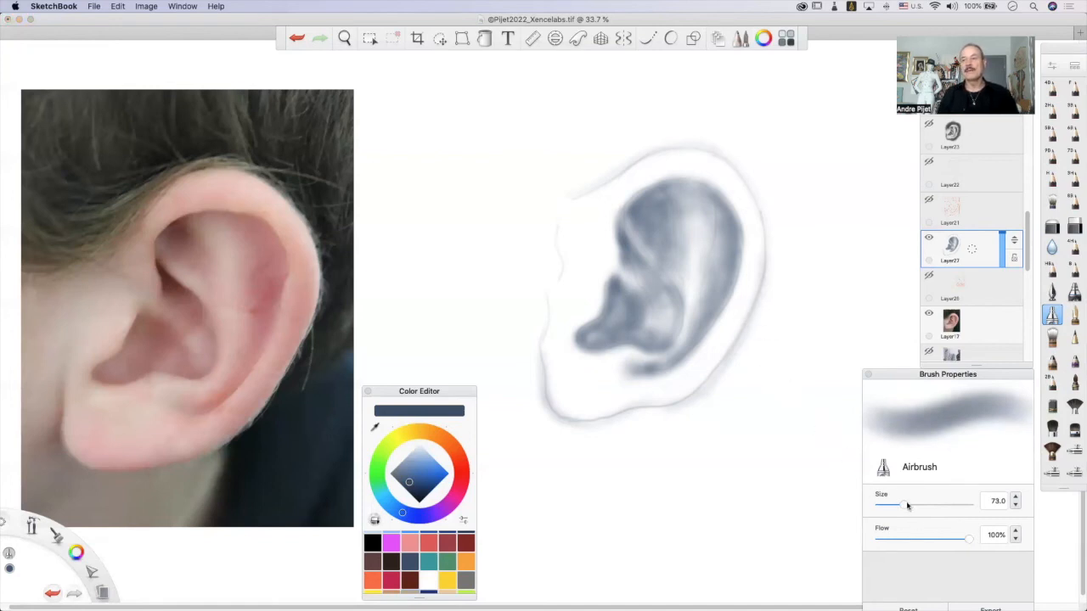
pyautogui.moveTo(970, 542); pyautogui.dragTo(956, 541)
pyautogui.moveTo(535, 363)
pyautogui.mouseDown()
pyautogui.moveTo(535, 410)
pyautogui.moveTo(550, 429)
pyautogui.moveTo(604, 429)
pyautogui.moveTo(683, 406)
pyautogui.mouseUp()
pyautogui.moveTo(760, 304)
pyautogui.mouseDown()
pyautogui.moveTo(722, 394)
pyautogui.moveTo(756, 320)
pyautogui.moveTo(699, 403)
pyautogui.moveTo(619, 422)
pyautogui.moveTo(620, 433)
pyautogui.moveTo(662, 430)
pyautogui.mouseUp()
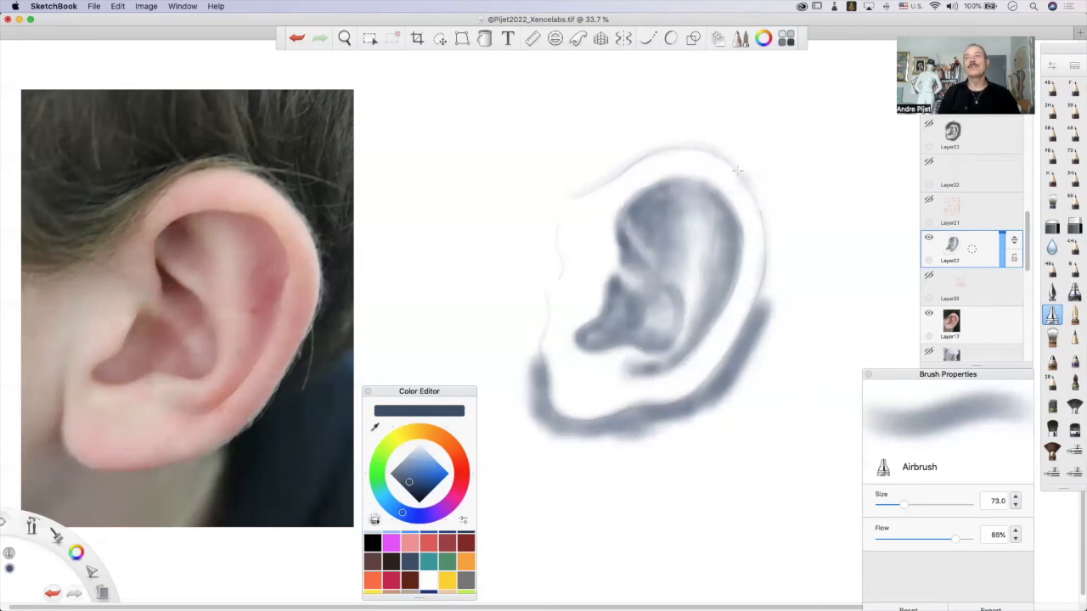
# Extend a wide dark blue-grey background band around the ear's top and back, building up its tone down to the lobe.
pyautogui.moveTo(737, 163)
pyautogui.mouseDown()
pyautogui.moveTo(775, 217)
pyautogui.moveTo(748, 162)
pyautogui.moveTo(769, 211)
pyautogui.moveTo(746, 180)
pyautogui.moveTo(761, 177)
pyautogui.moveTo(777, 268)
pyautogui.mouseUp()
pyautogui.moveTo(556, 177)
pyautogui.mouseDown()
pyautogui.moveTo(612, 167)
pyautogui.moveTo(557, 190)
pyautogui.moveTo(650, 140)
pyautogui.moveTo(659, 137)
pyautogui.moveTo(620, 157)
pyautogui.moveTo(696, 134)
pyautogui.moveTo(752, 148)
pyautogui.moveTo(697, 140)
pyautogui.moveTo(760, 189)
pyautogui.moveTo(561, 178)
pyautogui.moveTo(583, 121)
pyautogui.moveTo(554, 181)
pyautogui.moveTo(599, 140)
pyautogui.moveTo(617, 148)
pyautogui.moveTo(637, 119)
pyautogui.moveTo(715, 109)
pyautogui.moveTo(743, 128)
pyautogui.moveTo(663, 129)
pyautogui.moveTo(731, 115)
pyautogui.mouseUp()
pyautogui.moveTo(542, 442)
pyautogui.mouseDown()
pyautogui.moveTo(534, 396)
pyautogui.moveTo(528, 440)
pyautogui.moveTo(545, 467)
pyautogui.moveTo(548, 417)
pyautogui.moveTo(539, 424)
pyautogui.moveTo(553, 436)
pyautogui.moveTo(540, 418)
pyautogui.moveTo(558, 440)
pyautogui.moveTo(615, 425)
pyautogui.moveTo(586, 452)
pyautogui.moveTo(663, 417)
pyautogui.moveTo(634, 454)
pyautogui.moveTo(698, 423)
pyautogui.moveTo(762, 322)
pyautogui.moveTo(722, 409)
pyautogui.mouseUp()
pyautogui.moveTo(745, 106)
pyautogui.mouseDown()
pyautogui.moveTo(732, 146)
pyautogui.moveTo(748, 158)
pyautogui.moveTo(763, 142)
pyautogui.moveTo(759, 181)
pyautogui.moveTo(771, 197)
pyautogui.moveTo(786, 191)
pyautogui.moveTo(790, 214)
pyautogui.moveTo(778, 346)
pyautogui.moveTo(732, 406)
pyautogui.moveTo(772, 316)
pyautogui.moveTo(734, 395)
pyautogui.moveTo(774, 325)
pyautogui.moveTo(789, 223)
pyautogui.moveTo(786, 291)
pyautogui.moveTo(769, 326)
pyautogui.mouseUp()
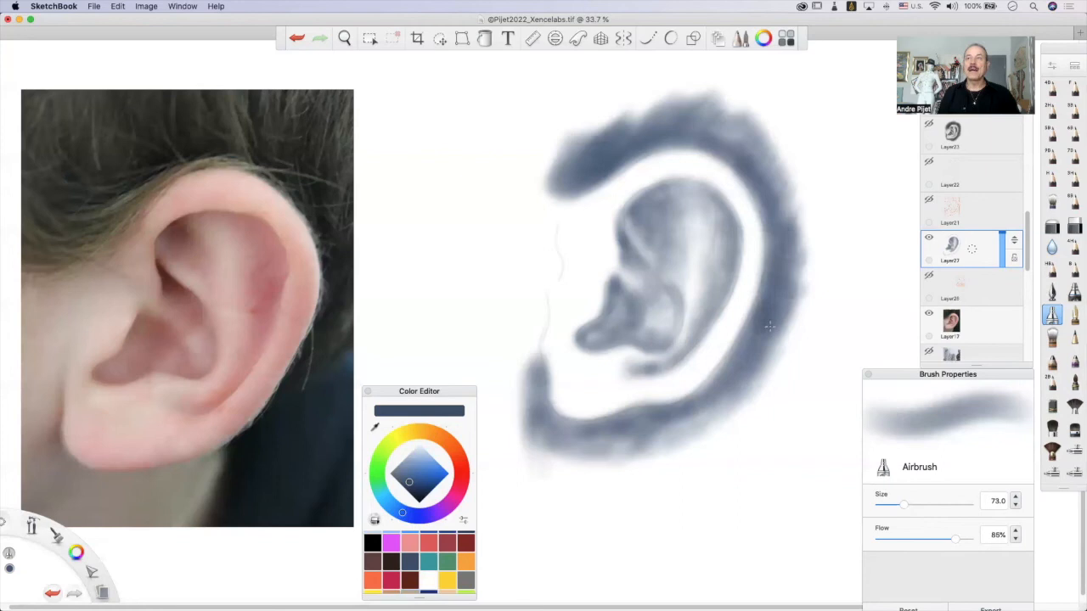
pyautogui.moveTo(734, 362)
pyautogui.mouseDown()
pyautogui.moveTo(781, 319)
pyautogui.moveTo(794, 289)
pyautogui.moveTo(803, 301)
pyautogui.mouseUp()
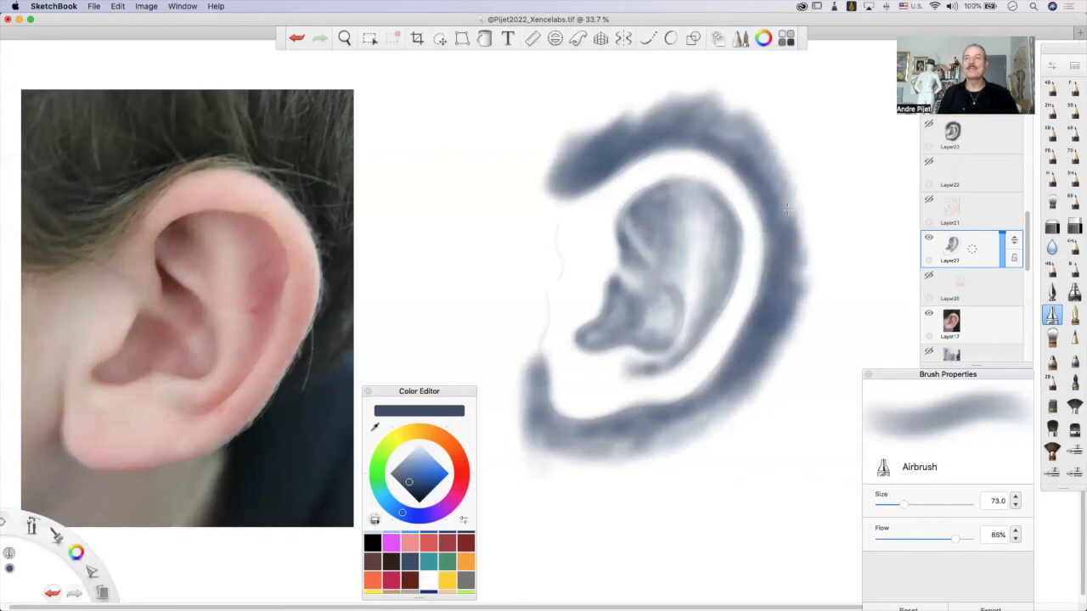
pyautogui.moveTo(760, 164)
pyautogui.mouseDown()
pyautogui.moveTo(734, 116)
pyautogui.moveTo(785, 218)
pyautogui.moveTo(792, 283)
pyautogui.moveTo(772, 353)
pyautogui.mouseUp()
pyautogui.moveTo(614, 430)
pyautogui.mouseDown()
pyautogui.moveTo(558, 440)
pyautogui.moveTo(538, 422)
pyautogui.moveTo(552, 418)
pyautogui.moveTo(566, 432)
pyautogui.moveTo(634, 425)
pyautogui.moveTo(611, 452)
pyautogui.moveTo(713, 400)
pyautogui.moveTo(705, 419)
pyautogui.moveTo(758, 386)
pyautogui.moveTo(721, 364)
pyautogui.moveTo(735, 358)
pyautogui.moveTo(684, 405)
pyautogui.moveTo(627, 413)
pyautogui.moveTo(645, 417)
pyautogui.moveTo(728, 362)
pyautogui.moveTo(649, 412)
pyautogui.moveTo(712, 389)
pyautogui.moveTo(725, 341)
pyautogui.mouseUp()
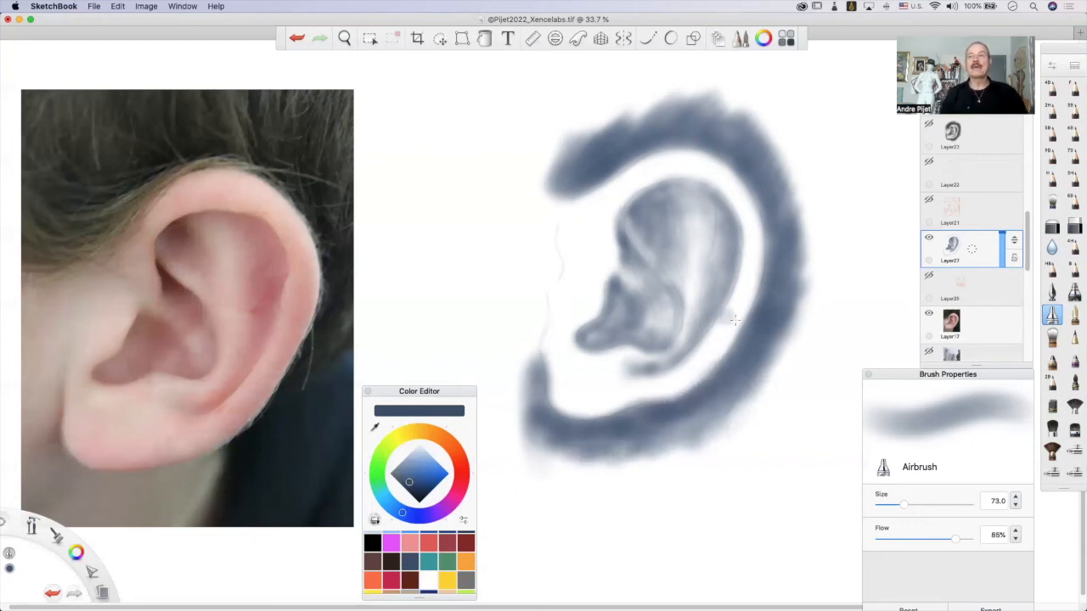
# Fade the background band in front of the earlobe and above the upper front rim with the Soft Eraser.
pyautogui.click(1050, 225)
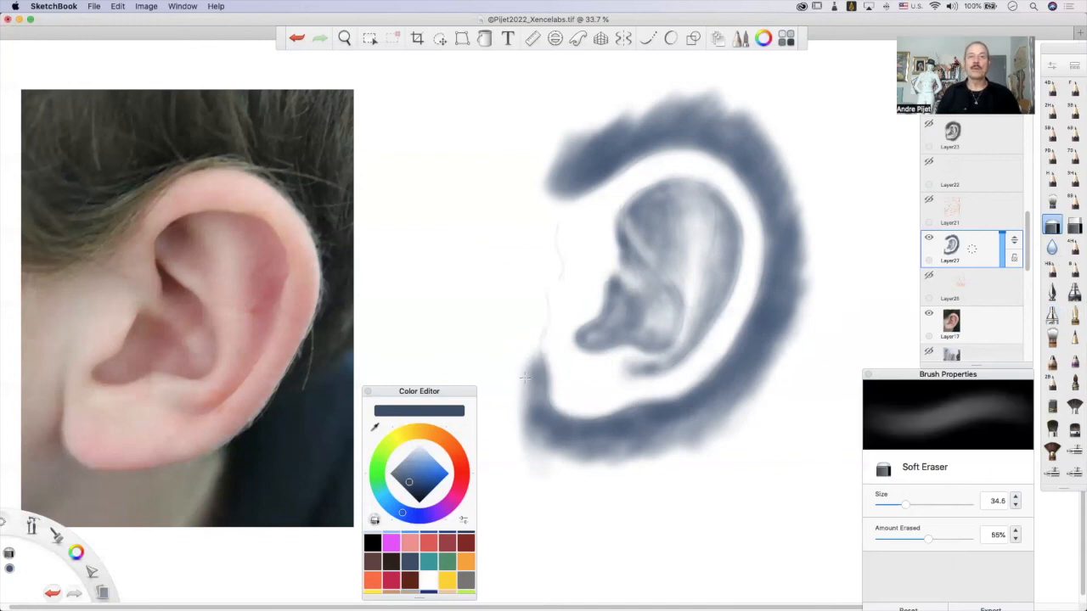
pyautogui.moveTo(530, 355); pyautogui.dragTo(524, 441)
pyautogui.moveTo(529, 402); pyautogui.dragTo(537, 436)
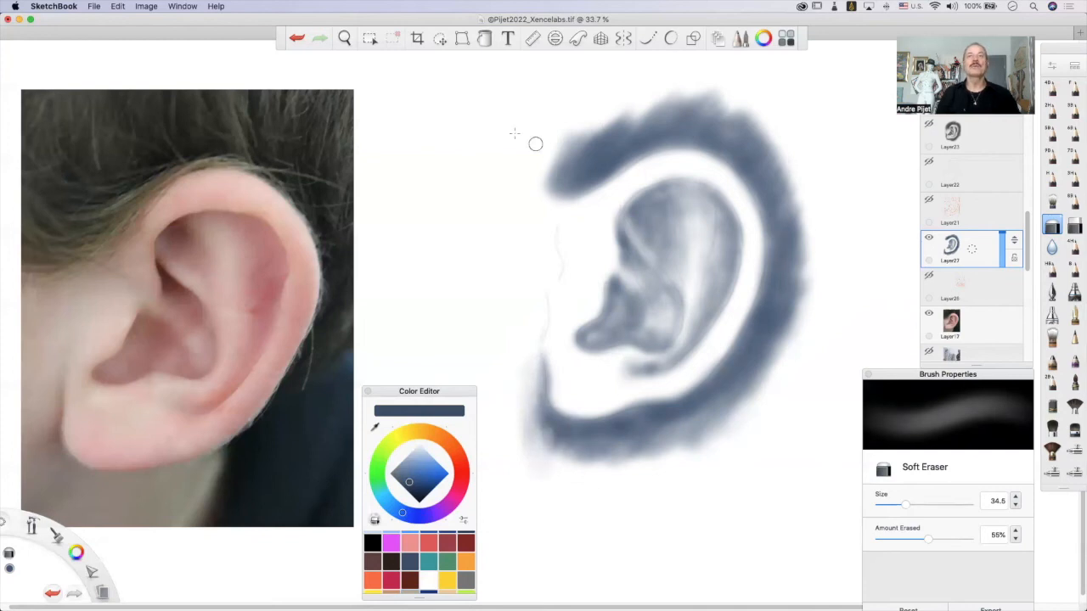
pyautogui.moveTo(580, 124)
pyautogui.mouseDown()
pyautogui.moveTo(603, 96)
pyautogui.moveTo(592, 151)
pyautogui.moveTo(624, 127)
pyautogui.mouseUp()
pyautogui.moveTo(577, 160)
pyautogui.mouseDown()
pyautogui.moveTo(602, 145)
pyautogui.moveTo(575, 194)
pyautogui.moveTo(547, 171)
pyautogui.moveTo(560, 183)
pyautogui.moveTo(597, 159)
pyautogui.moveTo(655, 88)
pyautogui.moveTo(655, 108)
pyautogui.moveTo(686, 113)
pyautogui.mouseUp()
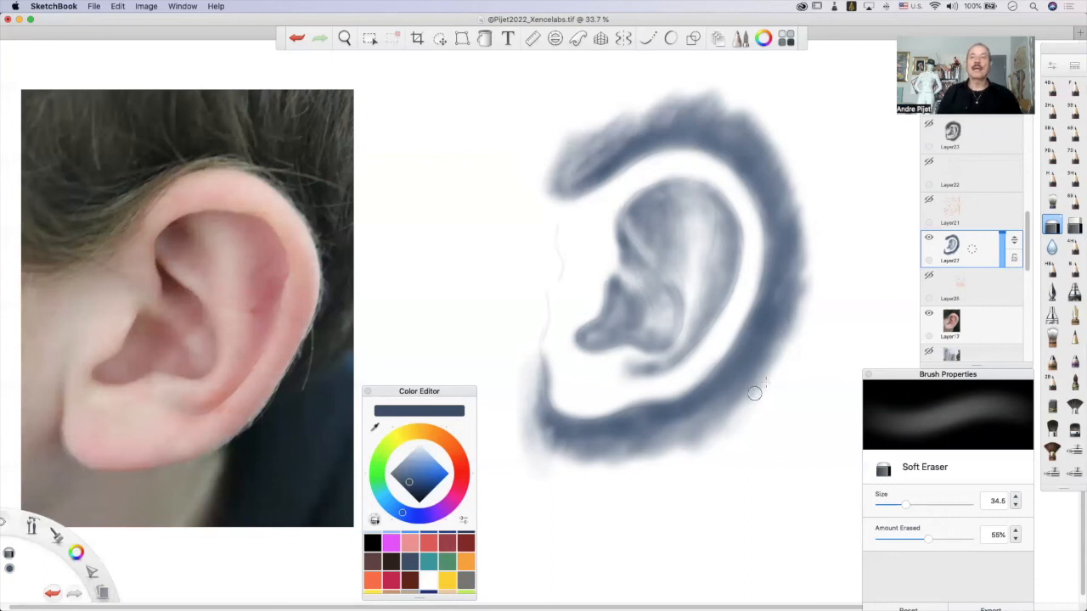
# Switch back to the Airbrush and set it to size 38.2 with 50% flow.
pyautogui.click(1052, 314)
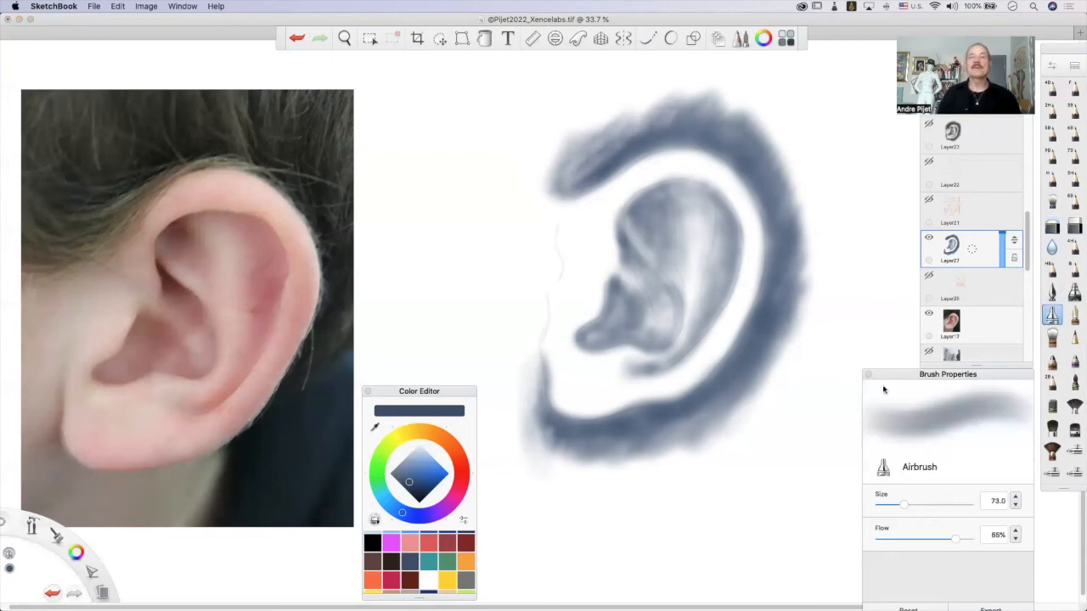
pyautogui.moveTo(904, 504); pyautogui.dragTo(891, 507)
pyautogui.moveTo(954, 540); pyautogui.dragTo(921, 551)
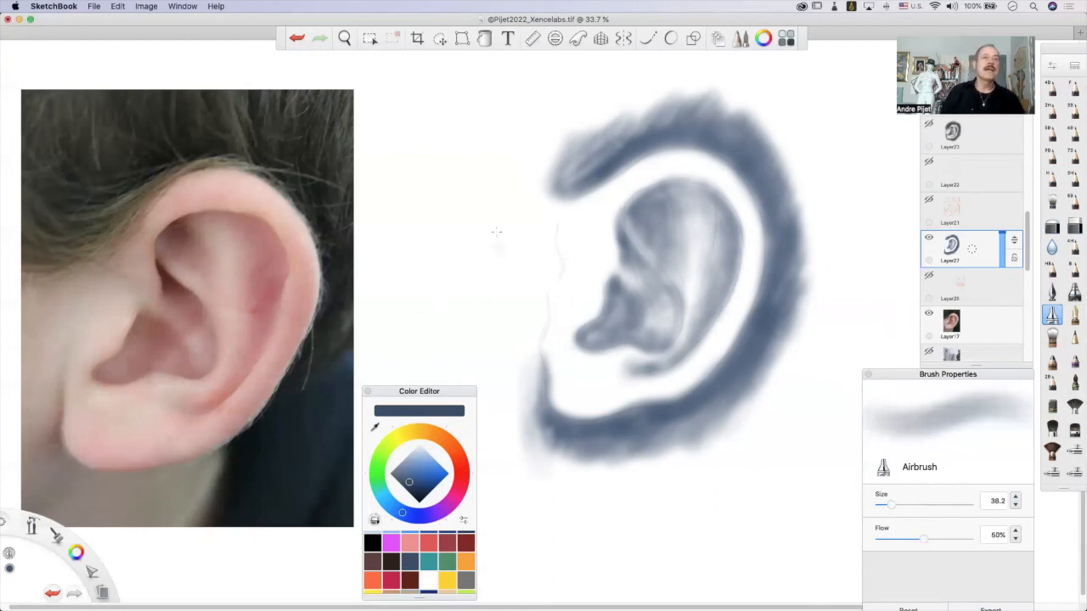
# Airbrush faint tone in front of the ear and along the upper rim, using sizes 52.5, 87.3 and 31.9 before setting 49.3.
pyautogui.moveTo(890, 506); pyautogui.dragTo(897, 508)
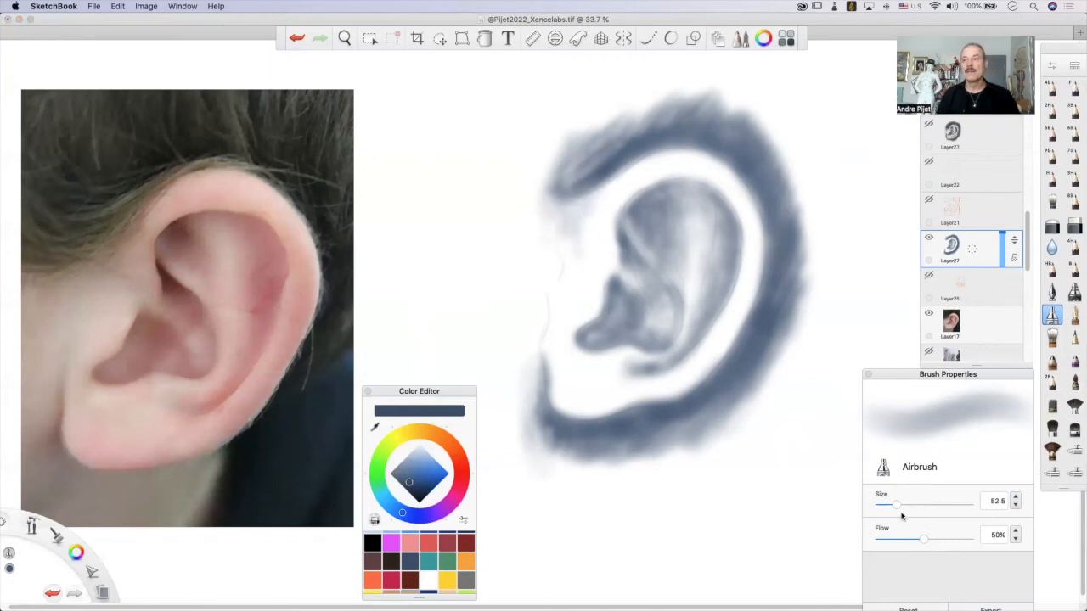
pyautogui.moveTo(901, 509); pyautogui.dragTo(912, 508)
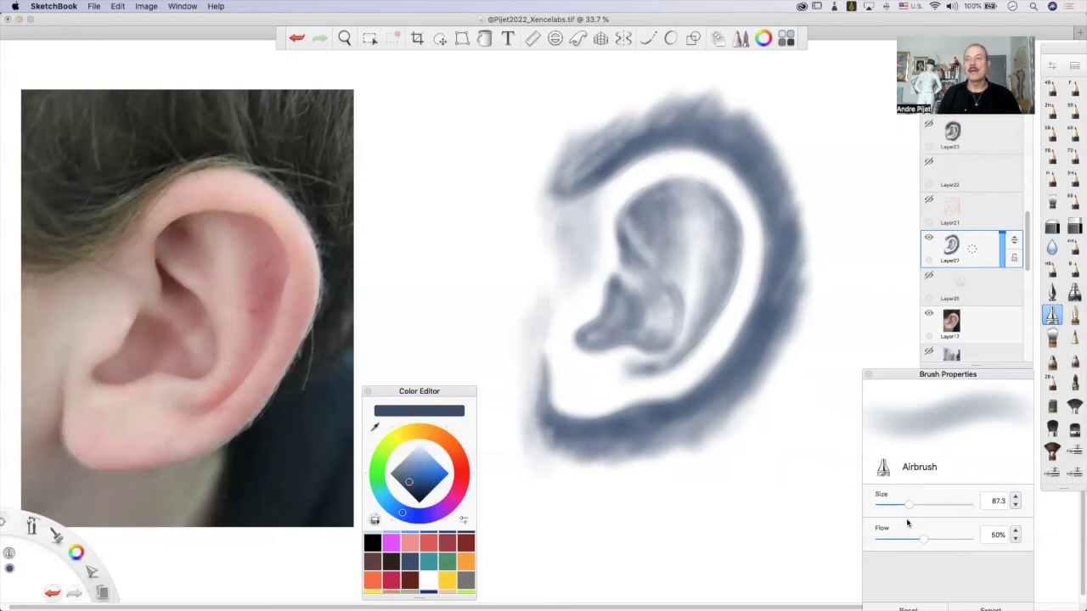
pyautogui.moveTo(909, 508); pyautogui.dragTo(887, 507)
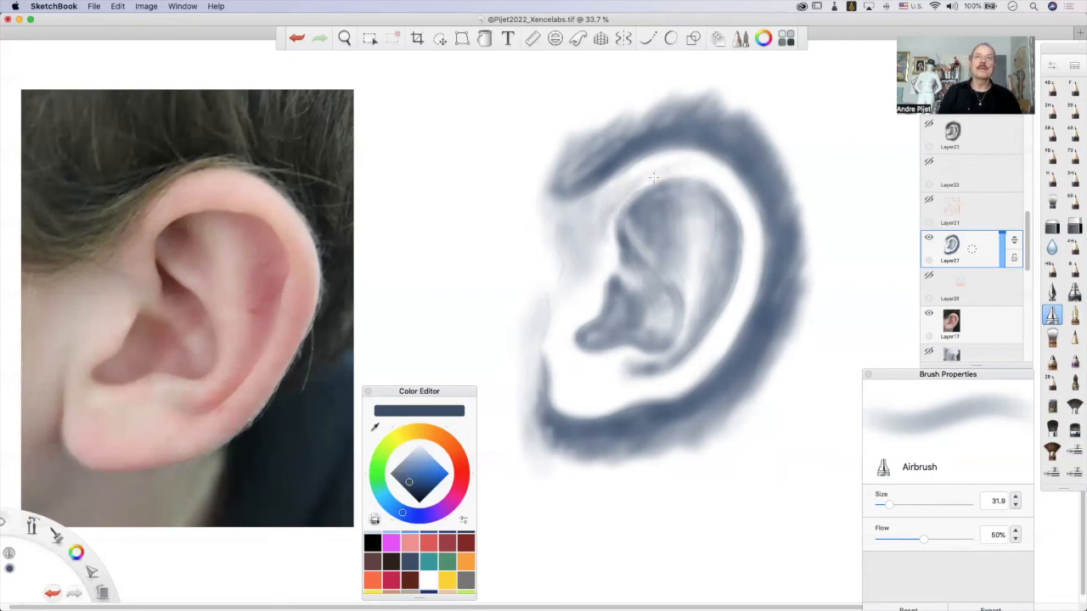
pyautogui.moveTo(889, 506); pyautogui.dragTo(896, 509)
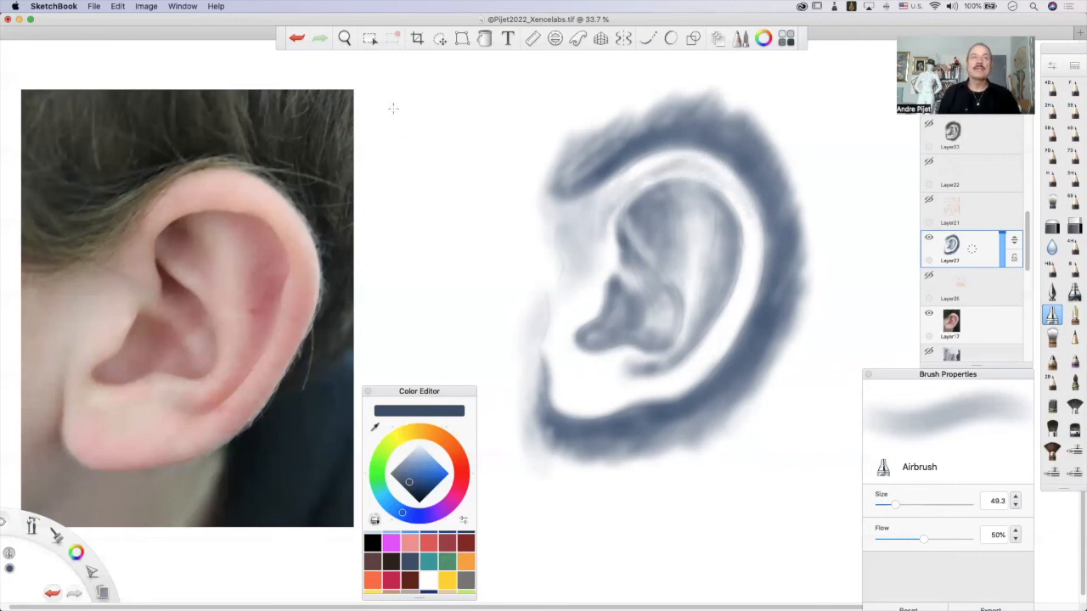
# Shade the back rim, its lower curve and the earlobe with light tone, undoing the trial stroke made away from the ear.
pyautogui.moveTo(393, 108); pyautogui.dragTo(503, 183)
pyautogui.press('super+z')
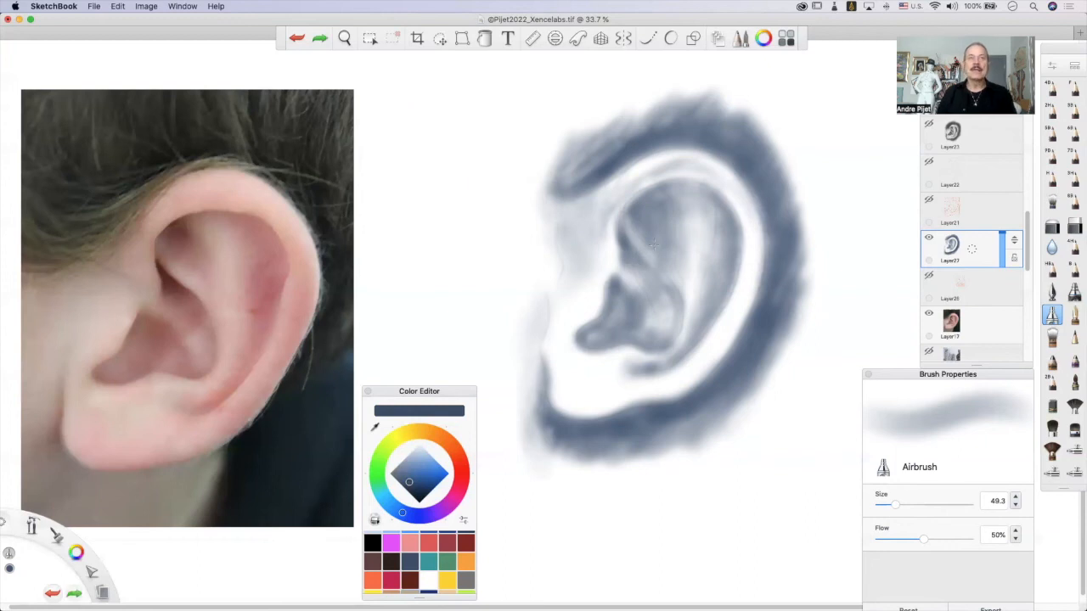
pyautogui.moveTo(761, 242)
pyautogui.mouseDown()
pyautogui.moveTo(741, 187)
pyautogui.moveTo(764, 270)
pyautogui.moveTo(753, 253)
pyautogui.moveTo(761, 238)
pyautogui.moveTo(728, 335)
pyautogui.moveTo(711, 355)
pyautogui.moveTo(732, 326)
pyautogui.moveTo(684, 384)
pyautogui.mouseUp()
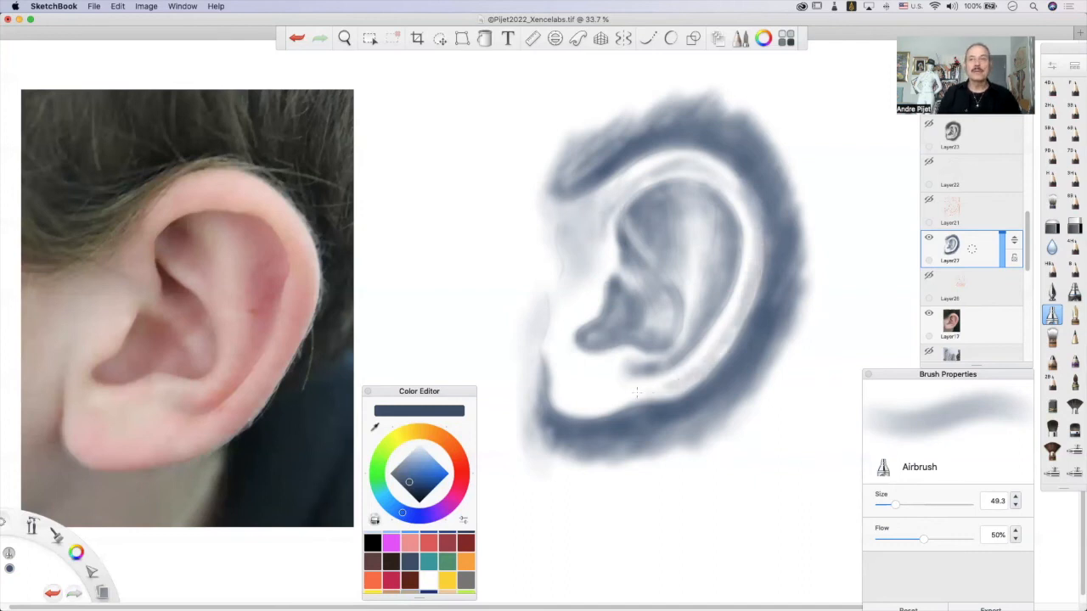
pyautogui.moveTo(619, 380)
pyautogui.mouseDown()
pyautogui.moveTo(641, 401)
pyautogui.moveTo(677, 391)
pyautogui.mouseUp()
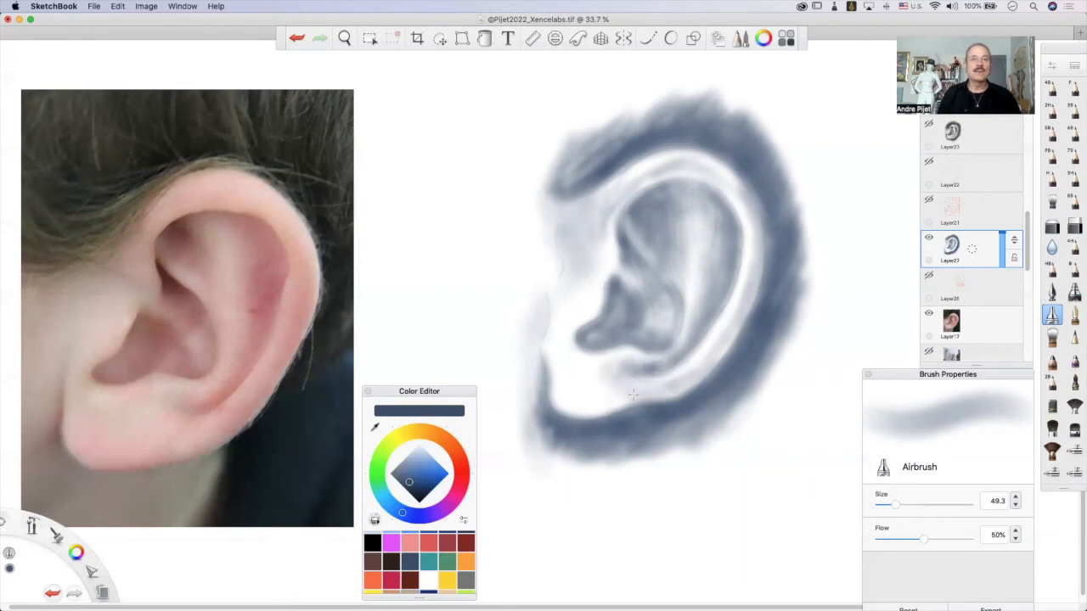
pyautogui.moveTo(564, 405)
pyautogui.mouseDown()
pyautogui.moveTo(617, 398)
pyautogui.moveTo(589, 406)
pyautogui.moveTo(624, 392)
pyautogui.moveTo(589, 407)
pyautogui.moveTo(626, 392)
pyautogui.moveTo(567, 405)
pyautogui.moveTo(565, 358)
pyautogui.moveTo(569, 395)
pyautogui.moveTo(580, 375)
pyautogui.moveTo(574, 402)
pyautogui.moveTo(600, 381)
pyautogui.mouseUp()
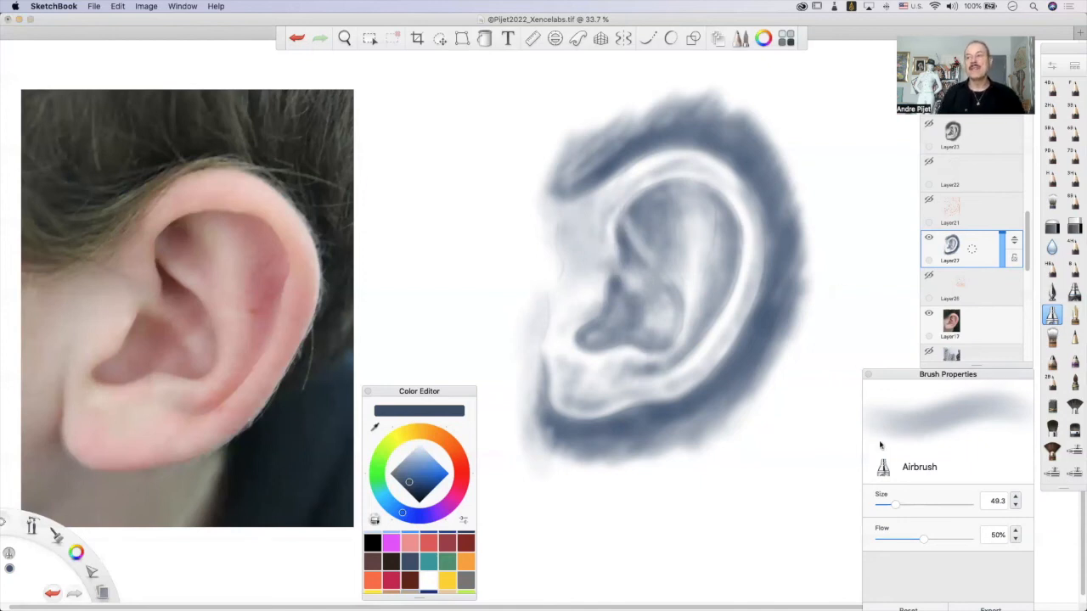
# Set the Airbrush to 100% flow and size 39.8, undo the 27.2-size trial stroke, and darken the hollow behind the upper front fold.
pyautogui.moveTo(924, 540); pyautogui.dragTo(1019, 535)
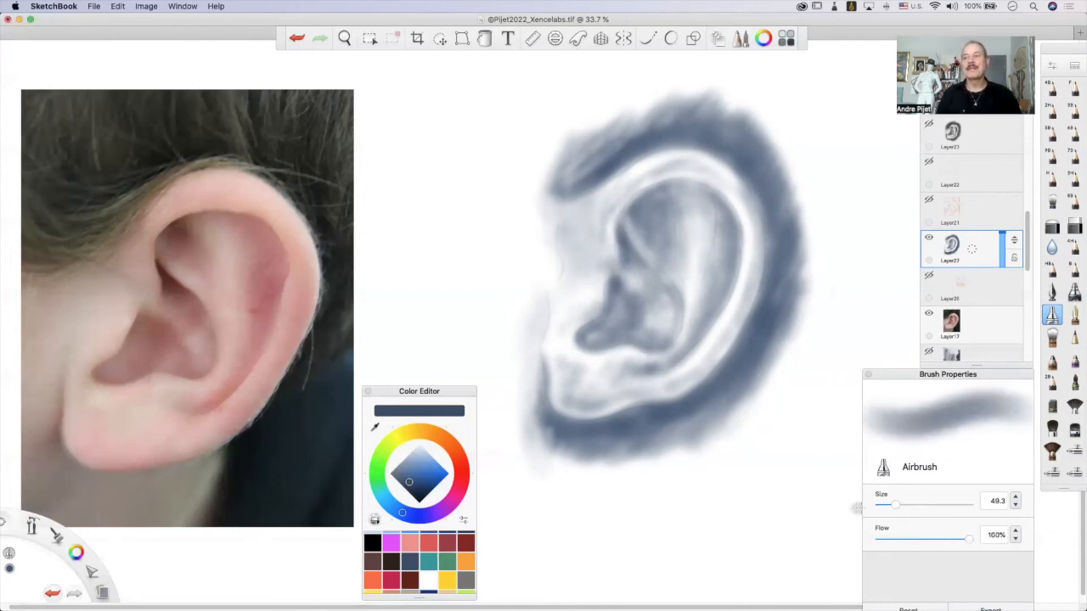
pyautogui.moveTo(900, 507); pyautogui.dragTo(887, 510)
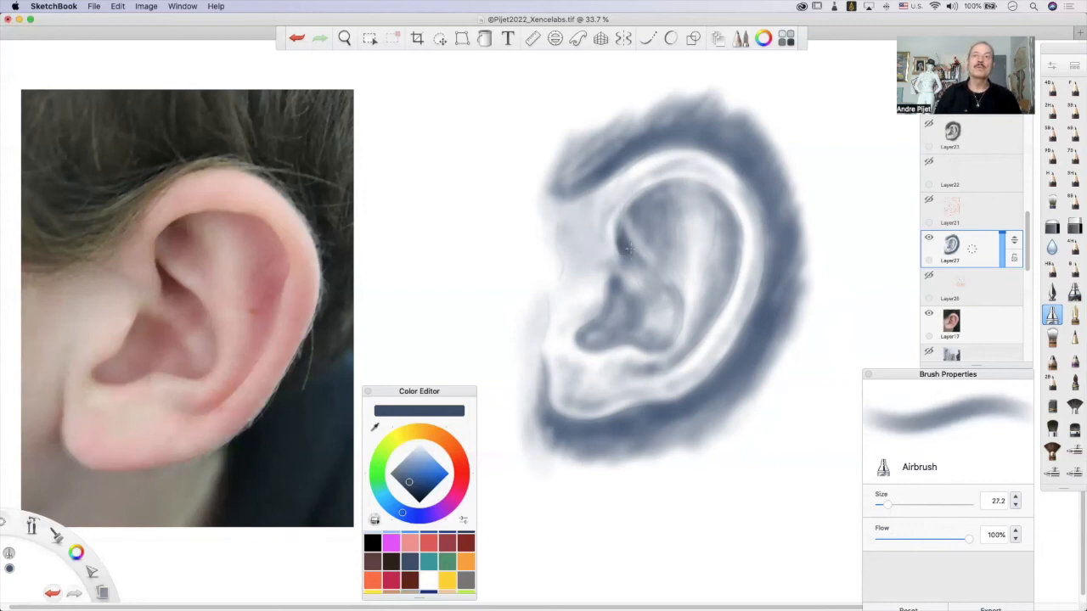
pyautogui.press('super+z')
pyautogui.moveTo(886, 512); pyautogui.dragTo(892, 511)
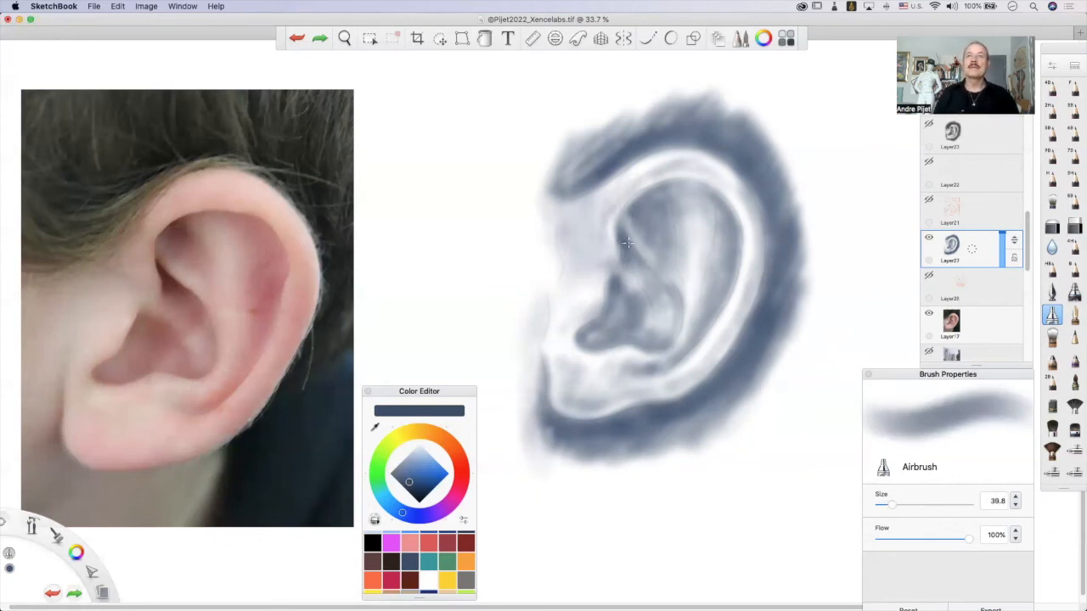
pyautogui.moveTo(626, 244); pyautogui.dragTo(631, 248)
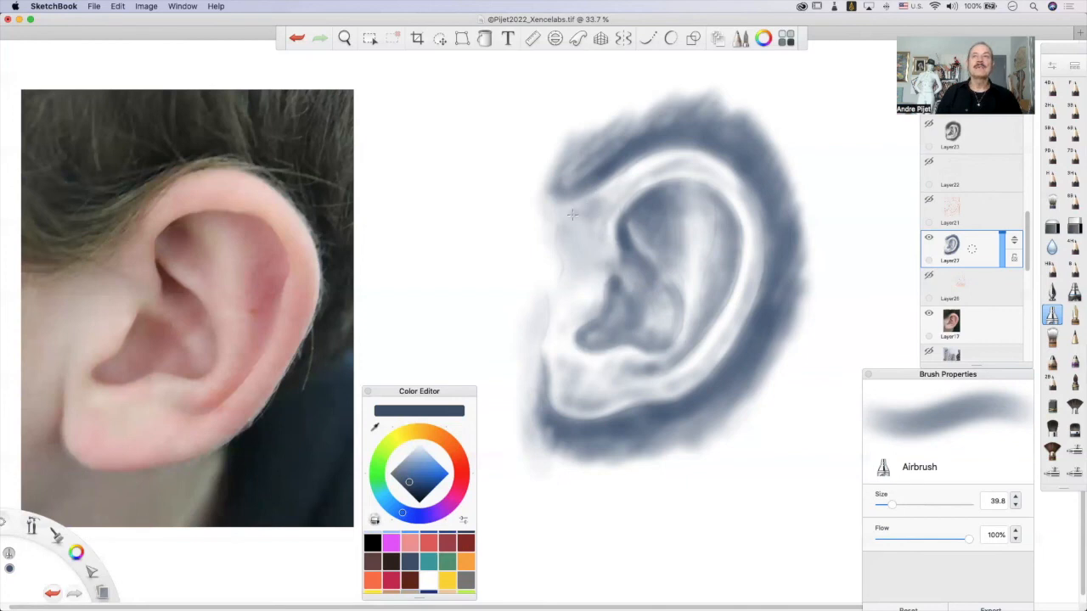
# Add tone in front of the upper ear and define the front edge of the earlobe with a darker line.
pyautogui.moveTo(597, 212)
pyautogui.mouseDown()
pyautogui.moveTo(593, 229)
pyautogui.moveTo(613, 199)
pyautogui.mouseUp()
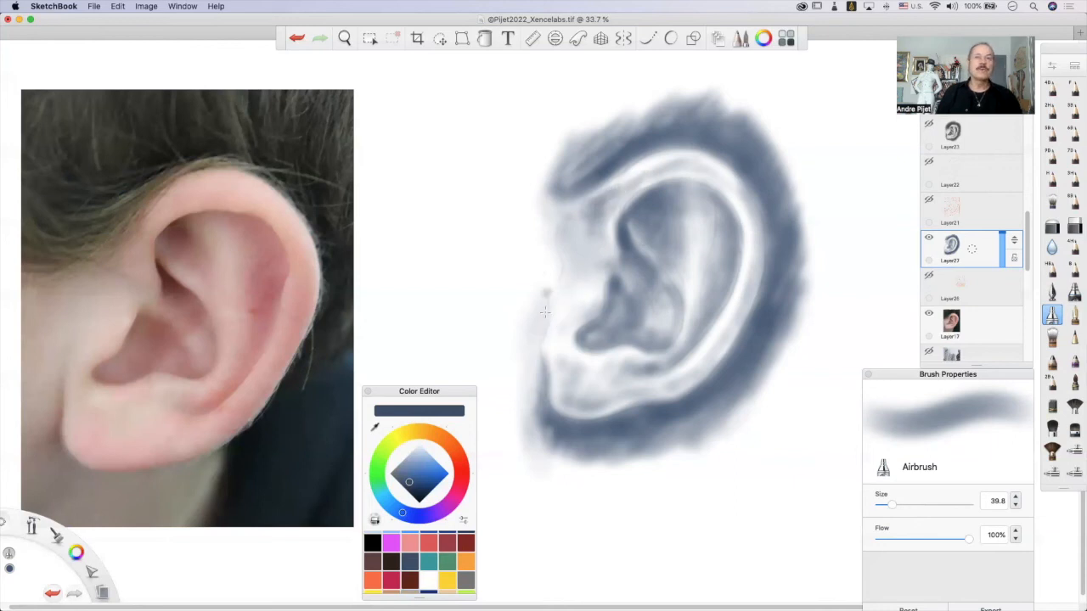
pyautogui.moveTo(544, 311)
pyautogui.mouseDown()
pyautogui.moveTo(540, 409)
pyautogui.moveTo(540, 353)
pyautogui.mouseUp()
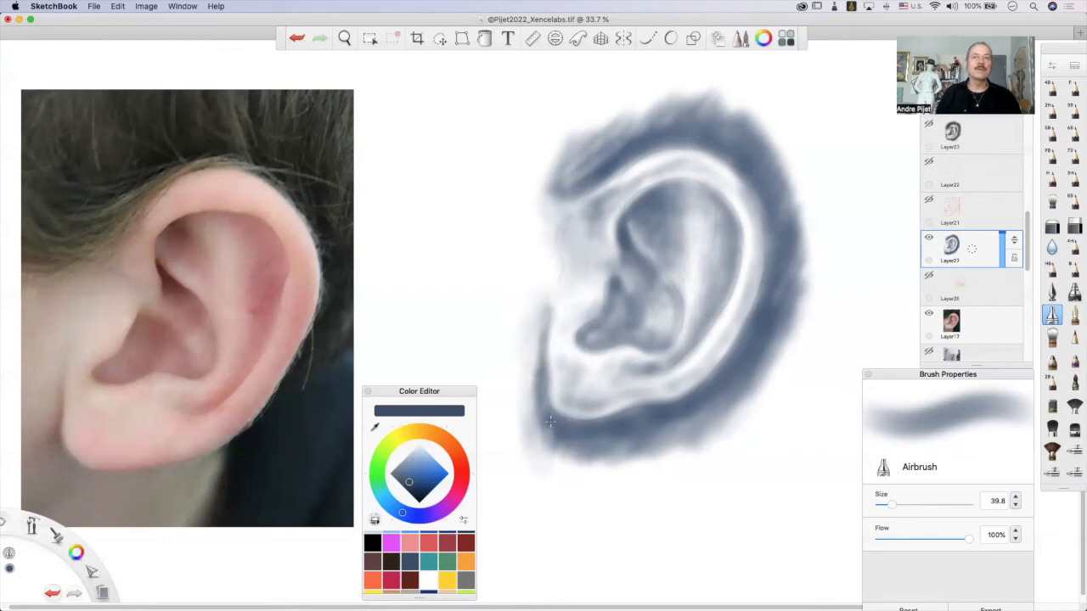
pyautogui.moveTo(551, 398); pyautogui.dragTo(567, 420)
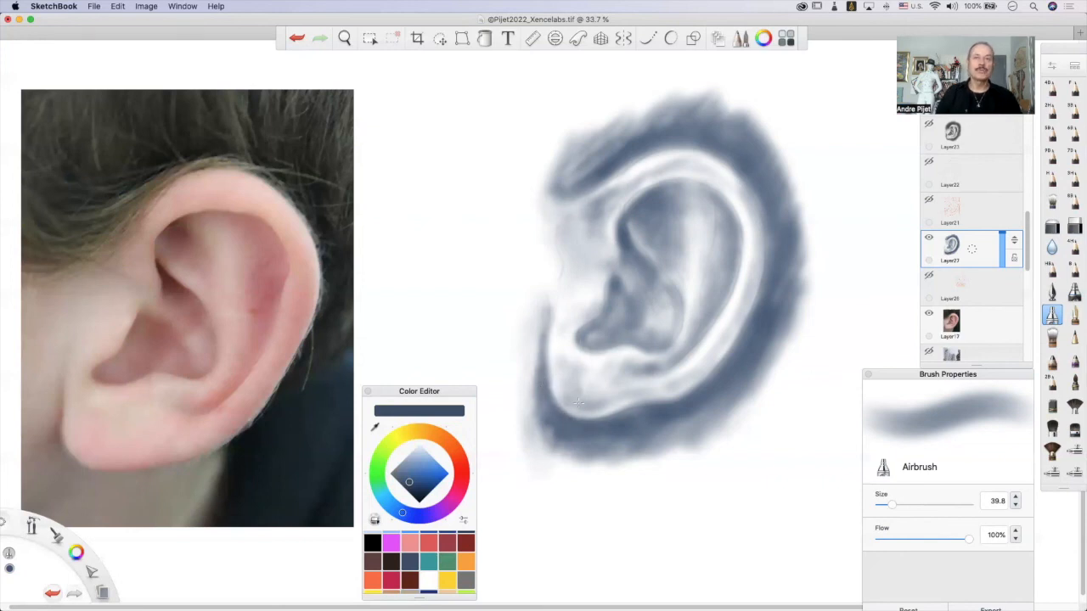
# Model the inside of the earlobe and the shadow beneath the bowl, undoing the stray stroke over the reference photo.
pyautogui.moveTo(589, 407)
pyautogui.mouseDown()
pyautogui.moveTo(598, 411)
pyautogui.moveTo(611, 383)
pyautogui.mouseUp()
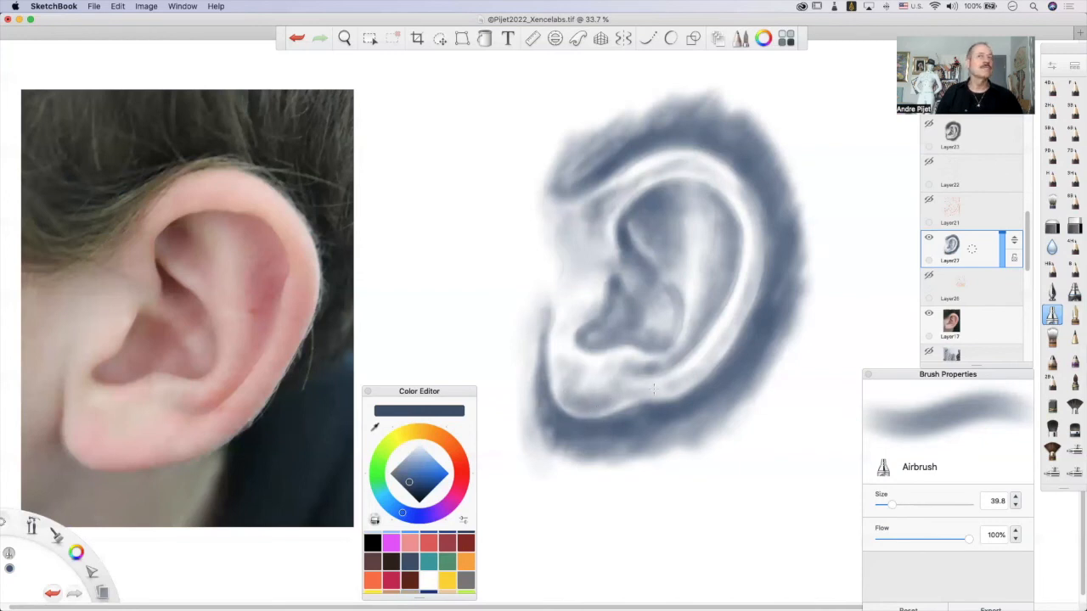
pyautogui.moveTo(90, 428)
pyautogui.mouseDown()
pyautogui.moveTo(136, 447)
pyautogui.moveTo(119, 450)
pyautogui.mouseUp()
pyautogui.press('super+z')
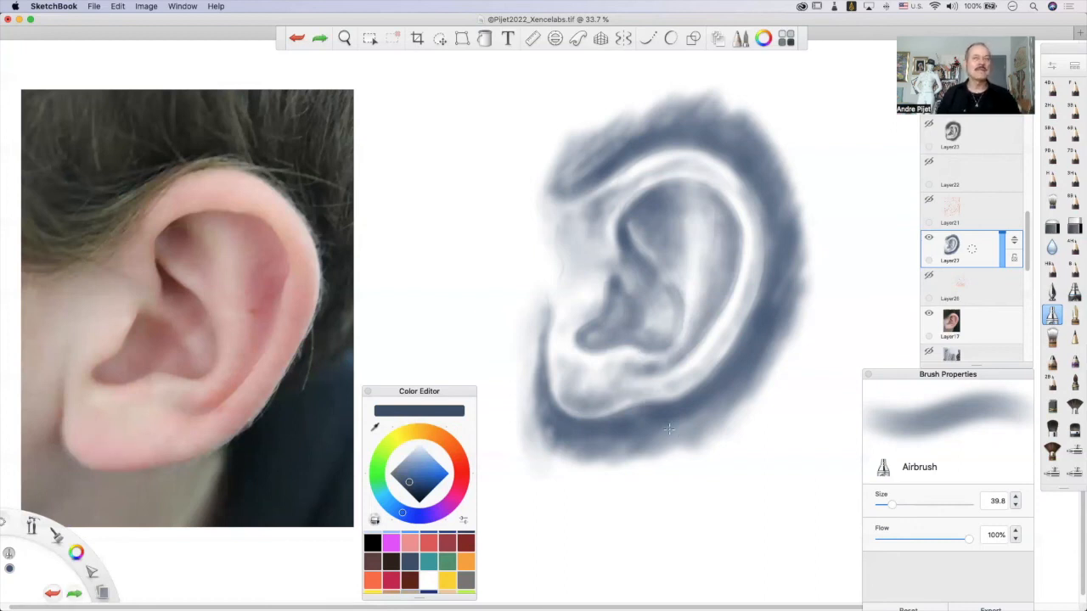
pyautogui.moveTo(579, 382); pyautogui.dragTo(582, 405)
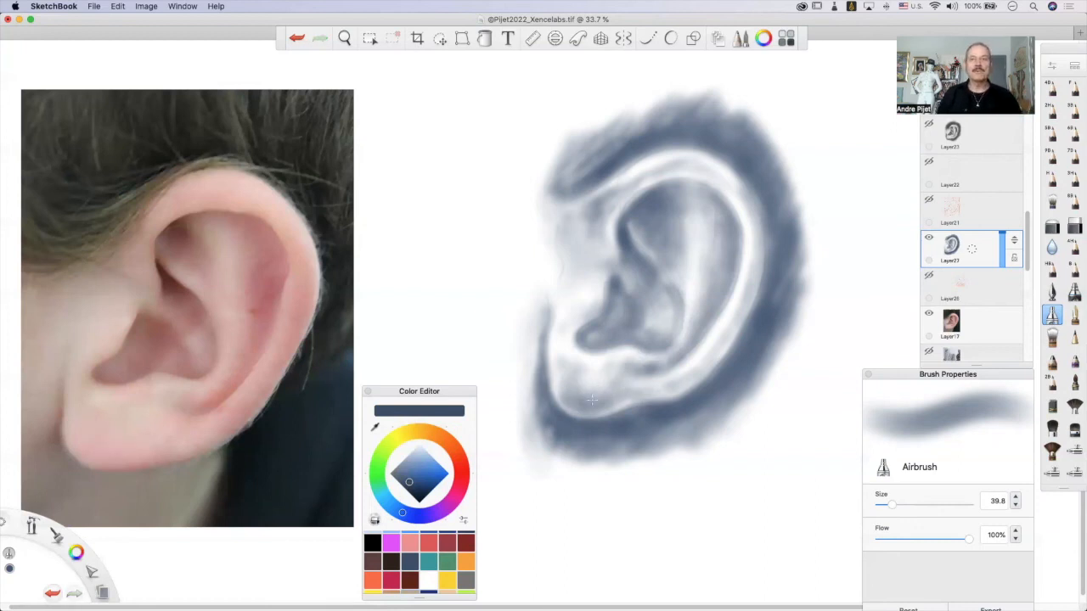
pyautogui.moveTo(663, 376)
pyautogui.mouseDown()
pyautogui.moveTo(665, 367)
pyautogui.moveTo(635, 372)
pyautogui.moveTo(617, 394)
pyautogui.moveTo(681, 354)
pyautogui.mouseUp()
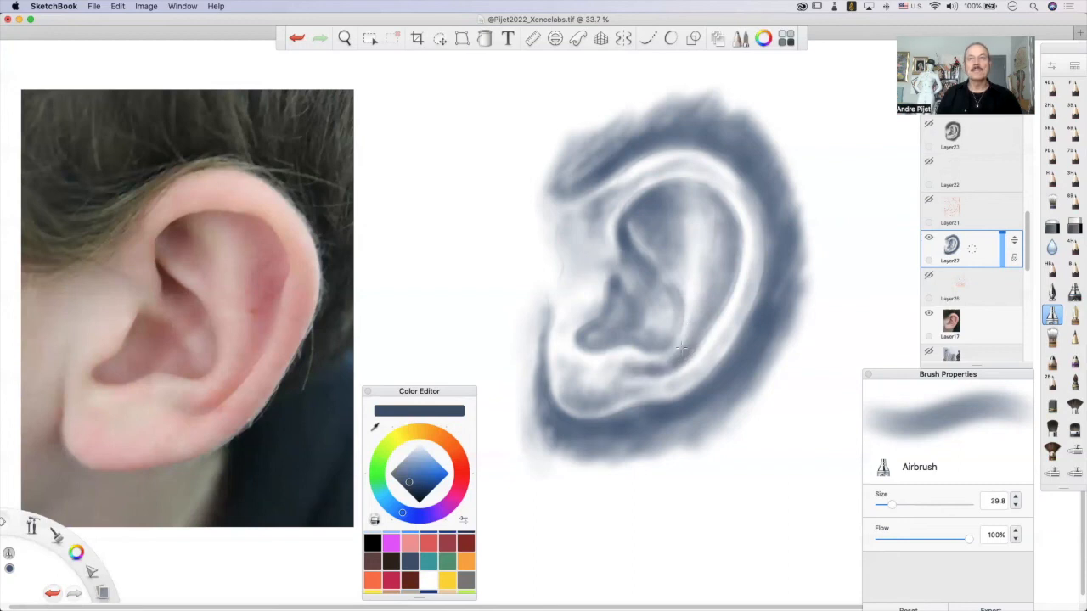
# Deepen the groove inside the outer rim from top to bottom and darken the back of the inner bowl.
pyautogui.moveTo(700, 322)
pyautogui.mouseDown()
pyautogui.moveTo(694, 345)
pyautogui.moveTo(728, 299)
pyautogui.mouseUp()
pyautogui.moveTo(726, 181); pyautogui.dragTo(723, 192)
pyautogui.moveTo(738, 235)
pyautogui.mouseDown()
pyautogui.moveTo(739, 280)
pyautogui.moveTo(725, 304)
pyautogui.moveTo(739, 231)
pyautogui.moveTo(723, 200)
pyautogui.moveTo(737, 240)
pyautogui.mouseUp()
pyautogui.moveTo(712, 206)
pyautogui.mouseDown()
pyautogui.moveTo(712, 315)
pyautogui.moveTo(719, 287)
pyautogui.mouseUp()
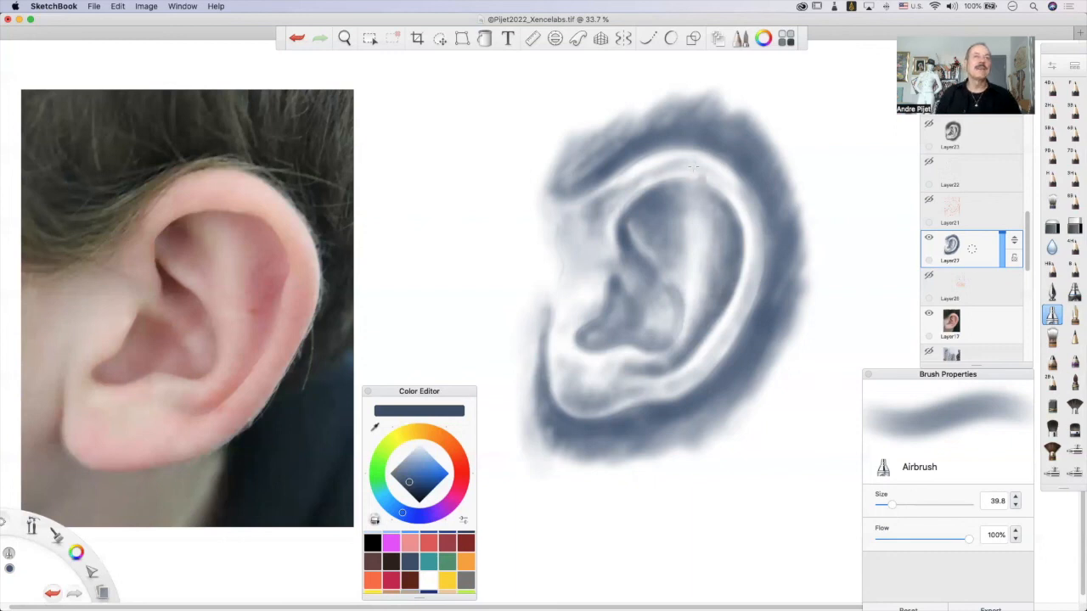
pyautogui.moveTo(659, 185)
pyautogui.mouseDown()
pyautogui.moveTo(695, 182)
pyautogui.moveTo(728, 213)
pyautogui.mouseUp()
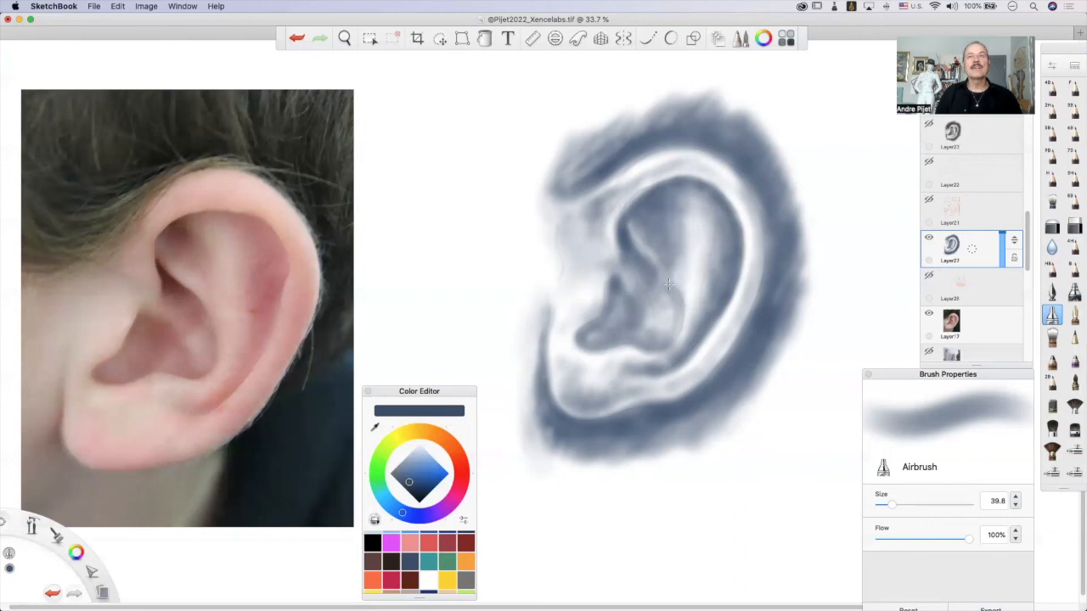
pyautogui.moveTo(670, 265); pyautogui.dragTo(674, 317)
pyautogui.moveTo(679, 326)
pyautogui.mouseDown()
pyautogui.moveTo(686, 307)
pyautogui.moveTo(667, 326)
pyautogui.moveTo(678, 311)
pyautogui.mouseUp()
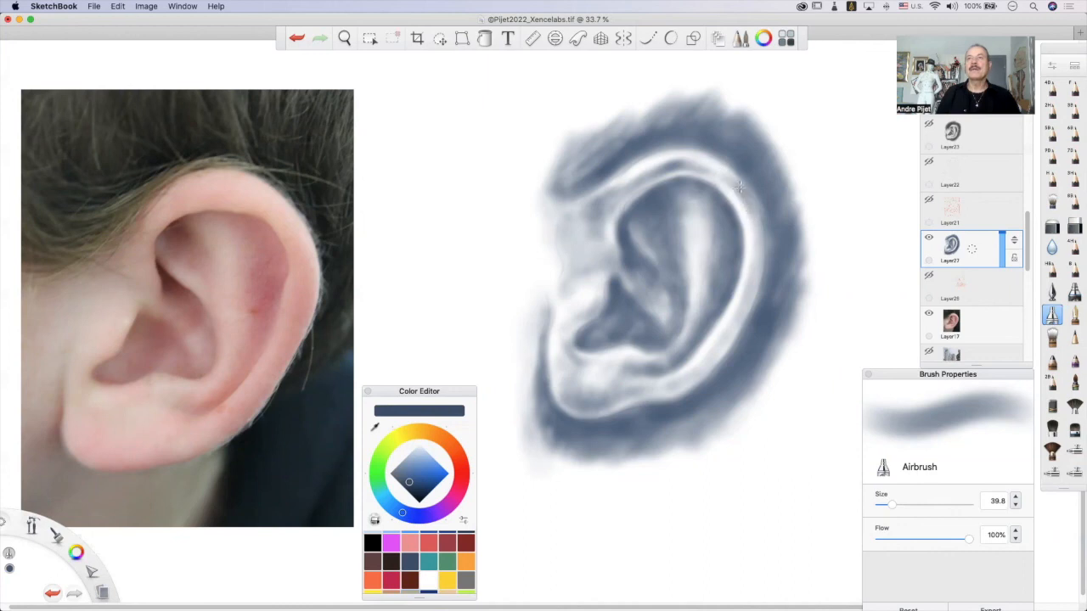
# Shade the outer side of the back rim from its upper curve down to the lobe, leaving a narrow light ridge.
pyautogui.moveTo(745, 198); pyautogui.dragTo(755, 289)
pyautogui.moveTo(754, 217); pyautogui.dragTo(748, 310)
pyautogui.moveTo(741, 194); pyautogui.dragTo(756, 277)
pyautogui.moveTo(748, 216)
pyautogui.mouseDown()
pyautogui.moveTo(745, 292)
pyautogui.moveTo(726, 340)
pyautogui.mouseUp()
pyautogui.moveTo(748, 294)
pyautogui.mouseDown()
pyautogui.moveTo(708, 360)
pyautogui.moveTo(732, 327)
pyautogui.moveTo(682, 373)
pyautogui.mouseUp()
pyautogui.moveTo(729, 322)
pyautogui.mouseDown()
pyautogui.moveTo(680, 377)
pyautogui.moveTo(704, 368)
pyautogui.moveTo(732, 331)
pyautogui.mouseUp()
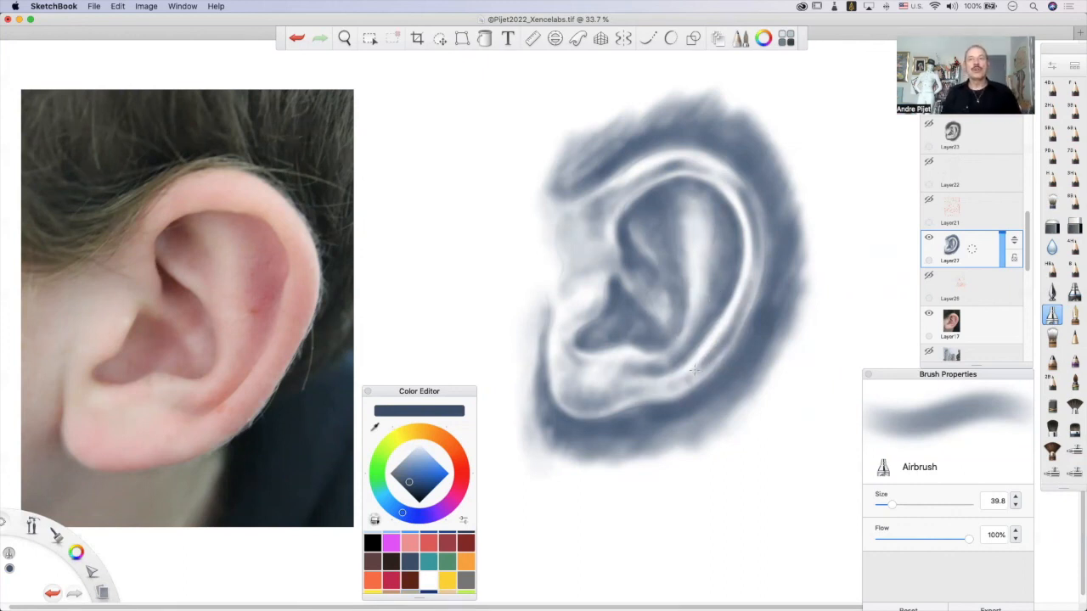
pyautogui.moveTo(698, 368); pyautogui.dragTo(678, 389)
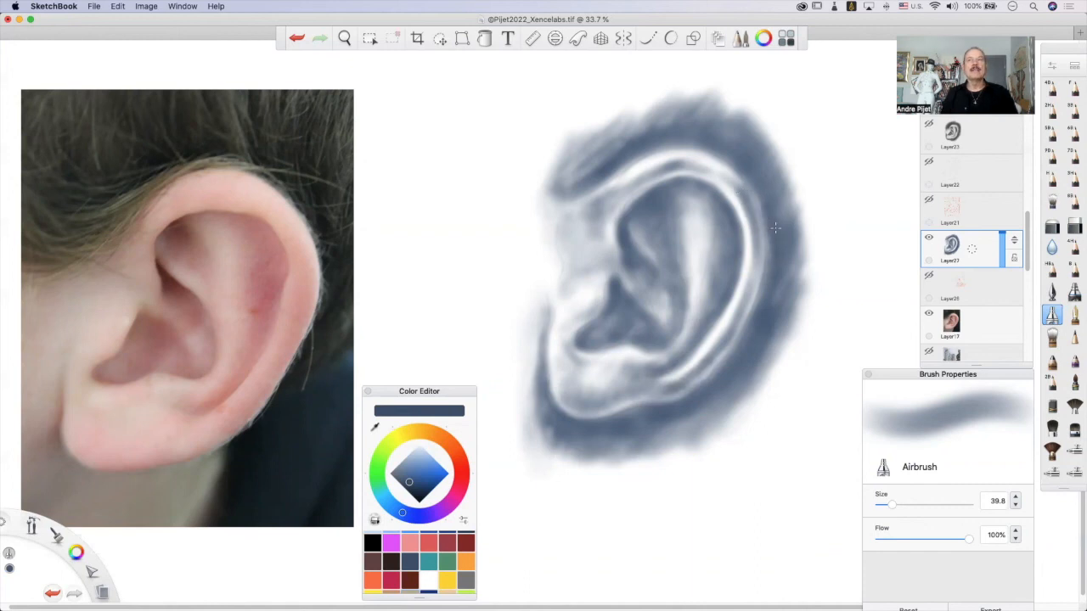
# Build up the dark background band behind, above and below the ear, sharpening the rim's outer contour.
pyautogui.moveTo(701, 396); pyautogui.dragTo(699, 389)
pyautogui.moveTo(734, 163); pyautogui.dragTo(758, 175)
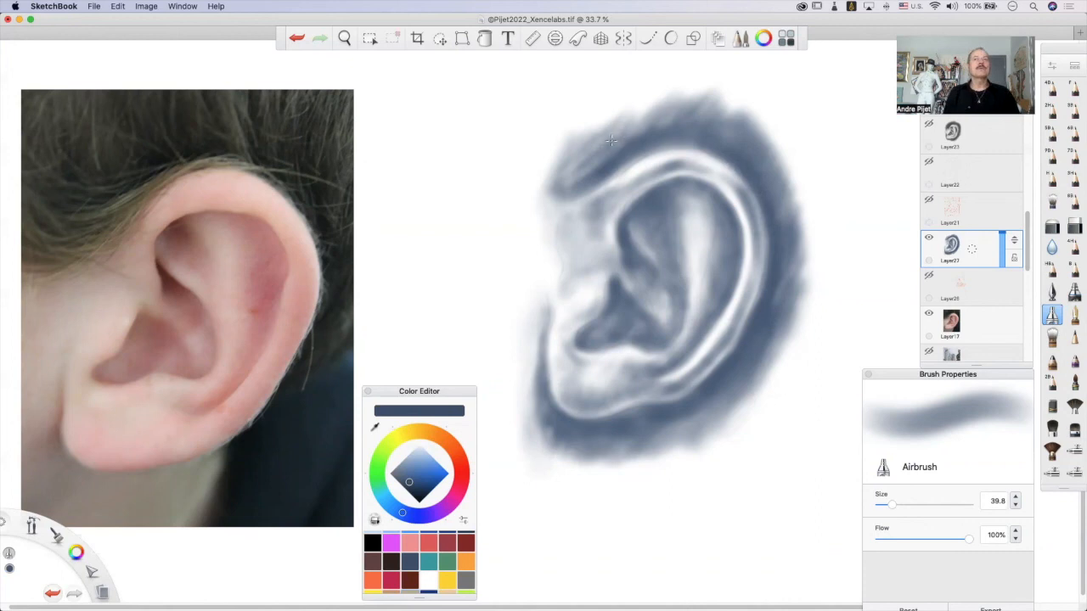
pyautogui.moveTo(595, 179)
pyautogui.mouseDown()
pyautogui.moveTo(663, 146)
pyautogui.moveTo(690, 143)
pyautogui.moveTo(723, 159)
pyautogui.mouseUp()
pyautogui.moveTo(585, 137)
pyautogui.mouseDown()
pyautogui.moveTo(588, 172)
pyautogui.moveTo(629, 112)
pyautogui.moveTo(634, 145)
pyautogui.moveTo(663, 137)
pyautogui.moveTo(703, 96)
pyautogui.moveTo(719, 96)
pyautogui.moveTo(722, 140)
pyautogui.mouseUp()
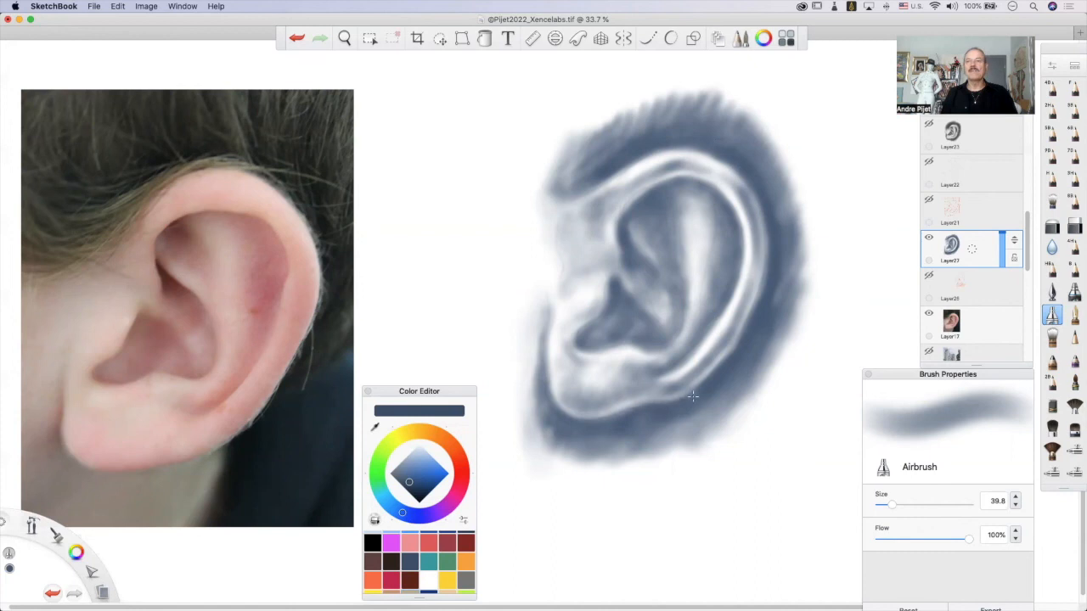
pyautogui.moveTo(693, 395); pyautogui.dragTo(703, 381)
pyautogui.moveTo(640, 426)
pyautogui.mouseDown()
pyautogui.moveTo(669, 408)
pyautogui.moveTo(664, 439)
pyautogui.moveTo(740, 378)
pyautogui.mouseUp()
pyautogui.moveTo(795, 182); pyautogui.dragTo(790, 238)
# Refine the dark contour beneath the earlobe, undoing the trial strokes and redrawing its lower front edge.
pyautogui.moveTo(553, 406); pyautogui.dragTo(562, 422)
pyautogui.press('super+z')
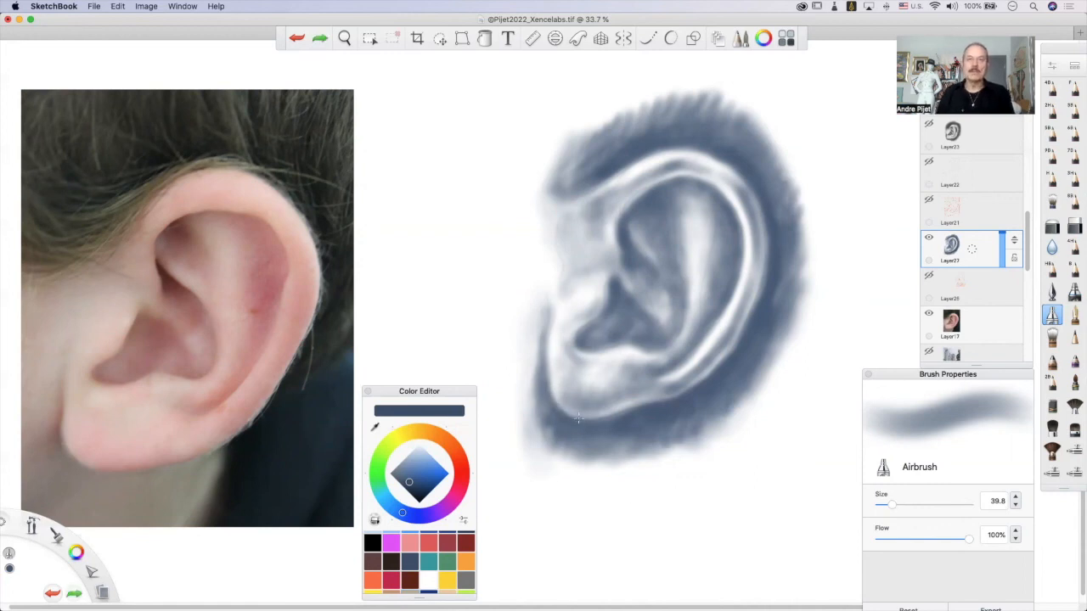
pyautogui.moveTo(553, 403); pyautogui.dragTo(594, 416)
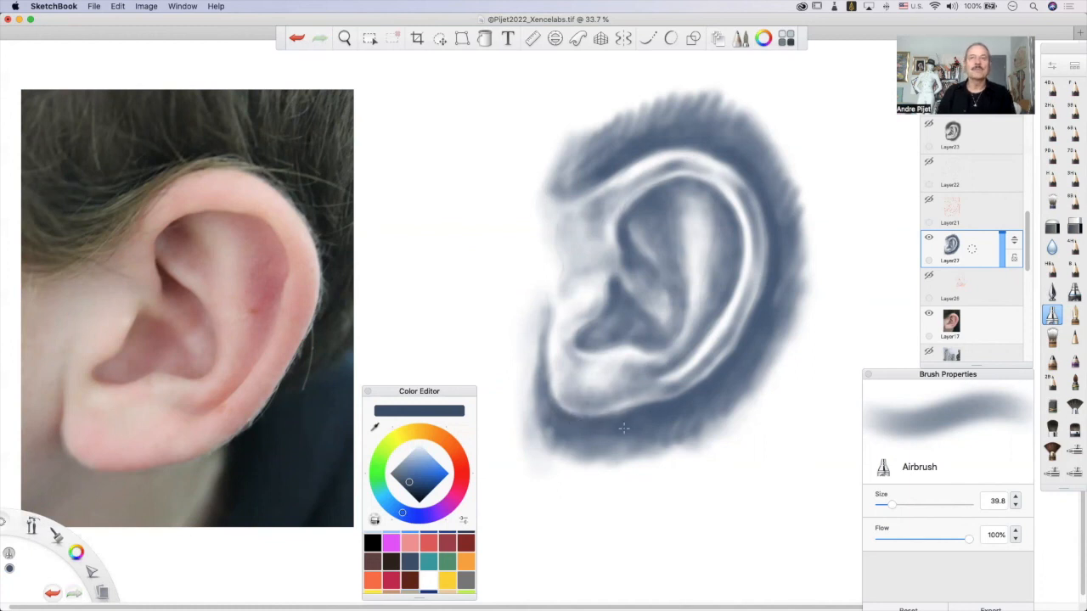
pyautogui.press('super+z')
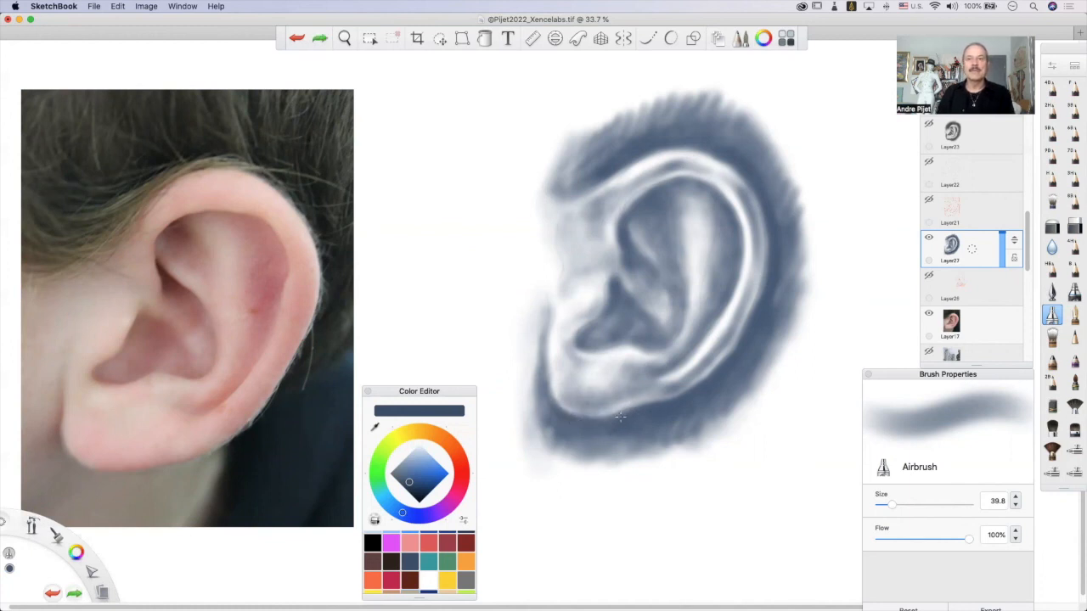
pyautogui.moveTo(561, 411)
pyautogui.mouseDown()
pyautogui.moveTo(521, 333)
pyautogui.moveTo(547, 356)
pyautogui.moveTo(552, 403)
pyautogui.mouseUp()
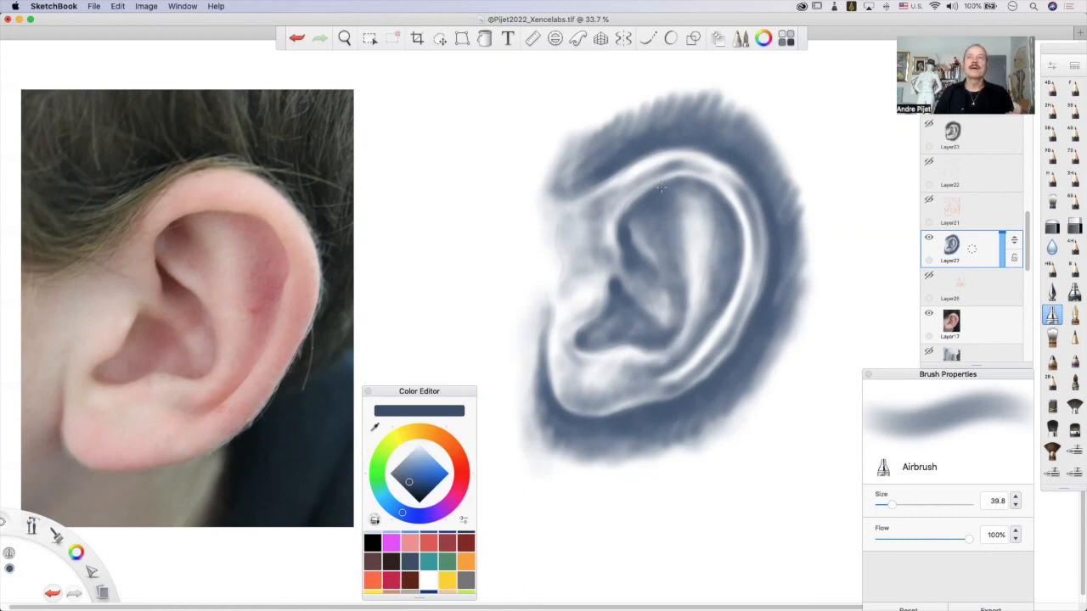
# Darken the upper inner hollow beside the central ridge and the background above the upper front rim.
pyautogui.moveTo(659, 214); pyautogui.dragTo(677, 243)
pyautogui.moveTo(681, 201)
pyautogui.mouseDown()
pyautogui.moveTo(688, 197)
pyautogui.moveTo(683, 308)
pyautogui.mouseUp()
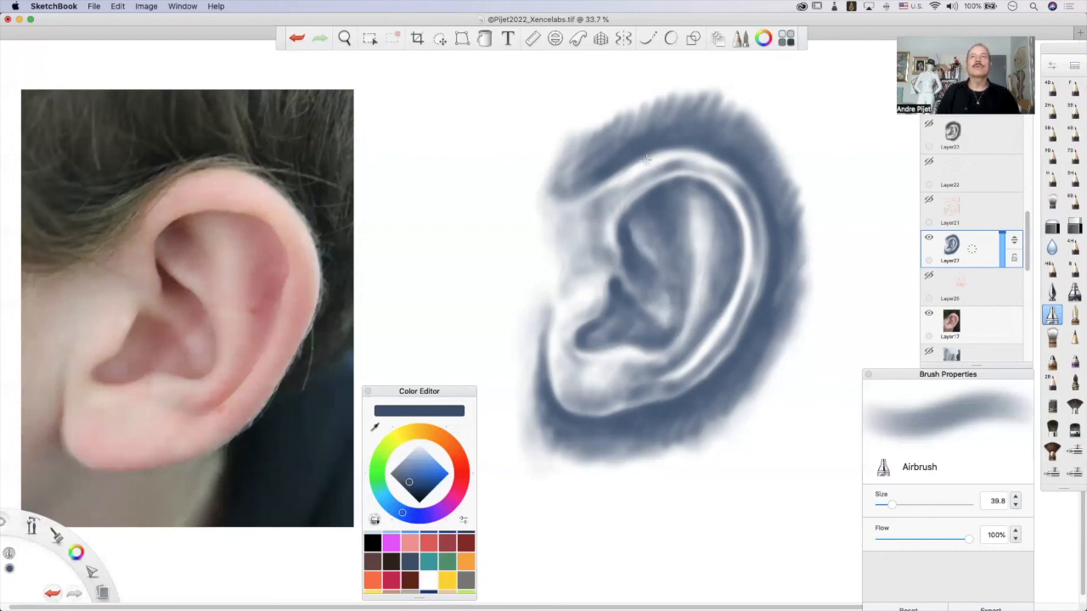
pyautogui.moveTo(584, 185)
pyautogui.mouseDown()
pyautogui.moveTo(601, 172)
pyautogui.moveTo(568, 177)
pyautogui.moveTo(581, 152)
pyautogui.moveTo(566, 184)
pyautogui.moveTo(607, 166)
pyautogui.mouseUp()
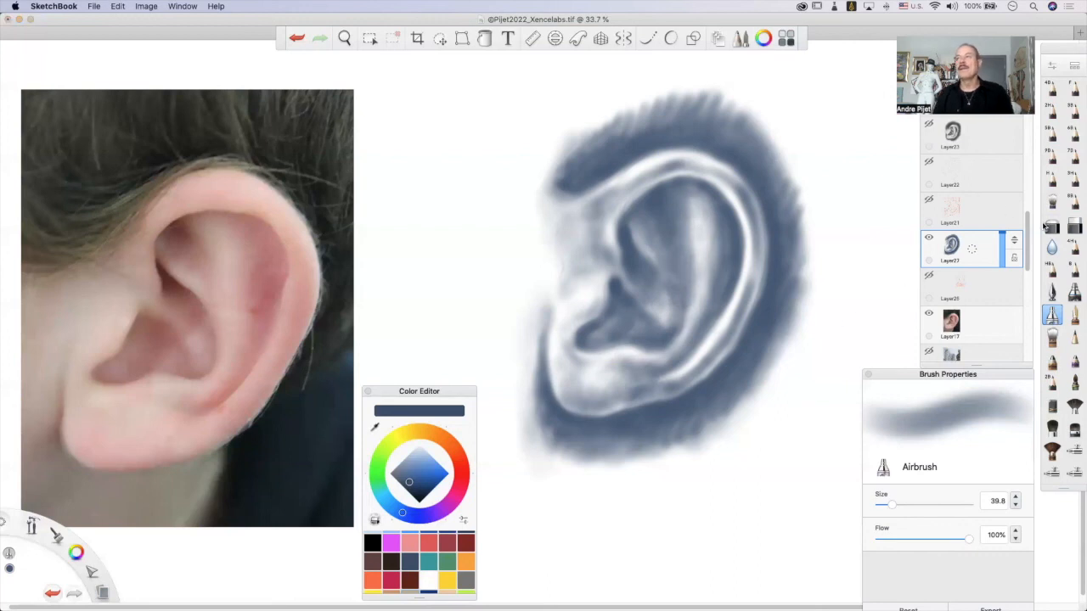
# Lighten the inner fold running down to the central ridge using the Soft Eraser at size 34.5.
pyautogui.click(1051, 225)
pyautogui.moveTo(640, 233); pyautogui.dragTo(687, 304)
pyautogui.moveTo(661, 254)
pyautogui.mouseDown()
pyautogui.moveTo(676, 265)
pyautogui.moveTo(684, 309)
pyautogui.mouseUp()
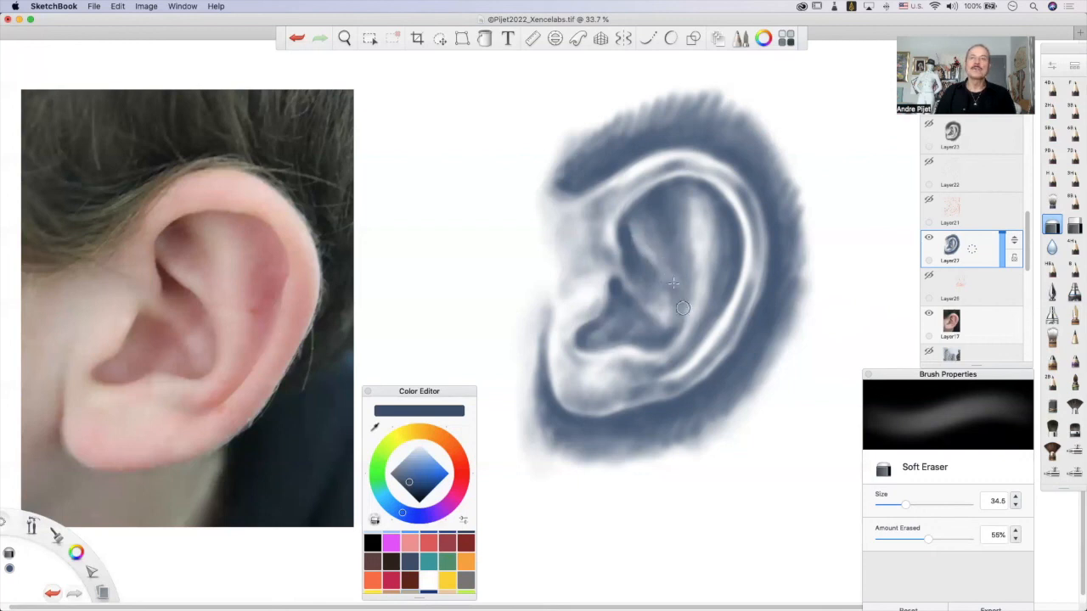
pyautogui.moveTo(667, 271); pyautogui.dragTo(685, 311)
pyautogui.moveTo(652, 257)
pyautogui.mouseDown()
pyautogui.moveTo(682, 298)
pyautogui.moveTo(696, 279)
pyautogui.moveTo(692, 297)
pyautogui.moveTo(693, 248)
pyautogui.mouseUp()
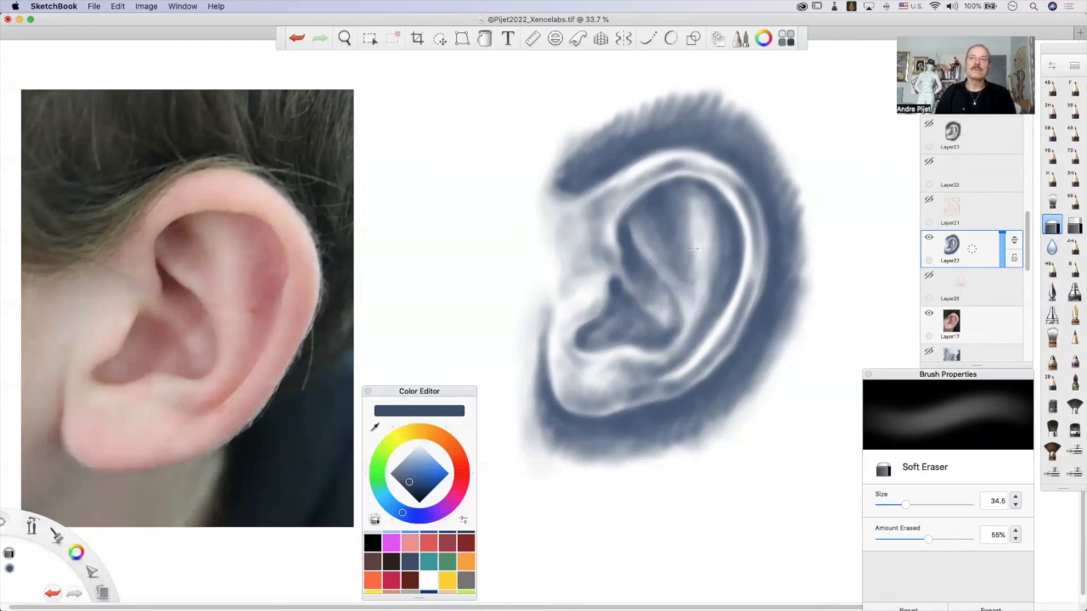
pyautogui.moveTo(685, 289); pyautogui.dragTo(667, 240)
pyautogui.moveTo(677, 277); pyautogui.dragTo(674, 260)
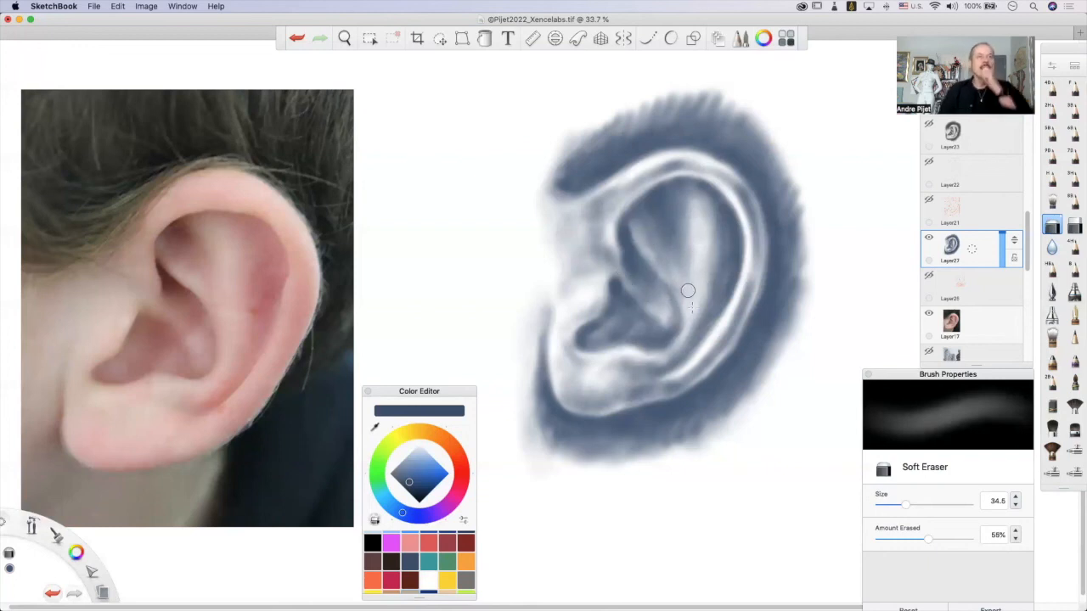
# Deepen the dark contour in front of the earlobe and along the upper front rim with the Airbrush at size 39.8.
pyautogui.click(1051, 316)
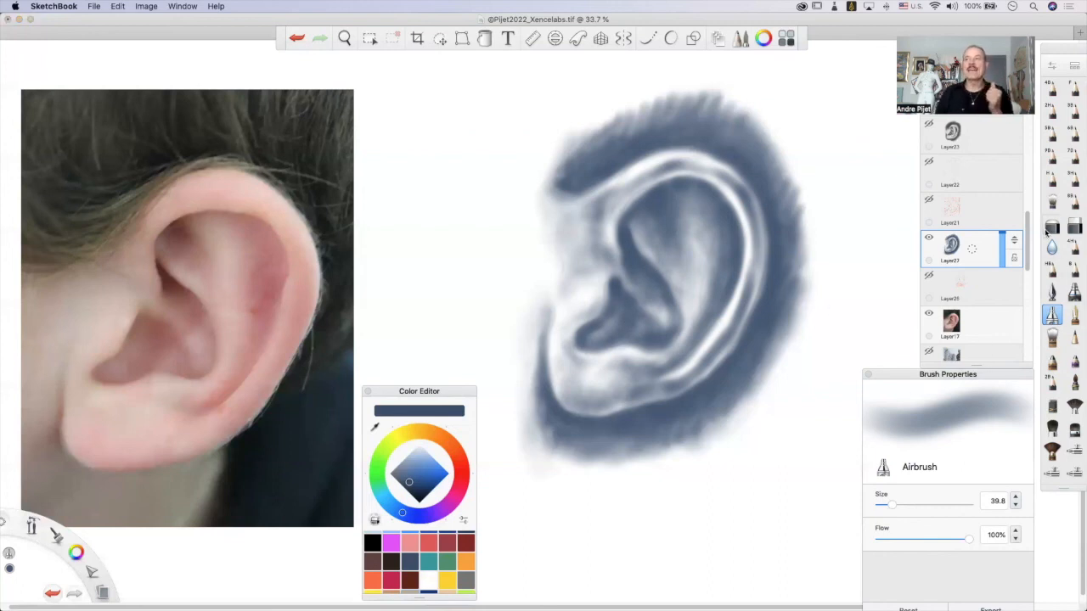
pyautogui.click(1052, 226)
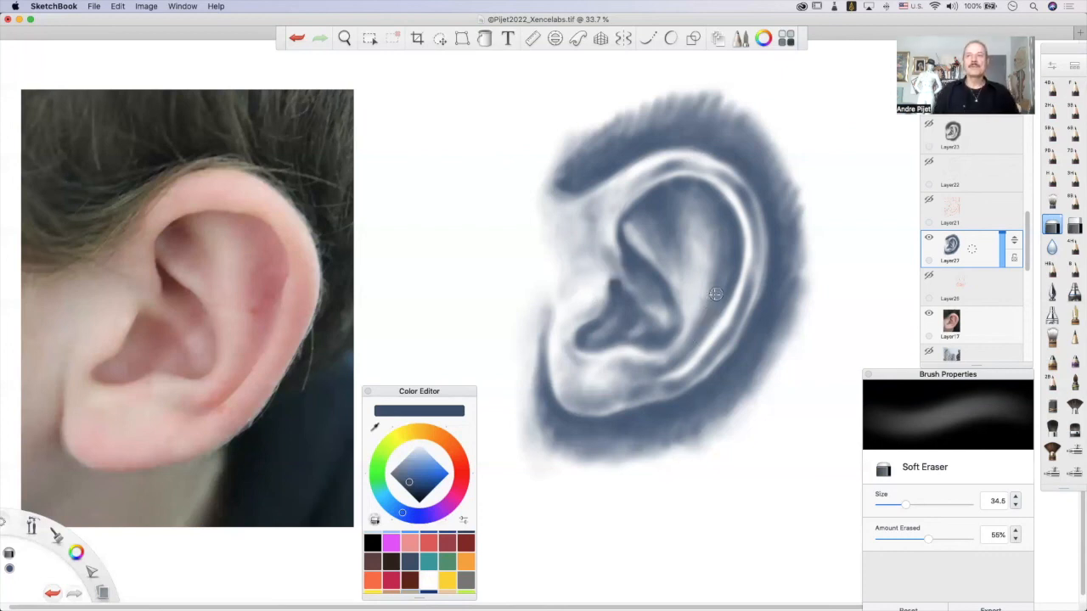
pyautogui.click(1052, 315)
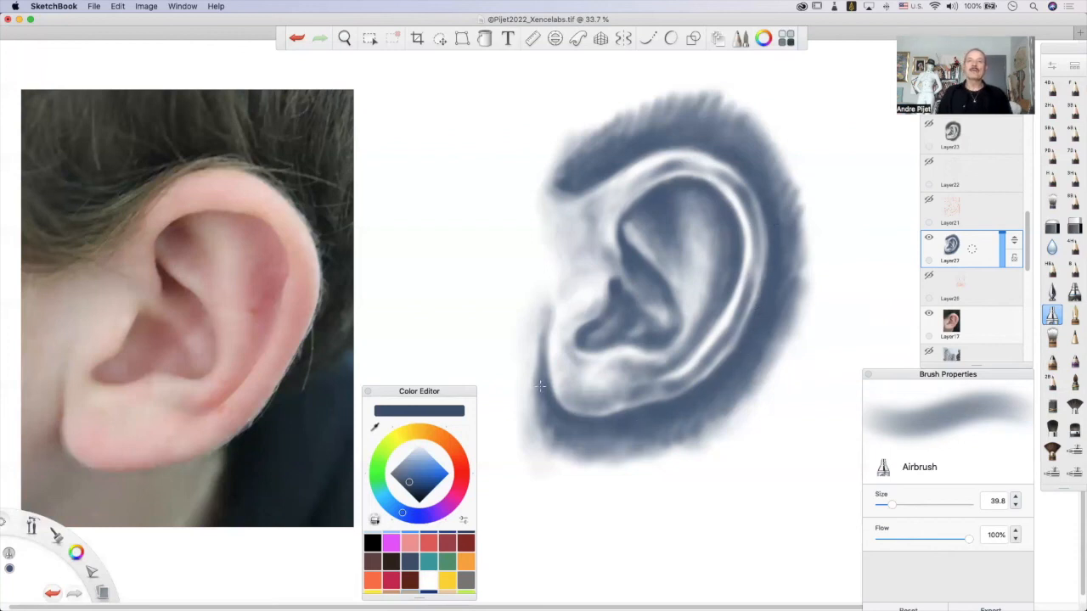
pyautogui.moveTo(548, 375); pyautogui.dragTo(552, 404)
pyautogui.moveTo(606, 173)
pyautogui.mouseDown()
pyautogui.moveTo(586, 182)
pyautogui.moveTo(625, 167)
pyautogui.mouseUp()
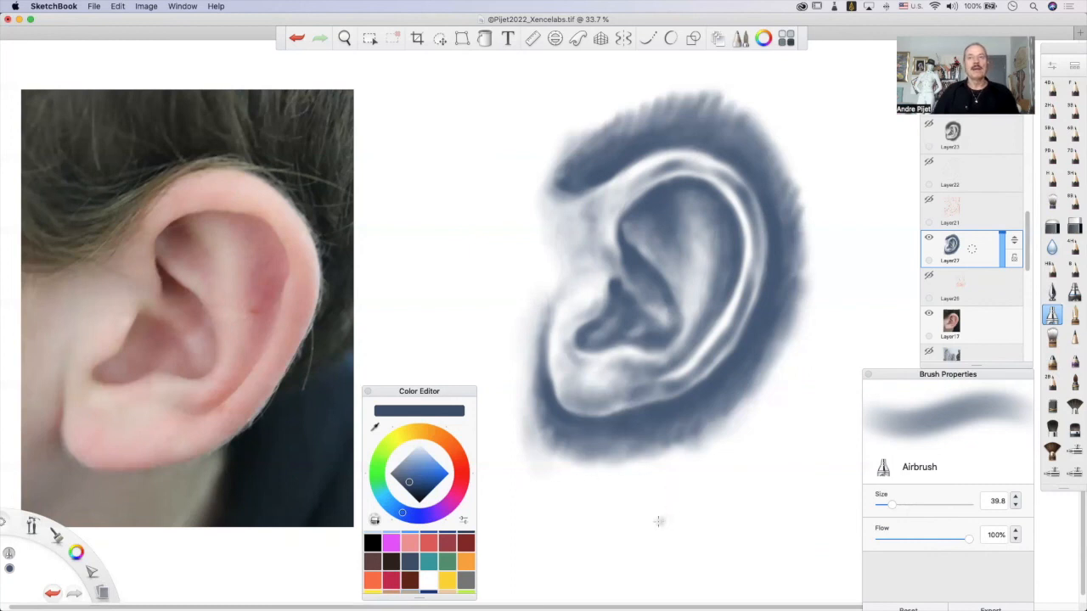
# Shade the light fold inside the ear down toward the outer hollow with the Airbrush at size 39.8.
pyautogui.hscroll(-1, 714, 520)
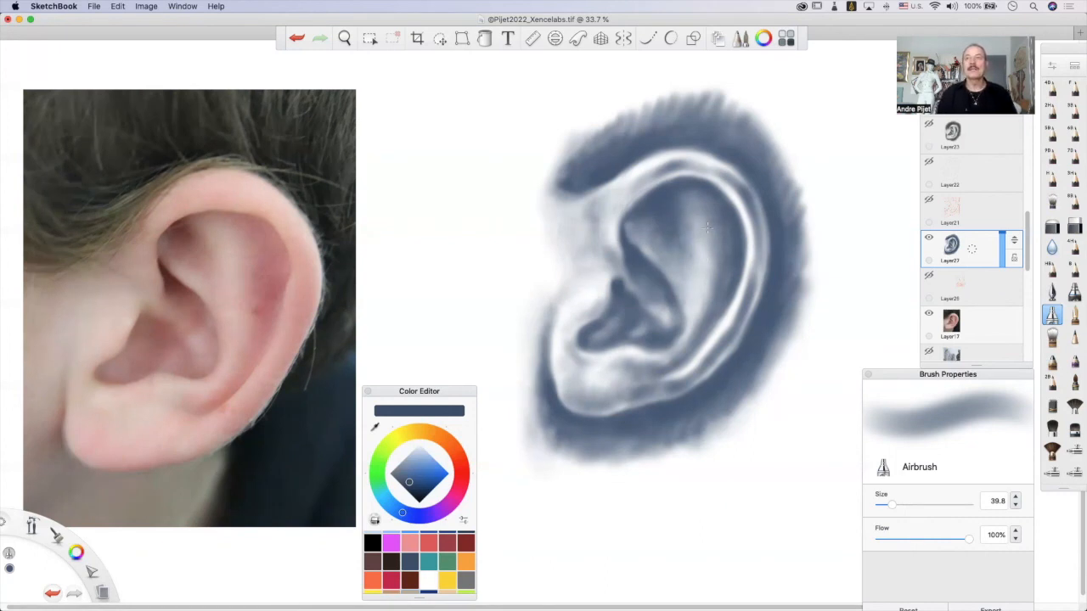
pyautogui.moveTo(715, 288)
pyautogui.mouseDown()
pyautogui.moveTo(707, 270)
pyautogui.moveTo(702, 316)
pyautogui.mouseUp()
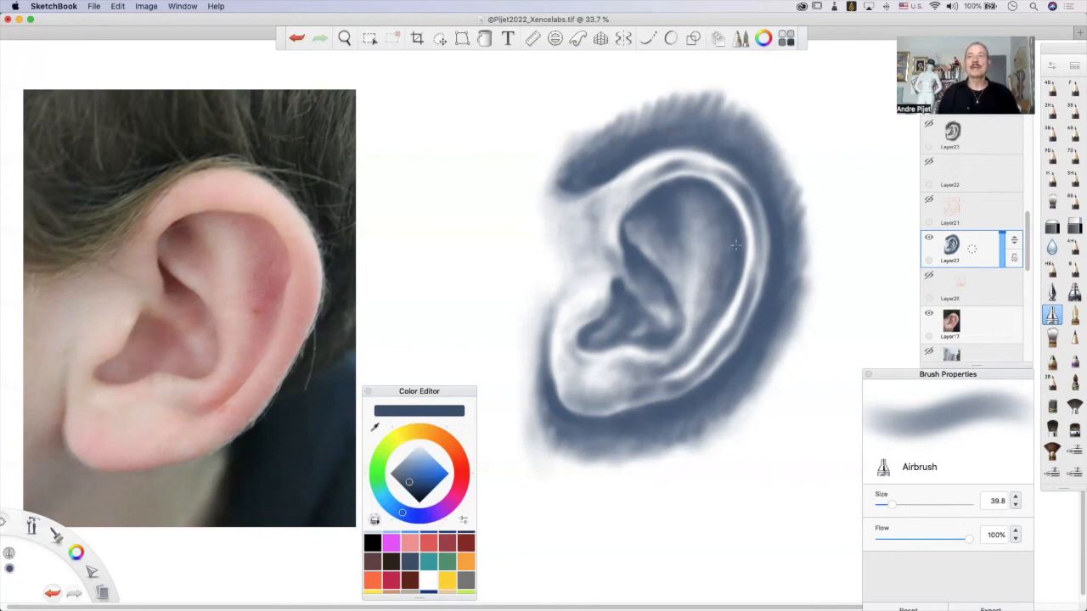
# Switch to the Soft Eraser at size 34.5.
pyautogui.click(1052, 225)
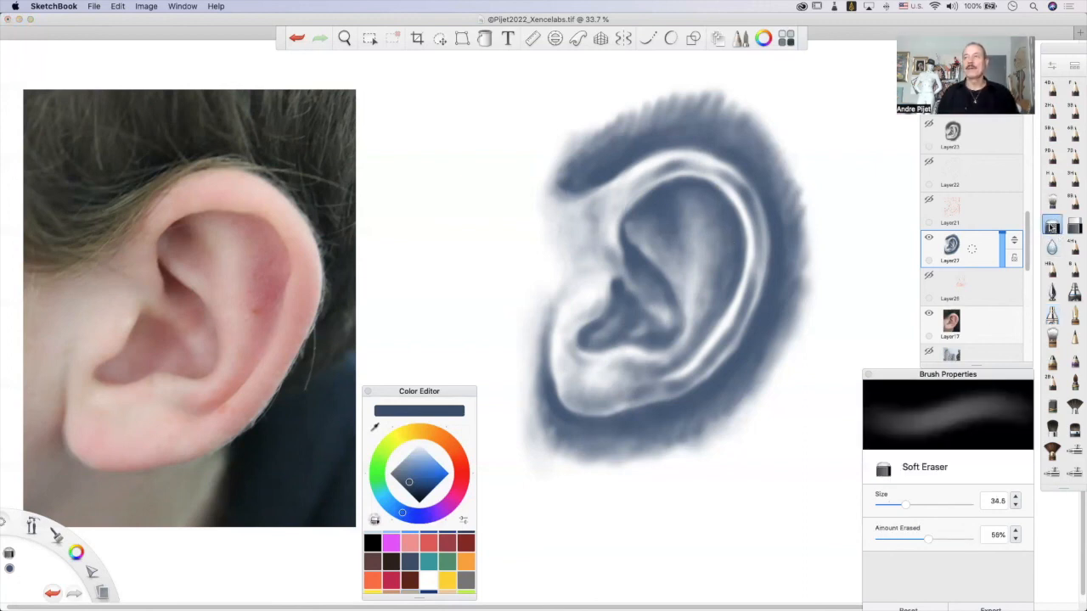